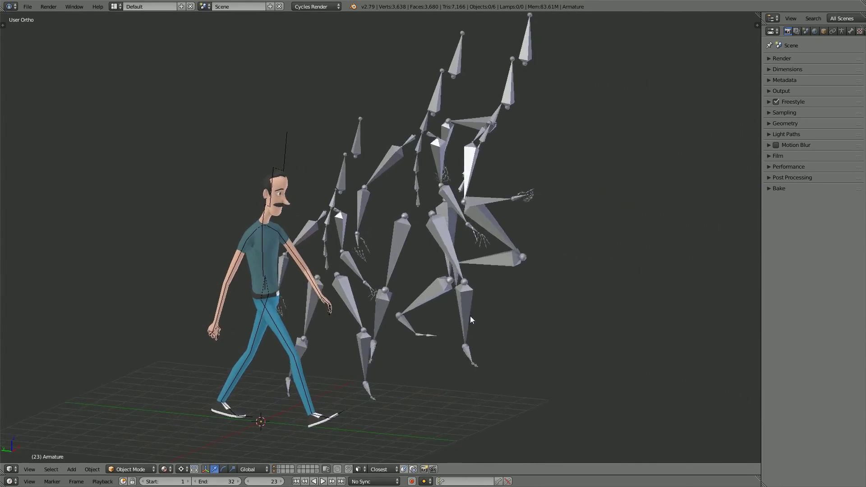
Step: Switch the render engine to Blender Game
{"action": "scroll", "coordinate": [415, 317], "scroll_direction": "down", "scroll_amount": 2}
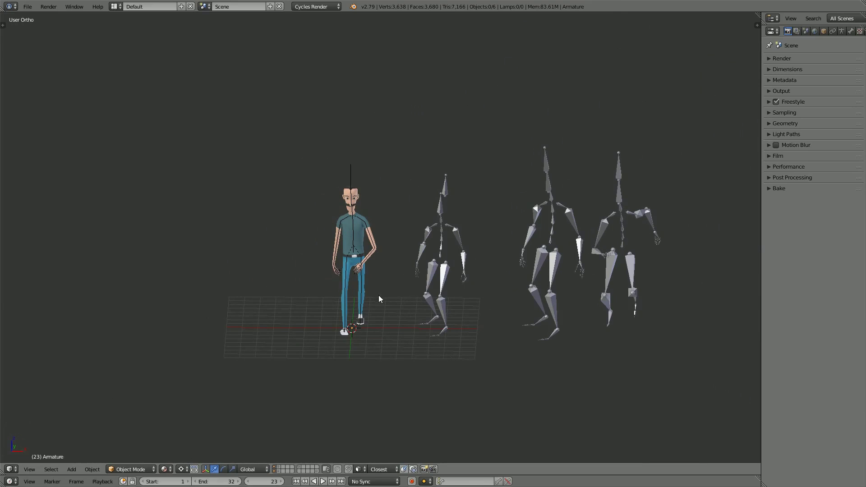
{"action": "middle_click_drag", "start_coordinate": [378, 296], "coordinate": [451, 262]}
{"action": "scroll", "coordinate": [354, 222], "scroll_direction": "up", "scroll_amount": 1}
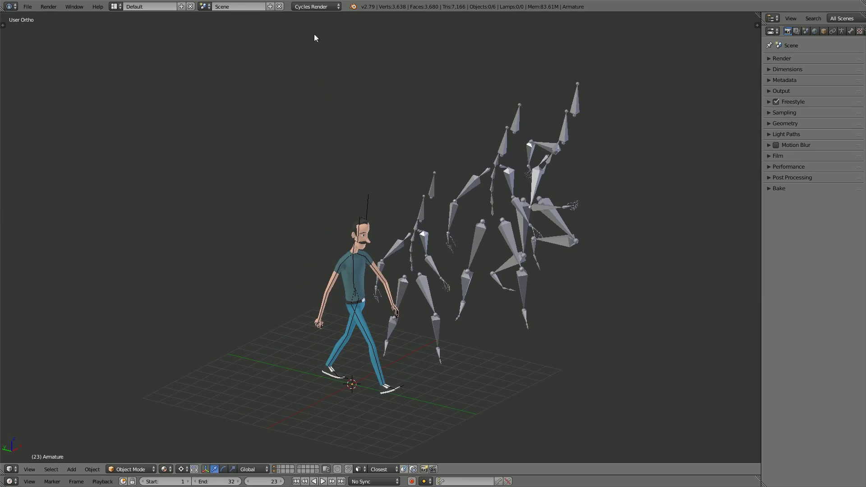
{"action": "left_click", "coordinate": [317, 7]}
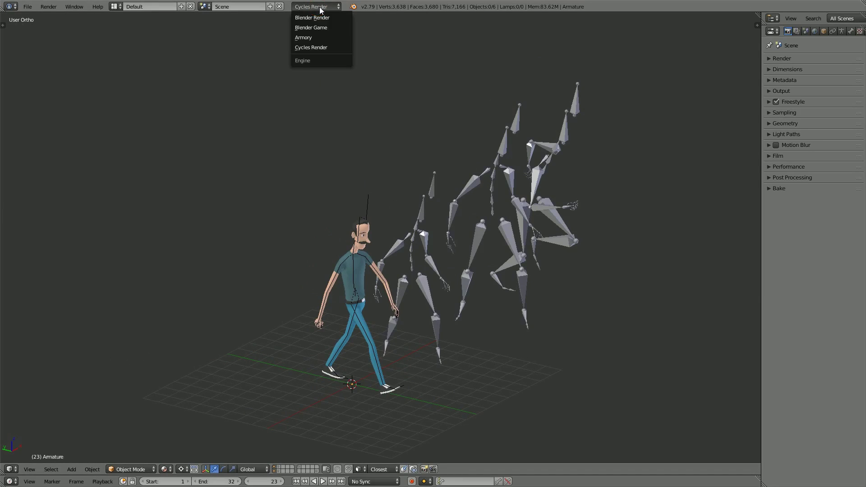
{"action": "left_click", "coordinate": [335, 29]}
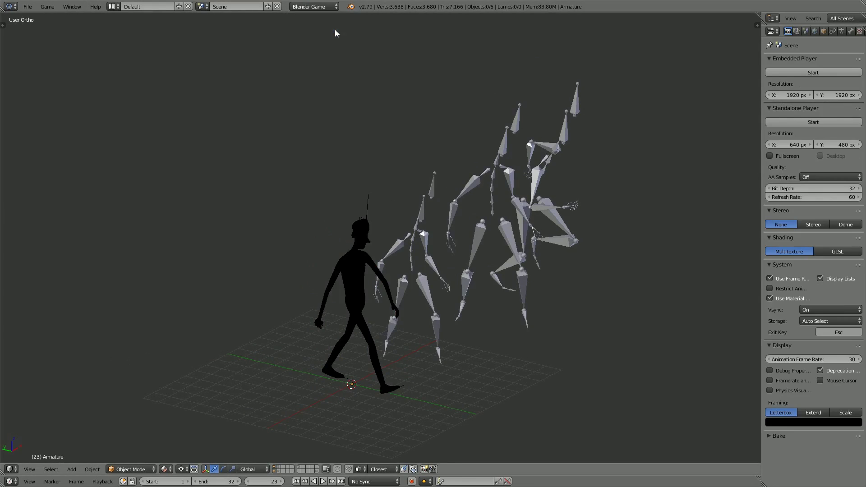
Step: Select the mesh of the walking character in front of the armatures
{"action": "middle_click_drag", "start_coordinate": [432, 294], "coordinate": [428, 248], "text": "shift"}
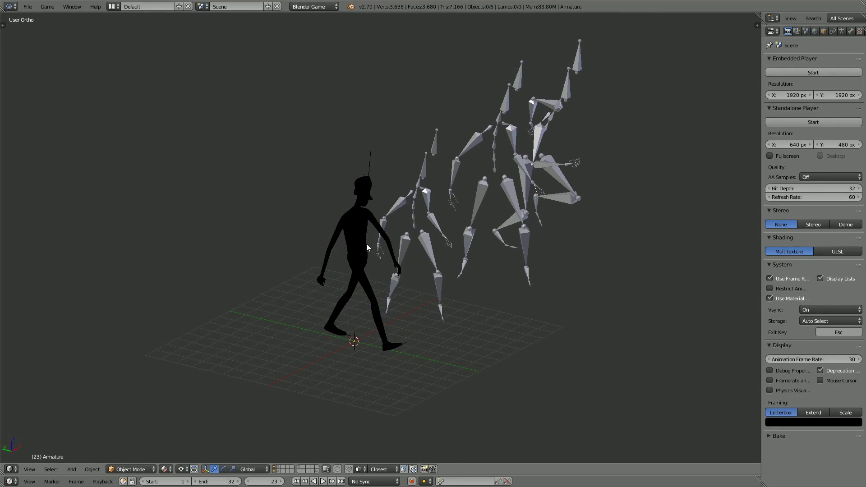
{"action": "scroll", "coordinate": [367, 248], "scroll_direction": "up", "scroll_amount": 2}
{"action": "right_click", "coordinate": [329, 218]}
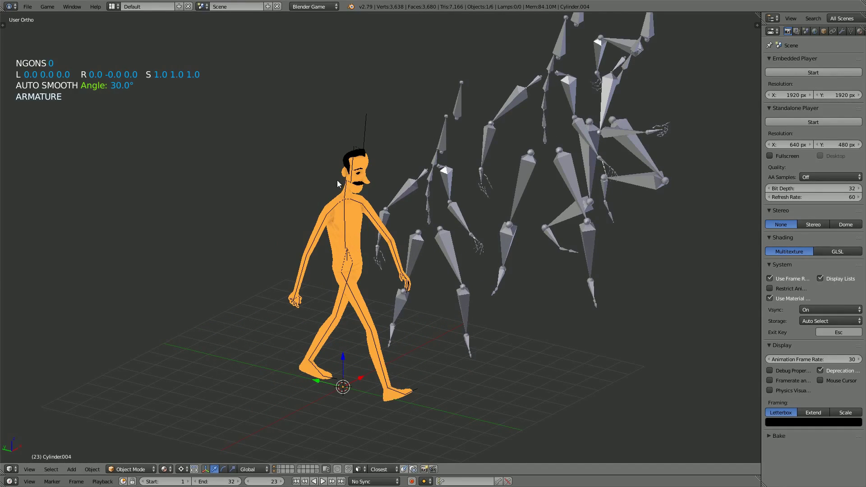
{"action": "middle_click_drag", "start_coordinate": [455, 237], "coordinate": [455, 273]}
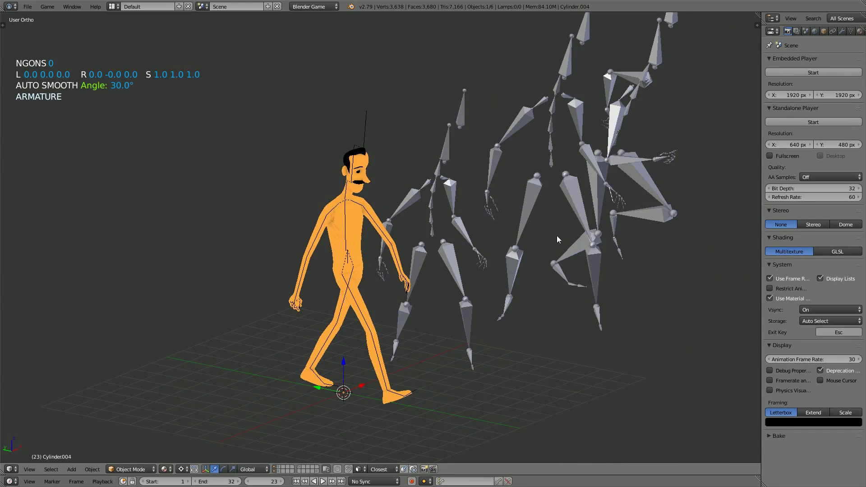
Step: Set the game shading mode to GLSL and collapse the Embedded Player, Standalone Player, Stereo, Shading, System and Display sections
{"action": "left_click", "coordinate": [771, 59]}
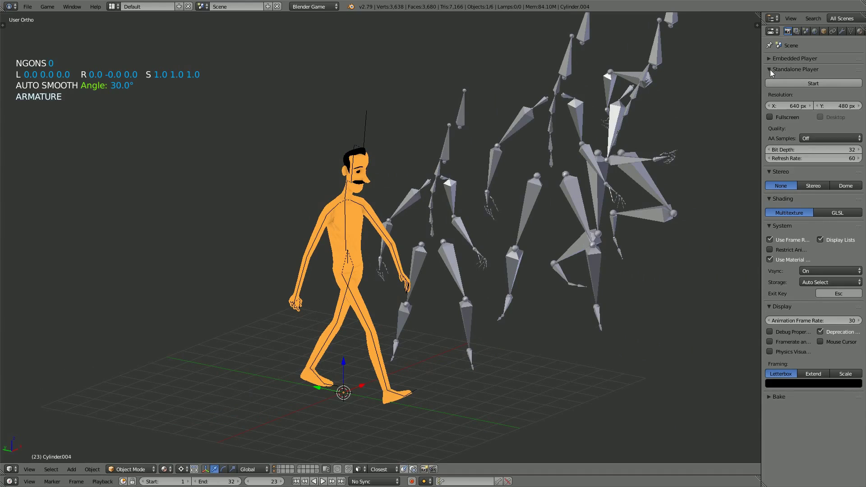
{"action": "left_click", "coordinate": [770, 70]}
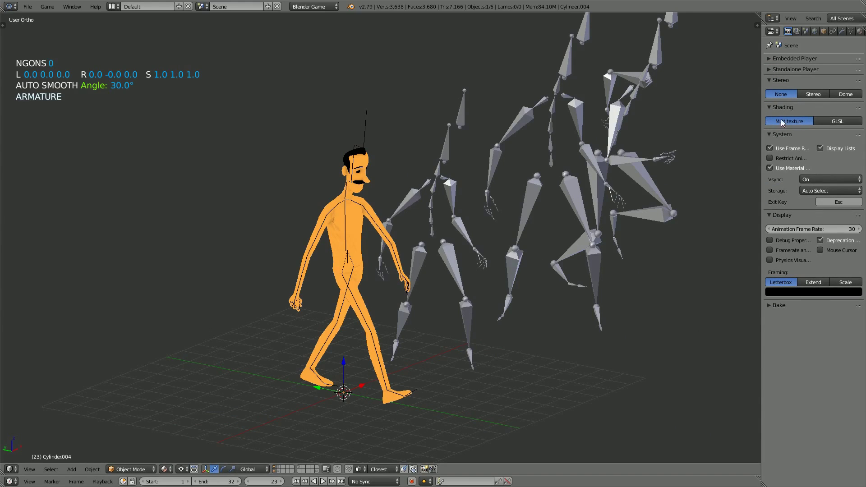
{"action": "left_click", "coordinate": [838, 122]}
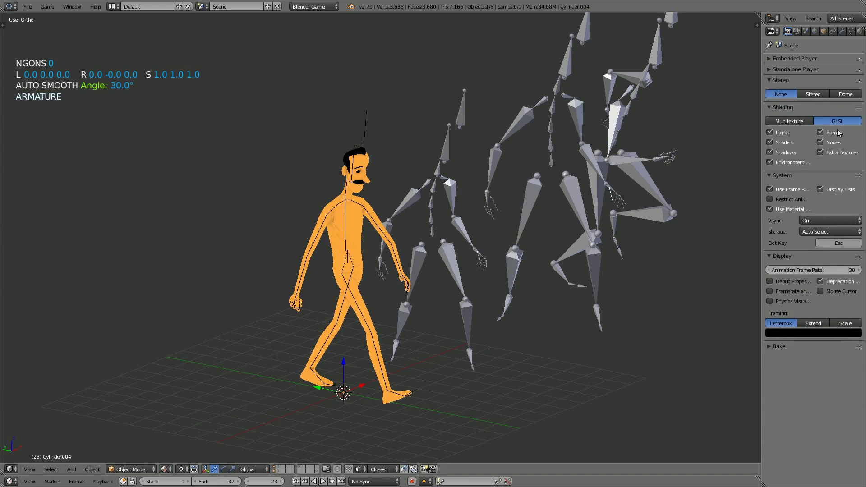
{"action": "left_click", "coordinate": [773, 81]}
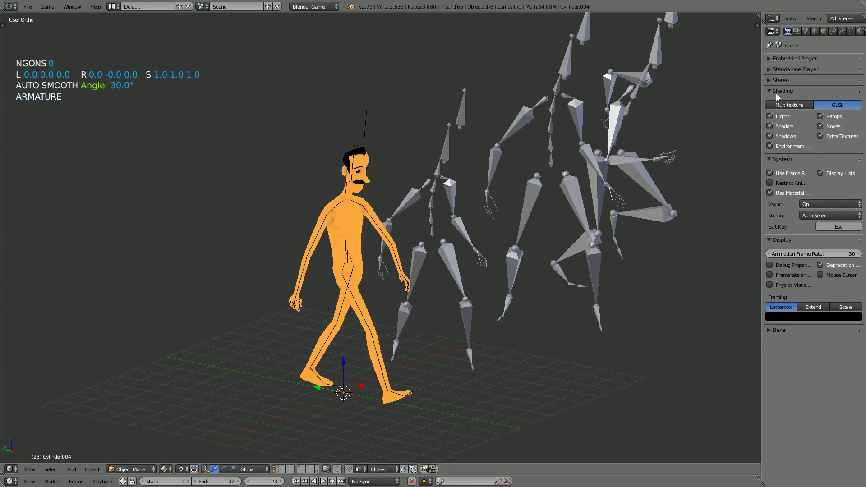
{"action": "left_click", "coordinate": [776, 91]}
{"action": "left_click", "coordinate": [775, 105]}
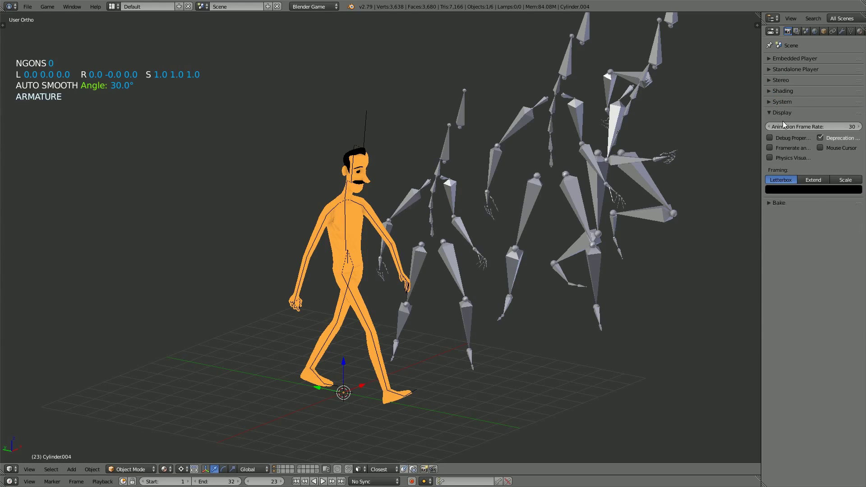
{"action": "left_click", "coordinate": [776, 113]}
Step: Start the on-screen display of Screencast Keys and collapse its settings
{"action": "key", "text": "n"}
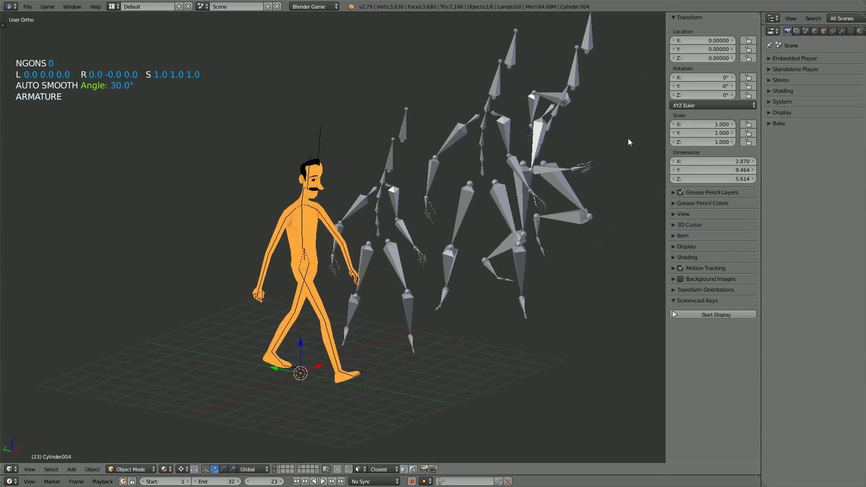
{"action": "left_click", "coordinate": [693, 315]}
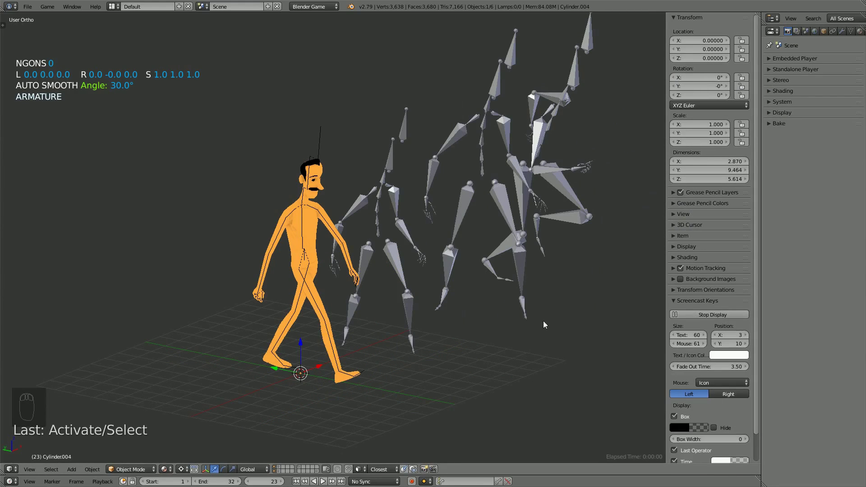
{"action": "left_click", "coordinate": [685, 301]}
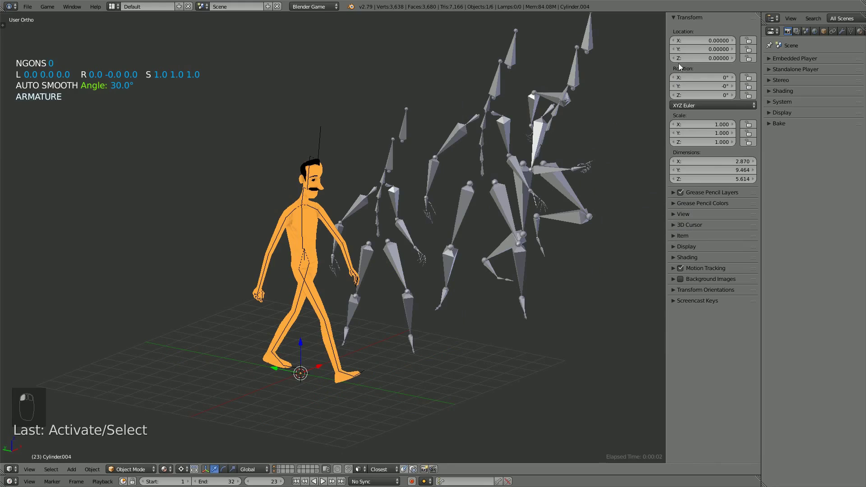
Step: Check the 3D view's Display settings and its GLSL shading mode, collapsing the Transform section
{"action": "left_click", "coordinate": [676, 18]}
{"action": "left_click", "coordinate": [680, 93]}
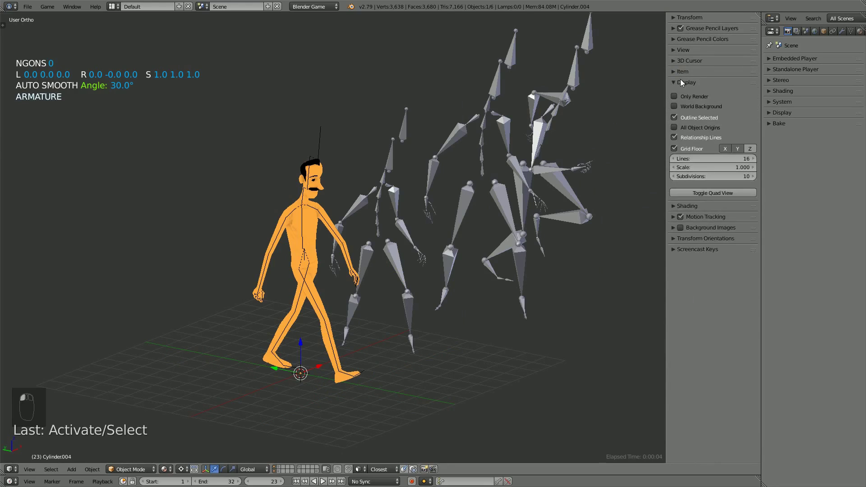
{"action": "left_click", "coordinate": [680, 93]}
{"action": "left_click", "coordinate": [680, 93]}
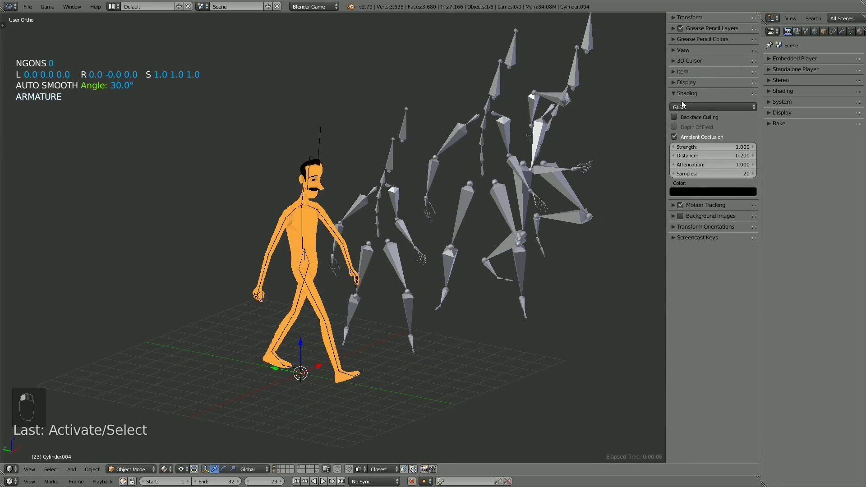
{"action": "left_click", "coordinate": [683, 107]}
{"action": "left_click", "coordinate": [689, 90]}
{"action": "left_click", "coordinate": [691, 108]}
{"action": "left_click", "coordinate": [688, 86]}
{"action": "key", "text": "n"}
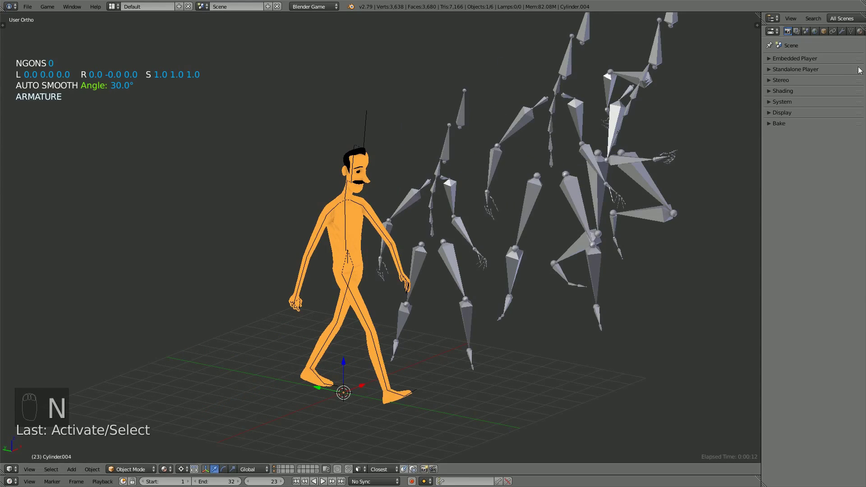
Step: Widen the properties area and turn off node use for the character's Francis texture material
{"action": "middle_click_drag", "start_coordinate": [839, 29], "coordinate": [800, 30]}
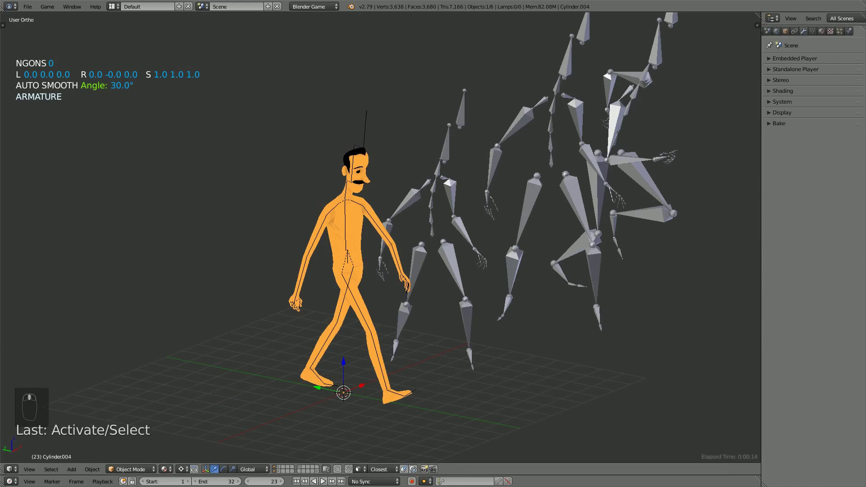
{"action": "left_click", "coordinate": [822, 30]}
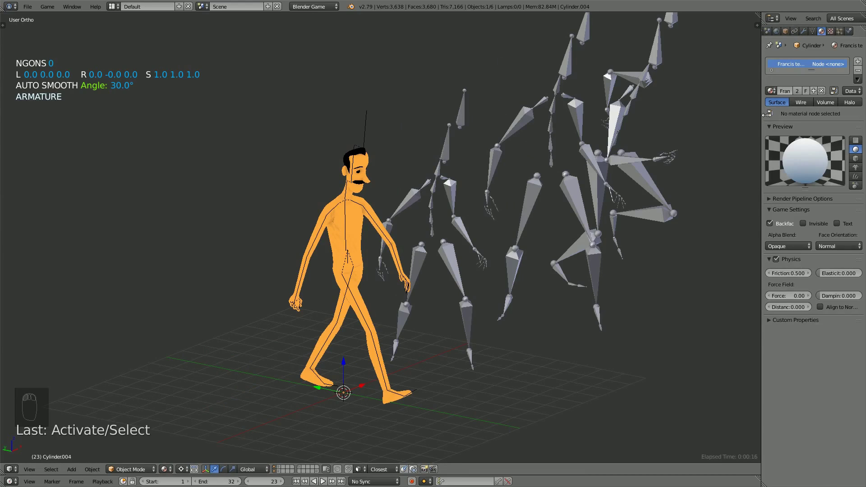
{"action": "left_click_drag", "start_coordinate": [762, 117], "coordinate": [723, 117]}
{"action": "left_click", "coordinate": [737, 127]}
{"action": "left_click", "coordinate": [817, 91]}
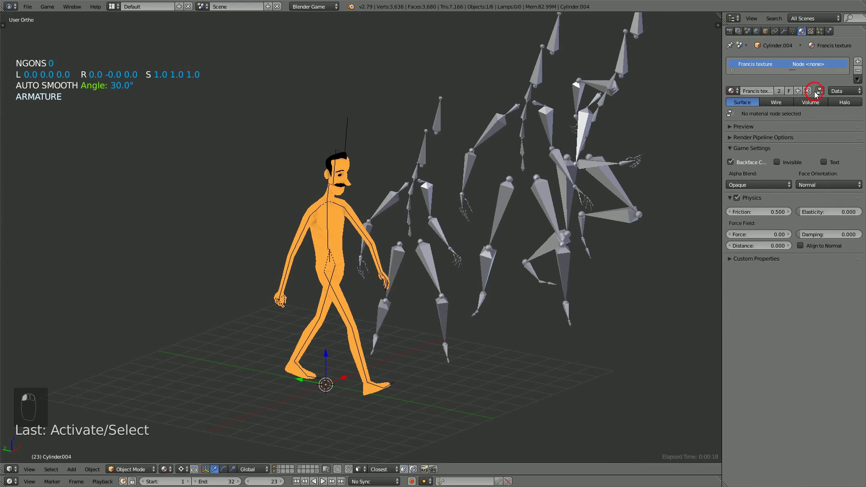
{"action": "left_click", "coordinate": [819, 91]}
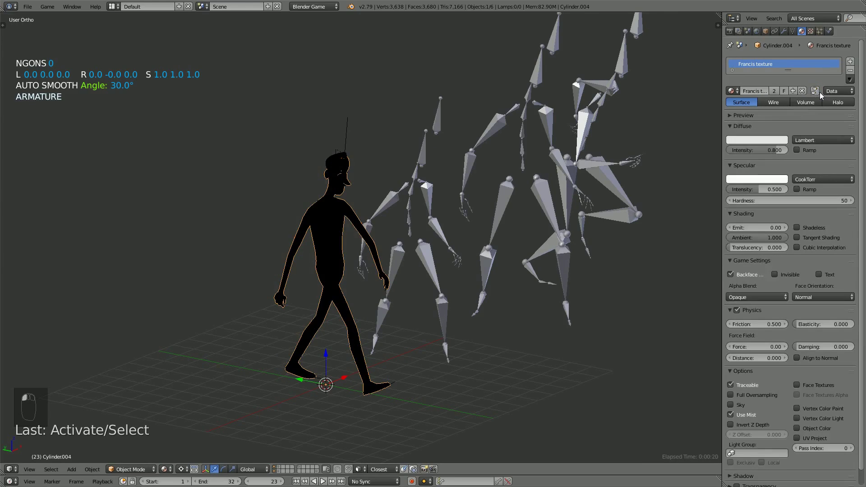
Step: Collapse the material's Specular, Shading, Game Settings, Physics and Options sections, keeping Diffuse open
{"action": "left_click", "coordinate": [737, 127]}
{"action": "left_click", "coordinate": [738, 126]}
{"action": "left_click", "coordinate": [735, 166]}
{"action": "left_click", "coordinate": [733, 178]}
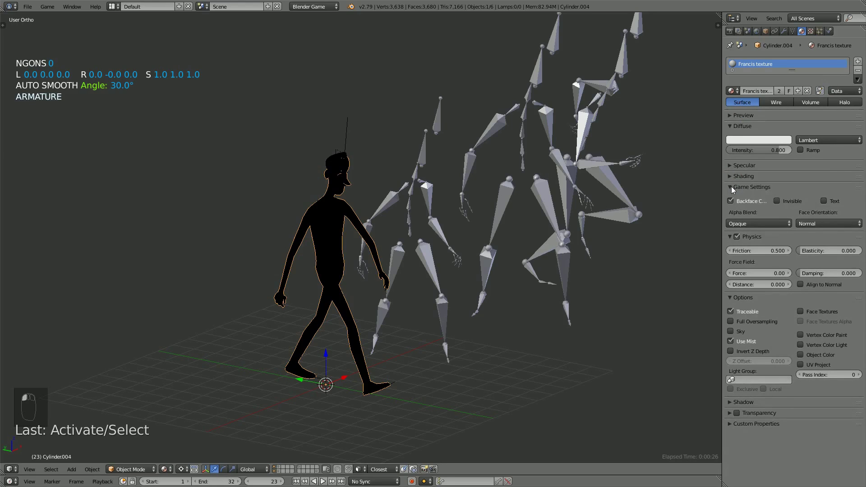
{"action": "left_click", "coordinate": [732, 187]}
{"action": "left_click", "coordinate": [730, 201]}
{"action": "left_click", "coordinate": [730, 210]}
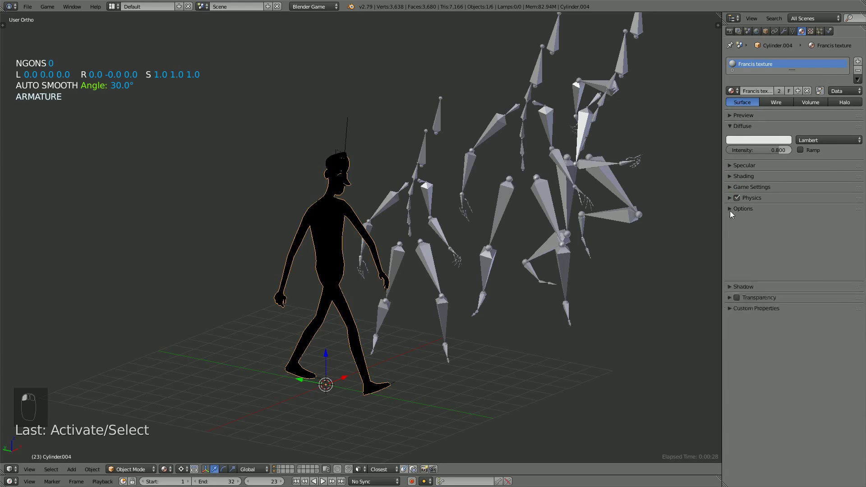
{"action": "left_click", "coordinate": [730, 188]}
{"action": "left_click", "coordinate": [731, 189]}
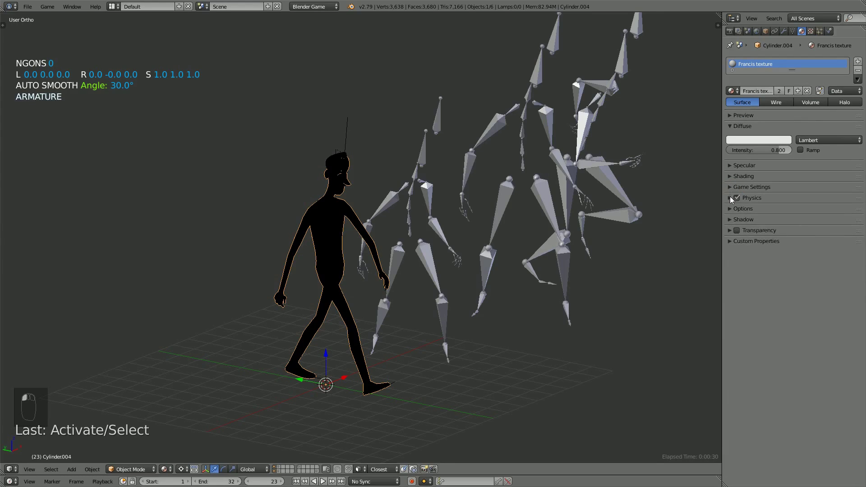
{"action": "left_click", "coordinate": [729, 197]}
{"action": "left_click", "coordinate": [729, 198]}
Step: Add a new image texture to the Francis texture material using the existing francis texture image, and collapse the Image, Mapping and Influence sections
{"action": "left_click", "coordinate": [811, 31]}
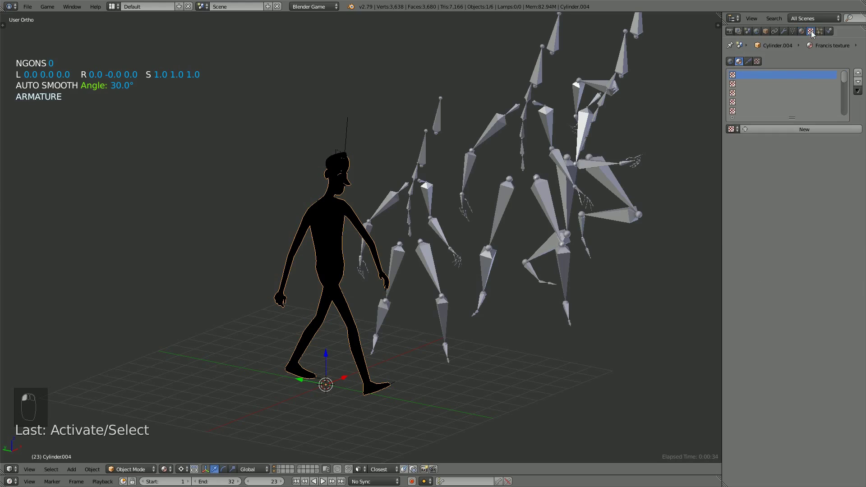
{"action": "left_click", "coordinate": [774, 132]}
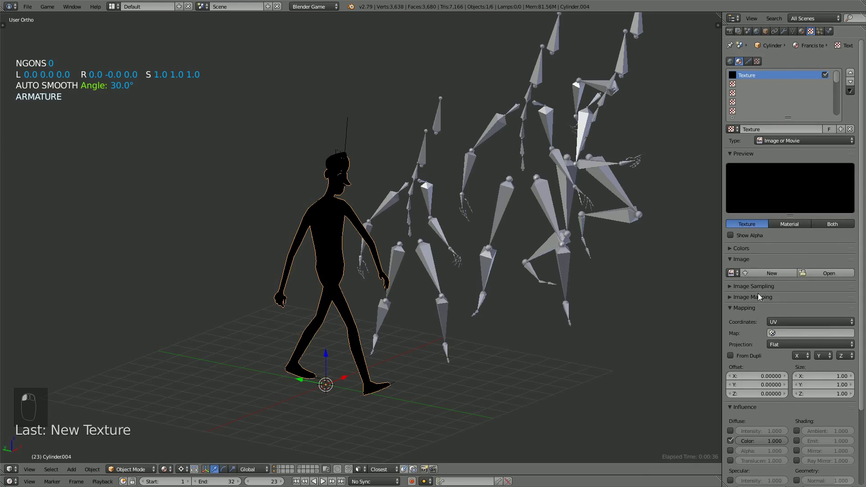
{"action": "left_click", "coordinate": [732, 273]}
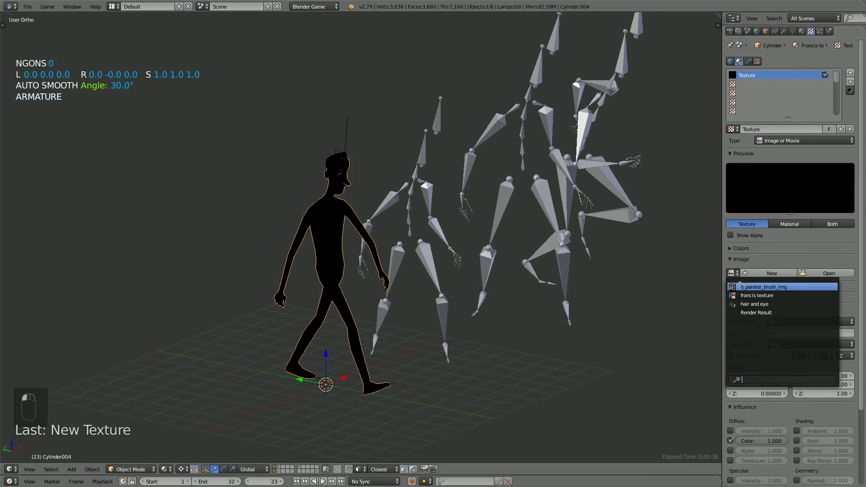
{"action": "left_click", "coordinate": [766, 296]}
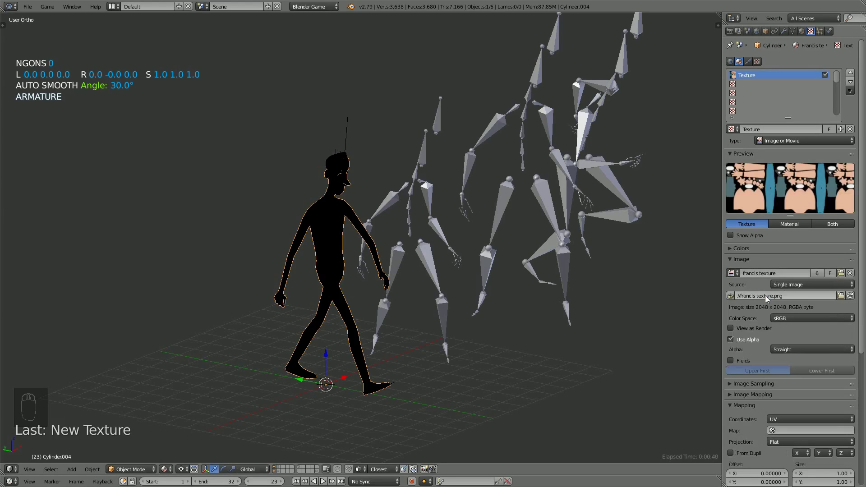
{"action": "left_click", "coordinate": [734, 262]}
{"action": "left_click", "coordinate": [730, 292]}
{"action": "left_click", "coordinate": [730, 301]}
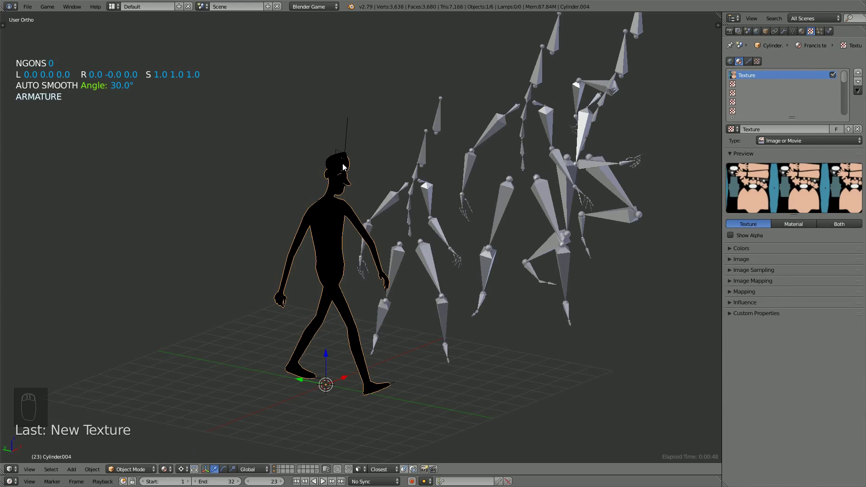
Step: Compare the character in Solid and Texture viewport shading and return to Material shading
{"action": "key", "text": "z"}
{"action": "key", "text": "z"}
{"action": "key", "text": "z"}
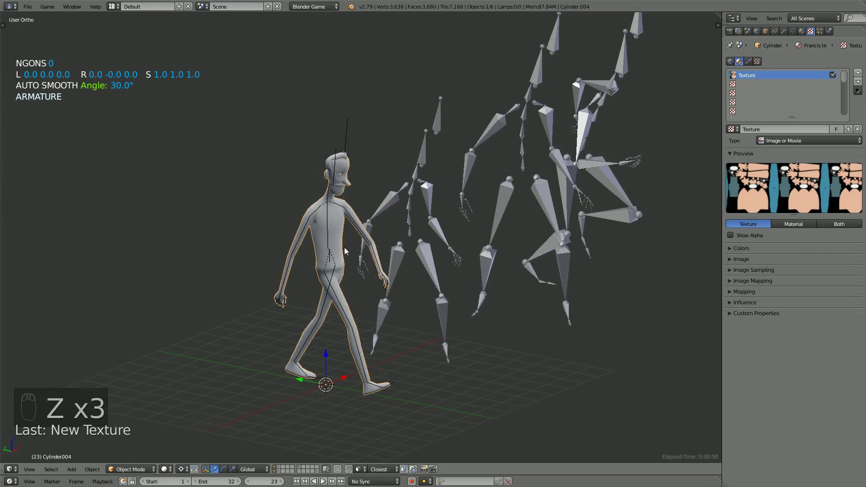
{"action": "left_click", "coordinate": [165, 469]}
{"action": "left_click", "coordinate": [177, 423]}
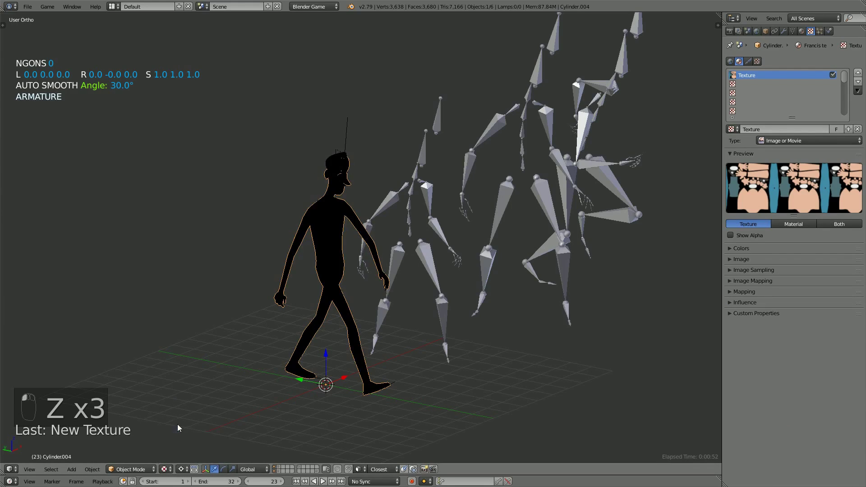
{"action": "left_click", "coordinate": [166, 470]}
{"action": "left_click", "coordinate": [174, 418]}
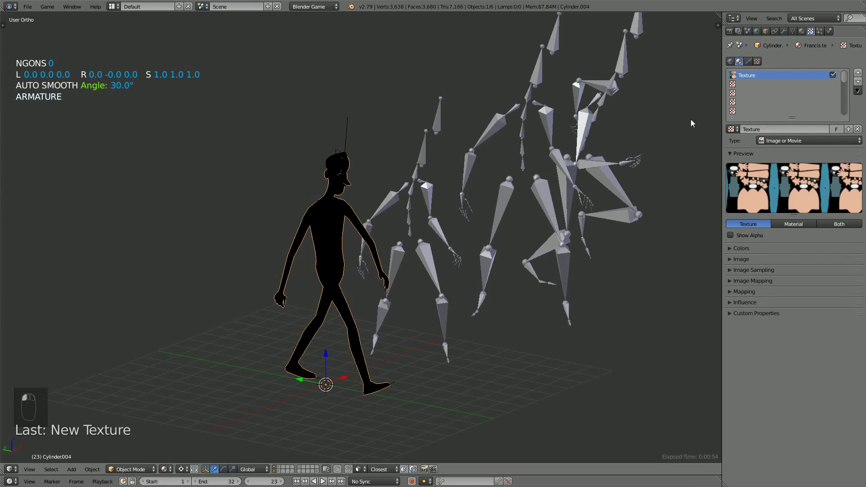
Step: Set the diffuse shader model of the character's Francis texture material to Fresnel
{"action": "left_click", "coordinate": [802, 31]}
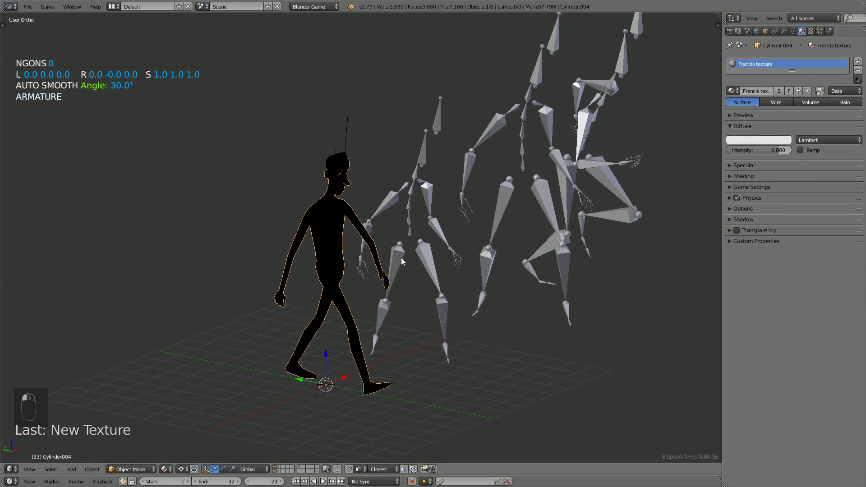
{"action": "left_click", "coordinate": [806, 140]}
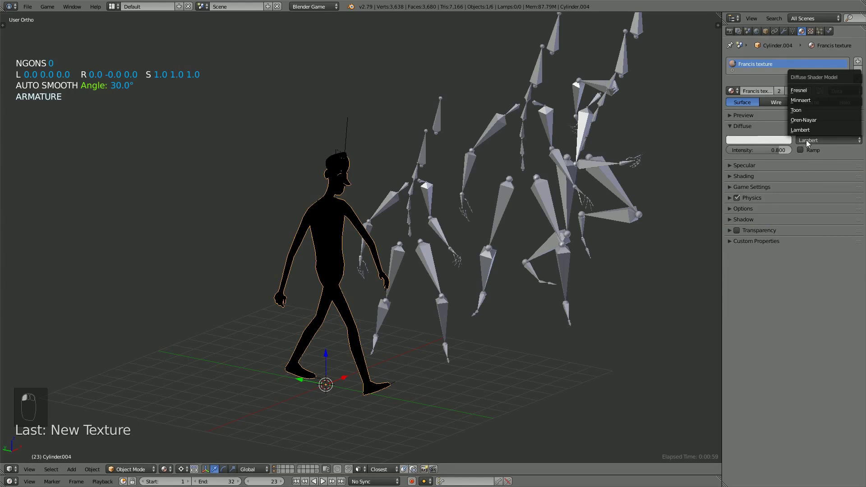
{"action": "left_click", "coordinate": [810, 93]}
{"action": "middle_click_drag", "start_coordinate": [362, 224], "coordinate": [343, 279]}
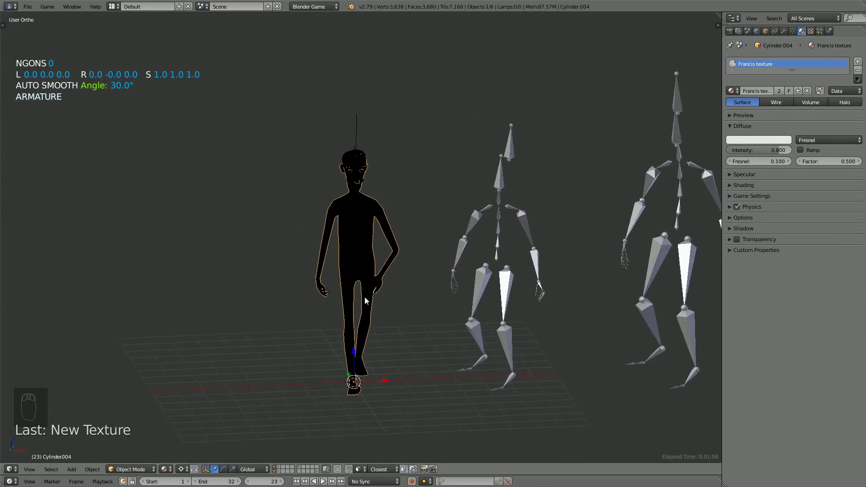
Step: Add a sun lamp to the scene and move it high up beside the character
{"action": "scroll", "coordinate": [377, 329], "scroll_direction": "down", "scroll_amount": 3}
{"action": "middle_click_drag", "start_coordinate": [377, 329], "coordinate": [423, 331]}
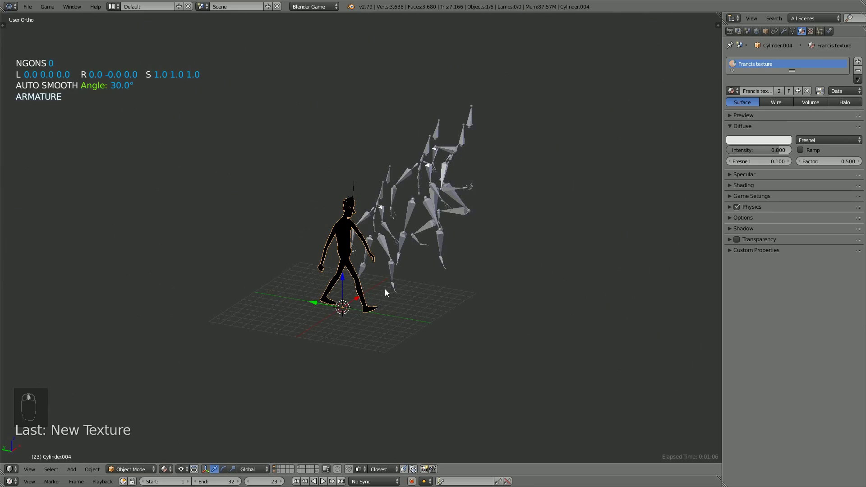
{"action": "key", "text": "shift+a"}
{"action": "mouse_move", "coordinate": [385, 290]}
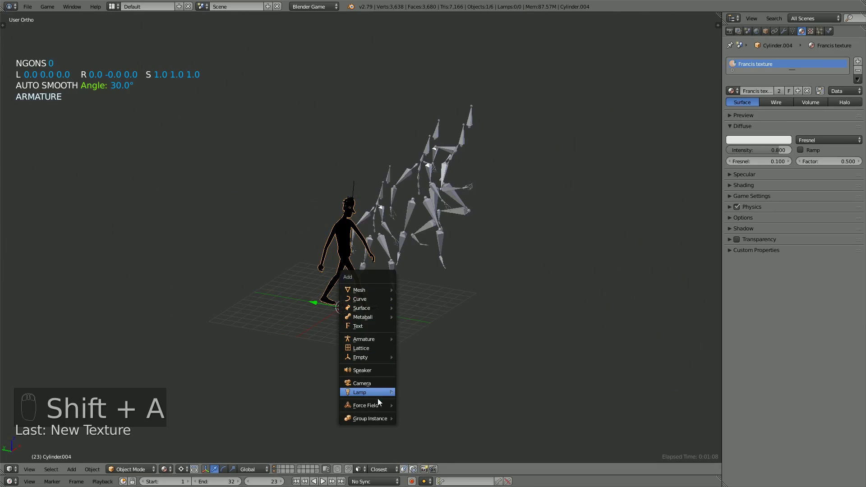
{"action": "left_click", "coordinate": [386, 396]}
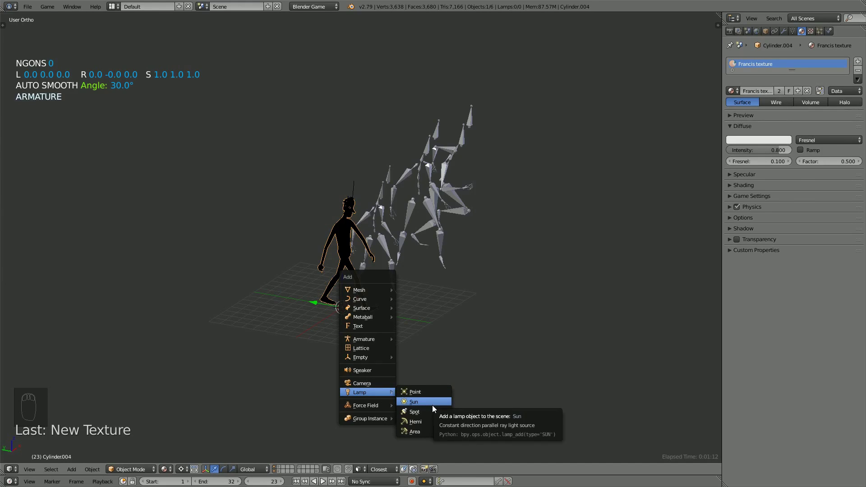
{"action": "left_click", "coordinate": [432, 405]}
{"action": "key", "text": "g"}
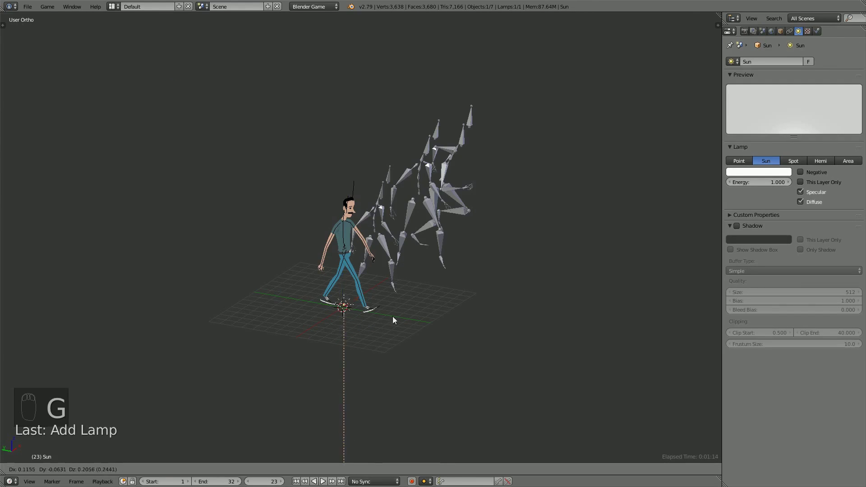
{"action": "left_click", "coordinate": [487, 145]}
Step: Set the pivot point to Median Point and rotate the sun lamp in front view so it points towards the character
{"action": "scroll", "coordinate": [486, 145], "scroll_direction": "up", "scroll_amount": 5}
{"action": "middle_click_drag", "start_coordinate": [486, 145], "coordinate": [442, 203]}
{"action": "key", "text": "KP_1"}
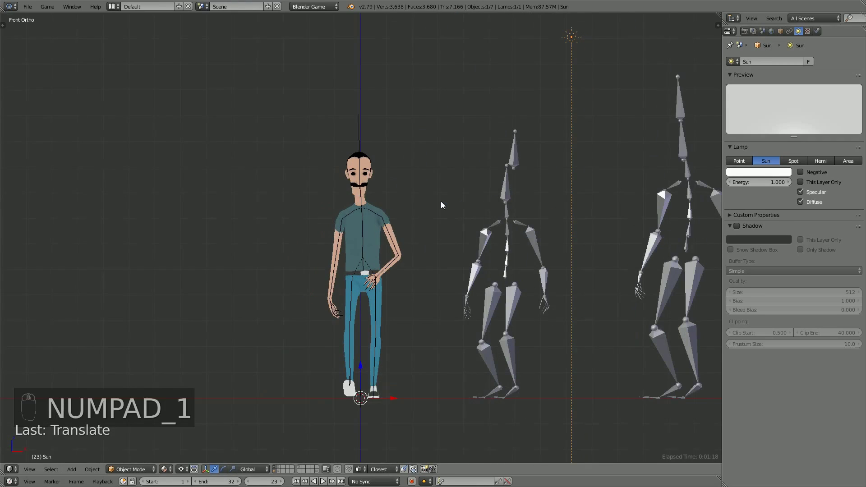
{"action": "key", "text": "r"}
{"action": "right_click", "coordinate": [349, 400]}
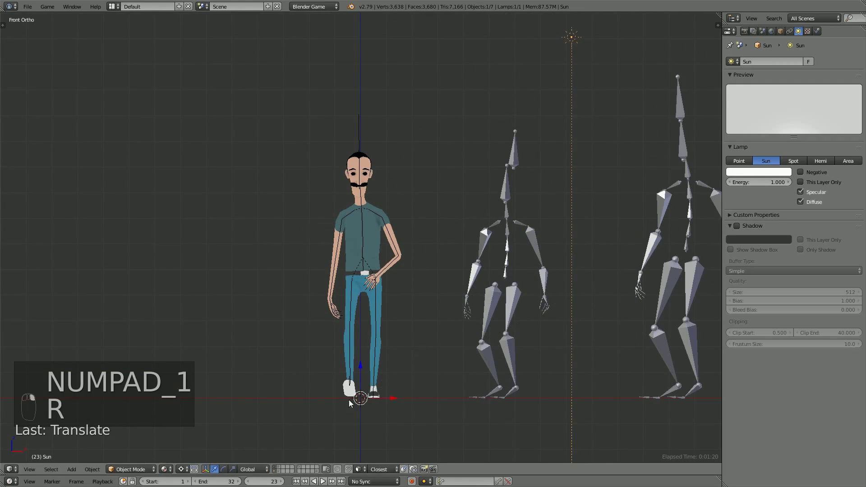
{"action": "left_click", "coordinate": [182, 469]}
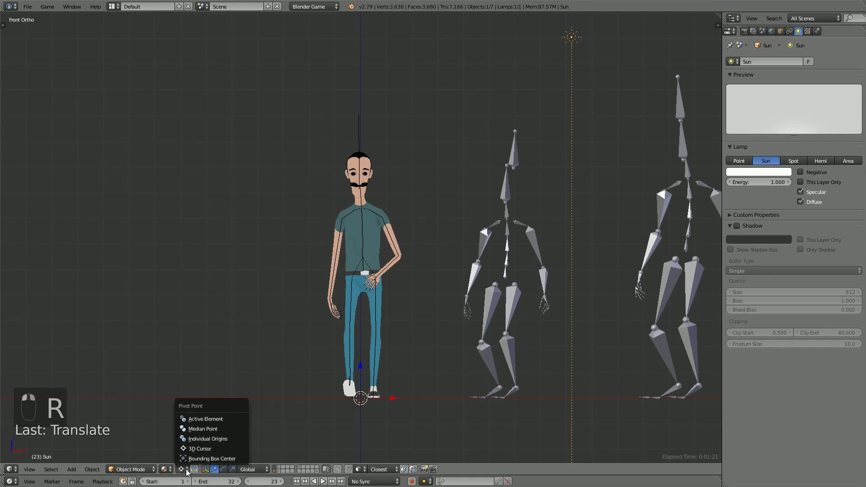
{"action": "left_click", "coordinate": [203, 429]}
{"action": "key", "text": "r"}
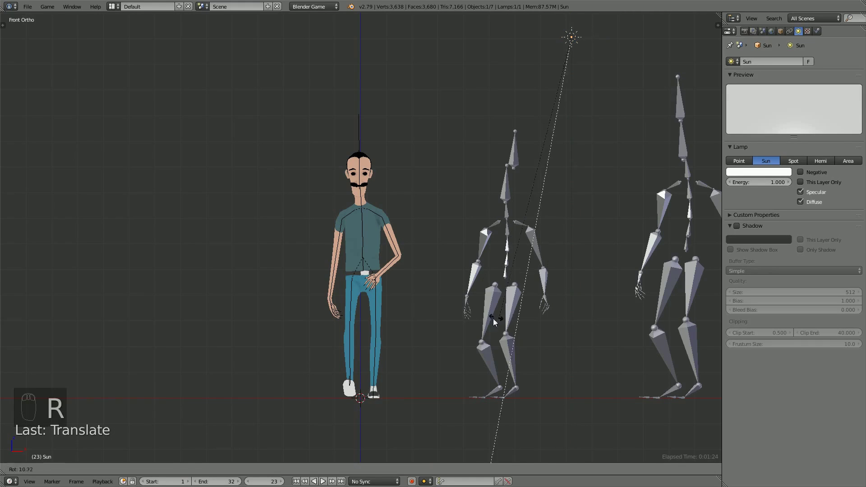
{"action": "left_click", "coordinate": [349, 272]}
Step: Try the Spot and Point types on the sun lamp and settle on Hemi
{"action": "middle_click_drag", "start_coordinate": [377, 253], "coordinate": [640, 253]}
{"action": "left_click", "coordinate": [803, 163]}
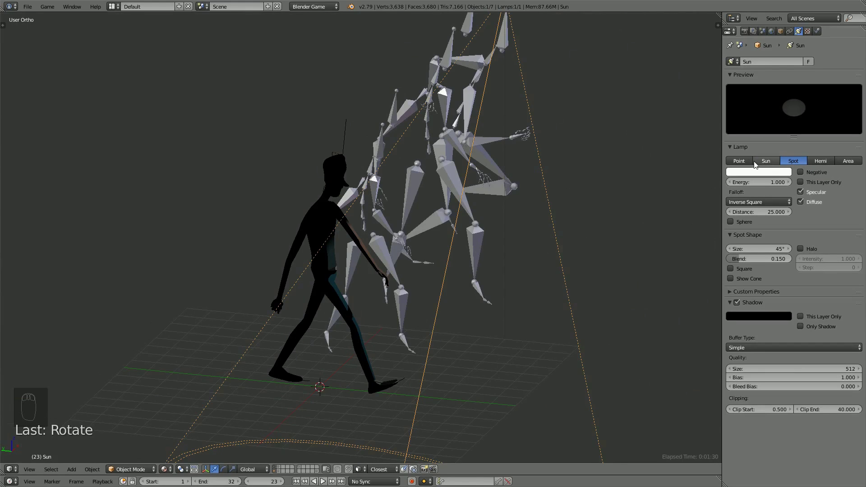
{"action": "left_click", "coordinate": [740, 161]}
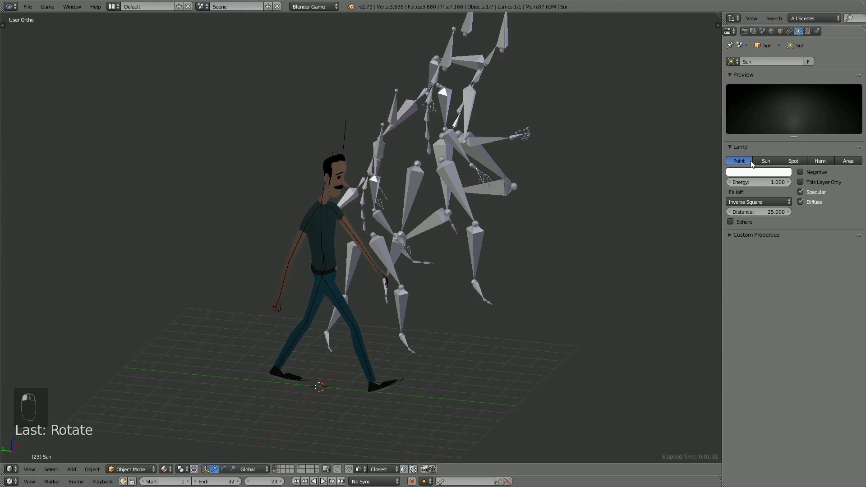
{"action": "left_click", "coordinate": [829, 164]}
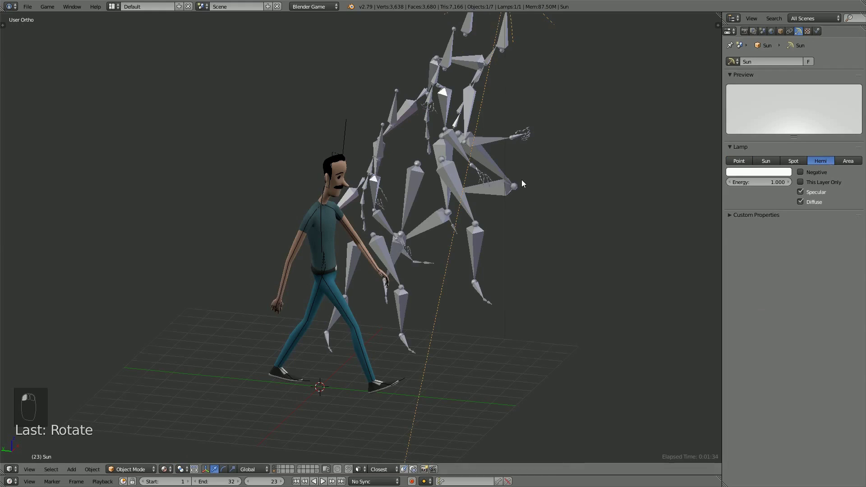
Step: Clear the hemi lamp's rotation and move it up closer to the character
{"action": "middle_click_drag", "start_coordinate": [522, 179], "coordinate": [489, 178]}
{"action": "key", "text": "alt+r"}
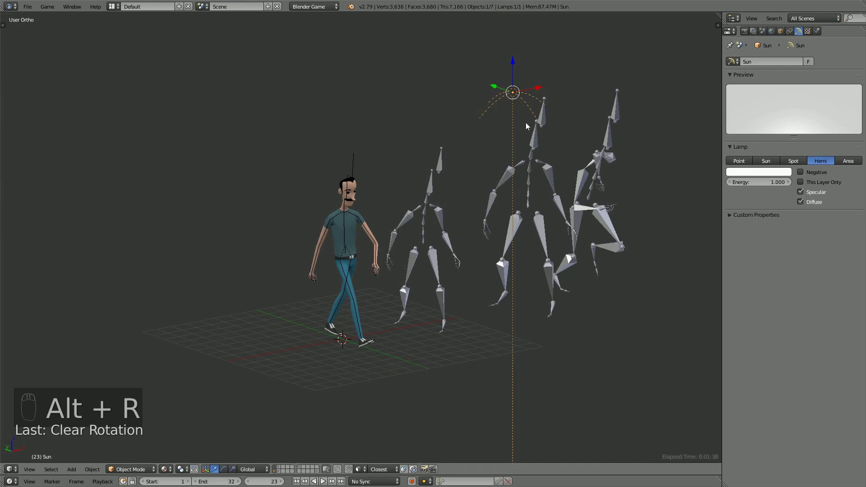
{"action": "key", "text": "g"}
{"action": "left_click", "coordinate": [416, 117]}
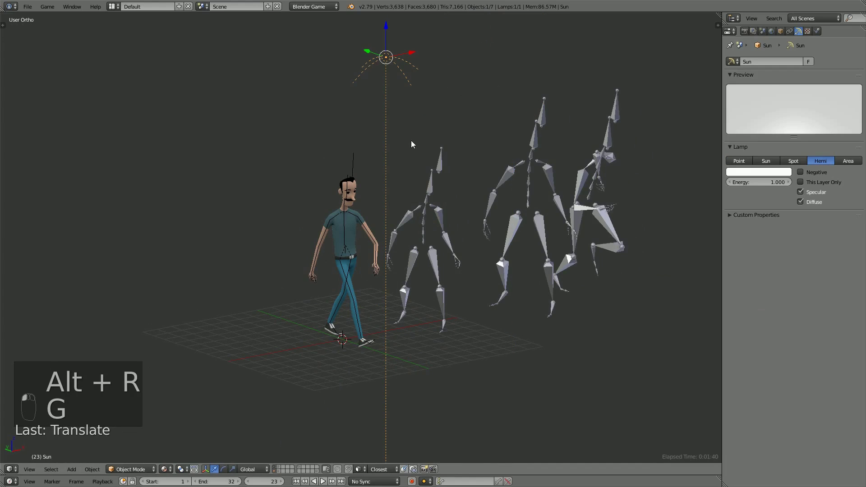
Step: Duplicate the hemi lamp to the side, change the copy to a Spot lamp and rotate it to aim at the character
{"action": "key", "text": "shift+d"}
{"action": "left_click", "coordinate": [523, 149]}
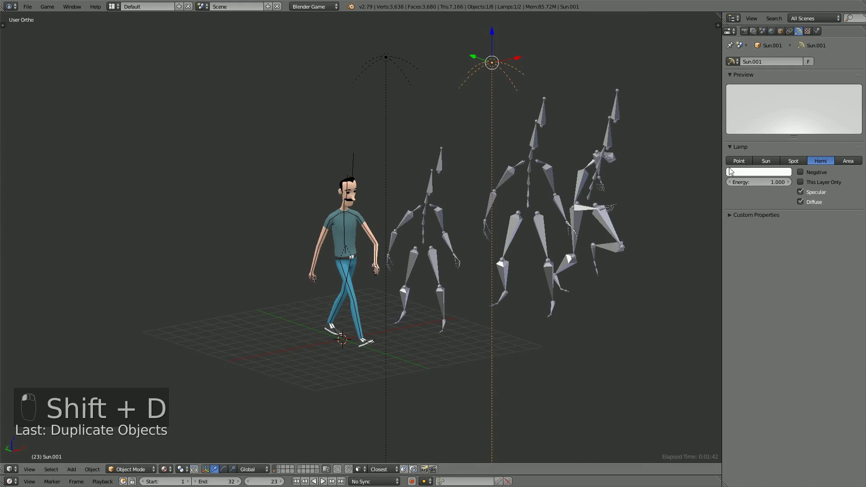
{"action": "left_click", "coordinate": [794, 161]}
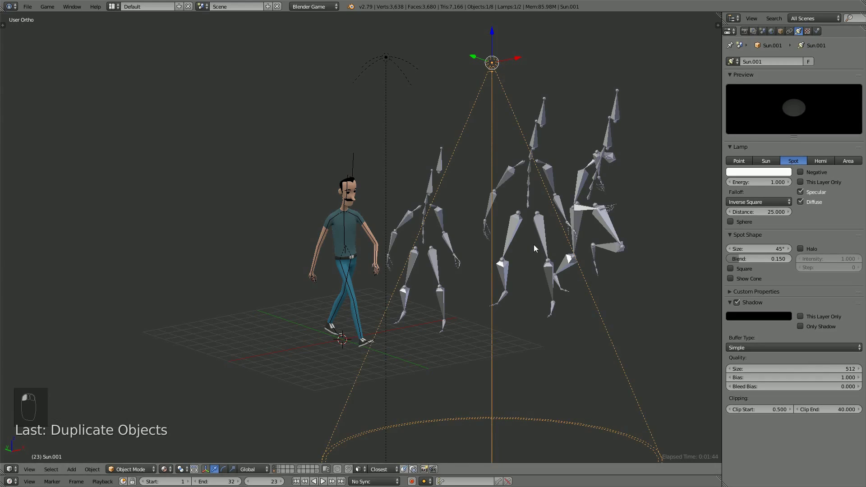
{"action": "key", "text": "r"}
{"action": "left_click", "coordinate": [404, 265]}
Step: Turn off node use for the character's francis hair and eye material, set its diffuse intensity to 1 and collapse the Diffuse and Specular sections
{"action": "scroll", "coordinate": [336, 248], "scroll_direction": "up", "scroll_amount": 5}
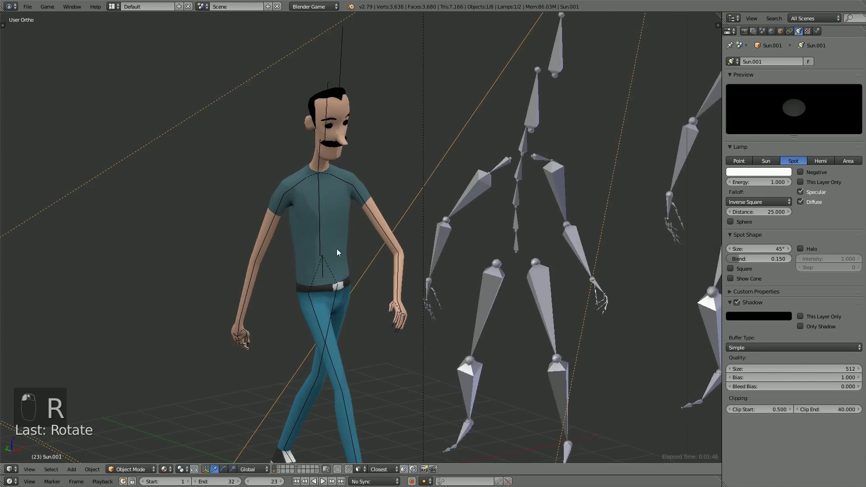
{"action": "middle_click_drag", "start_coordinate": [348, 206], "coordinate": [372, 210]}
{"action": "scroll", "coordinate": [362, 169], "scroll_direction": "up", "scroll_amount": 3}
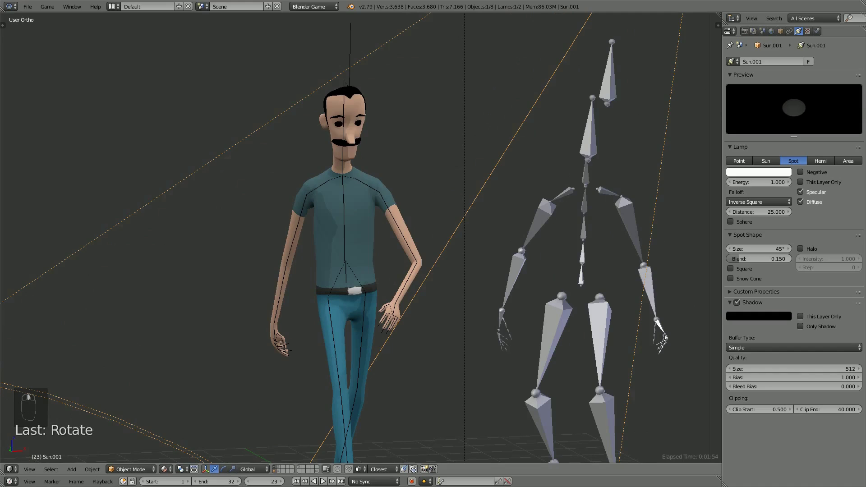
{"action": "right_click", "coordinate": [338, 94]}
{"action": "left_click", "coordinate": [820, 91]}
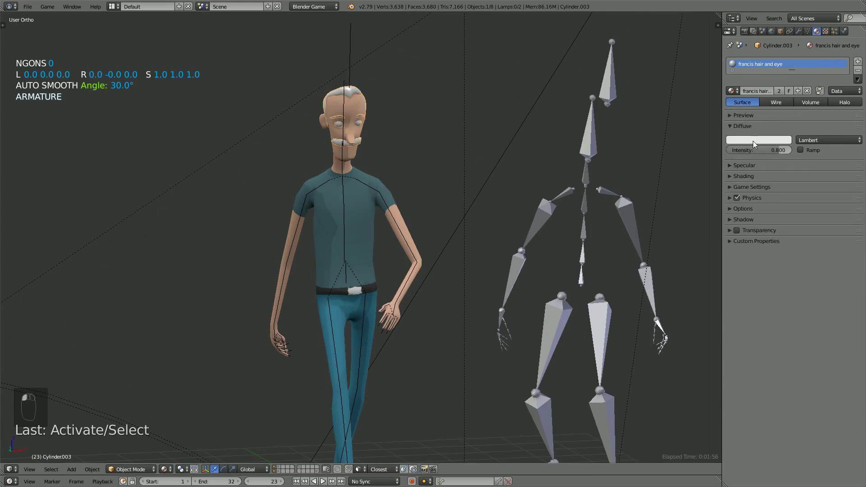
{"action": "left_click", "coordinate": [730, 127]}
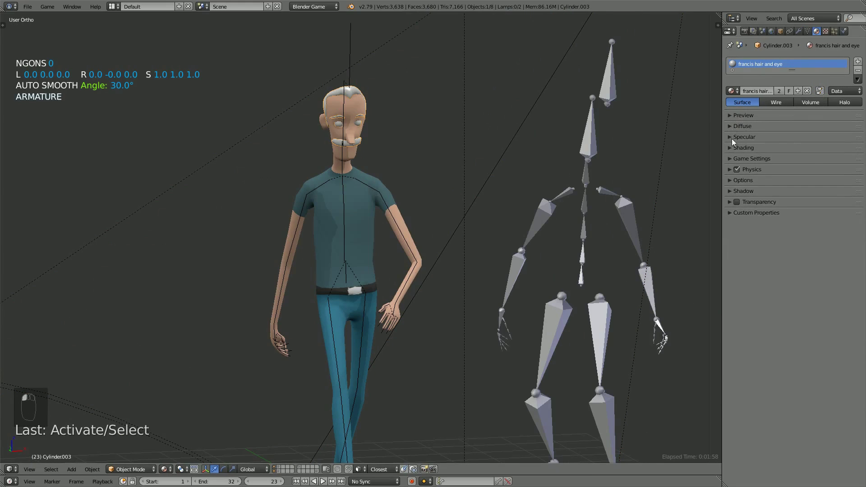
{"action": "left_click", "coordinate": [733, 137]}
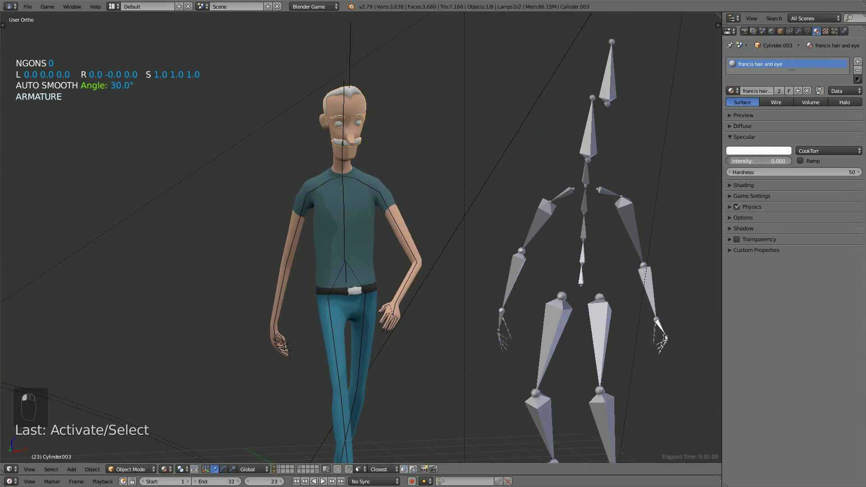
{"action": "left_click", "coordinate": [743, 138]}
{"action": "left_click", "coordinate": [742, 126]}
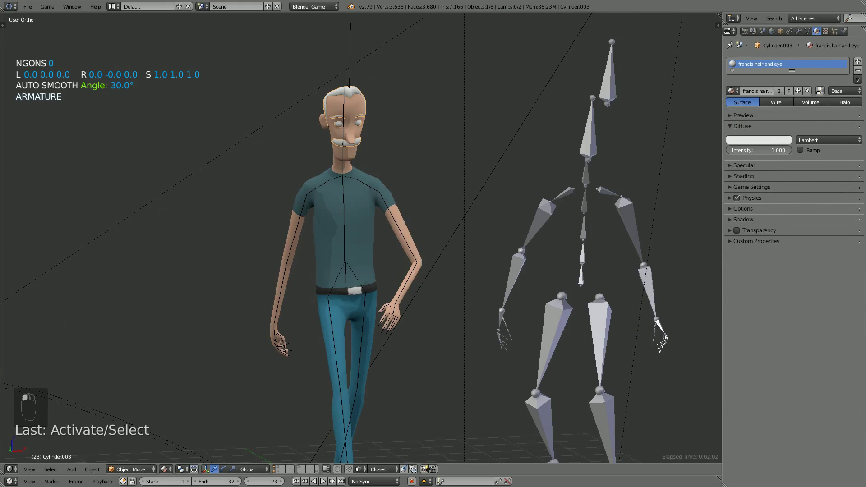
{"action": "left_click", "coordinate": [731, 127]}
Step: Add a new image texture to the hair and eye material using the existing hair and eye image, and collapse the Image section
{"action": "left_click", "coordinate": [826, 31]}
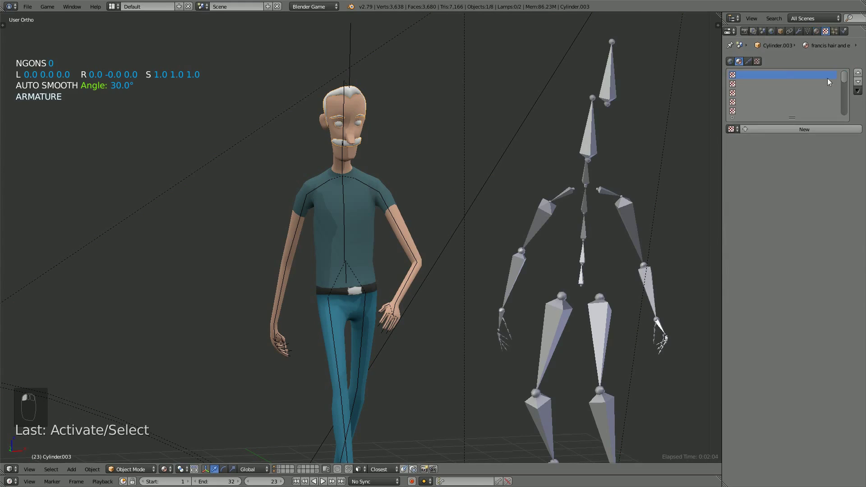
{"action": "left_click", "coordinate": [799, 129]}
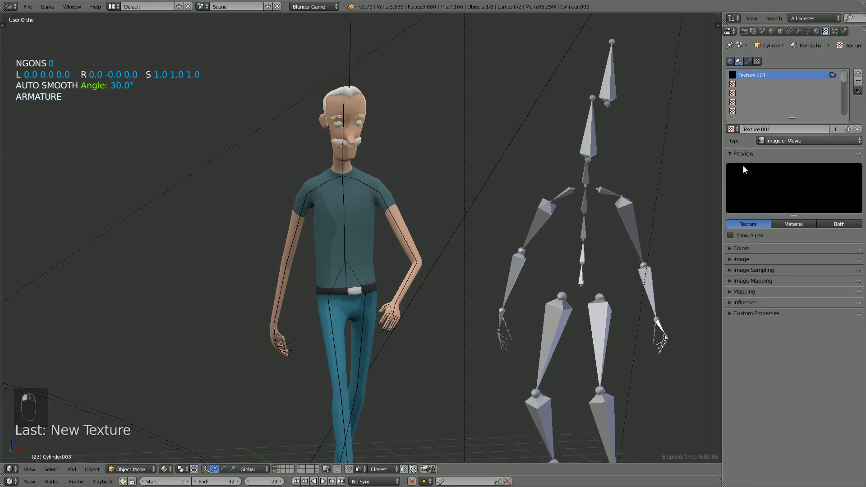
{"action": "left_click", "coordinate": [735, 260]}
{"action": "left_click", "coordinate": [733, 273]}
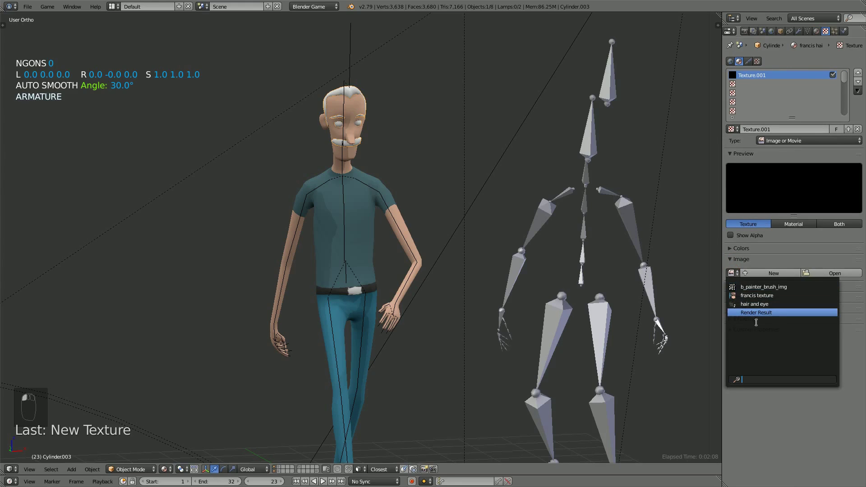
{"action": "left_click", "coordinate": [772, 304]}
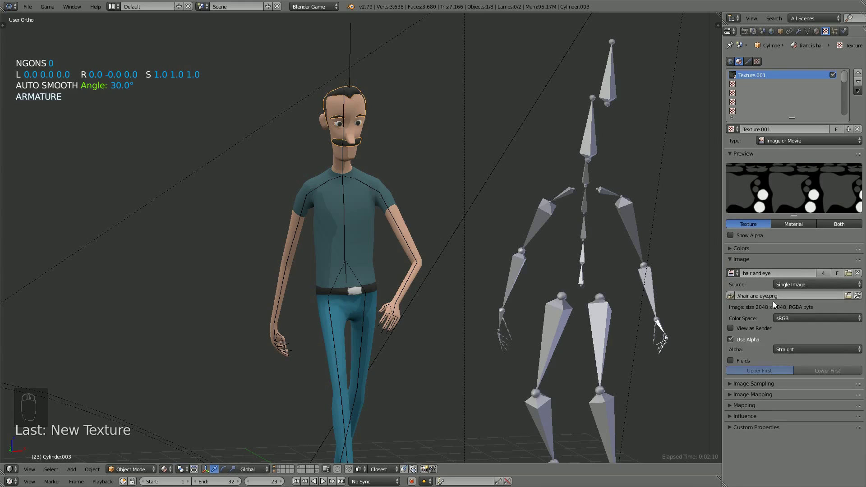
{"action": "left_click", "coordinate": [732, 259]}
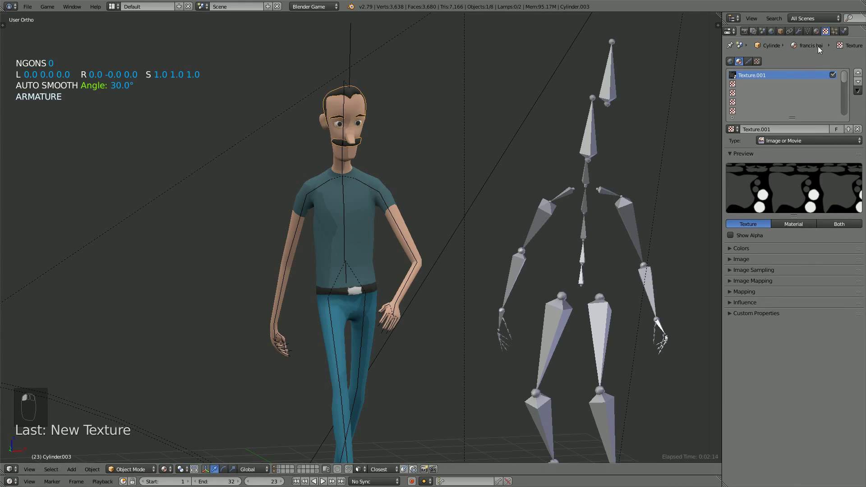
Step: Set the diffuse shader model of the francis hair and eye material to Fresnel
{"action": "left_click", "coordinate": [817, 30]}
{"action": "left_click", "coordinate": [742, 127]}
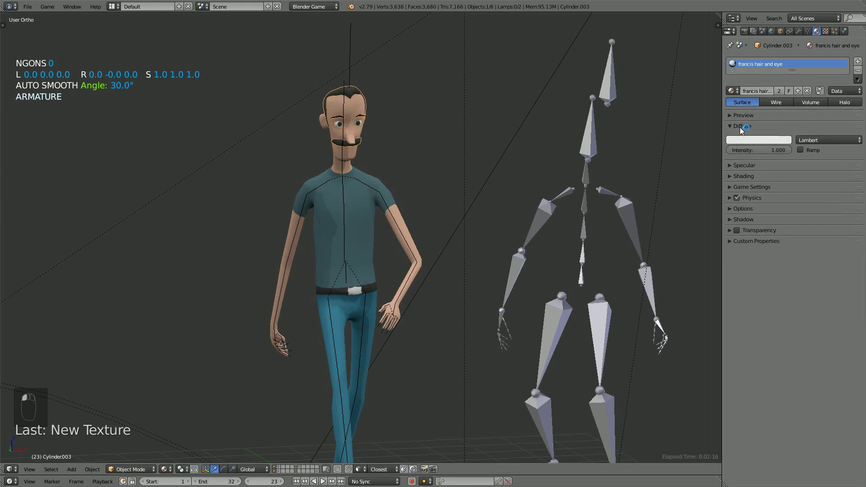
{"action": "left_click", "coordinate": [803, 140]}
{"action": "left_click", "coordinate": [814, 91]}
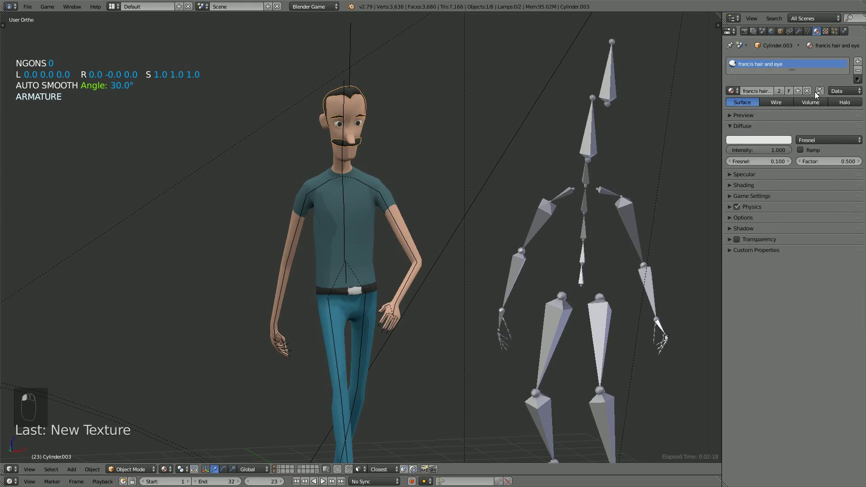
{"action": "left_click", "coordinate": [738, 115]}
{"action": "left_click", "coordinate": [738, 115]}
Step: Try an energy of 2 on the spot lamp aimed at the character and settle on 3
{"action": "middle_click_drag", "start_coordinate": [266, 140], "coordinate": [326, 150]}
{"action": "scroll", "coordinate": [352, 152], "scroll_direction": "down", "scroll_amount": 5}
{"action": "middle_click_drag", "start_coordinate": [377, 156], "coordinate": [410, 103]}
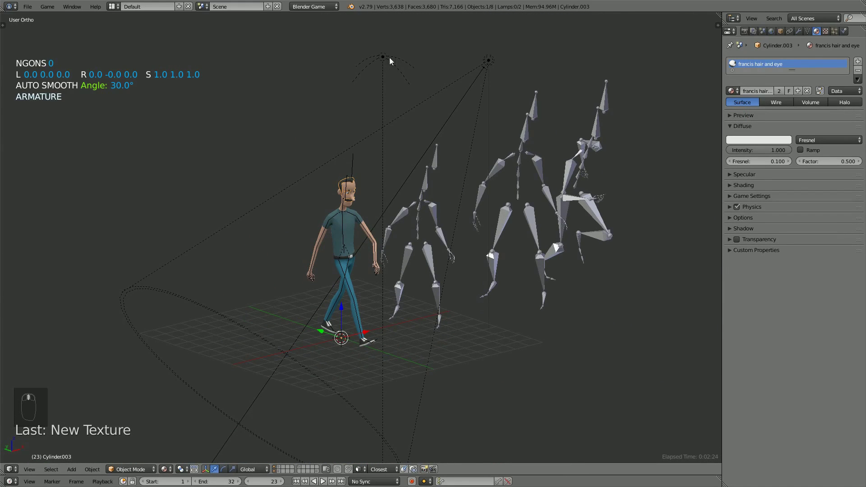
{"action": "right_click", "coordinate": [489, 61]}
{"action": "scroll", "coordinate": [451, 142], "scroll_direction": "up", "scroll_amount": 3}
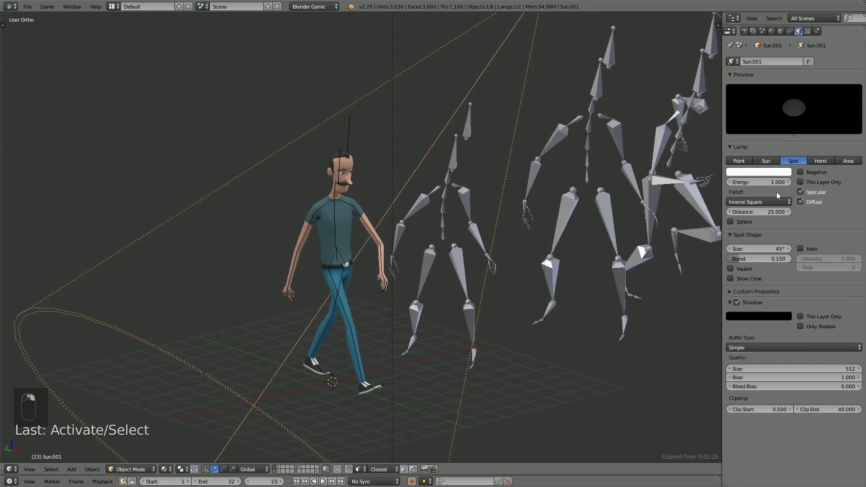
{"action": "left_click", "coordinate": [768, 183]}
{"action": "type", "text": "2"}
{"action": "key", "text": "Return"}
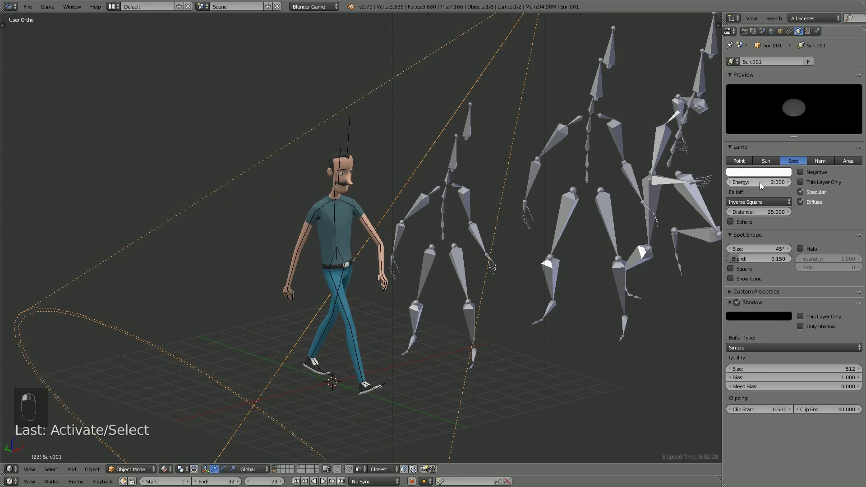
{"action": "left_click", "coordinate": [759, 183]}
{"action": "type", "text": "3"}
{"action": "key", "text": "Return"}
{"action": "scroll", "coordinate": [377, 157], "scroll_direction": "down", "scroll_amount": 2}
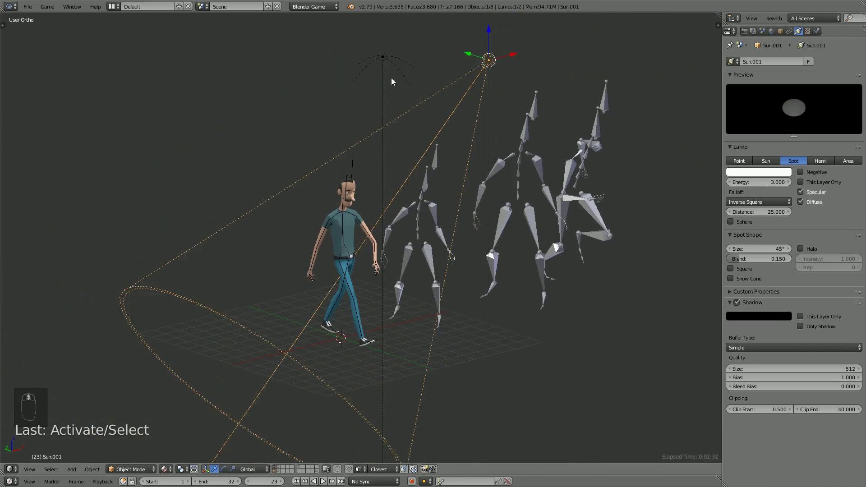
Step: Set the energy of the hemi lamp above the character to 1.5
{"action": "right_click", "coordinate": [383, 59]}
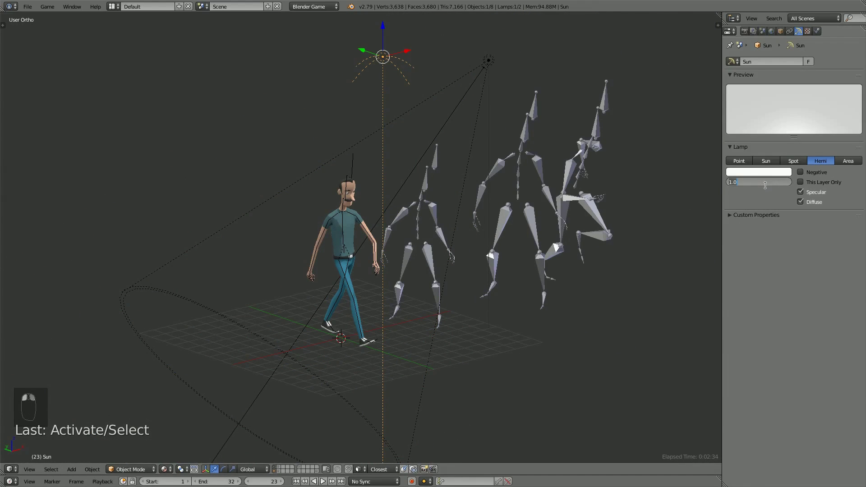
{"action": "type", "text": "1.5"}
{"action": "key", "text": "Return"}
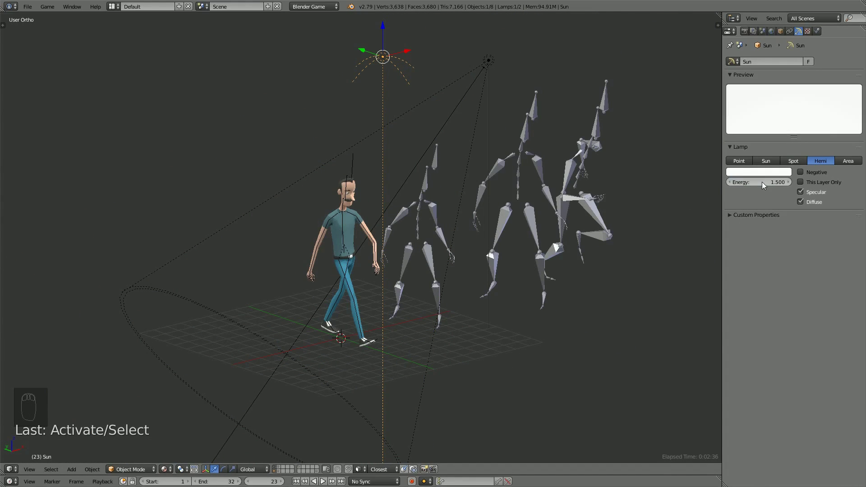
{"action": "scroll", "coordinate": [323, 228], "scroll_direction": "up", "scroll_amount": 6}
{"action": "middle_click_drag", "start_coordinate": [336, 231], "coordinate": [378, 255]}
{"action": "scroll", "coordinate": [334, 232], "scroll_direction": "down", "scroll_amount": 6}
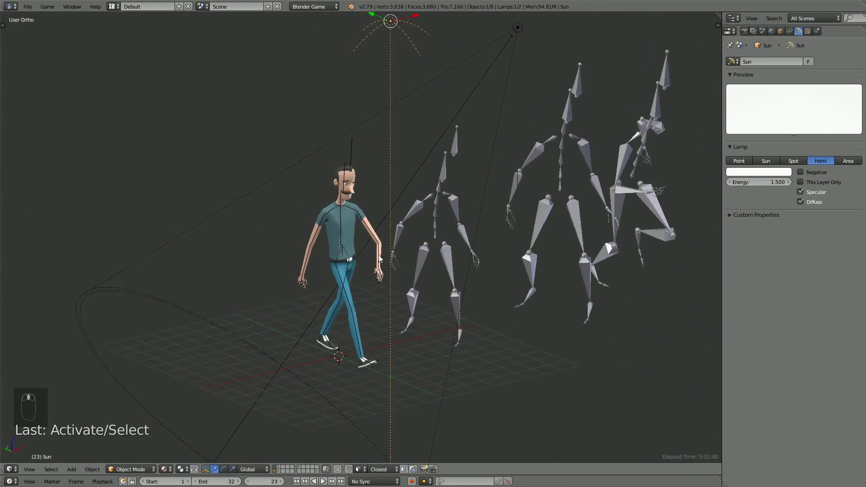
Step: Hide the hemi lamp and the spot lamp from the view
{"action": "scroll", "coordinate": [381, 255], "scroll_direction": "down", "scroll_amount": 2}
{"action": "key", "text": "h"}
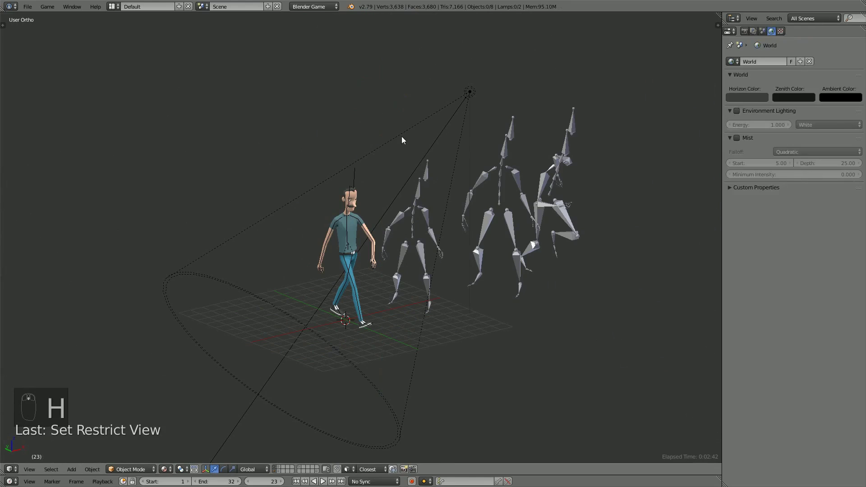
{"action": "right_click", "coordinate": [470, 93]}
{"action": "key", "text": "h"}
{"action": "scroll", "coordinate": [370, 218], "scroll_direction": "up", "scroll_amount": 4}
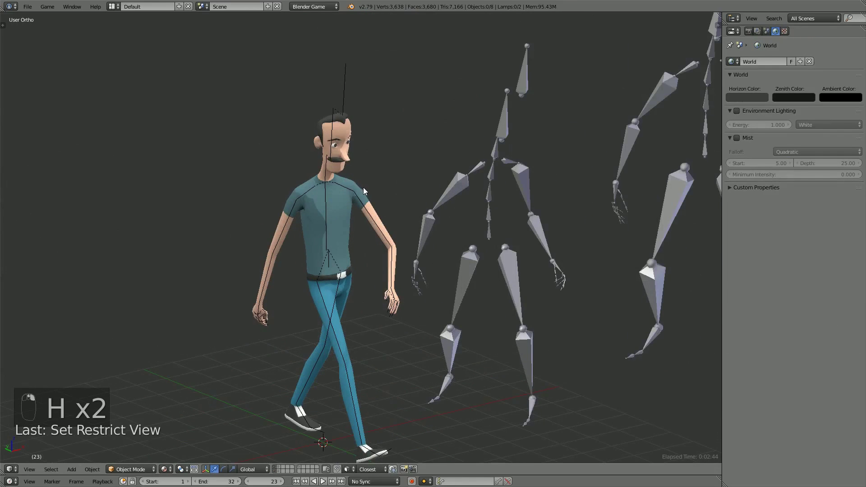
{"action": "mouse_move", "coordinate": [364, 188]}
{"action": "middle_mouse_down"}
{"action": "mouse_move", "coordinate": [265, 183]}
{"action": "mouse_move", "coordinate": [281, 175]}
{"action": "mouse_move", "coordinate": [375, 195]}
{"action": "middle_mouse_up"}
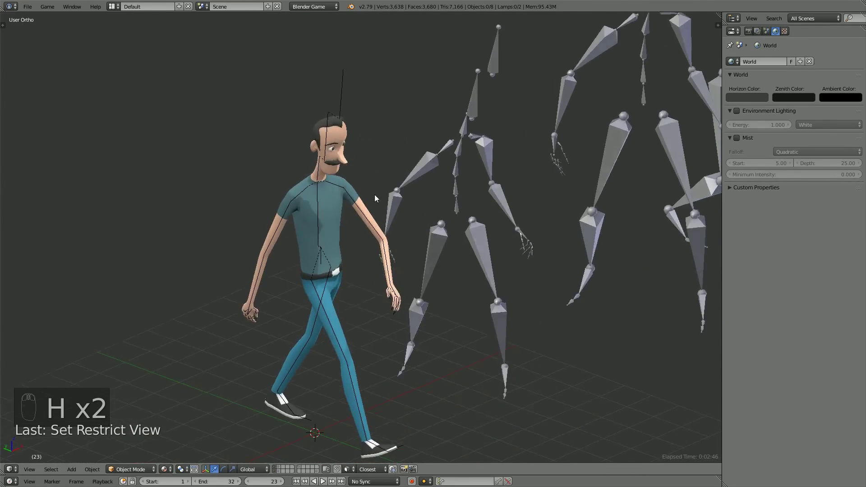
Step: Add a mesh plane under the character's feet and scale it up to about 8.1 as a ground
{"action": "scroll", "coordinate": [374, 198], "scroll_direction": "down", "scroll_amount": 5}
{"action": "key", "text": "shift+a"}
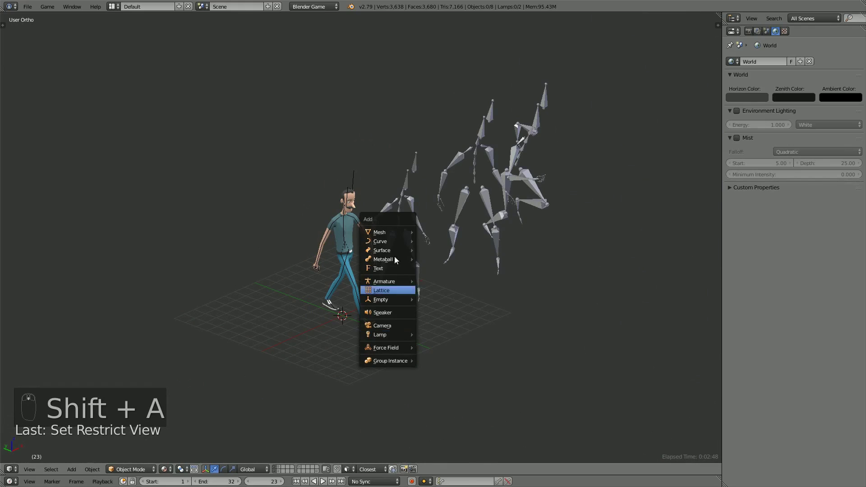
{"action": "mouse_move", "coordinate": [397, 232]}
{"action": "left_click", "coordinate": [458, 233]}
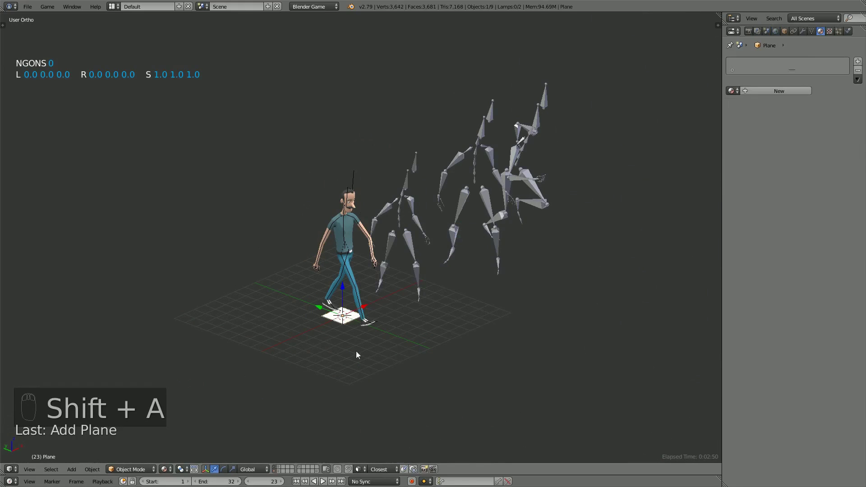
{"action": "key", "text": "s"}
{"action": "left_click", "coordinate": [653, 392]}
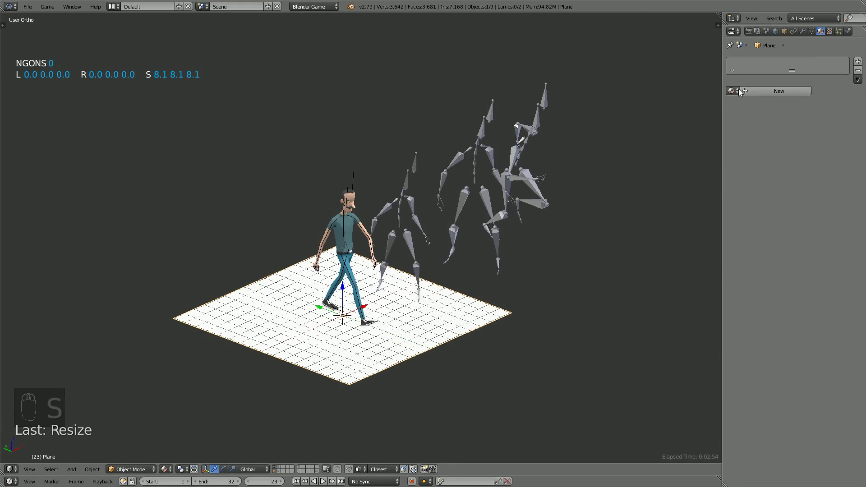
Step: Create a material named plan for the ground plane with a dark brown diffuse colour of about R 0.111, G 0.074, B 0.052
{"action": "left_click", "coordinate": [756, 90]}
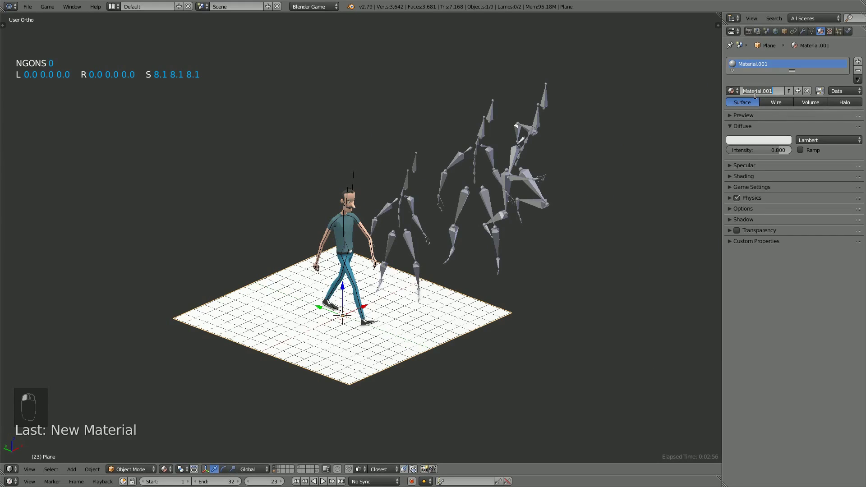
{"action": "left_click", "coordinate": [756, 91]}
{"action": "type", "text": "plan"}
{"action": "key", "text": "Return"}
{"action": "left_click", "coordinate": [762, 140]}
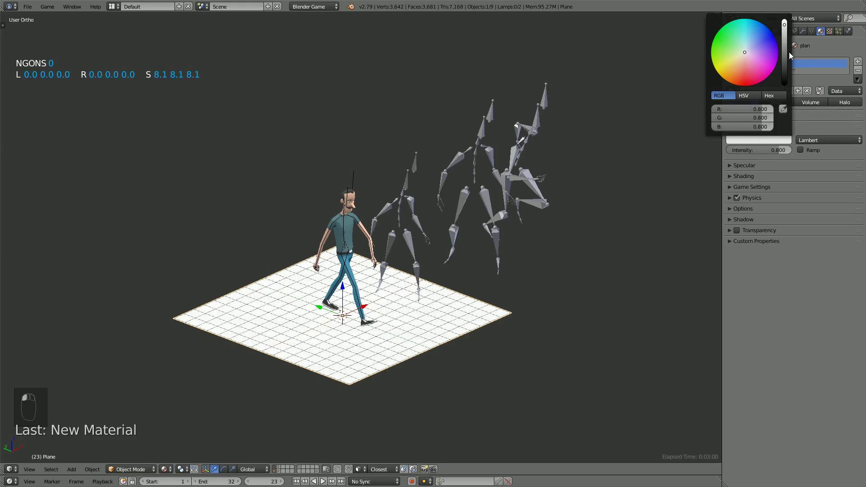
{"action": "left_click_drag", "start_coordinate": [783, 34], "coordinate": [743, 60]}
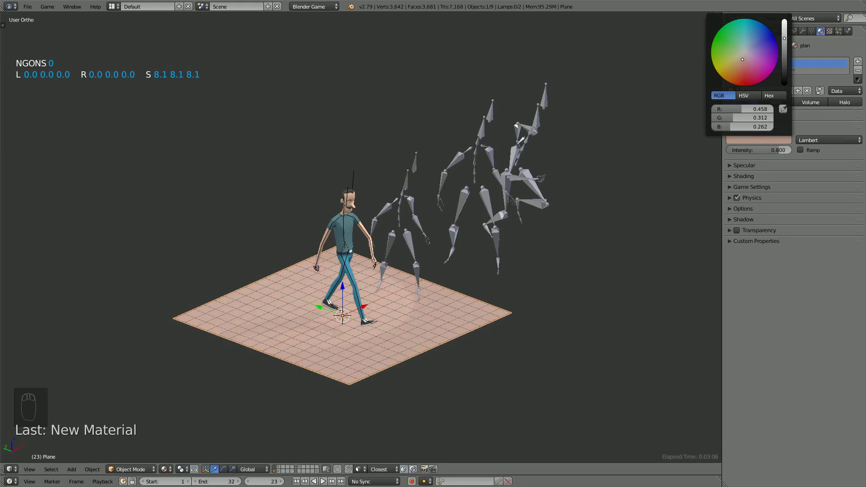
{"action": "left_click_drag", "start_coordinate": [784, 38], "coordinate": [784, 62]}
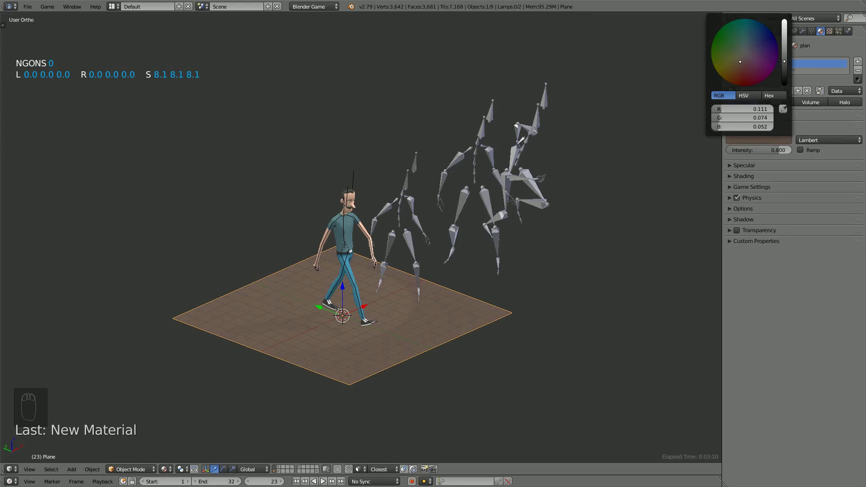
{"action": "scroll", "coordinate": [388, 350], "scroll_direction": "up", "scroll_amount": 1}
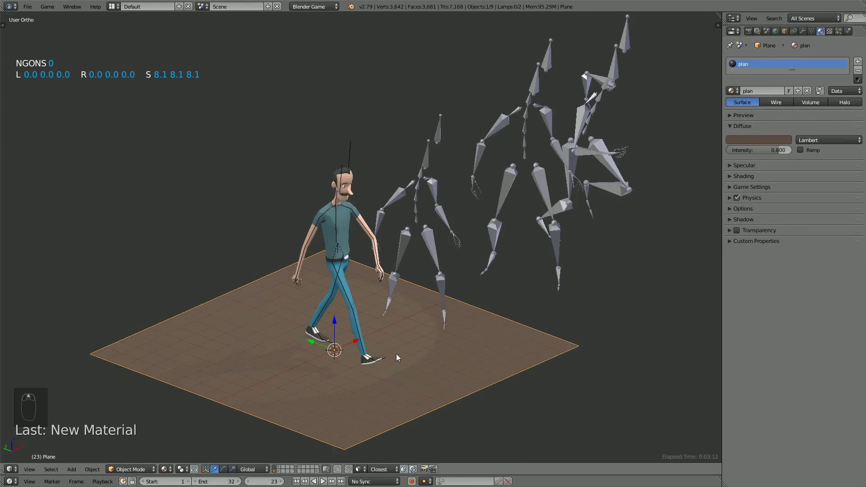
Step: Enlarge the ground plane to a scale of about 21
{"action": "scroll", "coordinate": [396, 354], "scroll_direction": "down", "scroll_amount": 4}
{"action": "key", "text": "s"}
{"action": "left_click", "coordinate": [554, 376]}
{"action": "scroll", "coordinate": [382, 255], "scroll_direction": "up", "scroll_amount": 5}
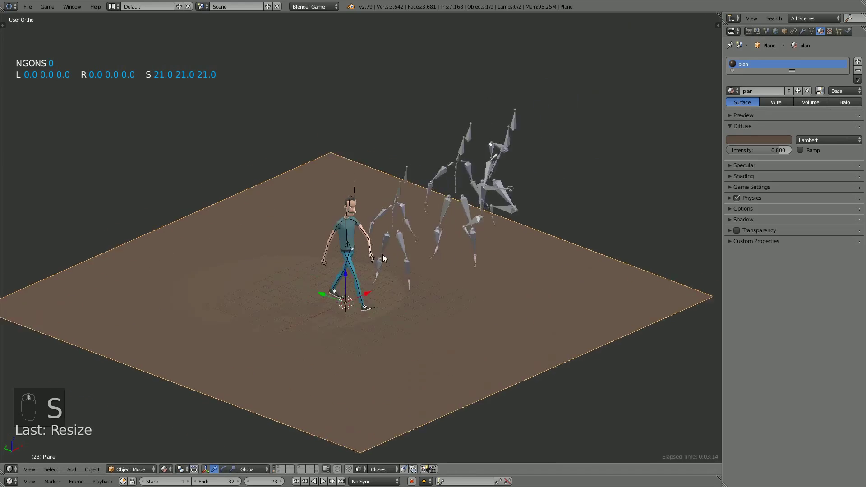
{"action": "middle_click_drag", "start_coordinate": [404, 272], "coordinate": [398, 297]}
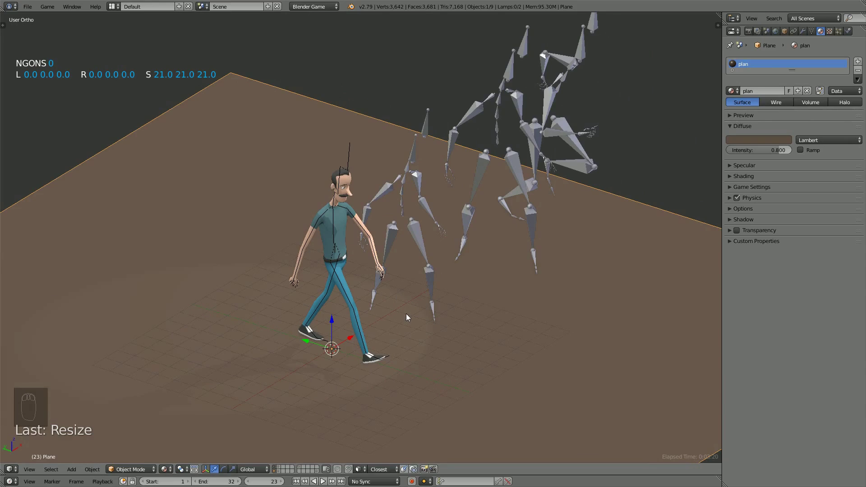
Step: Run the game engine from two viewing angles to check the character's shading and shadow on the ground
{"action": "key", "text": "p"}
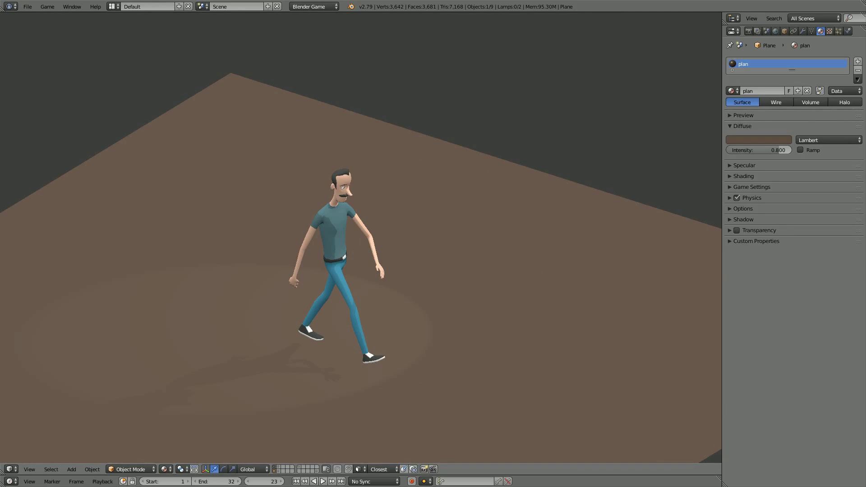
{"action": "key", "text": "Escape"}
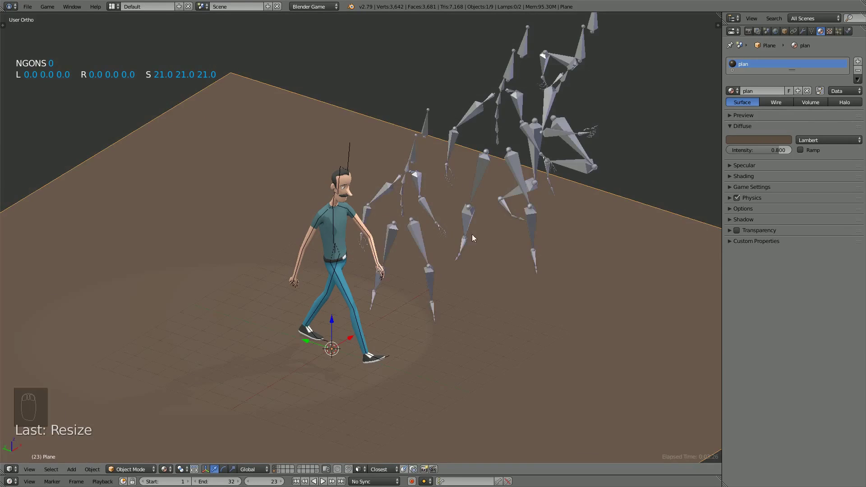
{"action": "middle_click_drag", "start_coordinate": [472, 234], "coordinate": [364, 296]}
{"action": "key", "text": "p"}
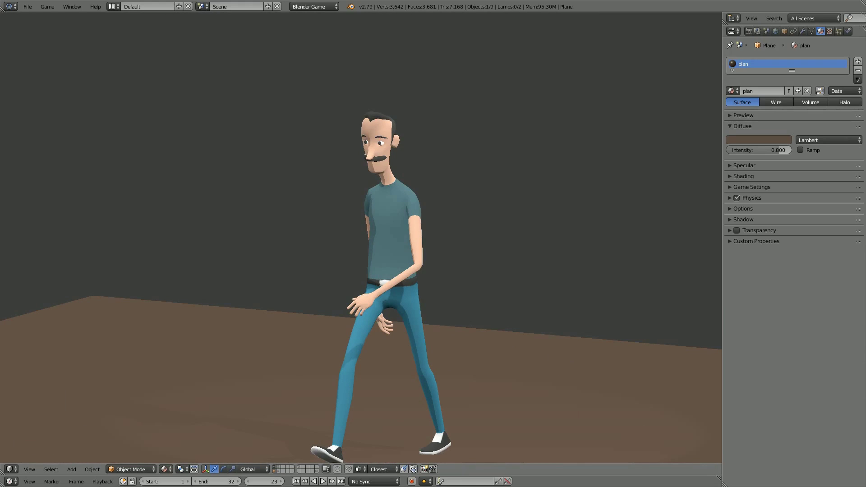
{"action": "key", "text": "Escape"}
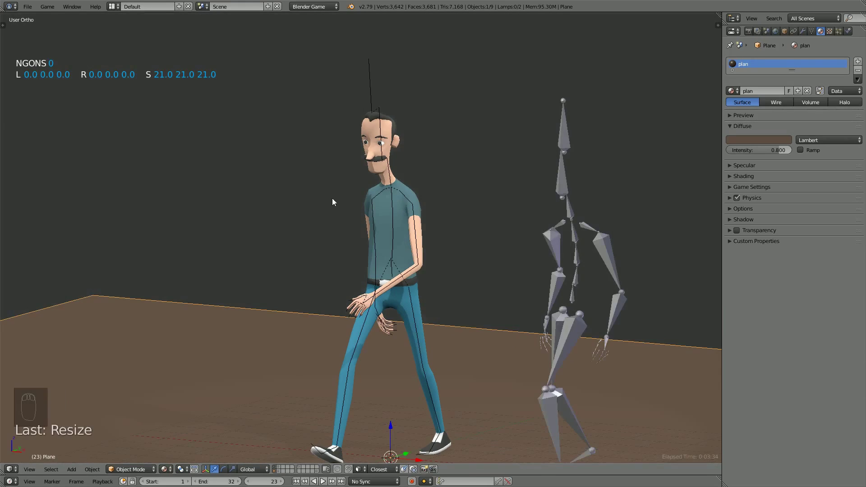
Step: Select the character's armature and play its walk animation, then stop playback
{"action": "scroll", "coordinate": [388, 110], "scroll_direction": "down", "scroll_amount": 1}
{"action": "right_click", "coordinate": [369, 112]}
{"action": "middle_click_drag", "start_coordinate": [338, 217], "coordinate": [399, 264]}
{"action": "key", "text": "alt+a"}
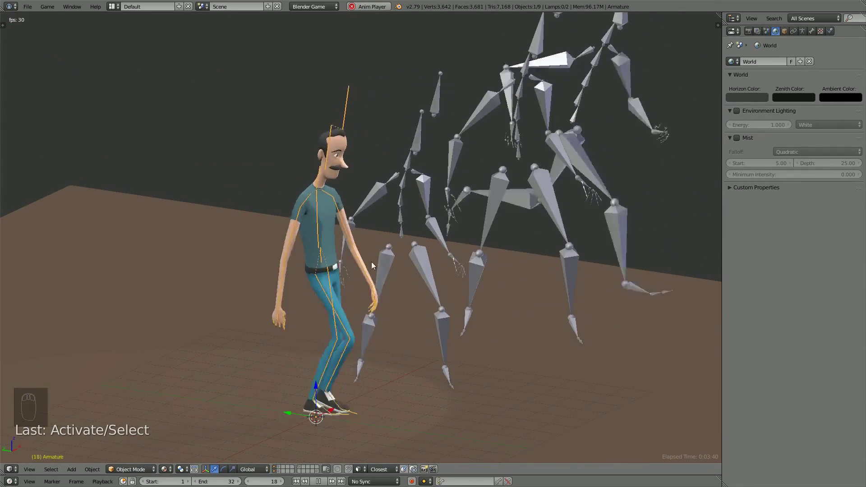
{"action": "key", "text": "Escape"}
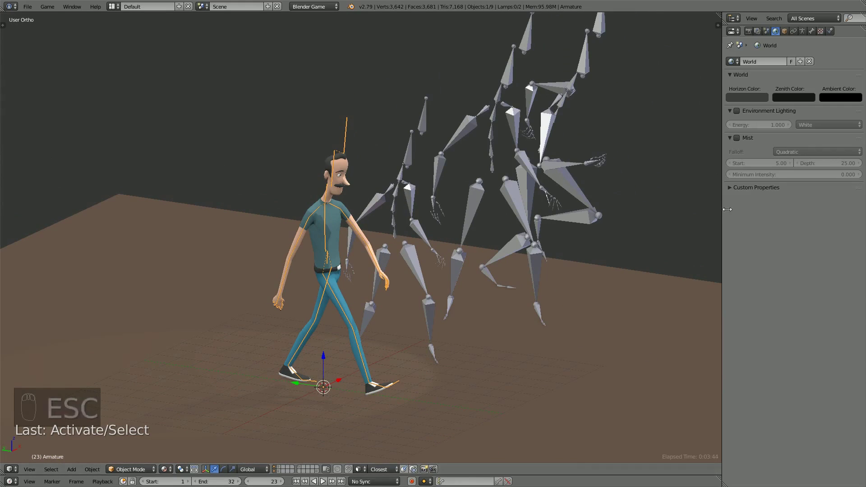
Step: Collapse the World, Environment Lighting and Mist sections and narrow the properties area to widen the 3D view
{"action": "left_click_drag", "start_coordinate": [728, 75], "coordinate": [729, 97]}
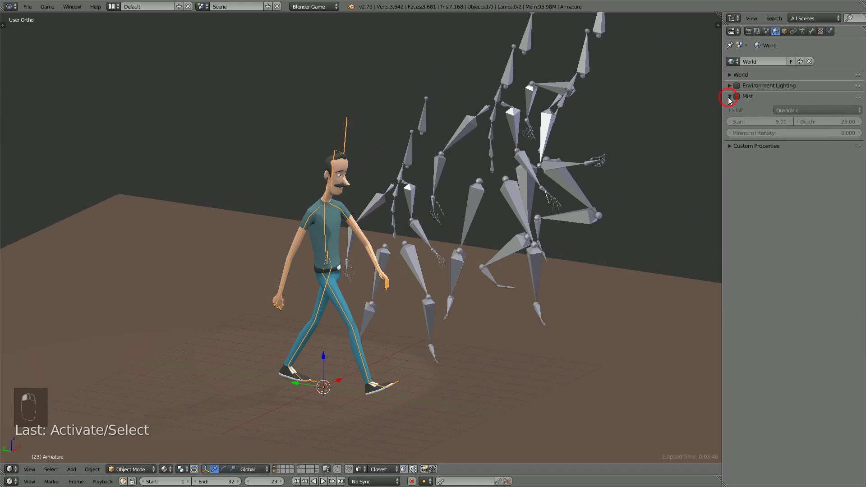
{"action": "left_click", "coordinate": [730, 97]}
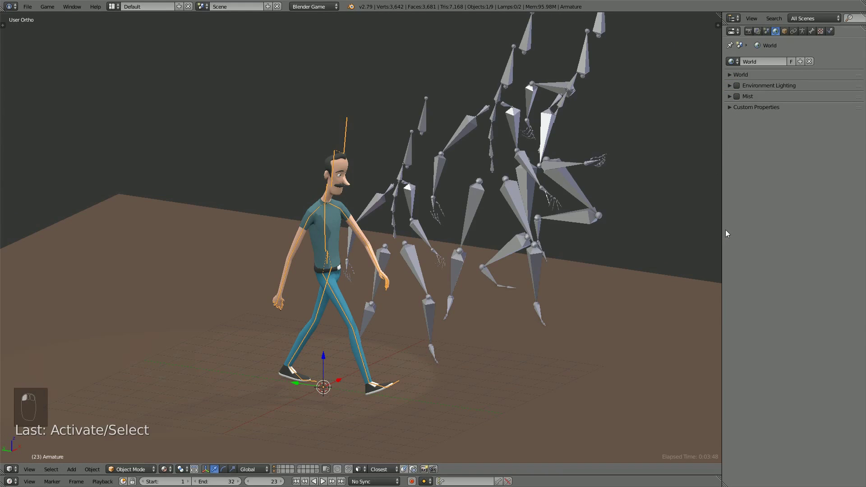
{"action": "left_click_drag", "start_coordinate": [724, 233], "coordinate": [766, 233]}
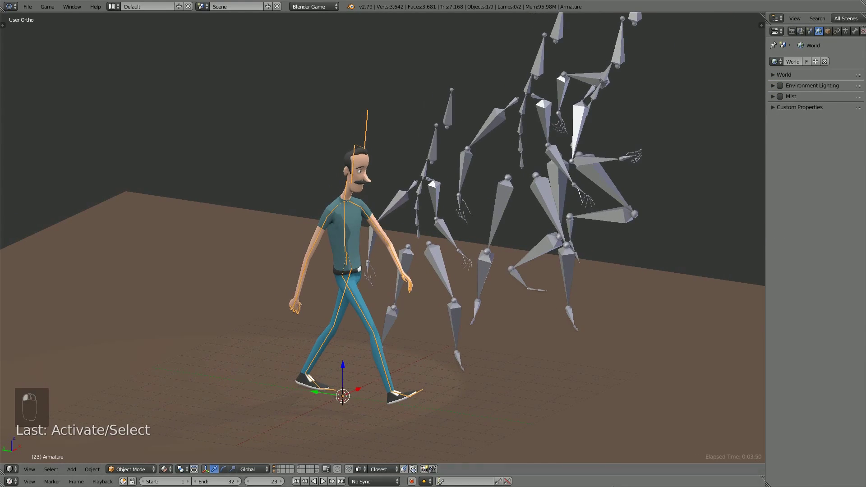
Step: Enlarge the timeline area and switch it to the Logic Editor
{"action": "left_click_drag", "start_coordinate": [616, 480], "coordinate": [616, 376]}
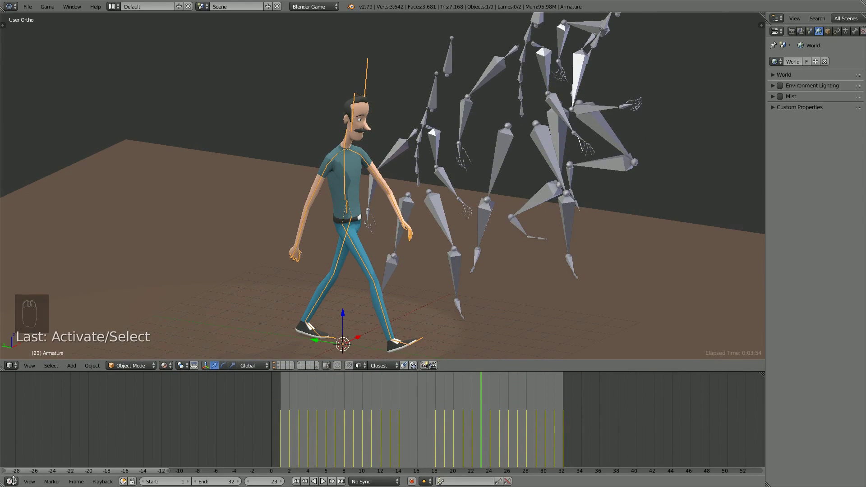
{"action": "left_click", "coordinate": [10, 481]}
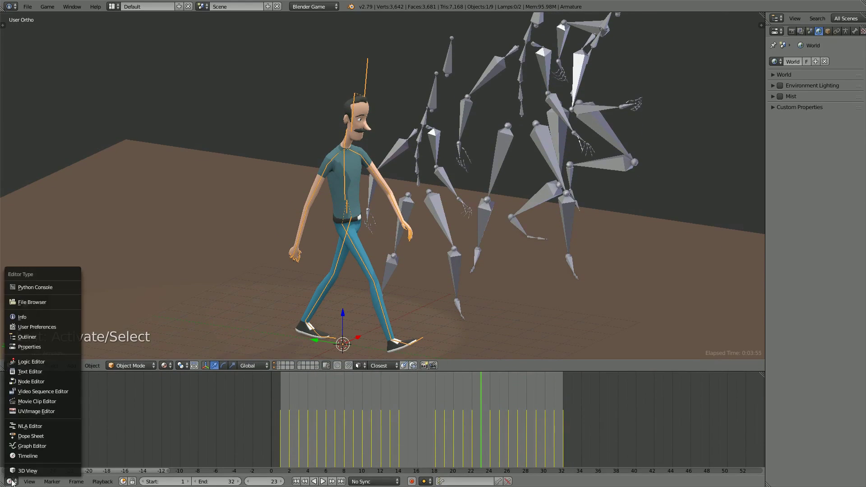
{"action": "left_click", "coordinate": [23, 363]}
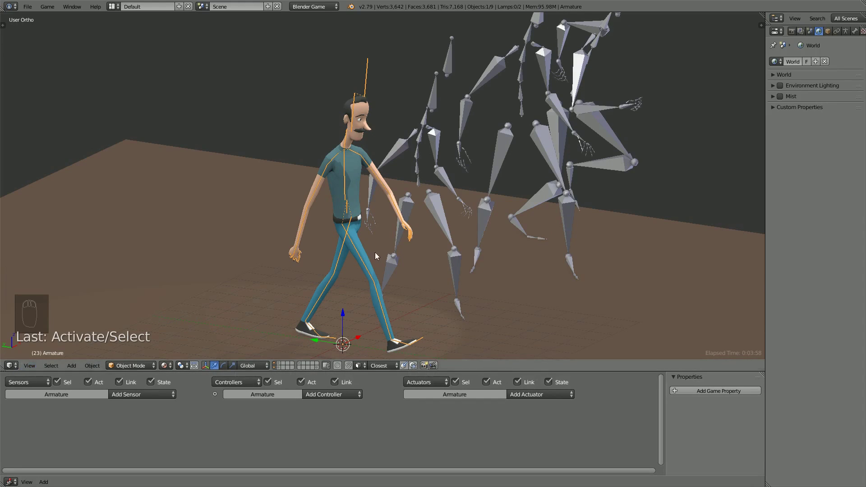
Step: Add a Keyboard sensor to the character's armature, assign it the Z key and hide the game properties sidebar
{"action": "mouse_move", "coordinate": [366, 83]}
{"action": "right_mouse_down"}
{"action": "mouse_move", "coordinate": [342, 77]}
{"action": "mouse_move", "coordinate": [357, 83]}
{"action": "right_mouse_up"}
{"action": "left_click", "coordinate": [132, 395]}
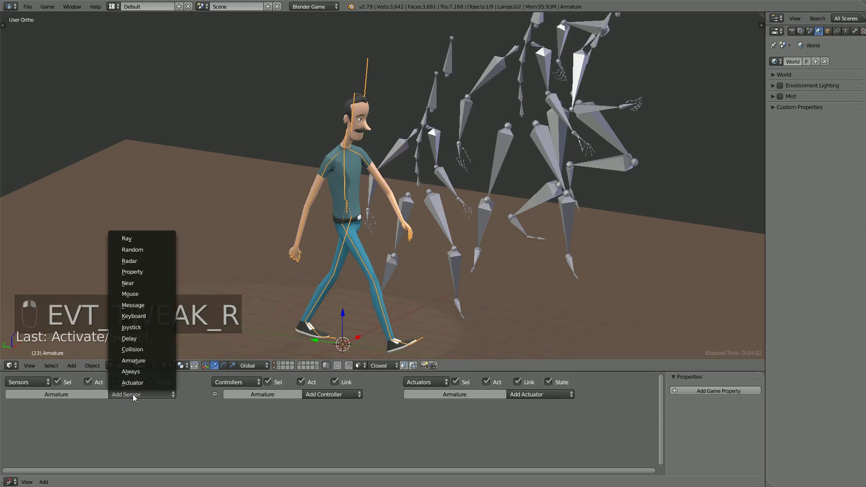
{"action": "left_click", "coordinate": [151, 316]}
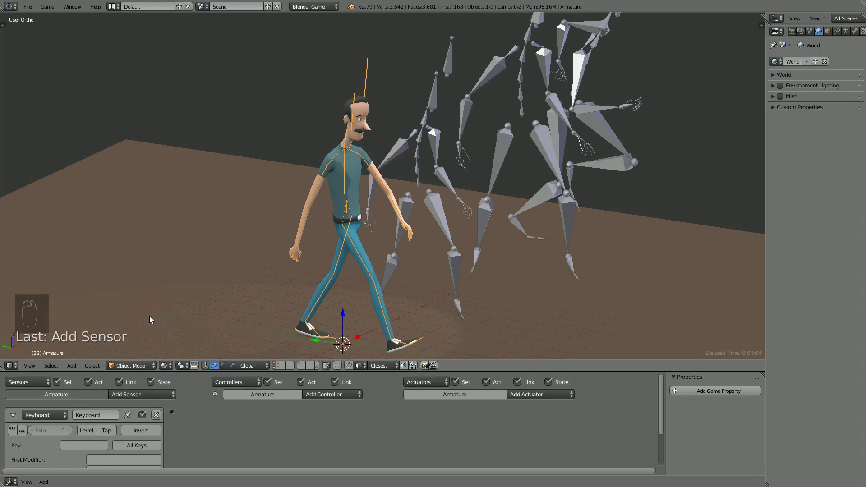
{"action": "scroll", "coordinate": [158, 439], "scroll_direction": "down", "scroll_amount": 2, "text": "ctrl"}
{"action": "scroll", "coordinate": [490, 388], "scroll_direction": "up", "scroll_amount": 1, "text": "ctrl"}
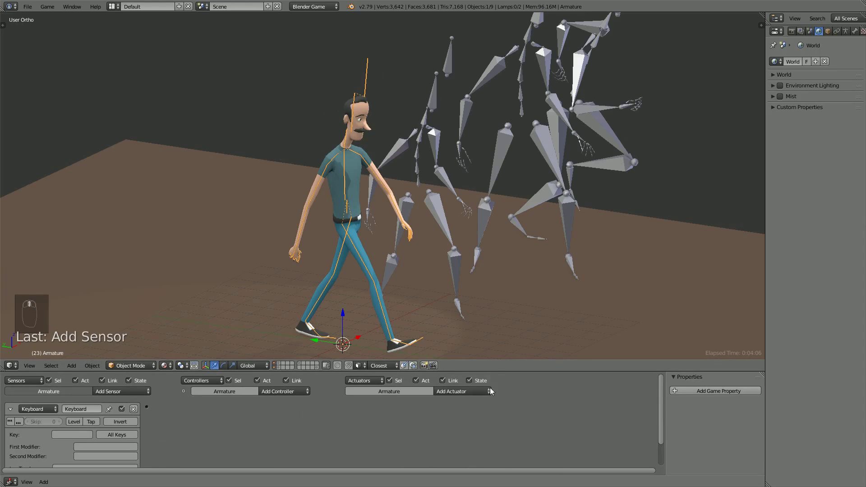
{"action": "key", "text": "n"}
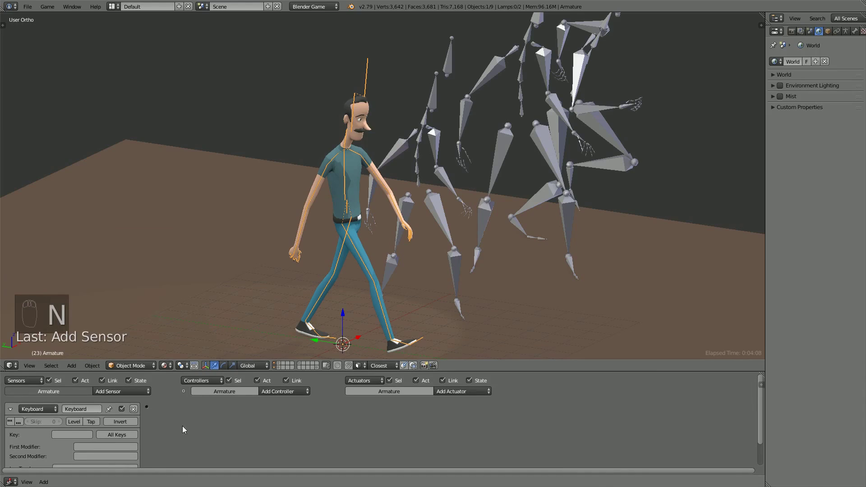
{"action": "left_click", "coordinate": [75, 434]}
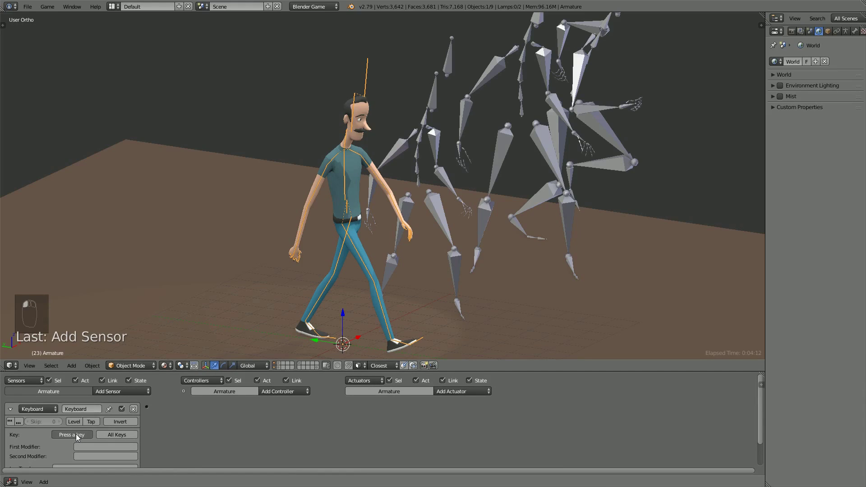
{"action": "key", "text": "z"}
Step: Add an Action actuator to the armature and link the Keyboard sensor to it through an And controller
{"action": "left_click", "coordinate": [450, 391]}
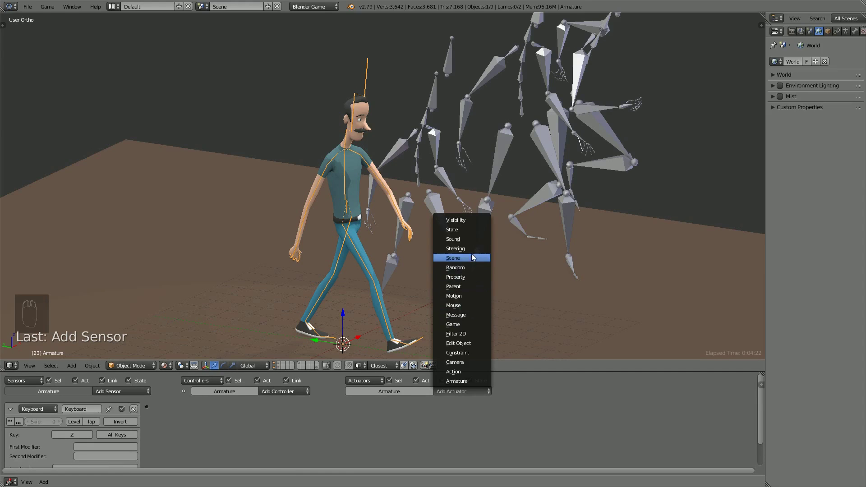
{"action": "left_click", "coordinate": [464, 372]}
{"action": "left_click_drag", "start_coordinate": [147, 407], "coordinate": [347, 407]}
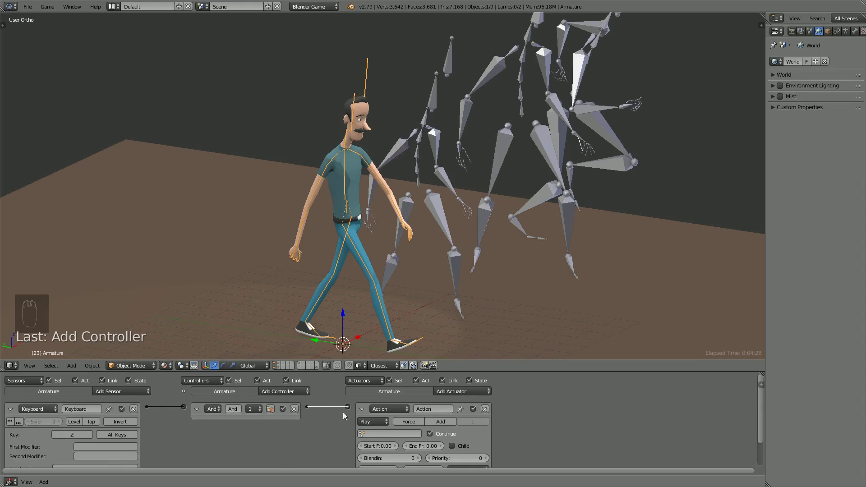
Step: Rename the armature's Keyboard sensor to avancer and collapse it
{"action": "left_click", "coordinate": [9, 409]}
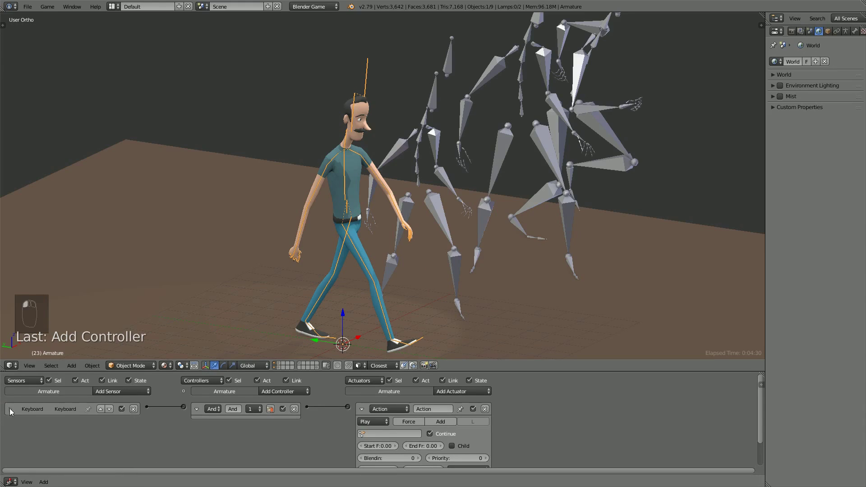
{"action": "left_click", "coordinate": [9, 411]}
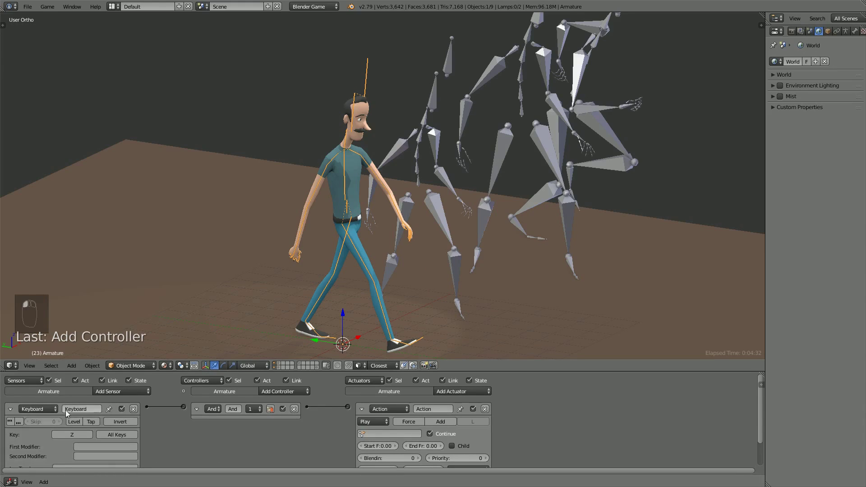
{"action": "left_click", "coordinate": [77, 410]}
{"action": "type", "text": "avancer"}
{"action": "key", "text": "Return"}
{"action": "left_click", "coordinate": [10, 409]}
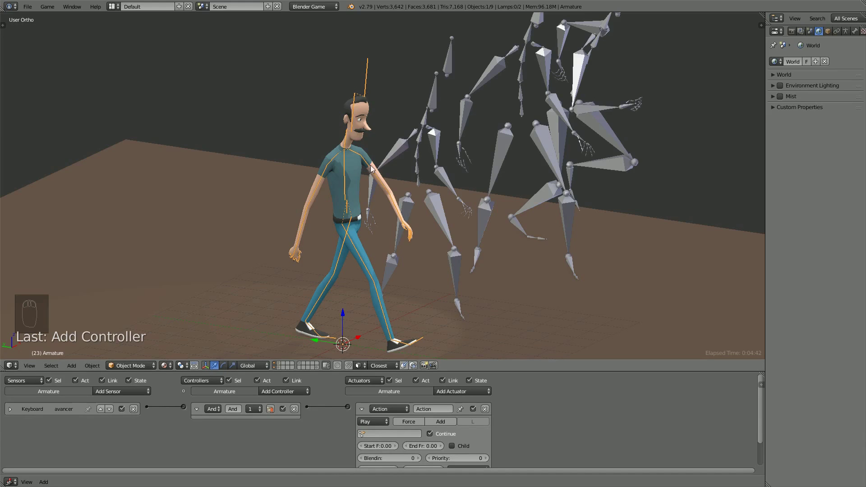
Step: Enlarge the Logic Editor area to fit the whole Action actuator and open its list of actions
{"action": "key", "text": "g"}
{"action": "right_click", "coordinate": [373, 141]}
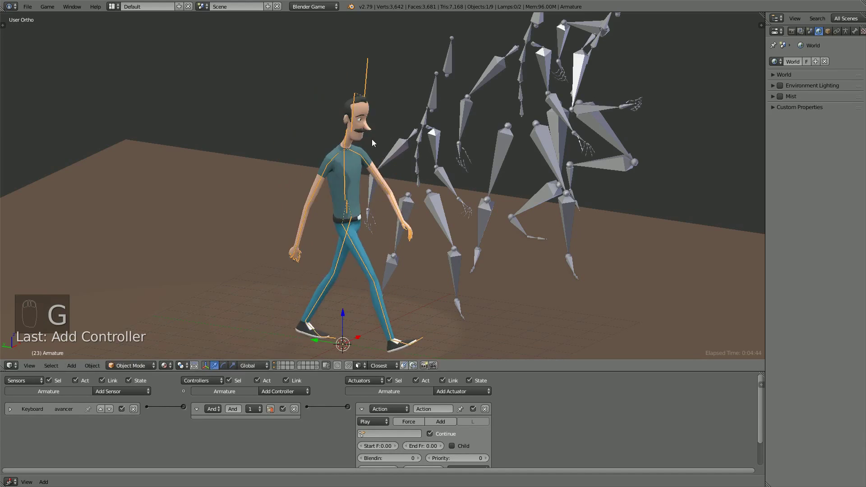
{"action": "left_click", "coordinate": [365, 434]}
{"action": "left_click", "coordinate": [368, 82]}
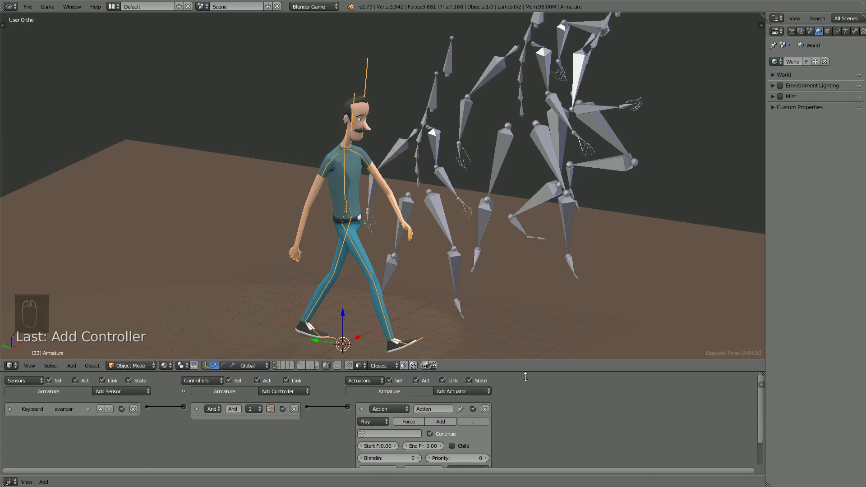
{"action": "left_click_drag", "start_coordinate": [524, 372], "coordinate": [525, 327]}
{"action": "left_click", "coordinate": [367, 389]}
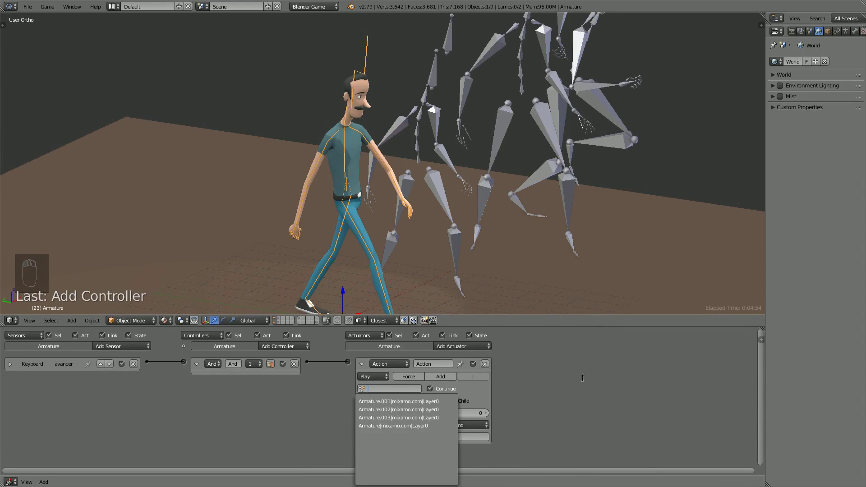
Step: Switch the lower area to the Dope Sheet, isolate the character's armature and rename its action to avancer
{"action": "left_click", "coordinate": [14, 481]}
{"action": "left_click", "coordinate": [36, 441]}
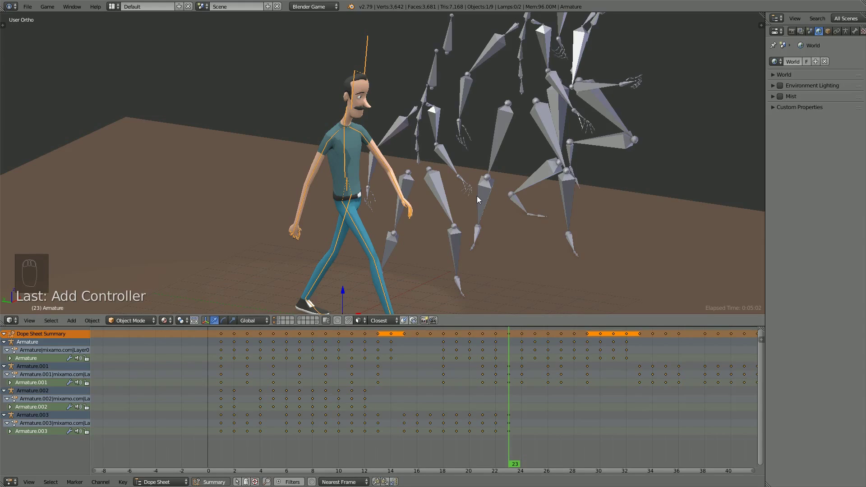
{"action": "key", "text": "shift+h"}
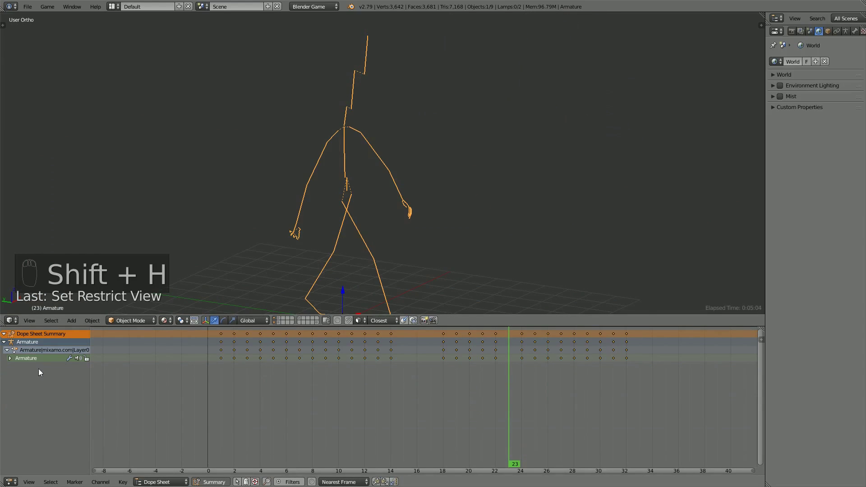
{"action": "double_click", "coordinate": [37, 350]}
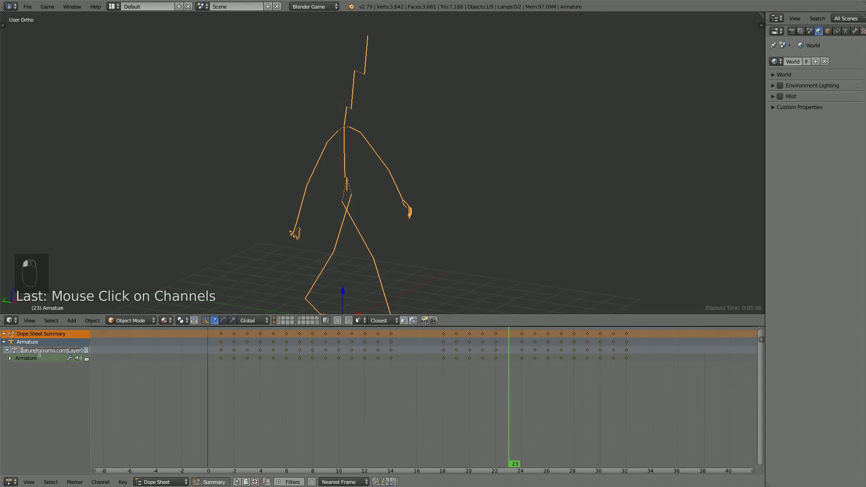
{"action": "type", "text": "avancer"}
{"action": "key", "text": "Return"}
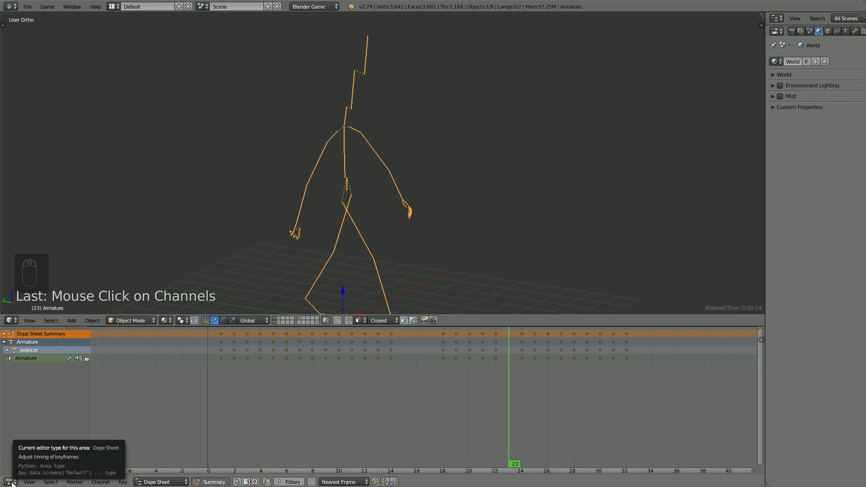
Step: Shift all keyframes of the avancer action one frame earlier to start at frame 0, and check them in the Timeline
{"action": "scroll", "coordinate": [246, 371], "scroll_direction": "up", "scroll_amount": 2}
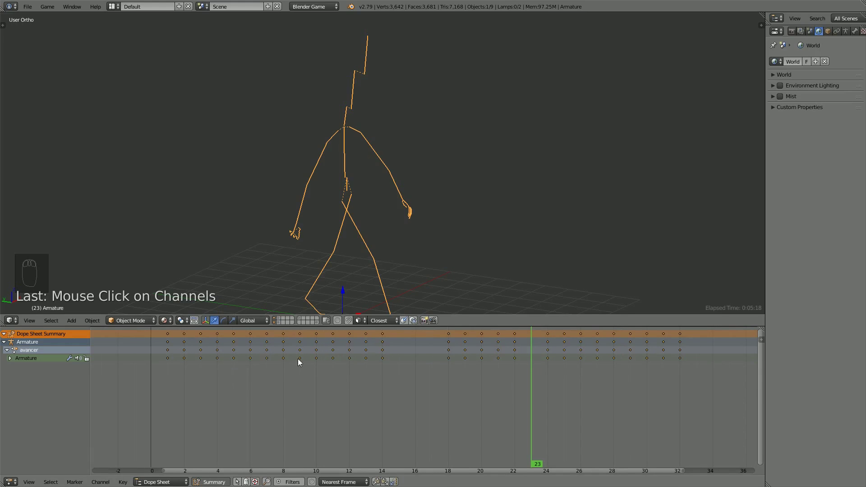
{"action": "scroll", "coordinate": [349, 356], "scroll_direction": "down", "scroll_amount": 2}
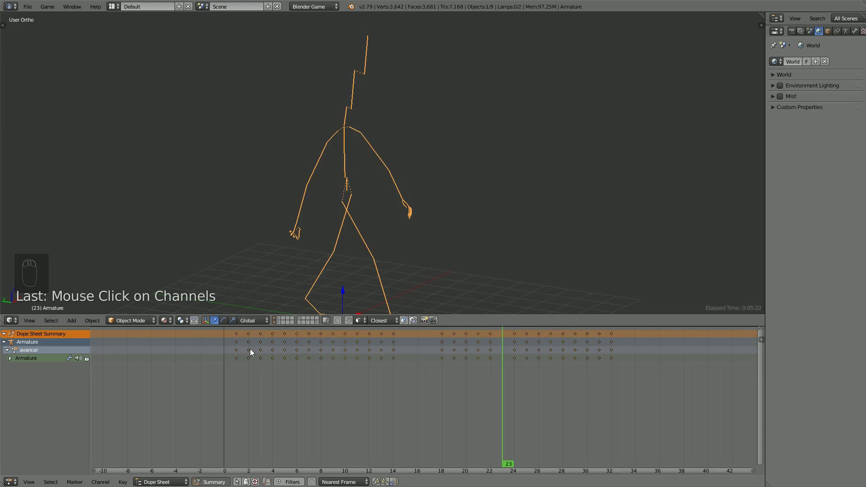
{"action": "scroll", "coordinate": [246, 359], "scroll_direction": "up", "scroll_amount": 1}
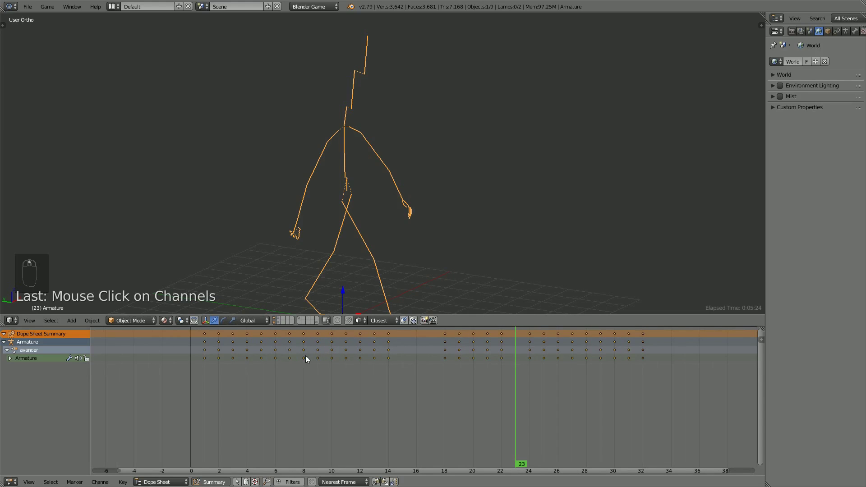
{"action": "key", "text": "g"}
{"action": "left_click", "coordinate": [287, 356]}
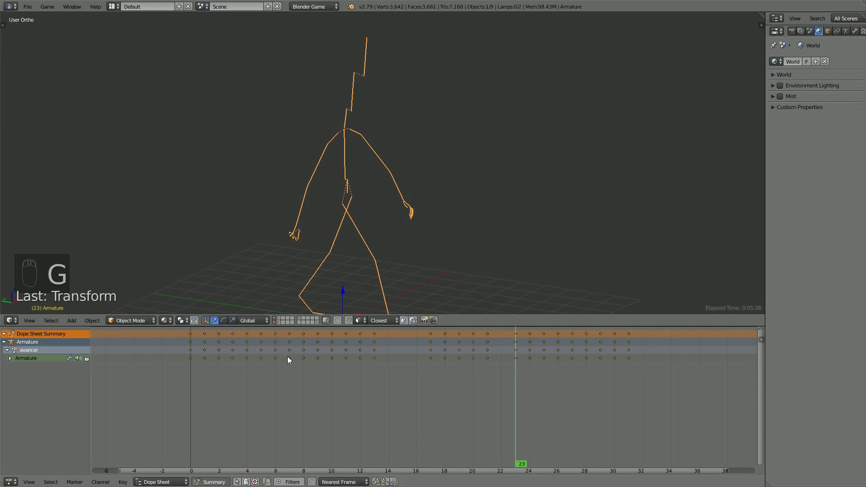
{"action": "left_click", "coordinate": [191, 350]}
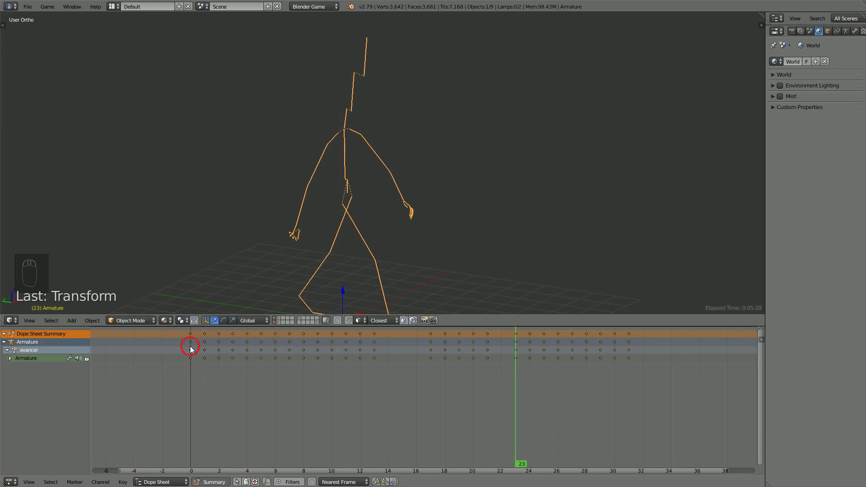
{"action": "left_click", "coordinate": [10, 482]}
{"action": "left_click", "coordinate": [30, 455]}
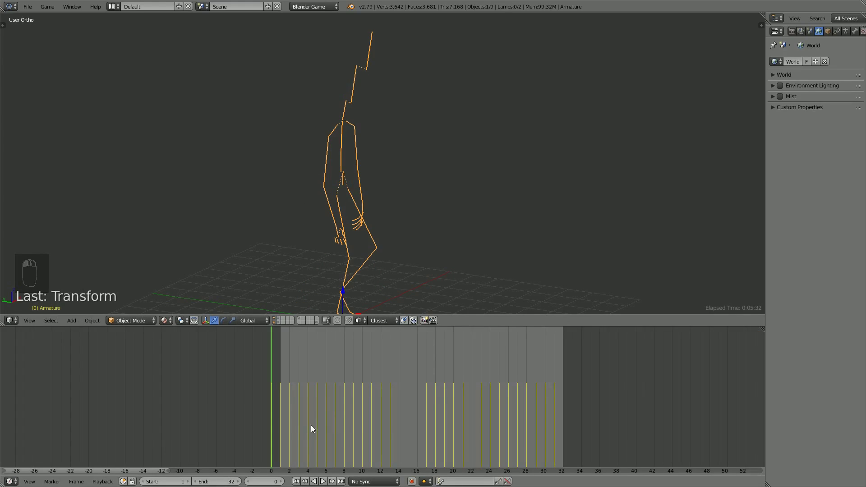
{"action": "scroll", "coordinate": [310, 426], "scroll_direction": "up", "scroll_amount": 2}
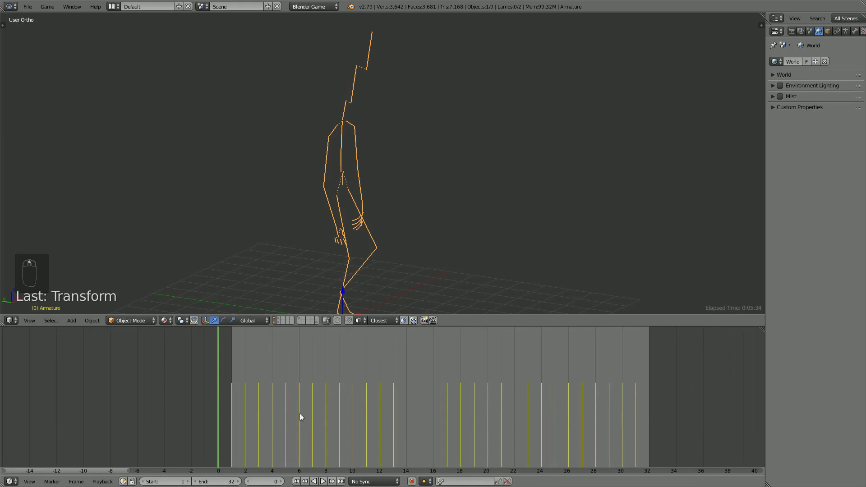
Step: Return to the Dope Sheet and move all the avancer keyframes one frame forward to start at frame 1
{"action": "left_click", "coordinate": [12, 481]}
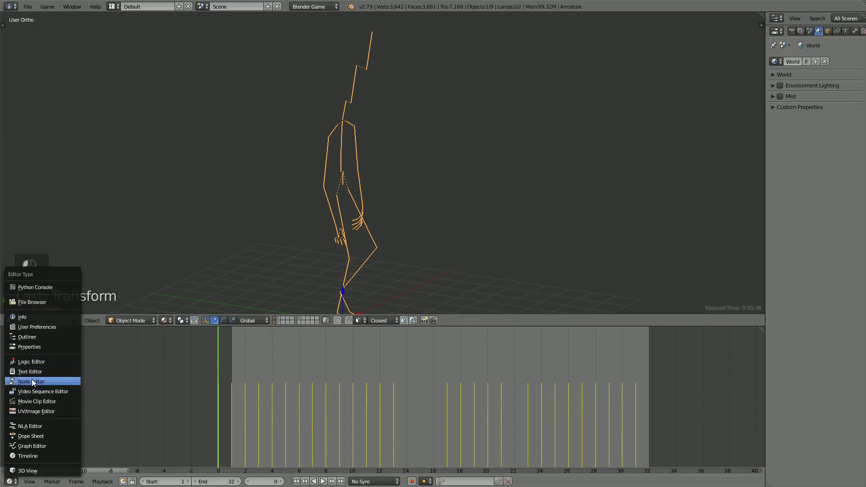
{"action": "left_click", "coordinate": [34, 435]}
{"action": "key", "text": "g"}
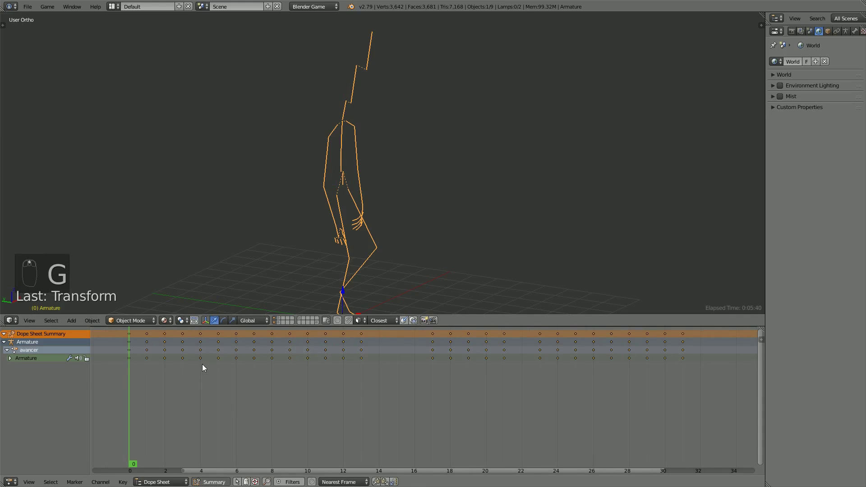
{"action": "left_click", "coordinate": [215, 365]}
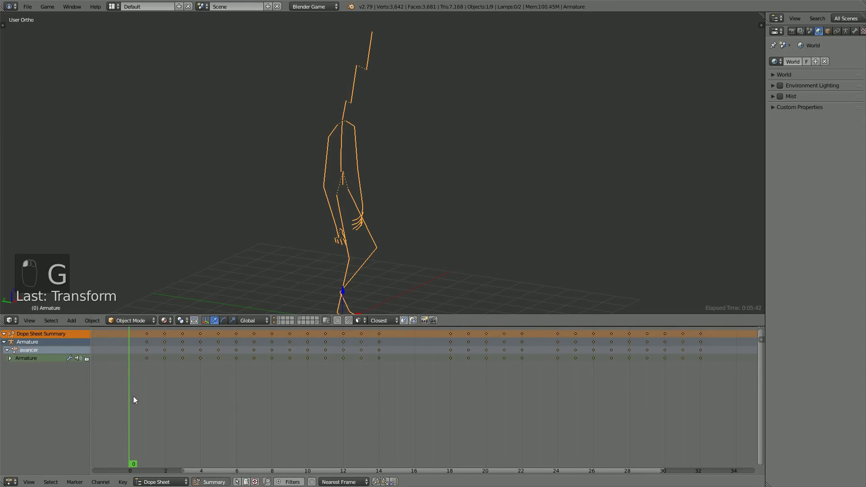
Step: Switch to the Timeline, jump to the start frame and examine the frame range of the walk keyframes
{"action": "left_click", "coordinate": [9, 481]}
{"action": "left_click", "coordinate": [27, 457]}
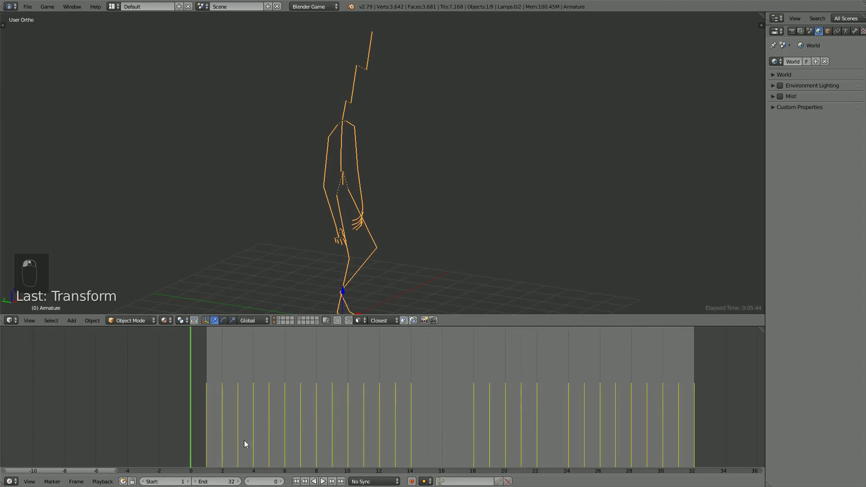
{"action": "left_click", "coordinate": [296, 482]}
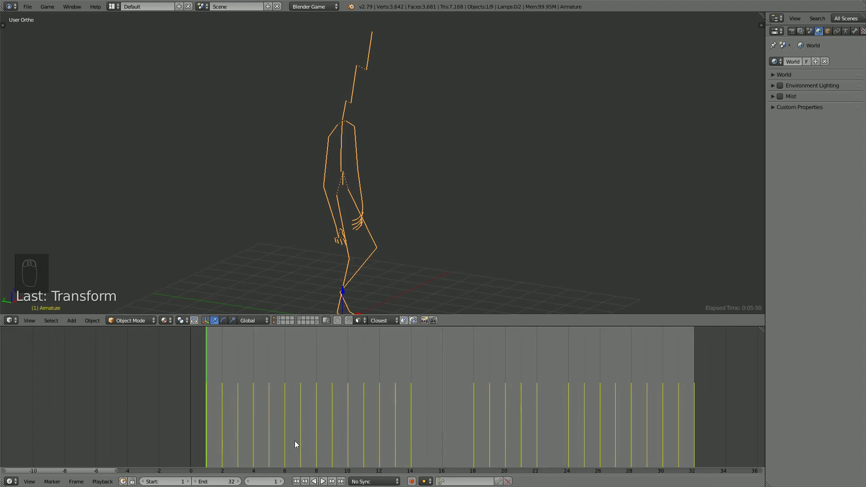
{"action": "middle_click_drag", "start_coordinate": [682, 409], "coordinate": [582, 405]}
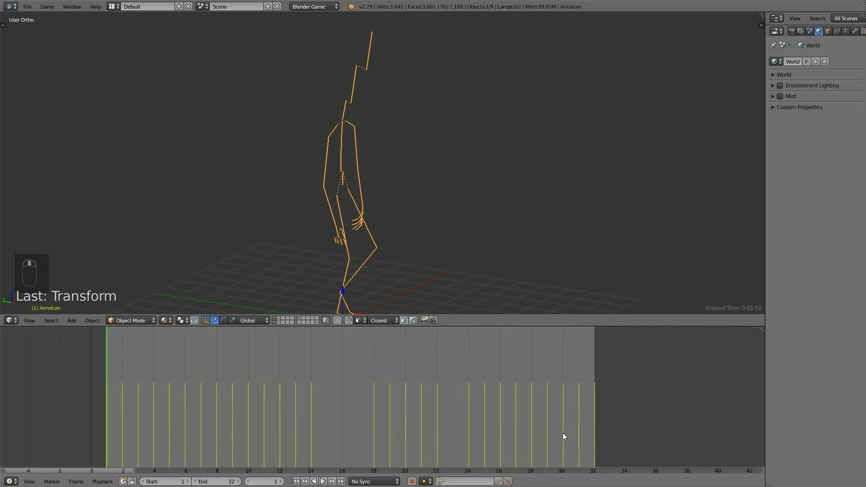
Step: Back in the Logic Editor, set the Action actuator to play avancer from start frame 1 to end frame 32
{"action": "left_click", "coordinate": [10, 482]}
{"action": "left_click", "coordinate": [30, 361]}
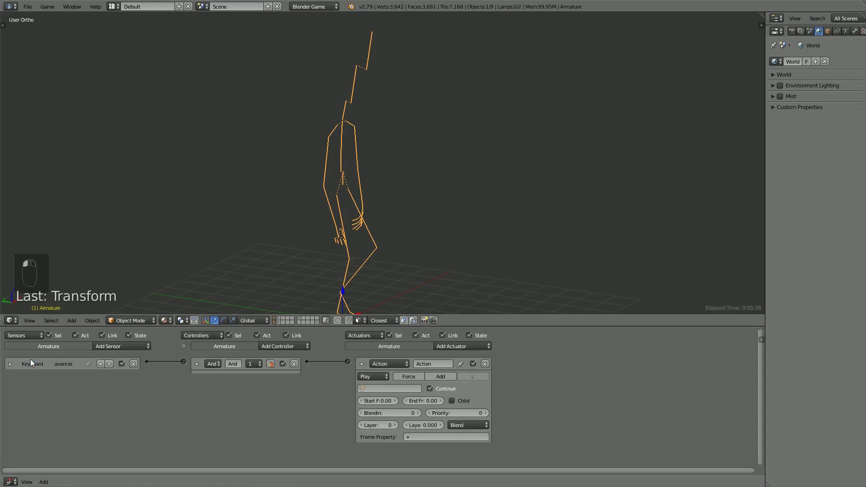
{"action": "left_click", "coordinate": [389, 401]}
{"action": "type", "text": "1"}
{"action": "left_click", "coordinate": [436, 400]}
{"action": "type", "text": "32"}
{"action": "key", "text": "Return"}
{"action": "left_click", "coordinate": [365, 388]}
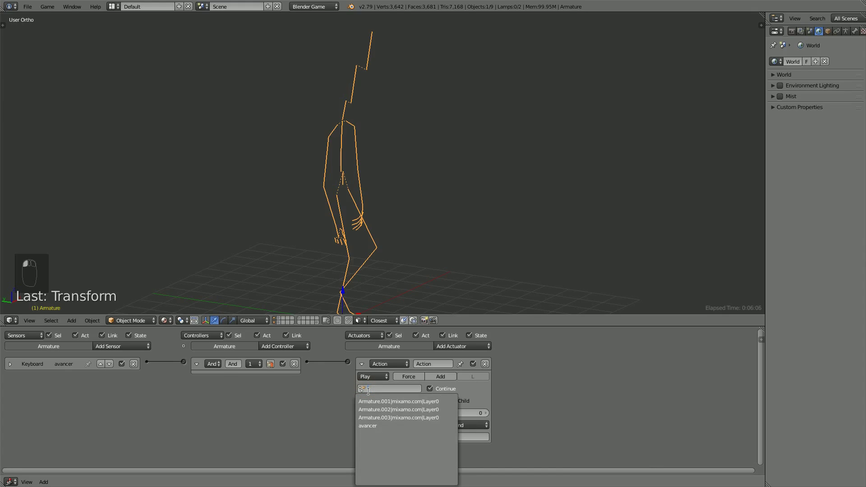
{"action": "left_click", "coordinate": [385, 426]}
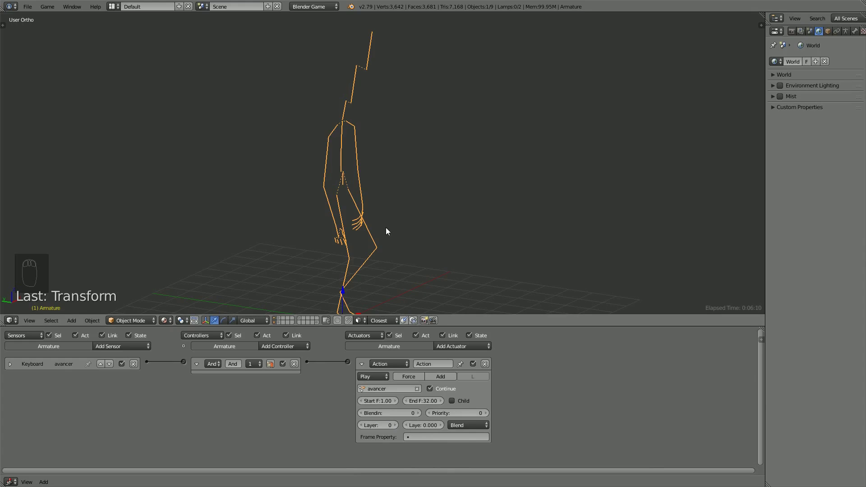
Step: Unhide all objects and move the three extra armatures, Armature.001, Armature.002 and Armature.003, to layer 2
{"action": "key", "text": "alt+h"}
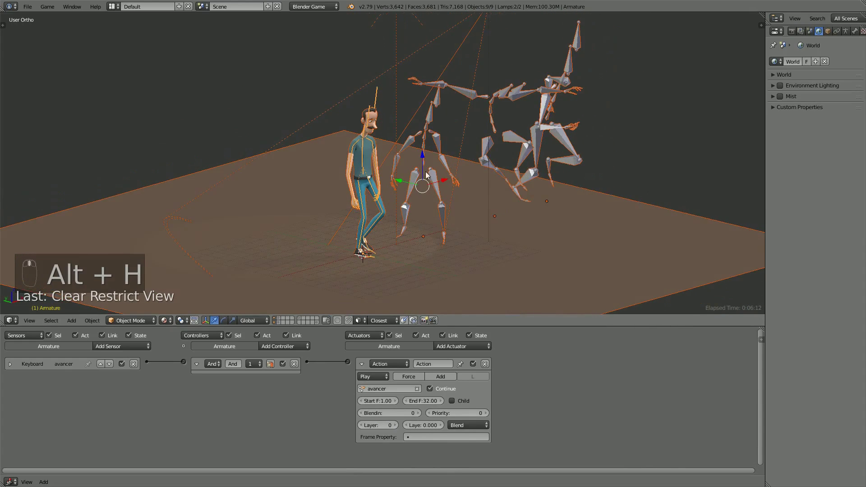
{"action": "right_click", "coordinate": [437, 106]}
{"action": "scroll", "coordinate": [457, 129], "scroll_direction": "down", "scroll_amount": 1}
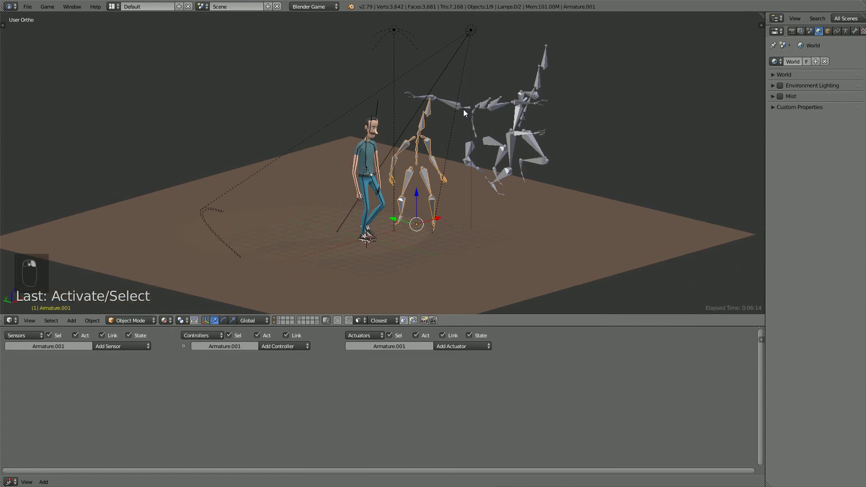
{"action": "right_click", "coordinate": [458, 105], "text": "shift"}
{"action": "right_click", "coordinate": [448, 102], "text": "shift"}
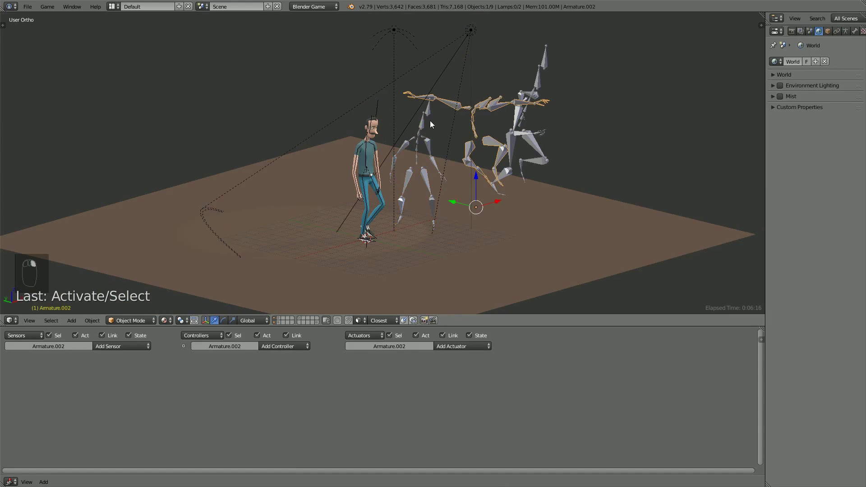
{"action": "right_click", "coordinate": [462, 113], "text": "shift"}
{"action": "right_click", "coordinate": [528, 96], "text": "shift"}
{"action": "right_click", "coordinate": [516, 90], "text": "shift"}
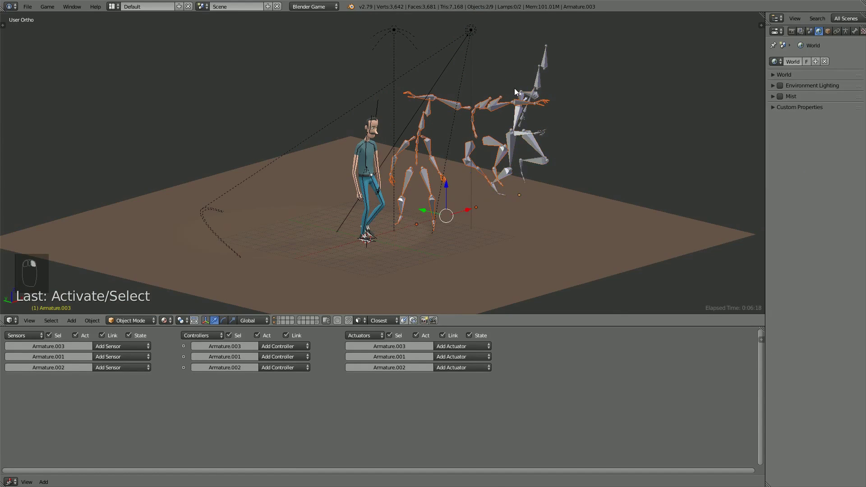
{"action": "right_click", "coordinate": [515, 89], "text": "shift"}
{"action": "key", "text": "m"}
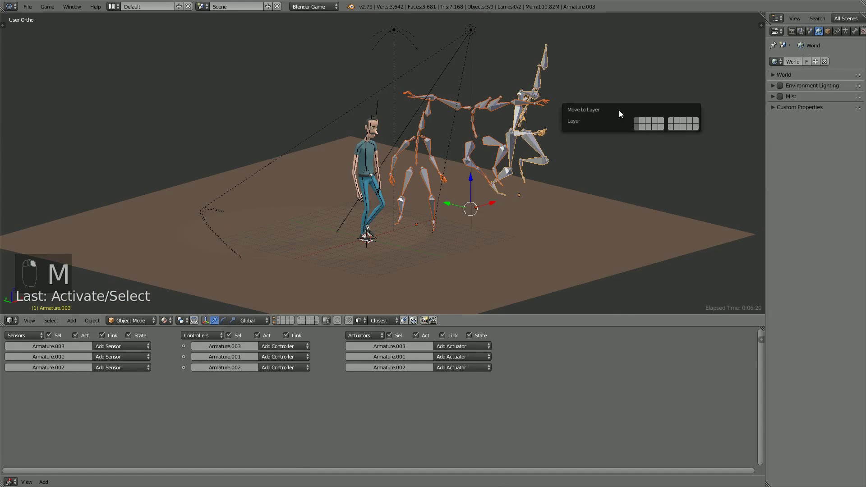
{"action": "left_click", "coordinate": [642, 120]}
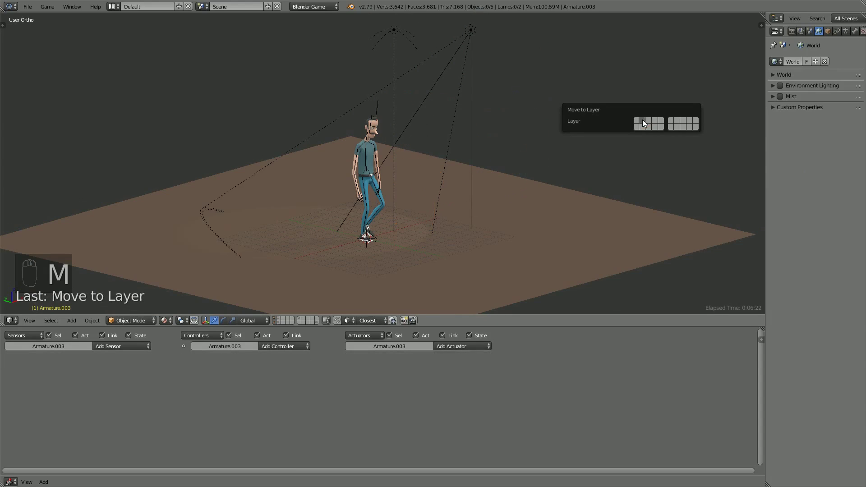
Step: Inspect layer 1 on its own and show layer 11 with the lamps and ground alongside it again
{"action": "left_click", "coordinate": [274, 318]}
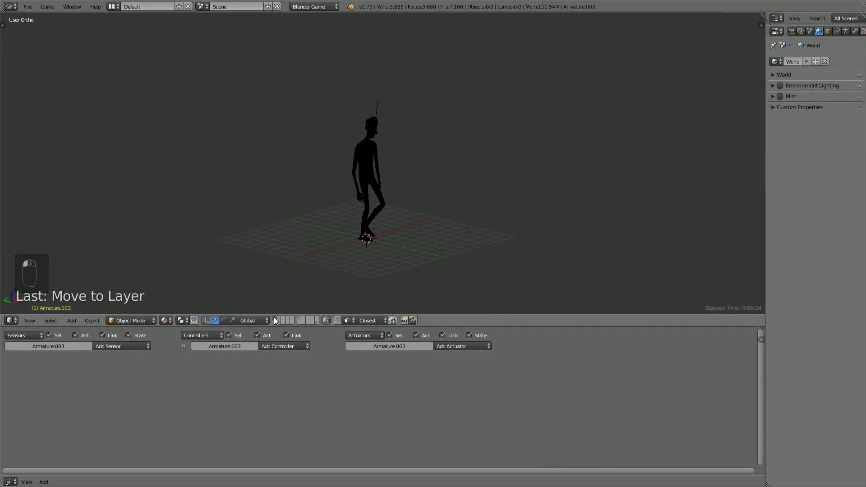
{"action": "left_click", "coordinate": [275, 323]}
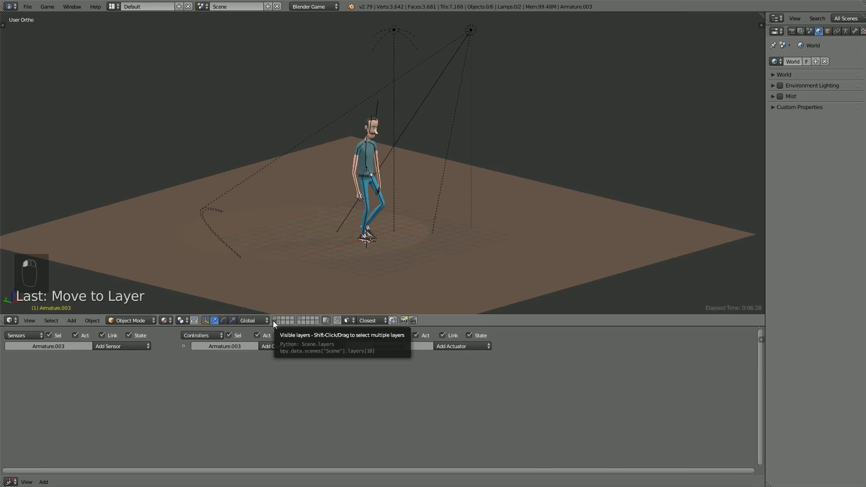
{"action": "middle_click_drag", "start_coordinate": [398, 151], "coordinate": [400, 151], "text": "shift"}
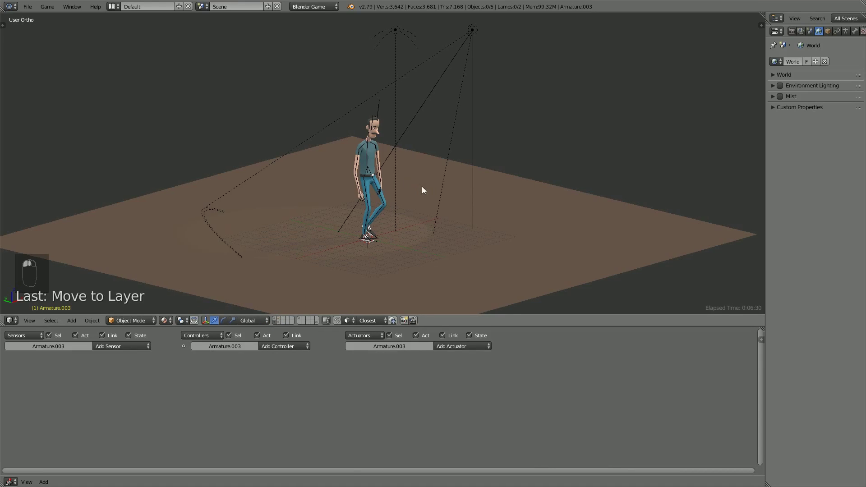
Step: Enlarge the 3D view around the character, then run the game engine to test the walk and return to editing
{"action": "left_click_drag", "start_coordinate": [526, 327], "coordinate": [527, 420]}
{"action": "scroll", "coordinate": [365, 261], "scroll_direction": "up", "scroll_amount": 5}
{"action": "middle_click_drag", "start_coordinate": [365, 261], "coordinate": [430, 217]}
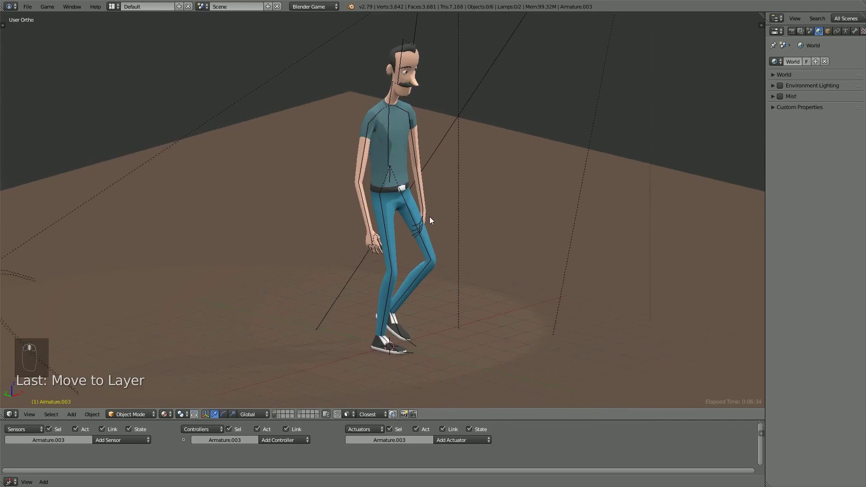
{"action": "scroll", "coordinate": [429, 217], "scroll_direction": "down", "scroll_amount": 3}
{"action": "key", "text": "p"}
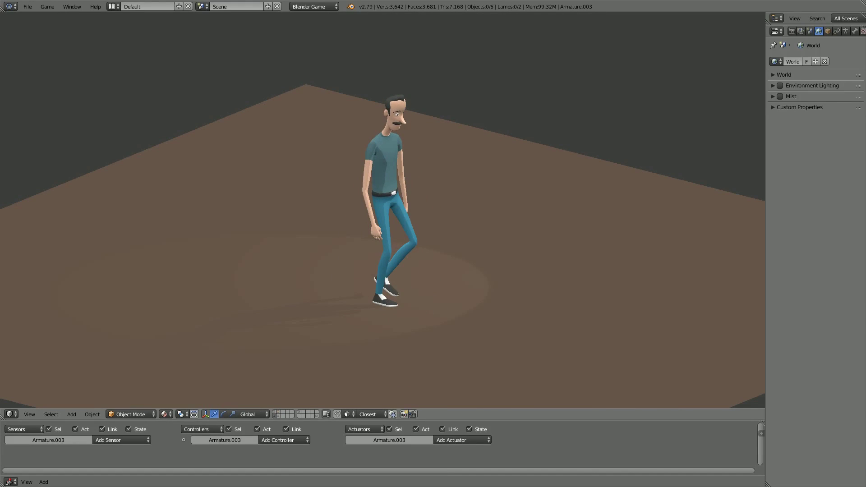
{"action": "key", "text": "Escape"}
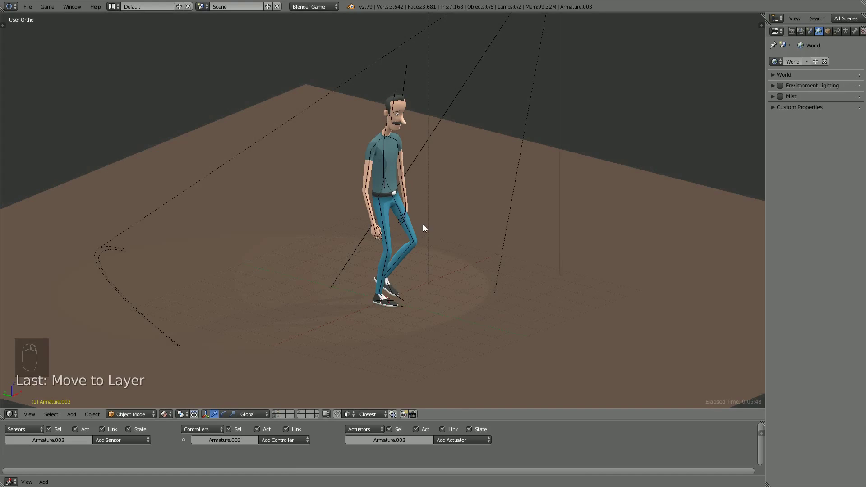
Step: Set the character armature's Action actuator to Loop Stop playback and test the walk in the game engine
{"action": "right_click", "coordinate": [401, 83]}
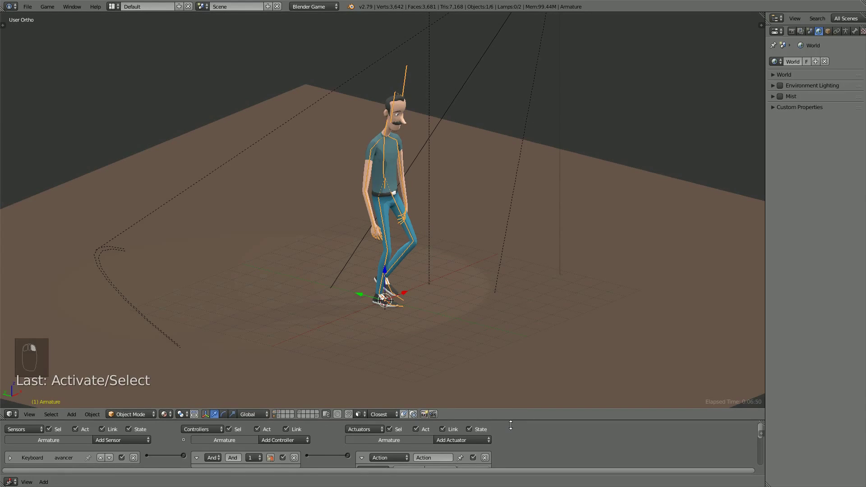
{"action": "left_click_drag", "start_coordinate": [508, 421], "coordinate": [517, 298]}
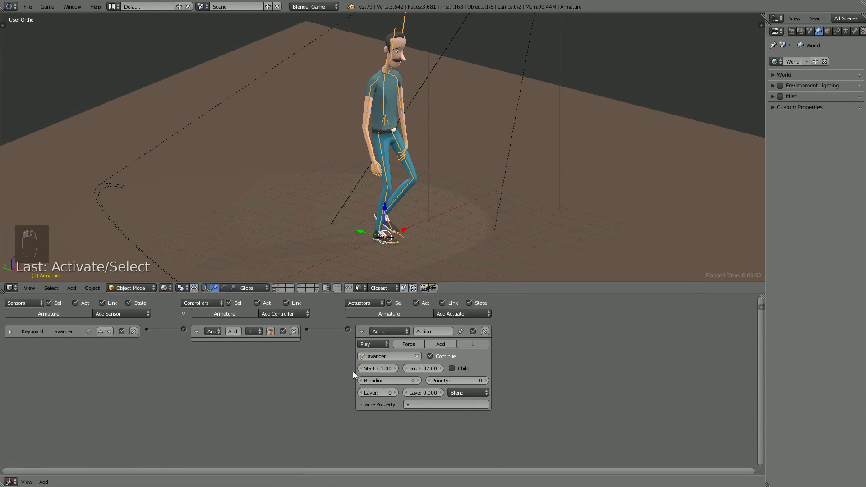
{"action": "left_click", "coordinate": [375, 344]}
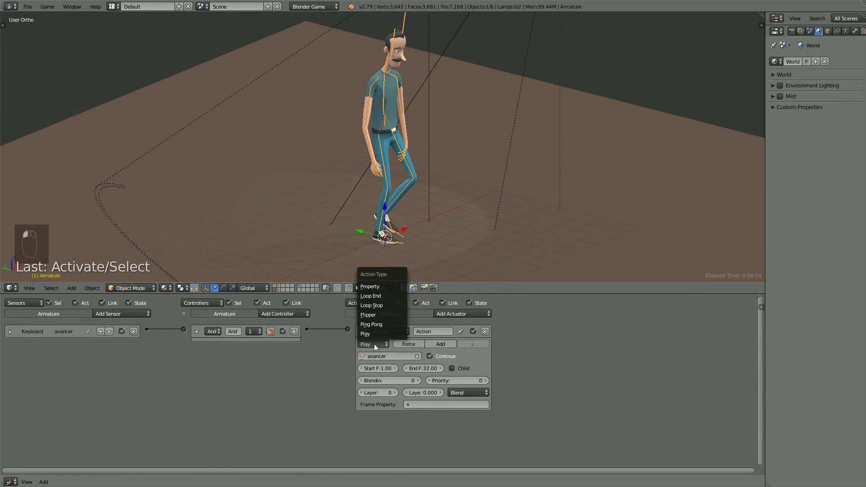
{"action": "left_click", "coordinate": [390, 306]}
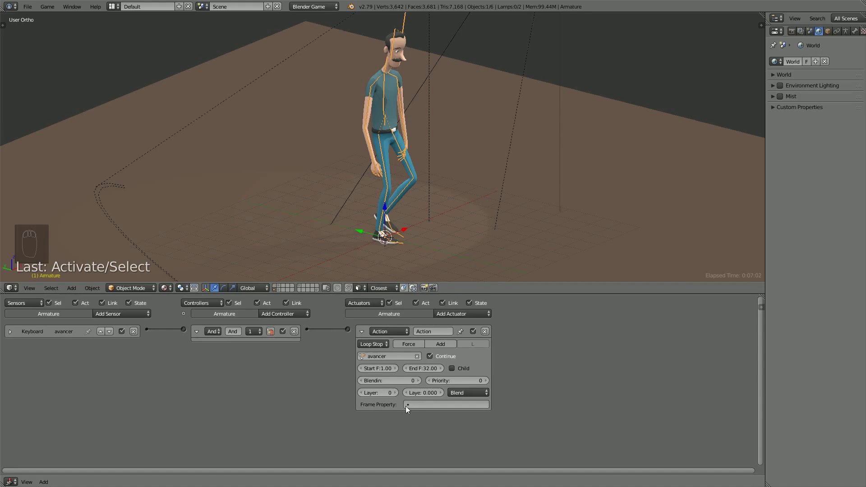
{"action": "key", "text": "p"}
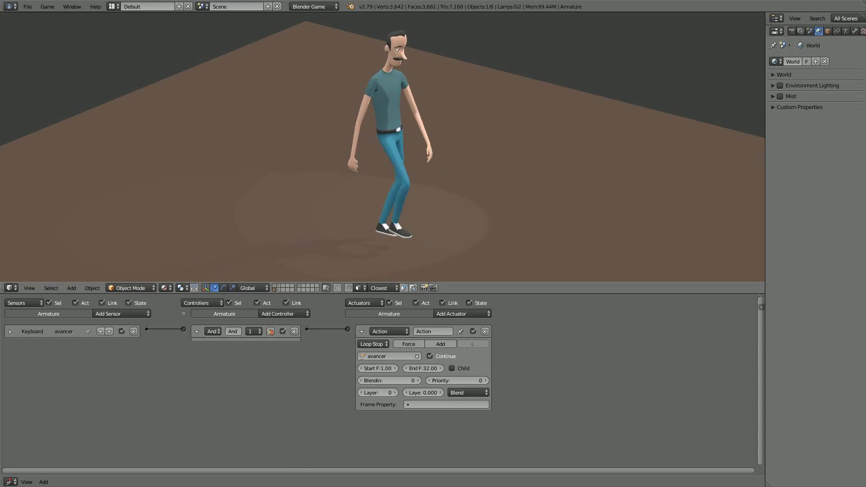
{"action": "key", "text": "Escape"}
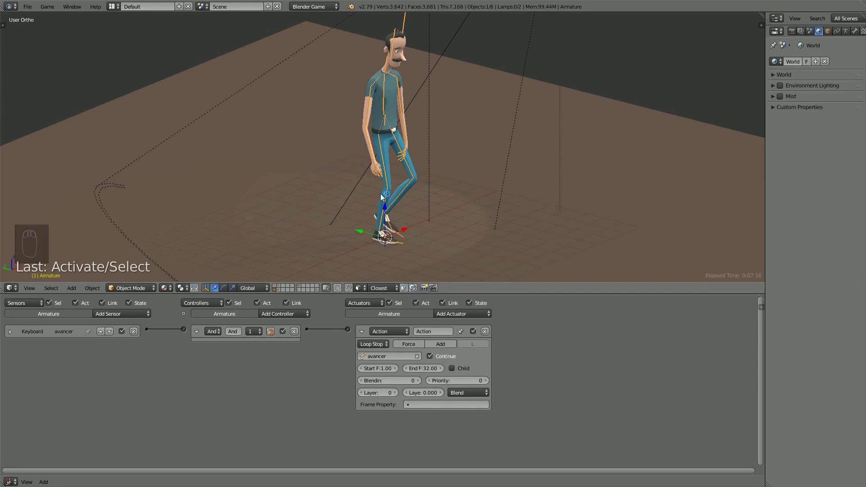
Step: Collapse the armature's Action actuator and shrink the Logic Editor to give the 3D view more height
{"action": "middle_click_drag", "start_coordinate": [413, 164], "coordinate": [445, 200]}
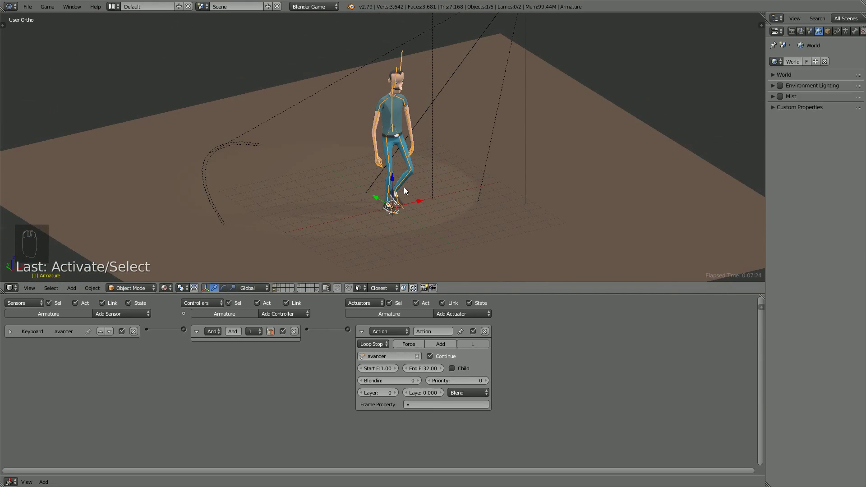
{"action": "scroll", "coordinate": [402, 187], "scroll_direction": "down", "scroll_amount": 1}
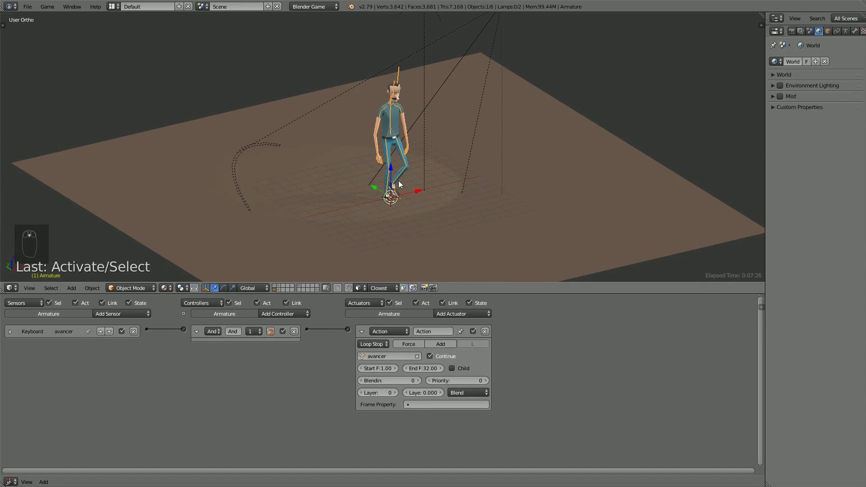
{"action": "mouse_move", "coordinate": [399, 181]}
{"action": "middle_mouse_down"}
{"action": "mouse_move", "coordinate": [426, 183]}
{"action": "mouse_move", "coordinate": [392, 193]}
{"action": "middle_mouse_up"}
{"action": "scroll", "coordinate": [391, 197], "scroll_direction": "up", "scroll_amount": 1}
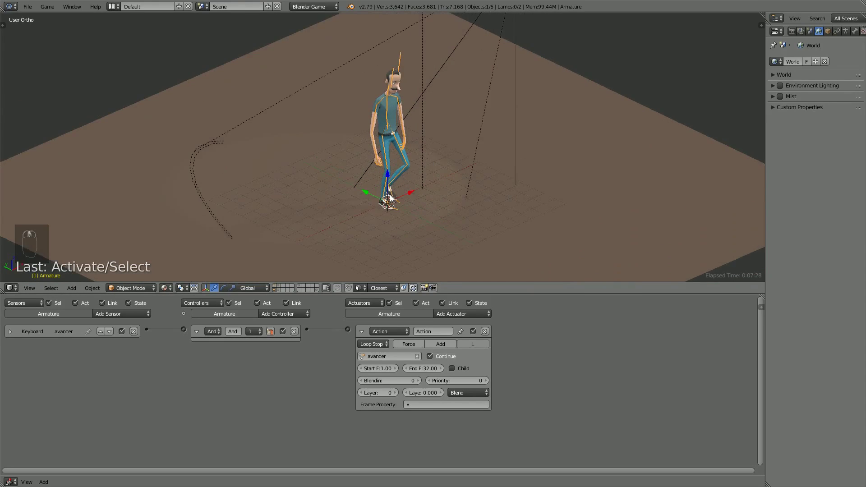
{"action": "scroll", "coordinate": [390, 197], "scroll_direction": "up", "scroll_amount": 2}
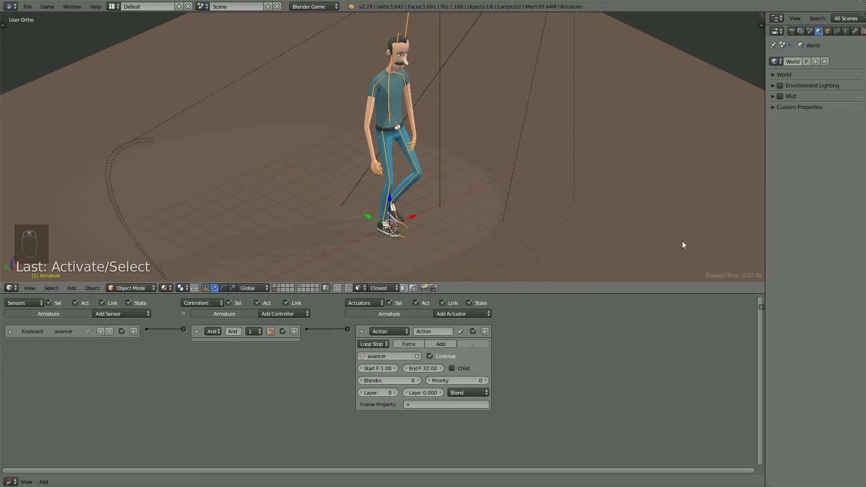
{"action": "left_click", "coordinate": [362, 332]}
{"action": "scroll", "coordinate": [570, 314], "scroll_direction": "up", "scroll_amount": 2}
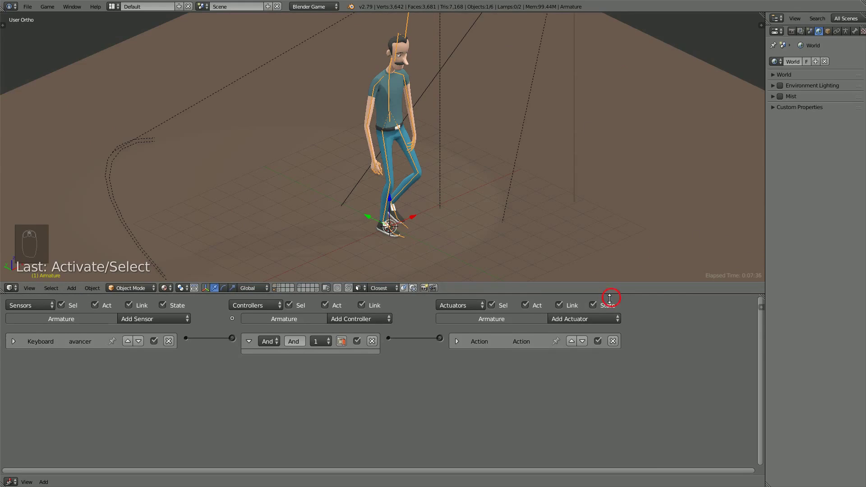
{"action": "left_click_drag", "start_coordinate": [608, 293], "coordinate": [608, 352]}
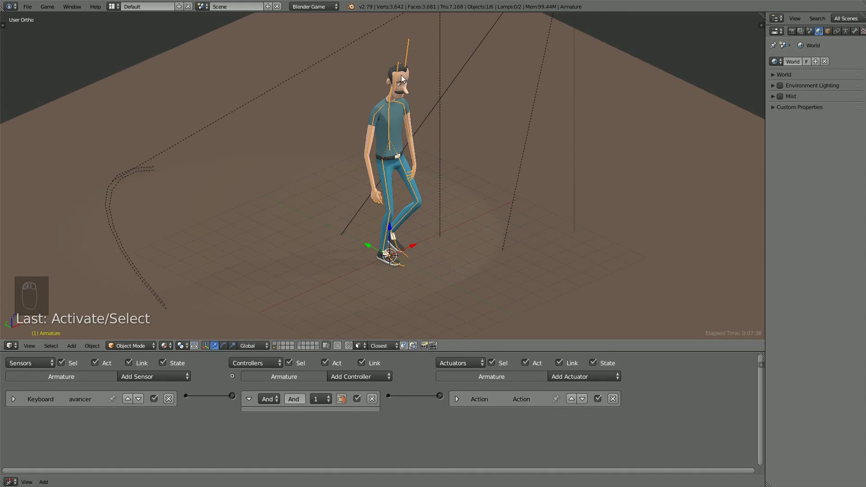
Step: Widen the properties area and set the armature's physics type to No Collision
{"action": "mouse_move", "coordinate": [401, 75]}
{"action": "middle_mouse_down"}
{"action": "mouse_move", "coordinate": [372, 77]}
{"action": "mouse_move", "coordinate": [399, 76]}
{"action": "middle_mouse_up"}
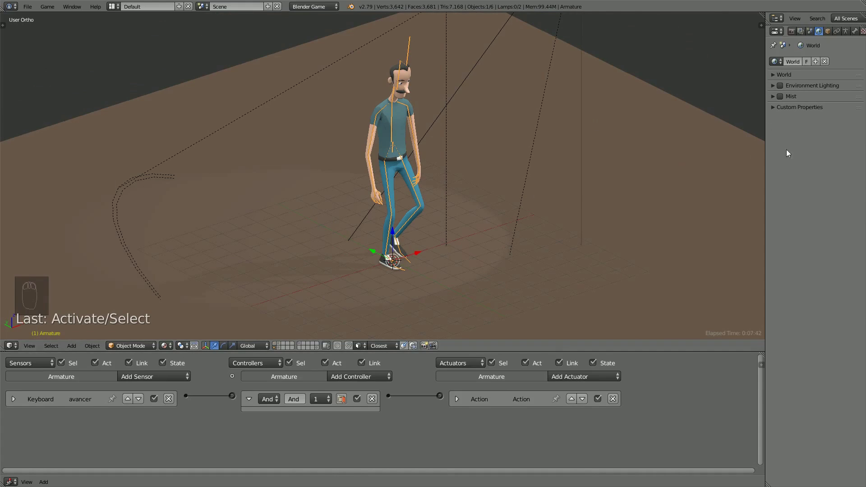
{"action": "left_click_drag", "start_coordinate": [766, 147], "coordinate": [661, 148]}
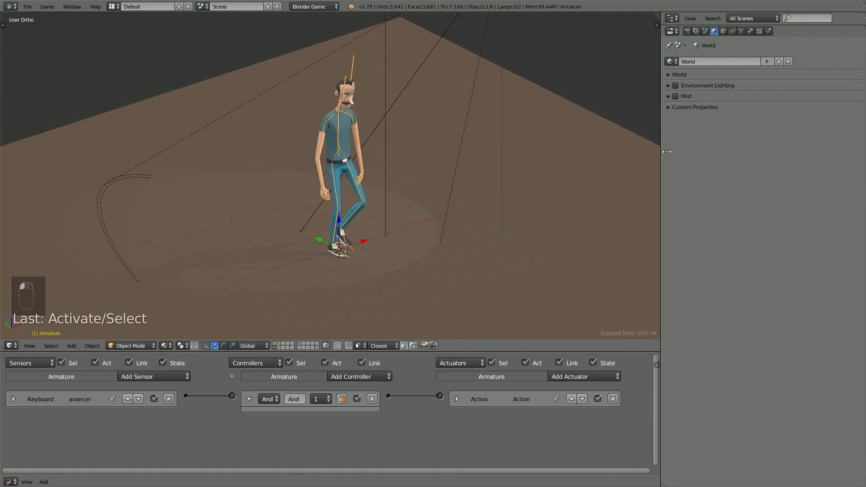
{"action": "left_click", "coordinate": [769, 31]}
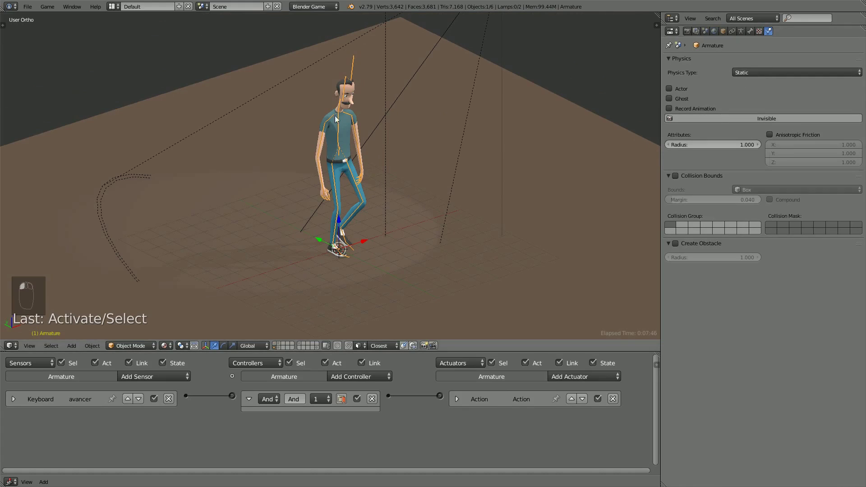
{"action": "left_click", "coordinate": [767, 74]}
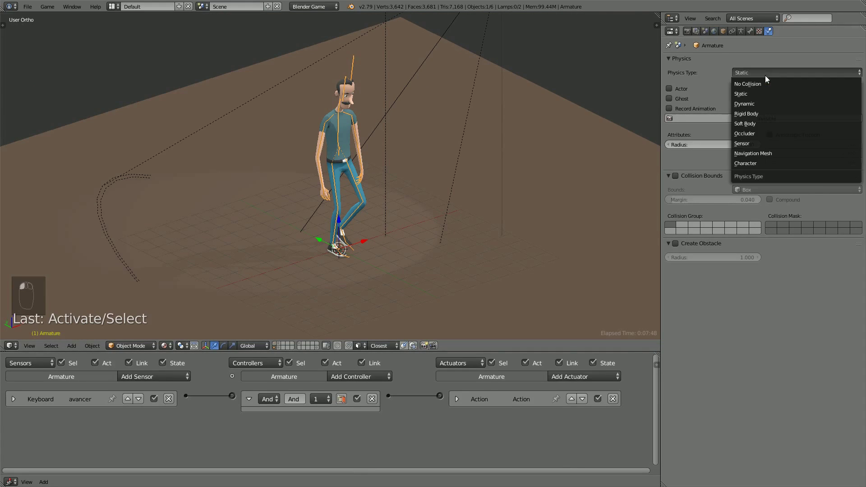
{"action": "left_click", "coordinate": [756, 85]}
Step: Set the physics type of the character meshes Cylinder.004 and Cylinder.003 to No Collision
{"action": "right_click", "coordinate": [352, 90]}
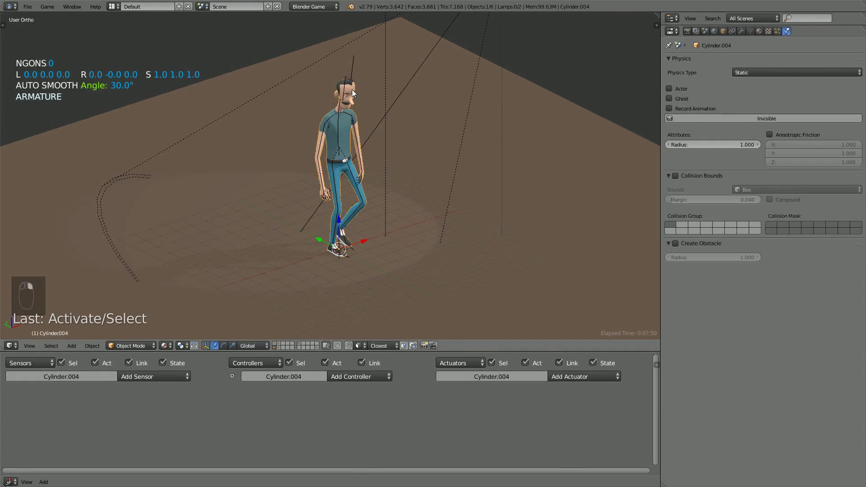
{"action": "left_click", "coordinate": [752, 72]}
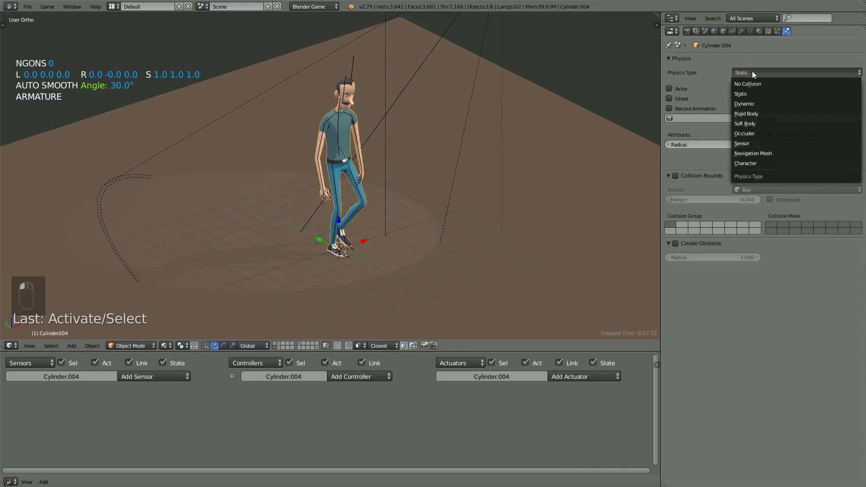
{"action": "left_click", "coordinate": [754, 85]}
{"action": "right_click", "coordinate": [346, 83]}
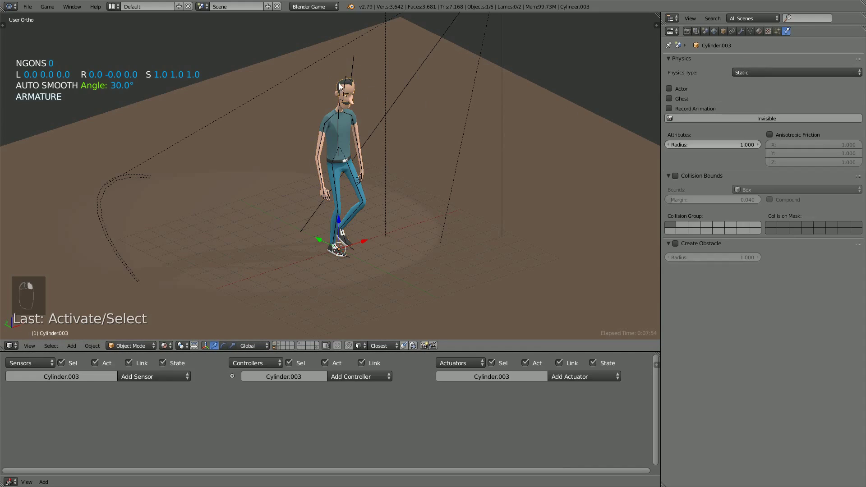
{"action": "left_click", "coordinate": [737, 74]}
{"action": "left_click", "coordinate": [746, 85]}
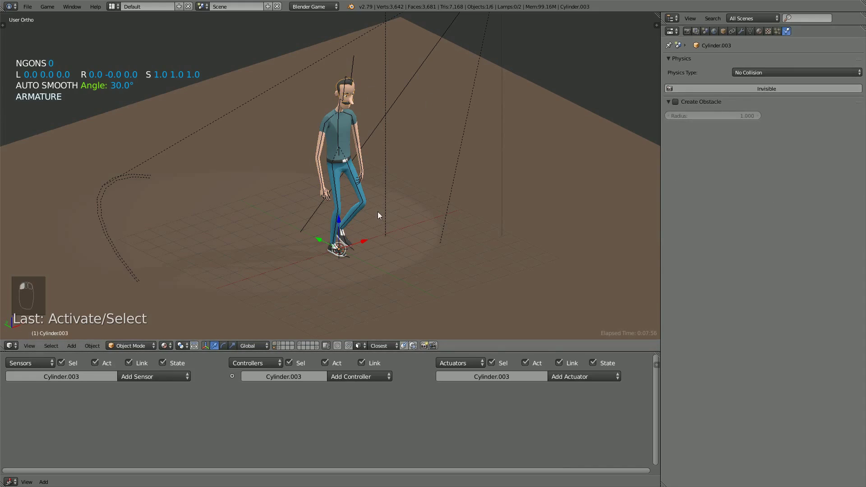
Step: Try moving both sun lamps to another layer, undo the move and deselect everything
{"action": "scroll", "coordinate": [361, 237], "scroll_direction": "down", "scroll_amount": 1}
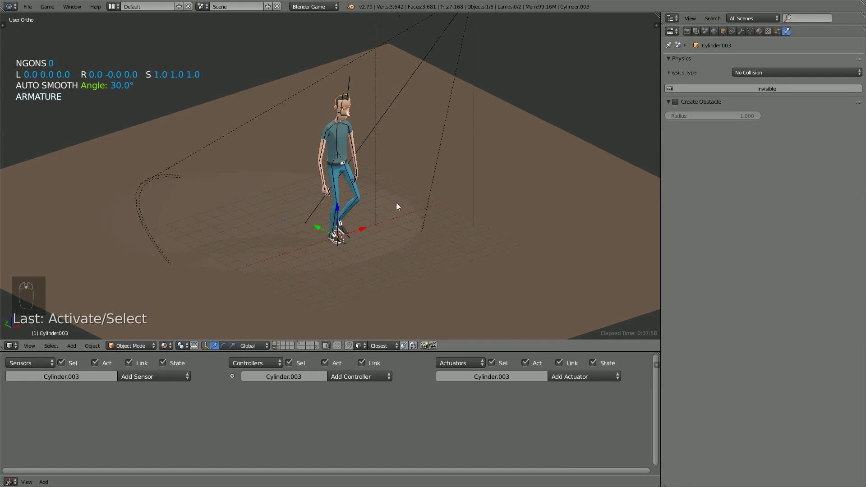
{"action": "scroll", "coordinate": [393, 202], "scroll_direction": "up", "scroll_amount": 2}
{"action": "scroll", "coordinate": [386, 204], "scroll_direction": "down", "scroll_amount": 4}
{"action": "right_click", "coordinate": [361, 58]}
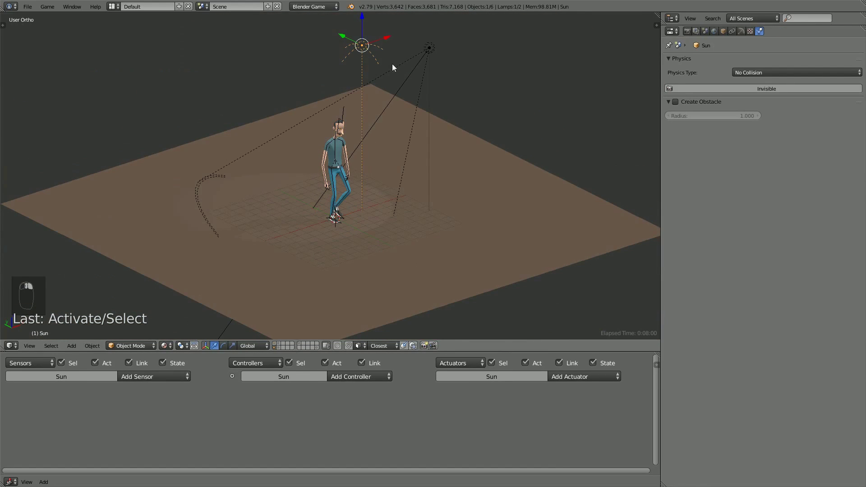
{"action": "right_click", "coordinate": [419, 53], "text": "shift"}
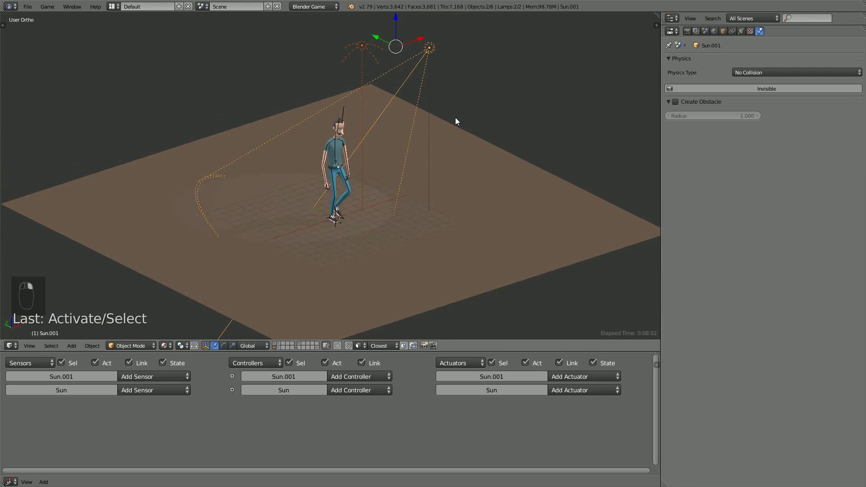
{"action": "key", "text": "m"}
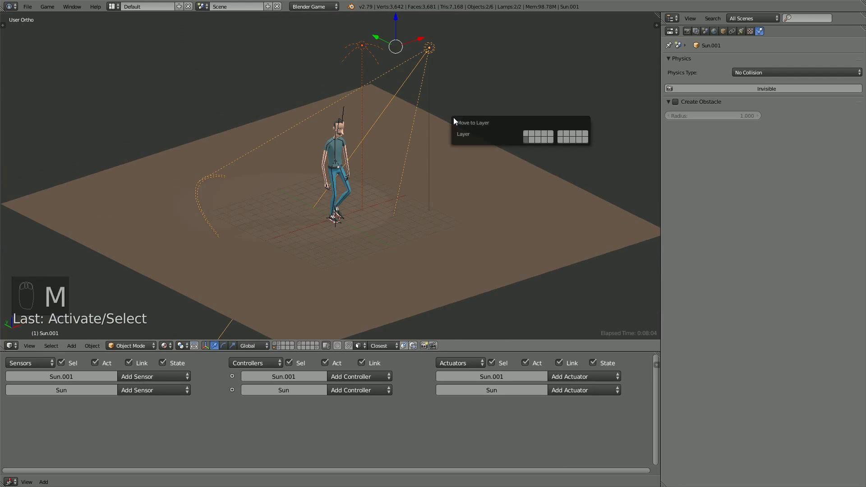
{"action": "left_click", "coordinate": [538, 140]}
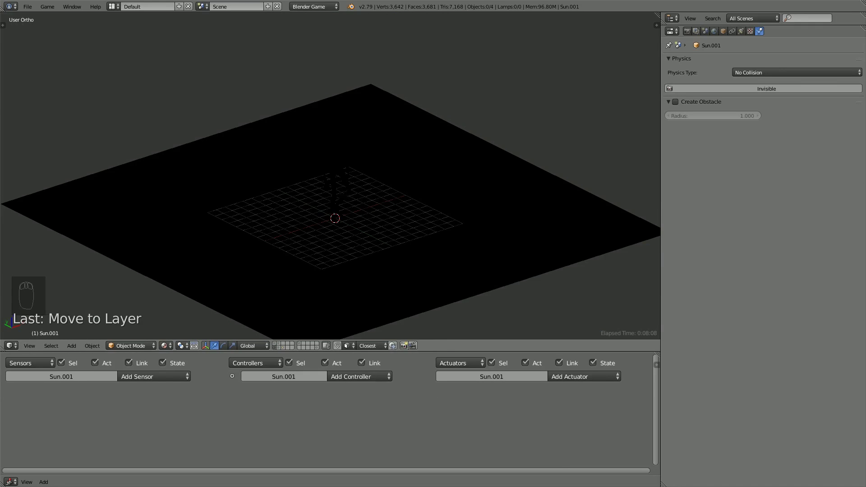
{"action": "key", "text": "ctrl+z"}
{"action": "key", "text": "a"}
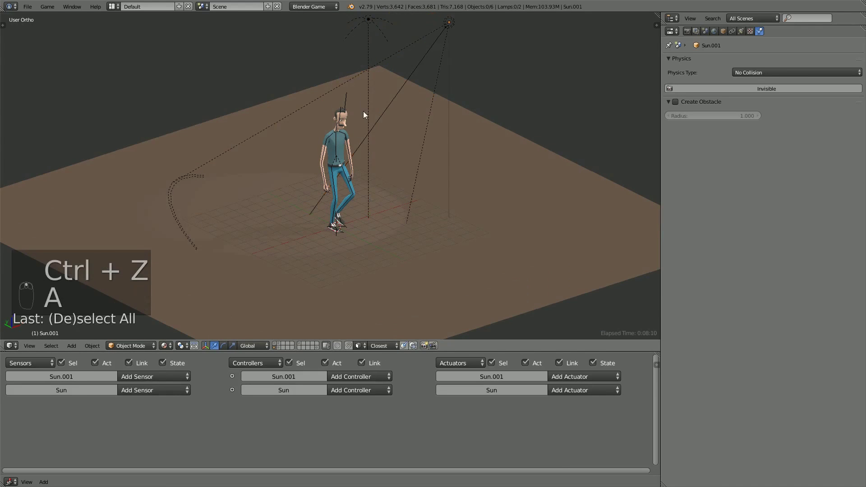
Step: Narrow the properties area and shrink the Logic Editor to enlarge the 3D view around the character
{"action": "scroll", "coordinate": [356, 206], "scroll_direction": "up", "scroll_amount": 2}
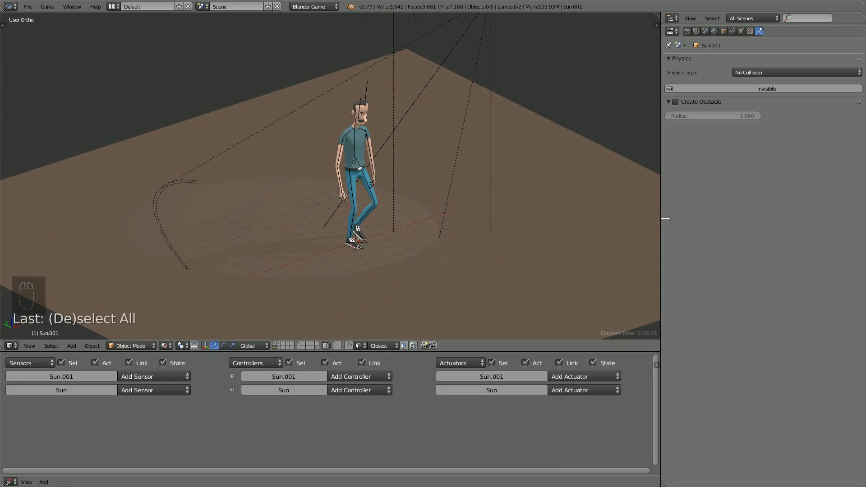
{"action": "left_click_drag", "start_coordinate": [660, 216], "coordinate": [785, 222]}
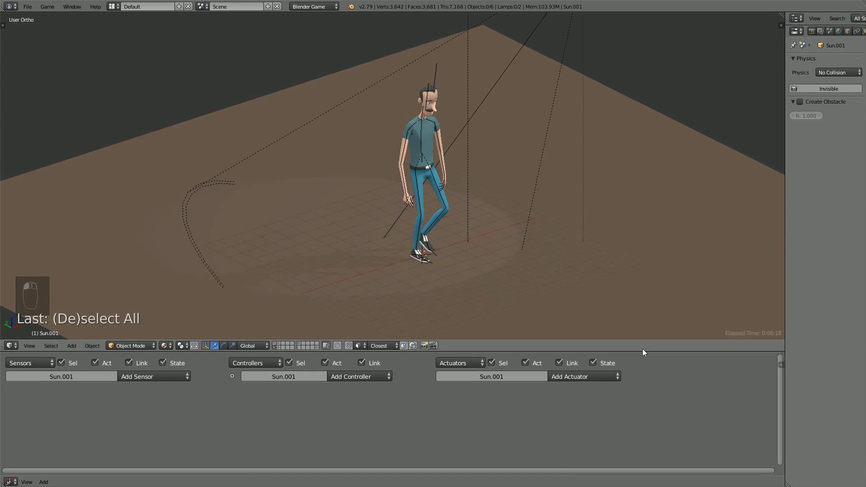
{"action": "left_click_drag", "start_coordinate": [642, 351], "coordinate": [642, 390]}
{"action": "scroll", "coordinate": [502, 299], "scroll_direction": "up", "scroll_amount": 1}
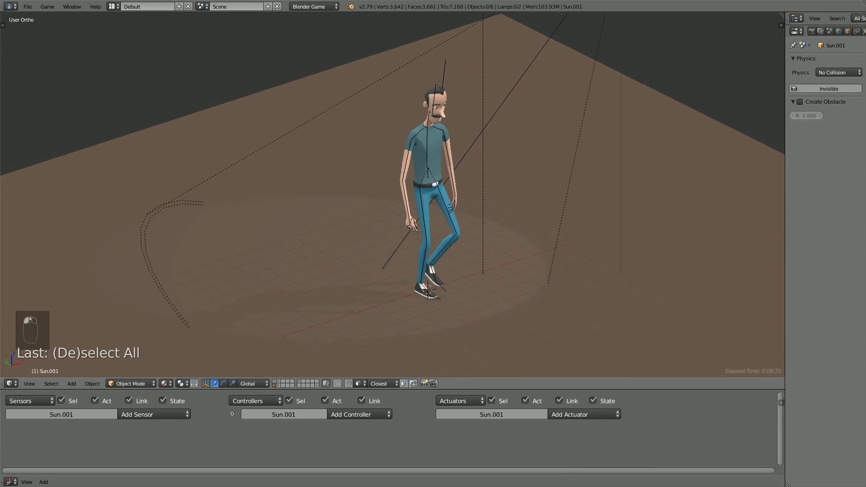
Step: Add a cube at the character's feet and move it up 1 unit along Z
{"action": "key", "text": "shift+a"}
{"action": "mouse_move", "coordinate": [505, 301]}
{"action": "left_click", "coordinate": [527, 309]}
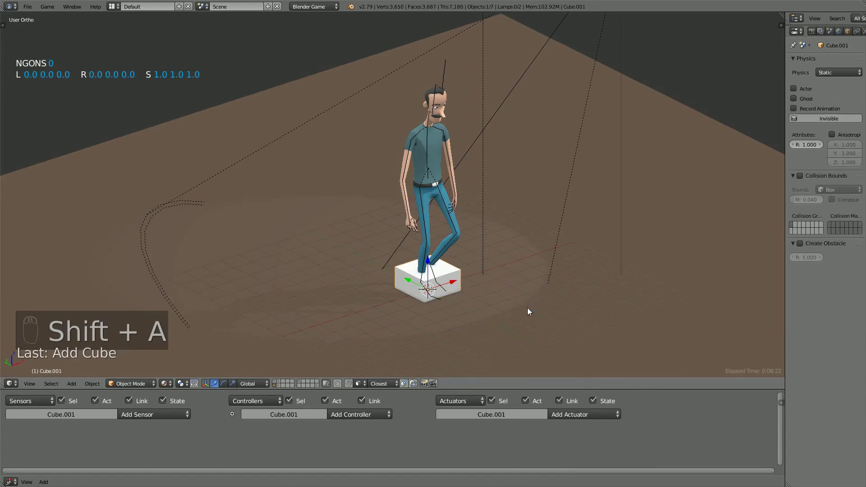
{"action": "key", "text": "g"}
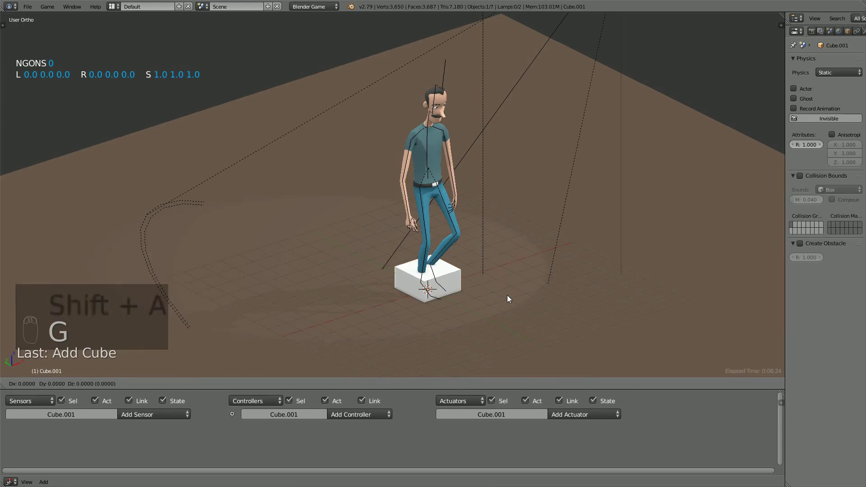
{"action": "key", "text": "z"}
{"action": "key", "text": "1"}
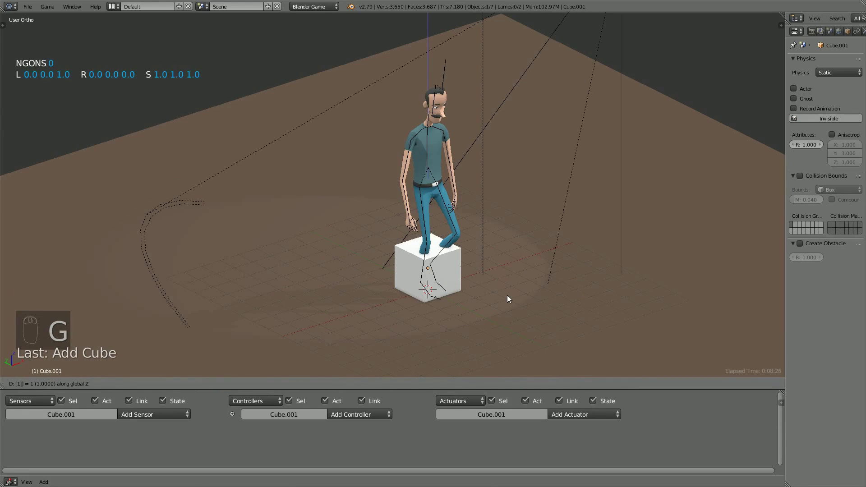
{"action": "key", "text": "Return"}
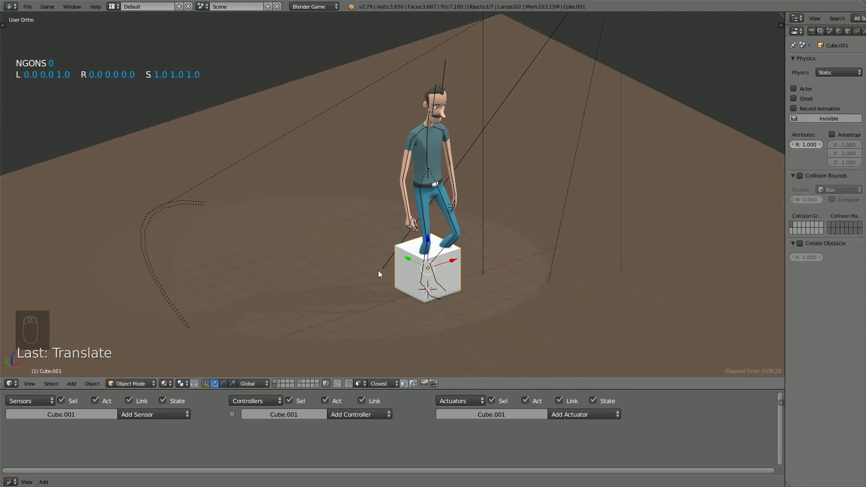
Step: Set the cube's origin to the 3D cursor
{"action": "key", "text": "t"}
{"action": "left_click", "coordinate": [43, 83]}
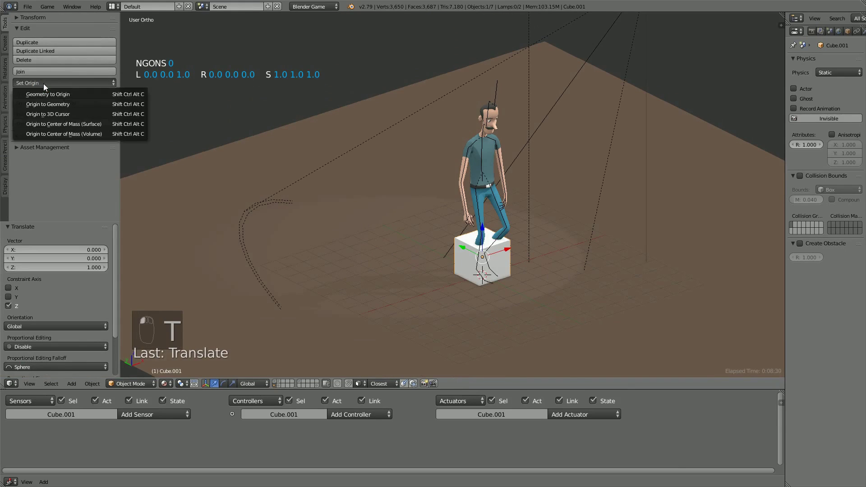
{"action": "left_click", "coordinate": [69, 116]}
{"action": "key", "text": "t"}
Step: Scale the cube along Z to about 4.87 so it encloses the character's full height
{"action": "middle_click_drag", "start_coordinate": [483, 242], "coordinate": [469, 261]}
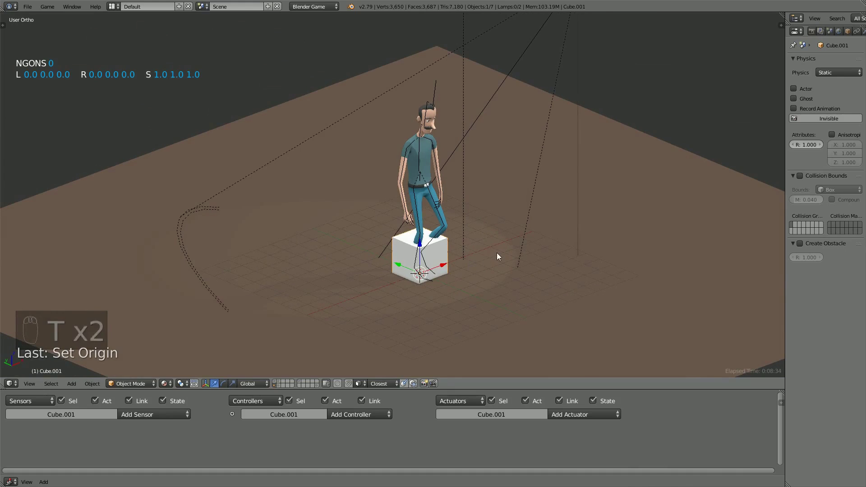
{"action": "key", "text": "s"}
{"action": "key", "text": "z"}
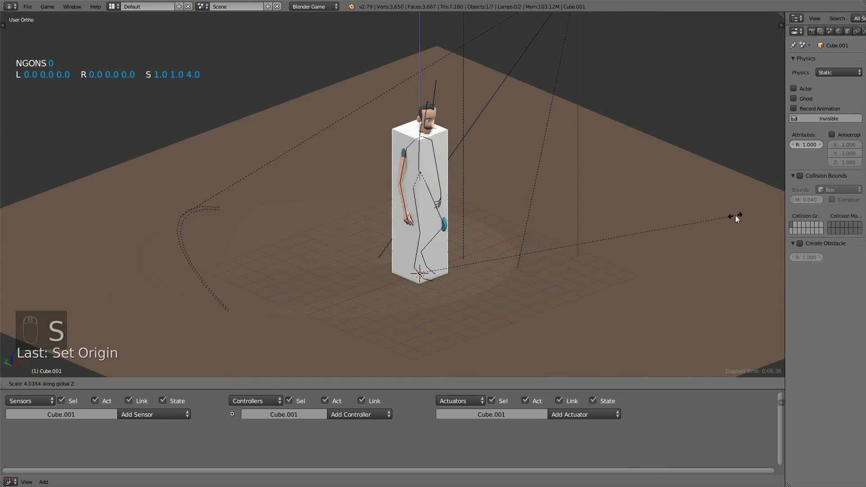
{"action": "left_click", "coordinate": [20, 215]}
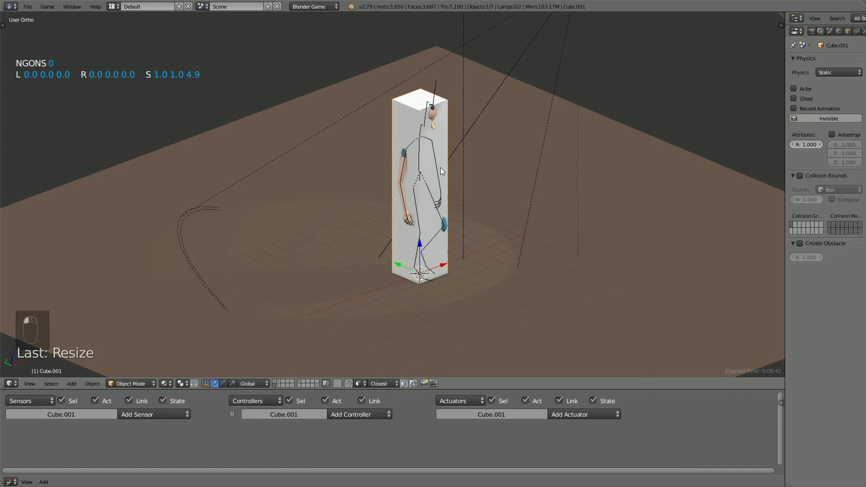
Step: Widen the properties area and set the cube's maximum draw type to Wire in its object display settings
{"action": "left_click_drag", "start_coordinate": [786, 47], "coordinate": [741, 47]}
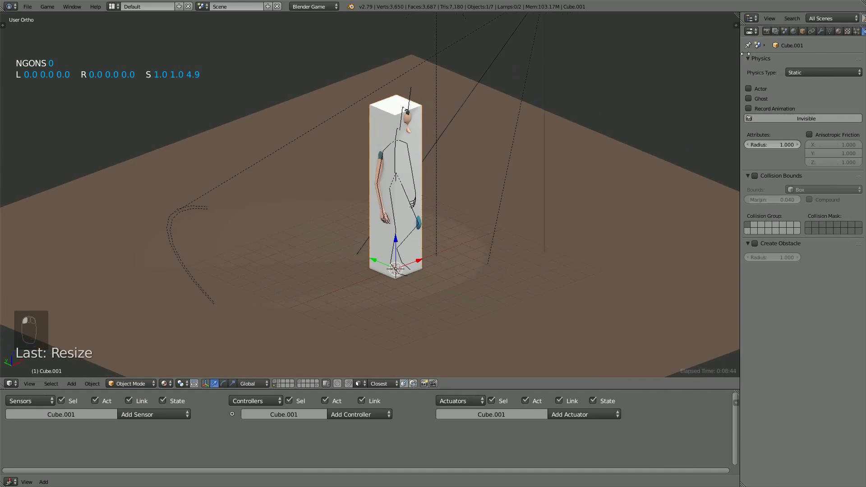
{"action": "left_click", "coordinate": [803, 32]}
{"action": "left_click", "coordinate": [748, 74]}
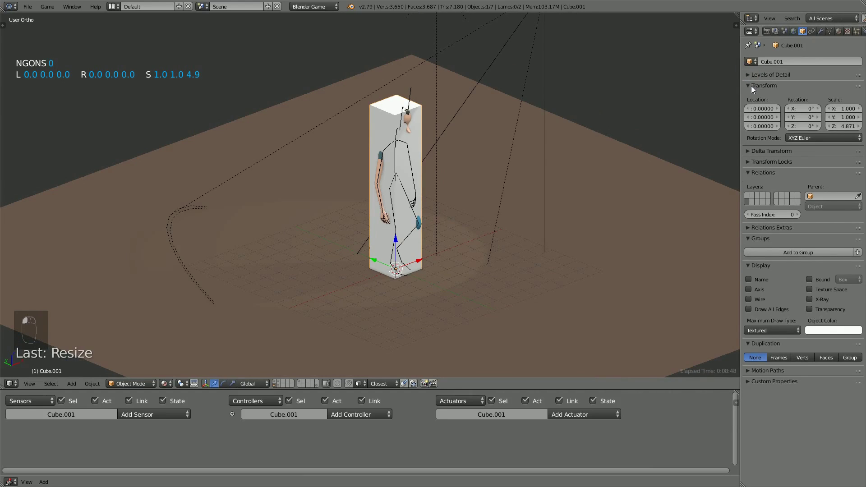
{"action": "left_click", "coordinate": [752, 86]}
{"action": "left_click", "coordinate": [754, 119]}
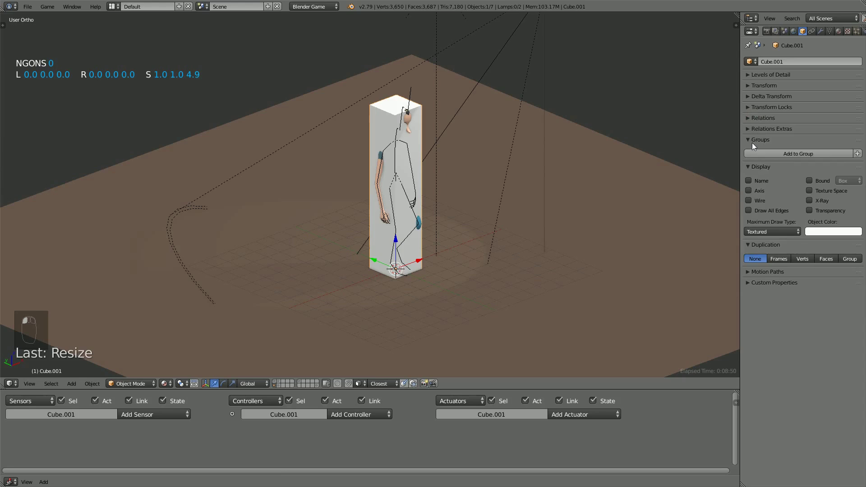
{"action": "left_click", "coordinate": [752, 142]}
{"action": "left_click", "coordinate": [761, 216]}
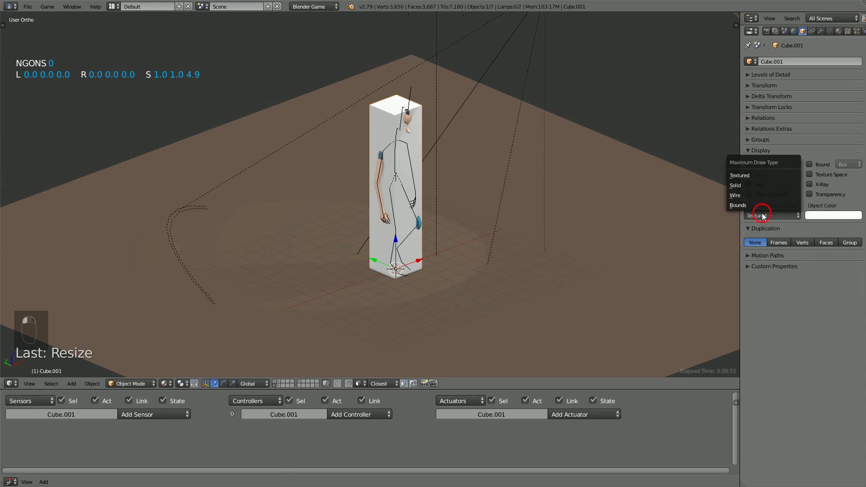
{"action": "left_click", "coordinate": [749, 196]}
Step: Collapse the cube's Duplication and Display settings and return to its physics settings
{"action": "left_click", "coordinate": [747, 229]}
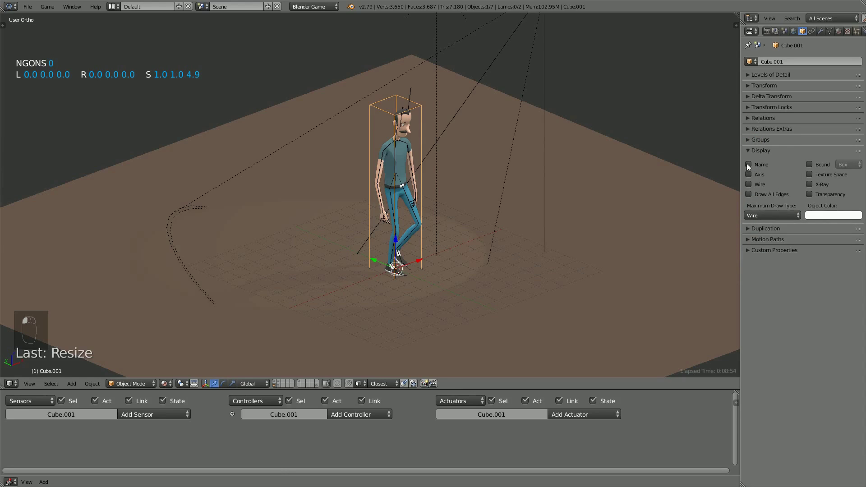
{"action": "left_click", "coordinate": [750, 150]}
{"action": "scroll", "coordinate": [847, 32], "scroll_direction": "down", "scroll_amount": 5}
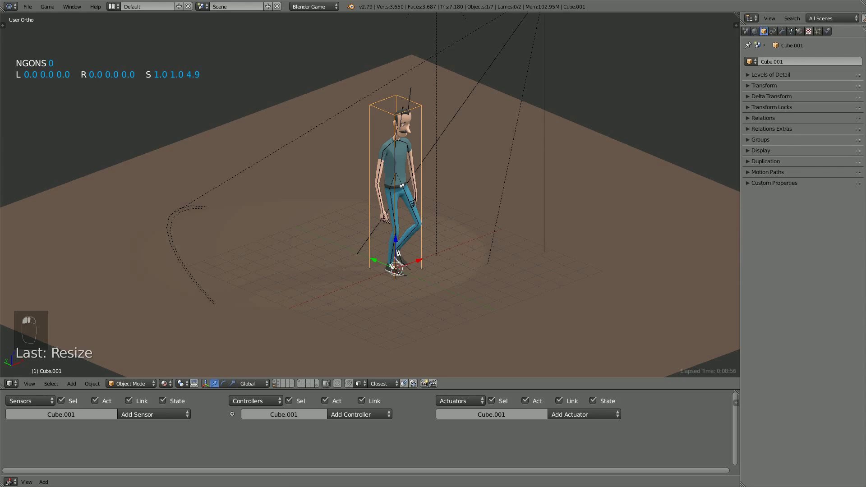
{"action": "left_click", "coordinate": [818, 31]}
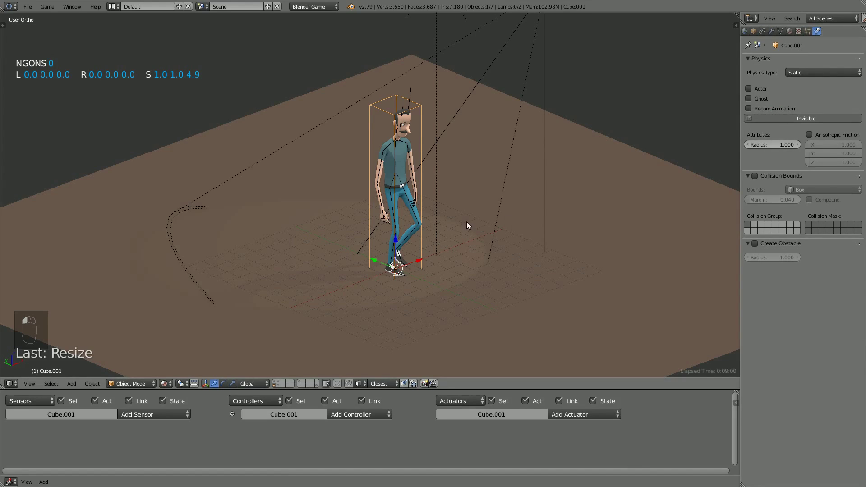
Step: Parent the armature to the wireframe cube using Object (Keep Transform)
{"action": "middle_click_drag", "start_coordinate": [419, 207], "coordinate": [429, 145]}
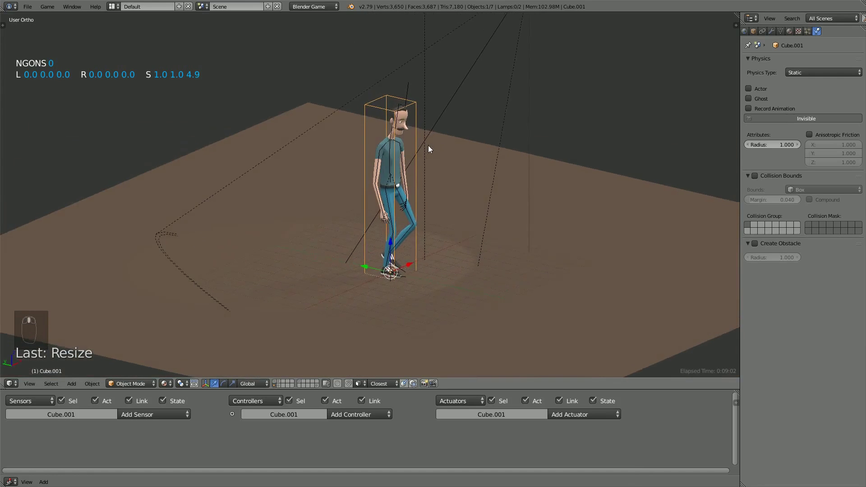
{"action": "scroll", "coordinate": [425, 139], "scroll_direction": "up", "scroll_amount": 2}
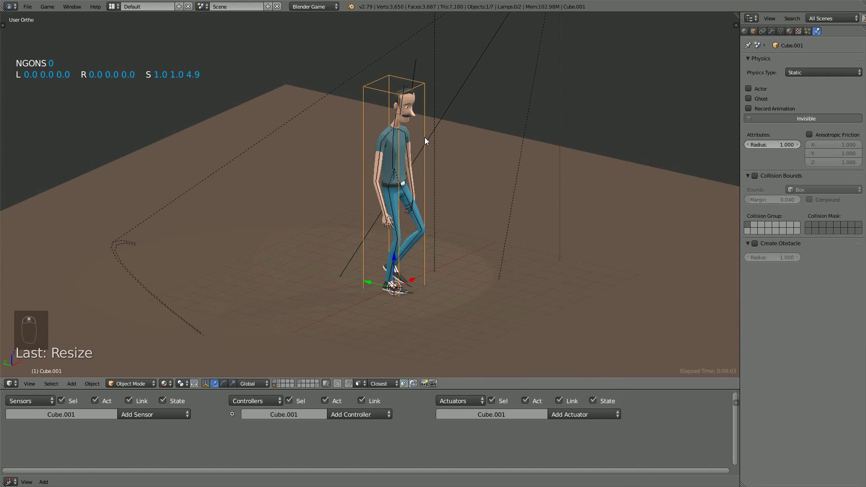
{"action": "right_click", "coordinate": [416, 74]}
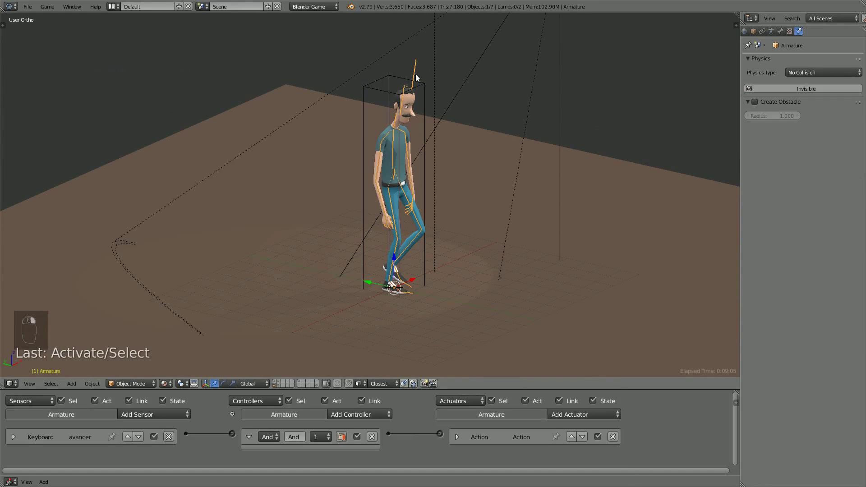
{"action": "right_click", "coordinate": [387, 80], "text": "shift"}
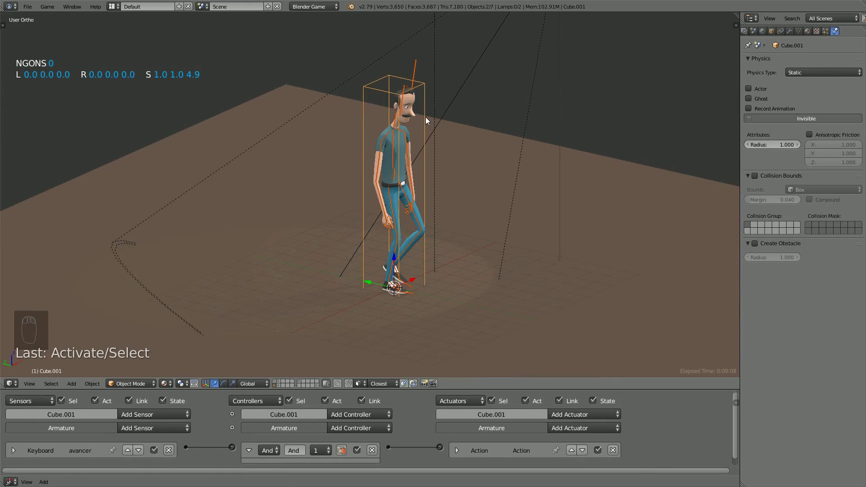
{"action": "key", "text": "ctrl+p"}
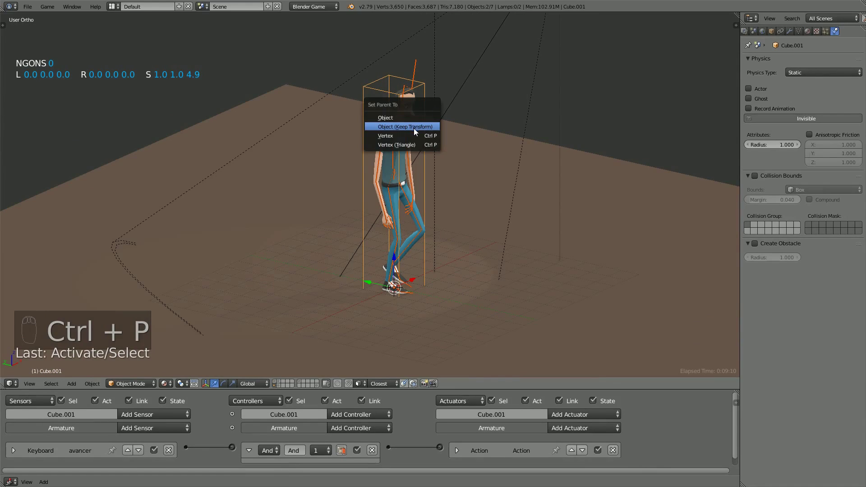
{"action": "left_click", "coordinate": [414, 127]}
Step: Try moving the cube alone to check that the character follows it, and cancel the move
{"action": "right_click", "coordinate": [393, 77]}
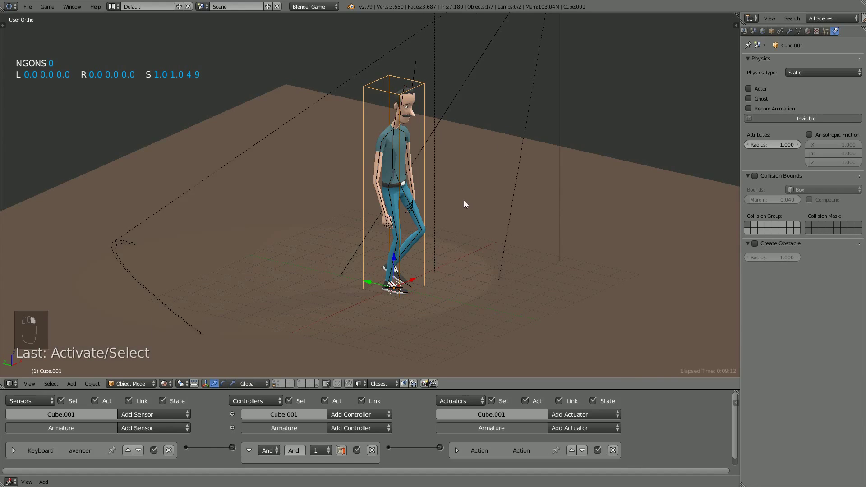
{"action": "middle_click_drag", "start_coordinate": [464, 200], "coordinate": [429, 207]}
{"action": "key", "text": "g"}
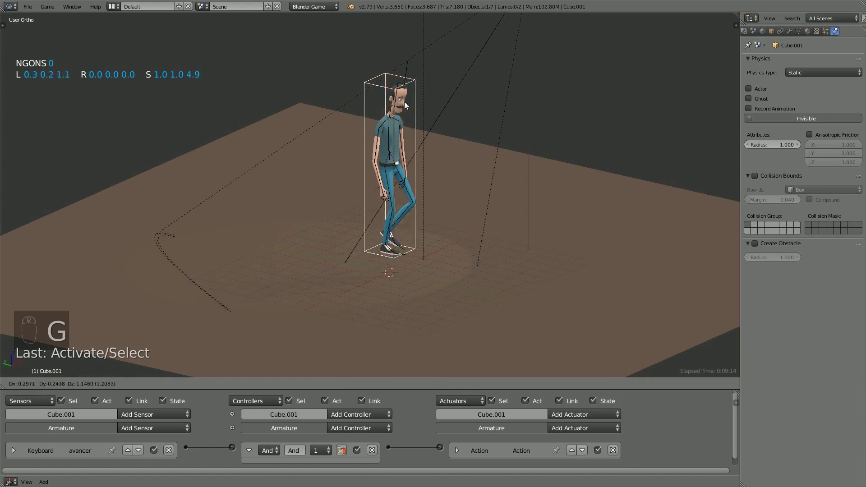
{"action": "right_click", "coordinate": [426, 126]}
{"action": "middle_click_drag", "start_coordinate": [408, 279], "coordinate": [408, 325]}
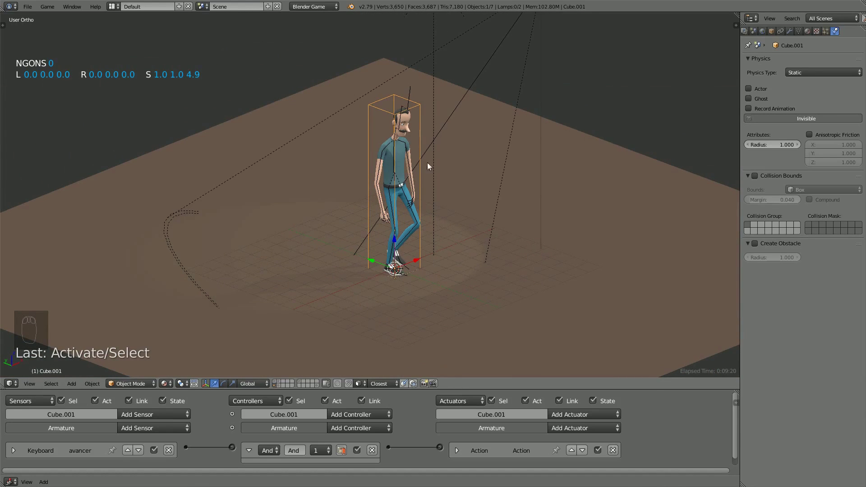
Step: Enlarge the Logic Editor, add a Keyboard sensor to the cube, assign its trigger key and collapse the sensor
{"action": "right_click", "coordinate": [395, 96]}
{"action": "right_click", "coordinate": [396, 96]}
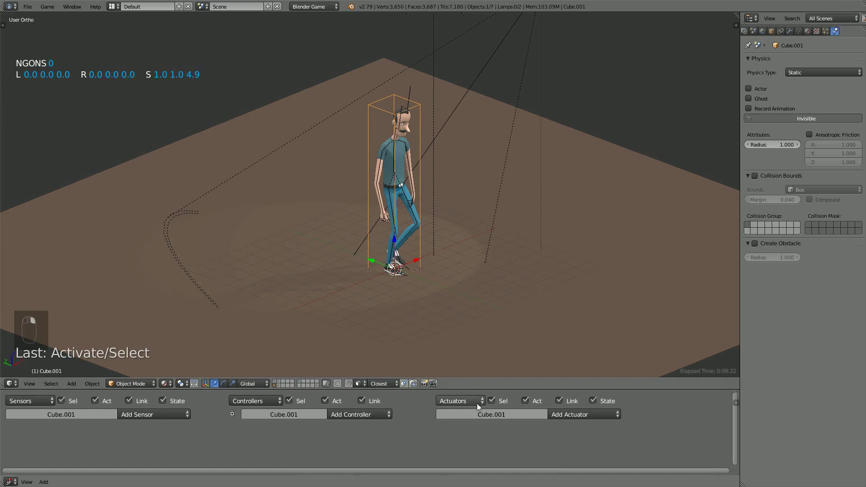
{"action": "left_click_drag", "start_coordinate": [485, 390], "coordinate": [497, 330]}
{"action": "left_click", "coordinate": [155, 355]}
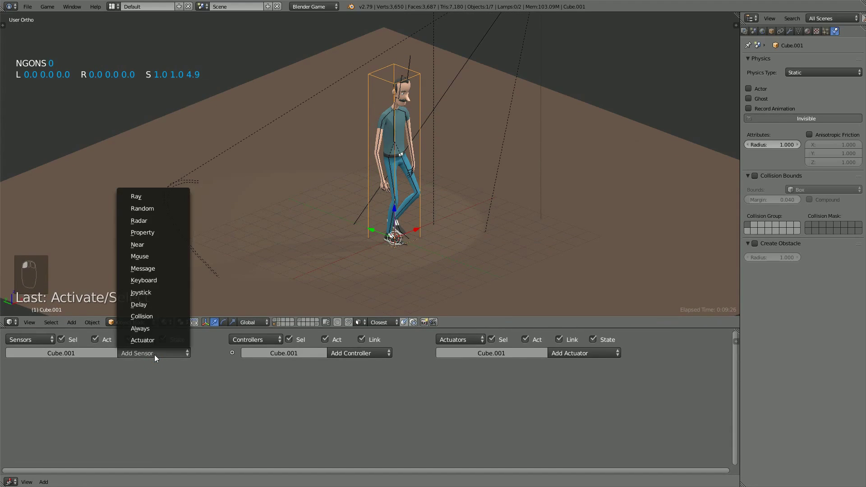
{"action": "left_click", "coordinate": [153, 280]}
{"action": "left_click", "coordinate": [98, 407]}
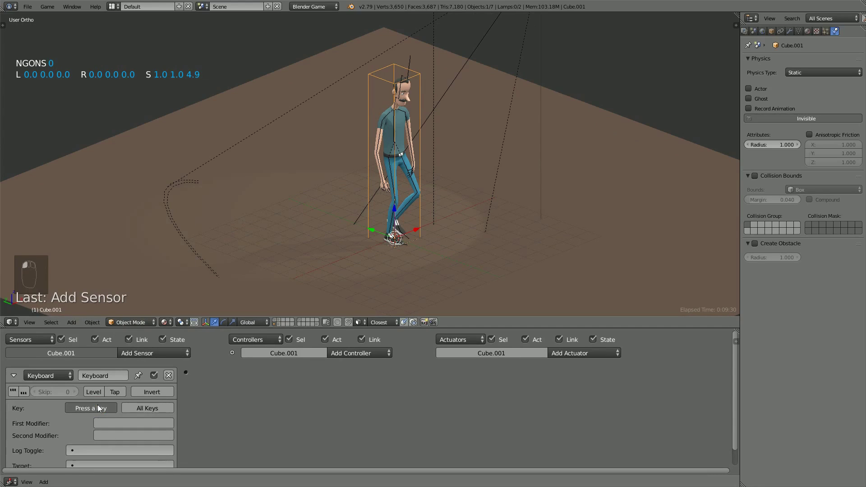
{"action": "left_click", "coordinate": [13, 375]}
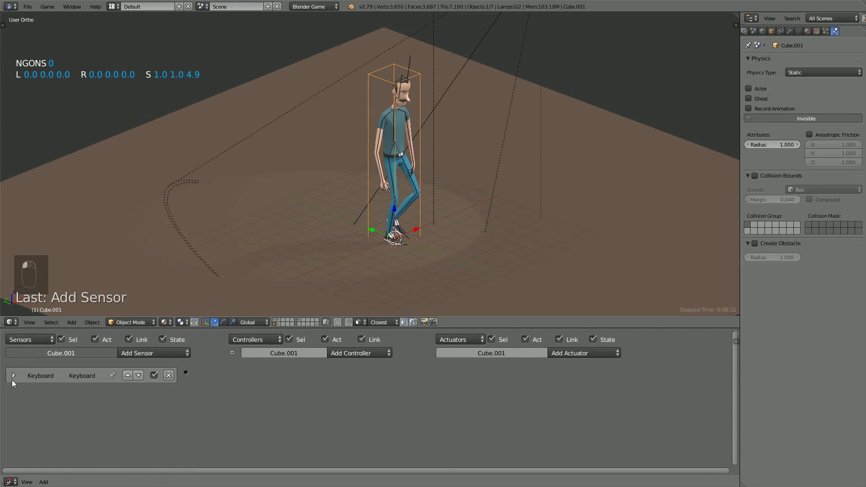
Step: Add a Motion actuator to the cube and link it to the Keyboard sensor through an And controller
{"action": "left_click", "coordinate": [351, 354]}
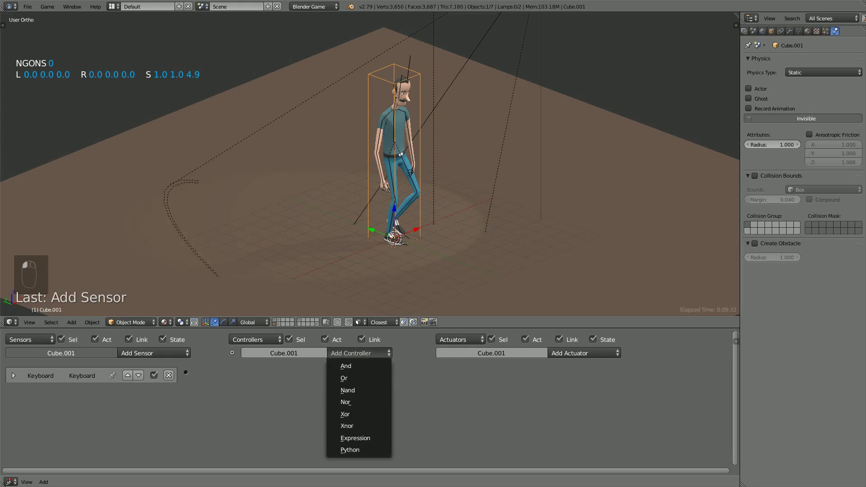
{"action": "left_click", "coordinate": [586, 355]}
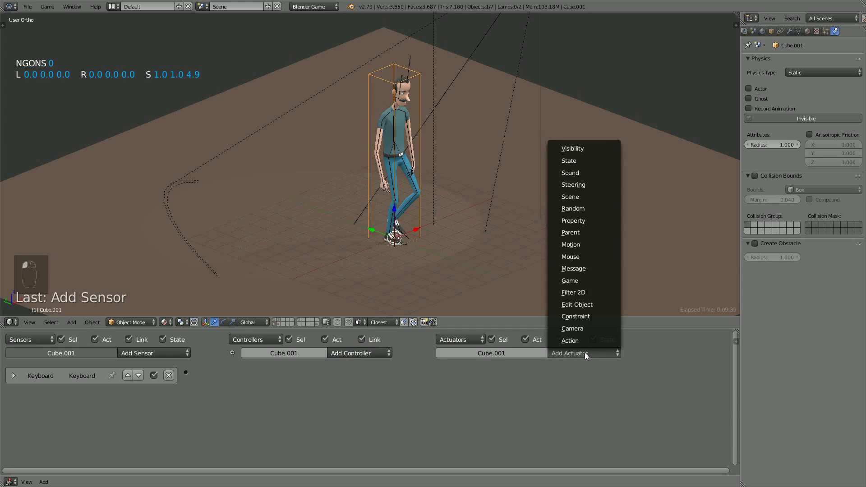
{"action": "left_click", "coordinate": [587, 245]}
{"action": "left_click_drag", "start_coordinate": [440, 373], "coordinate": [186, 372]}
{"action": "middle_click_drag", "start_coordinate": [356, 283], "coordinate": [355, 223]}
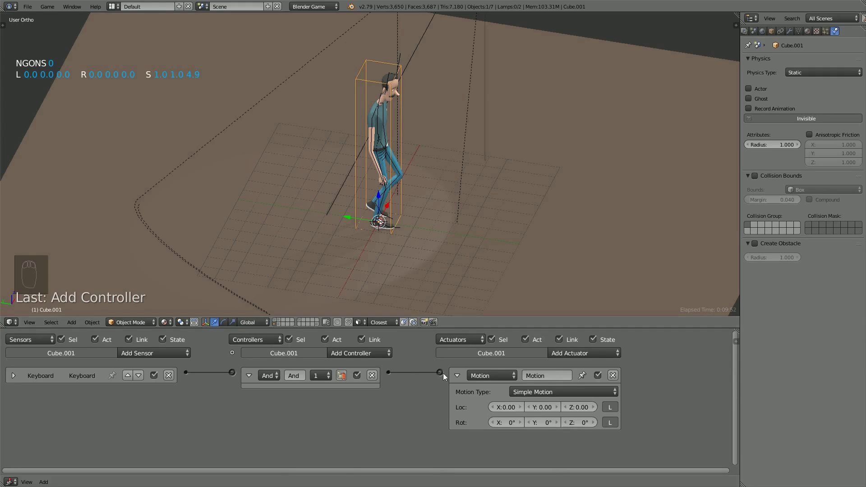
Step: Set the Motion actuator to Character Motion with a Y location of 0.10
{"action": "left_click", "coordinate": [529, 393]}
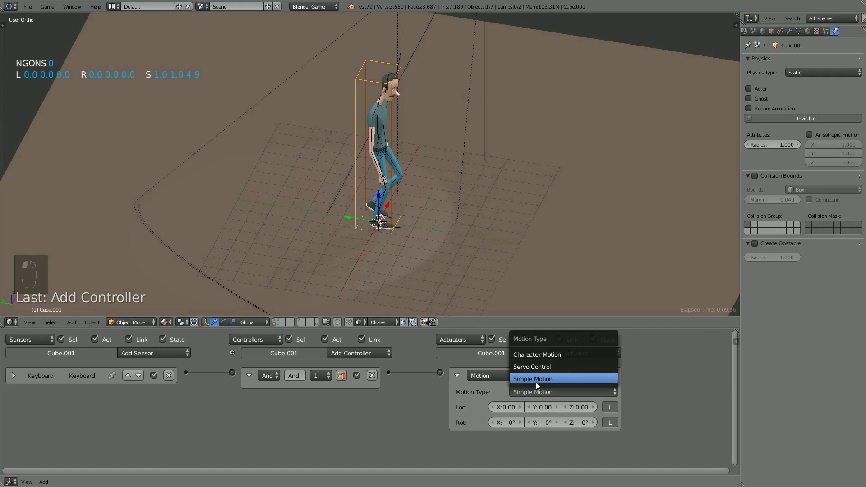
{"action": "left_click", "coordinate": [546, 356]}
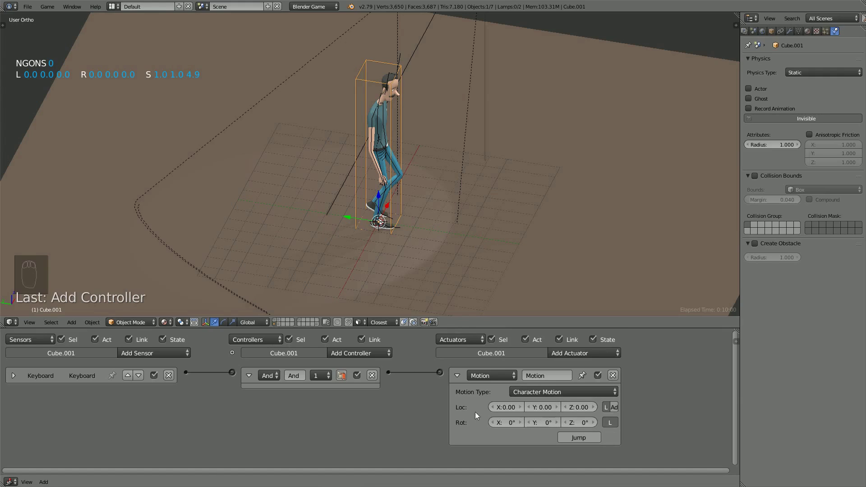
{"action": "left_click", "coordinate": [546, 407]}
{"action": "type", "text": "."}
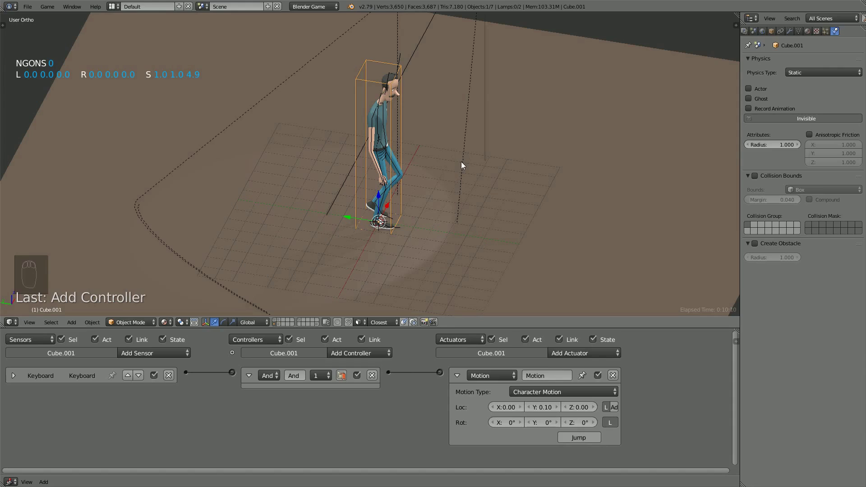
Step: Test the walking direction in the game engine and set the Motion actuator's Y location to -0.10
{"action": "type", "text": "p"}
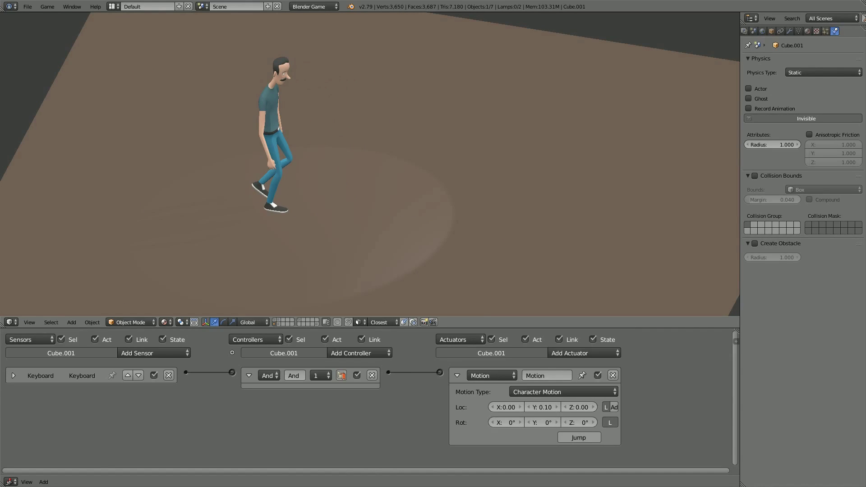
{"action": "key", "text": "Escape"}
{"action": "left_click", "coordinate": [550, 408]}
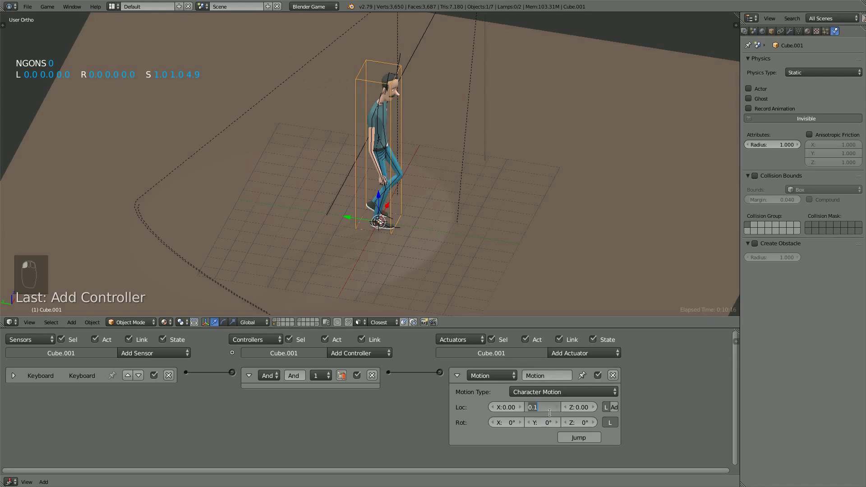
{"action": "type", "text": "-"}
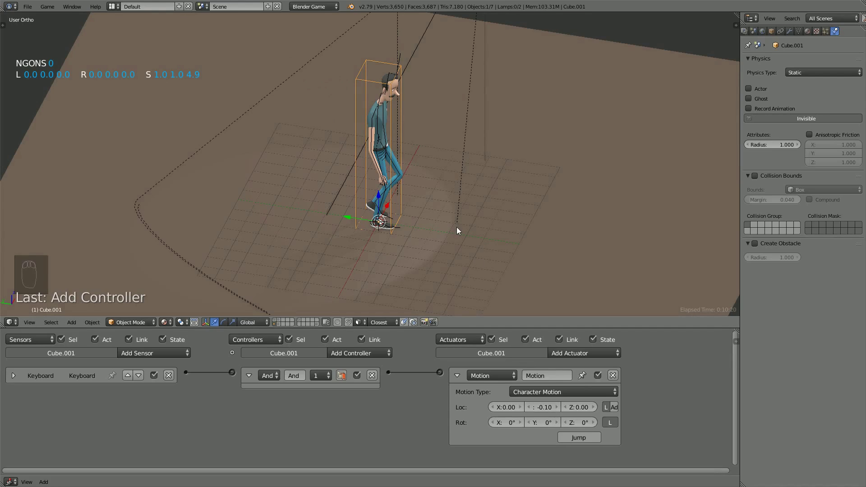
Step: Run the game twice, from the current view and from a lower angle, to check the character's forward walk
{"action": "type", "text": "p"}
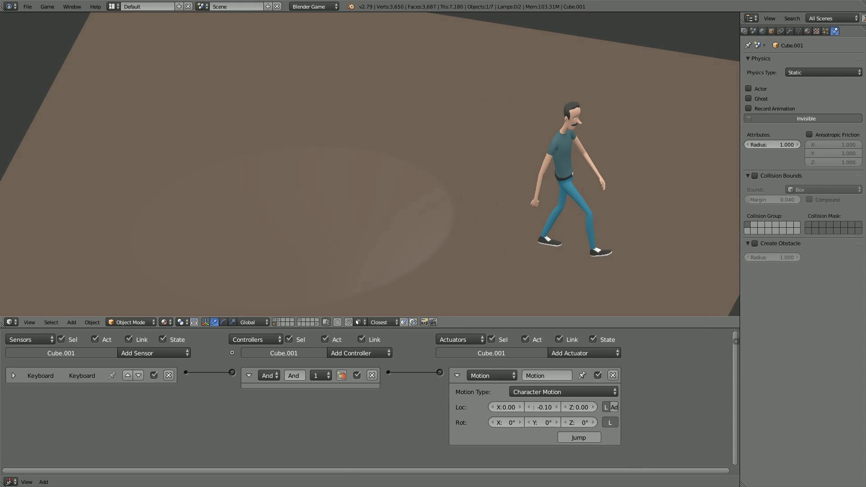
{"action": "key", "text": "Escape"}
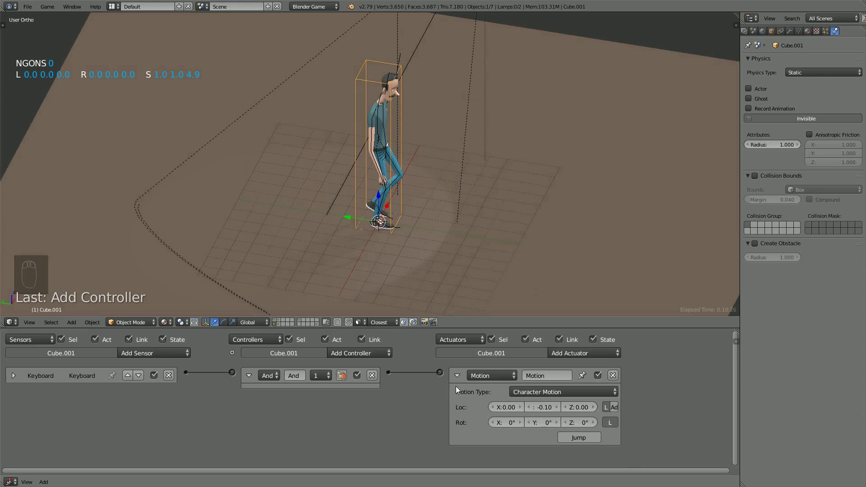
{"action": "middle_click_drag", "start_coordinate": [537, 256], "coordinate": [517, 229]}
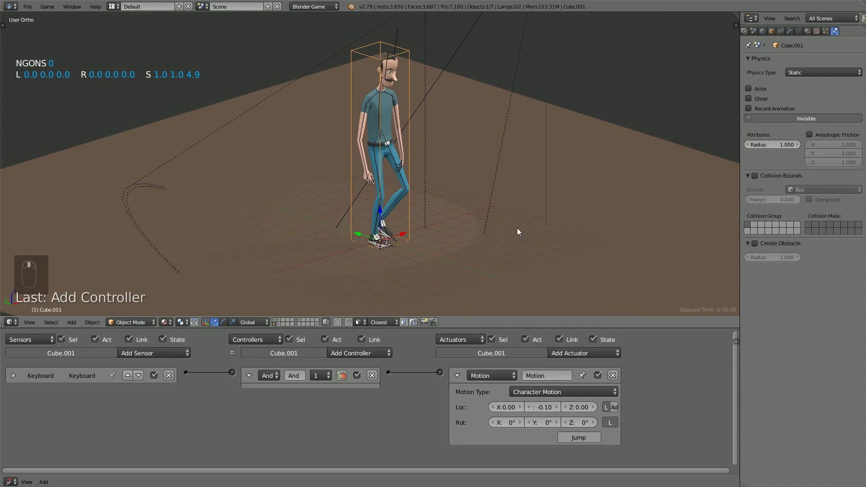
{"action": "key", "text": "p"}
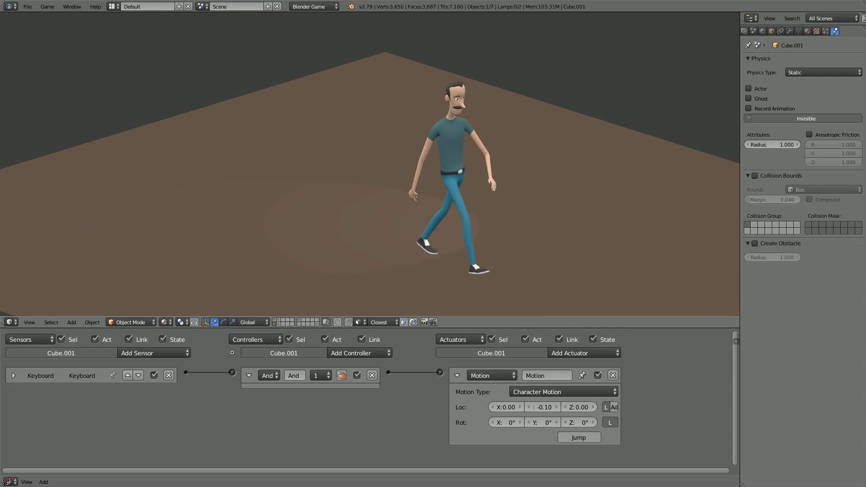
{"action": "key", "text": "Escape"}
Step: Parent both sun lamps to the wireframe cube with Object (Keep Transform) and deselect everything
{"action": "scroll", "coordinate": [424, 115], "scroll_direction": "down", "scroll_amount": 6}
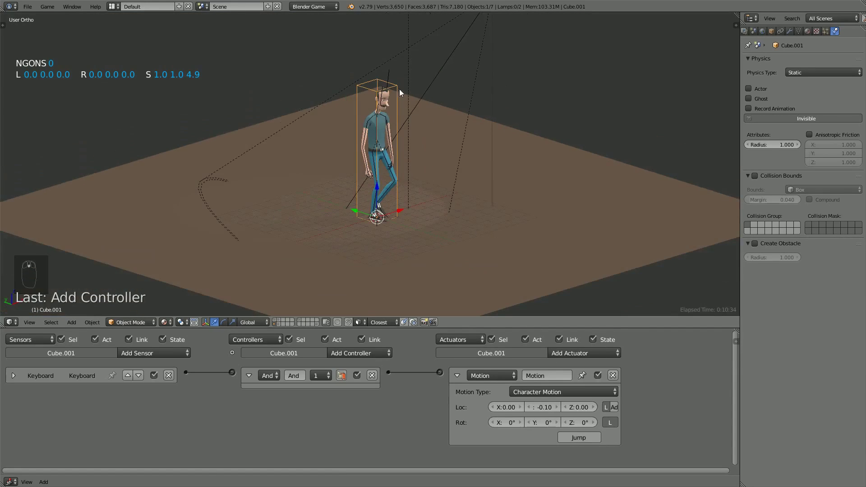
{"action": "right_click", "coordinate": [391, 37]}
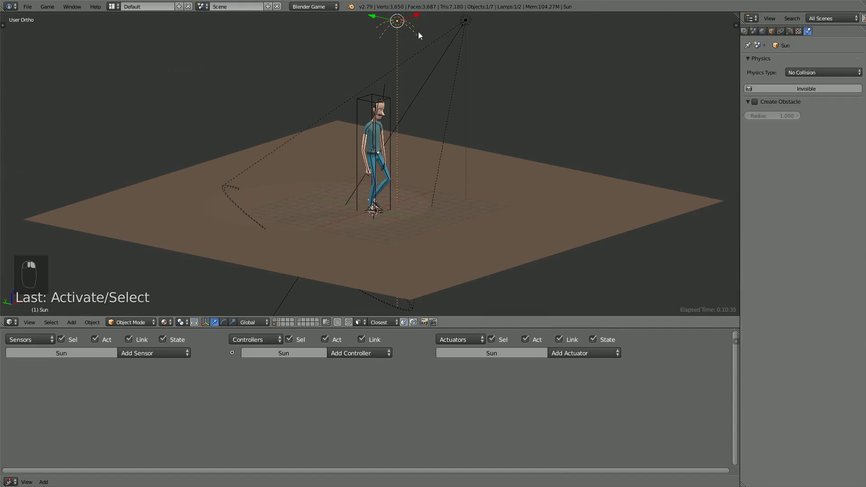
{"action": "right_click", "coordinate": [465, 24], "text": "shift"}
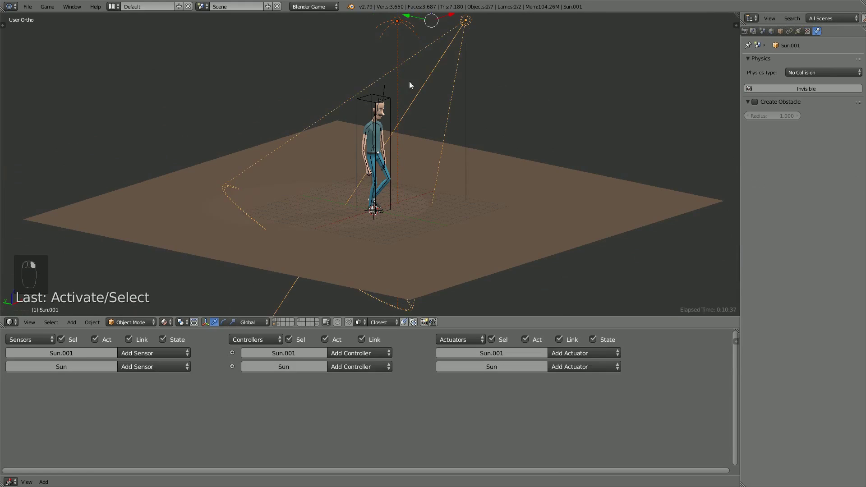
{"action": "right_click", "coordinate": [387, 95], "text": "shift"}
{"action": "key", "text": "ctrl+p"}
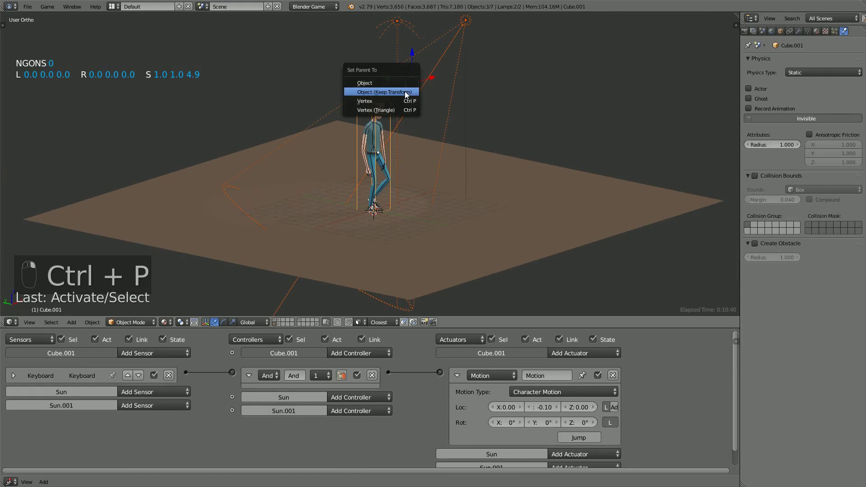
{"action": "left_click", "coordinate": [405, 91]}
{"action": "scroll", "coordinate": [400, 113], "scroll_direction": "up", "scroll_amount": 2}
{"action": "middle_click_drag", "start_coordinate": [401, 122], "coordinate": [398, 140]}
{"action": "key", "text": "a"}
{"action": "scroll", "coordinate": [398, 77], "scroll_direction": "up", "scroll_amount": 1}
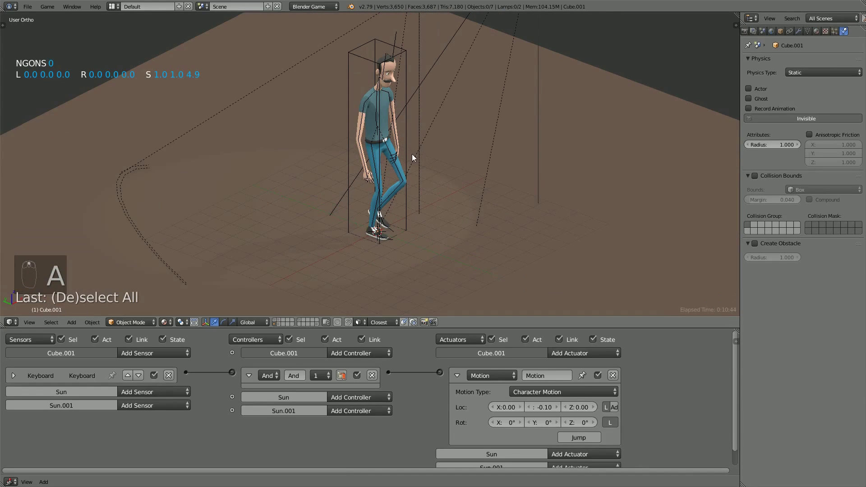
Step: Run the game and walk the character forward to check that the lights follow the cube
{"action": "key", "text": "p"}
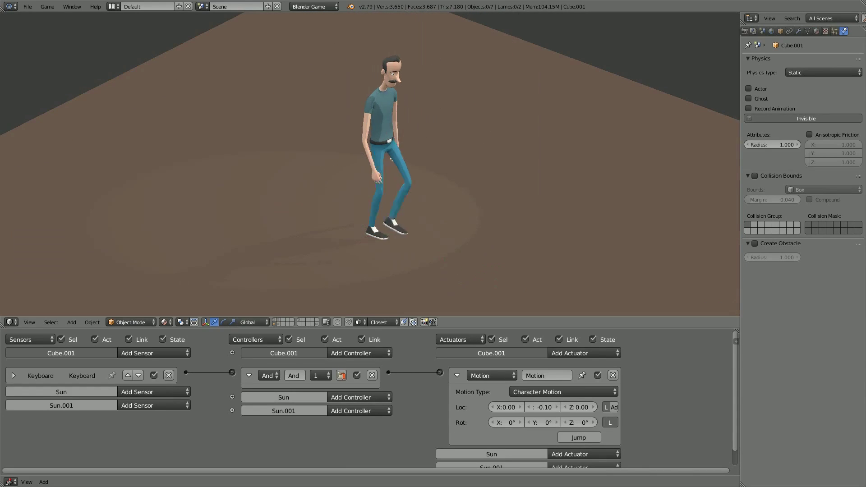
{"action": "key", "text": "w"}
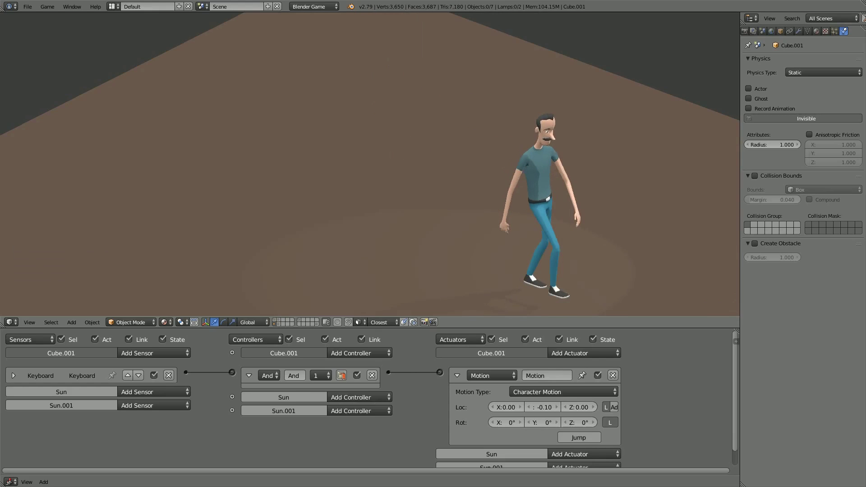
{"action": "key", "text": "Escape"}
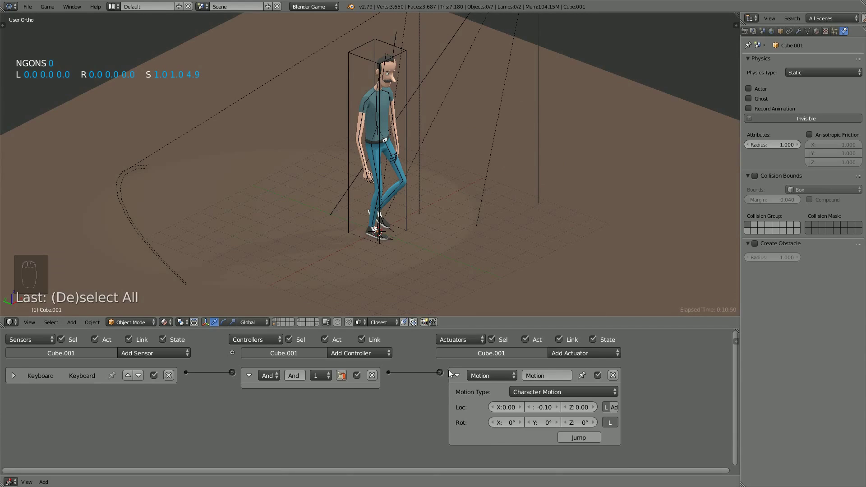
Step: Collapse the cube's Motion actuator and add a second Keyboard sensor triggered by the Q key
{"action": "scroll", "coordinate": [449, 370], "scroll_direction": "down", "scroll_amount": 2}
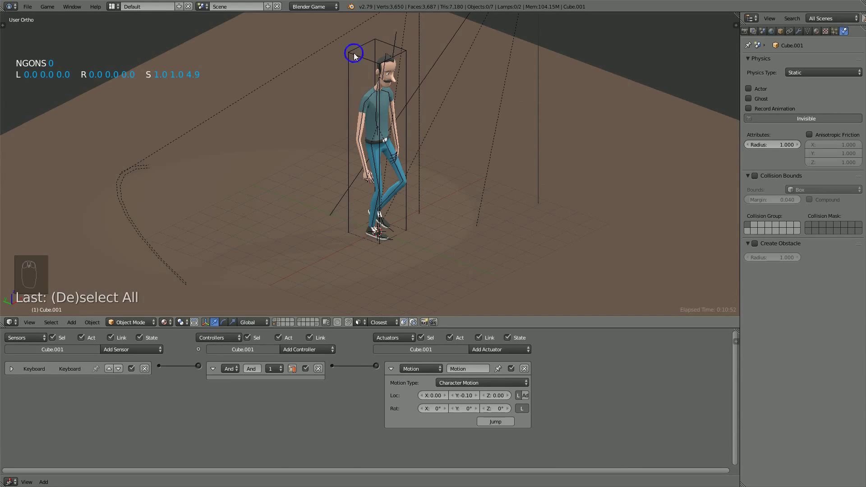
{"action": "right_click", "coordinate": [353, 53]}
{"action": "left_click", "coordinate": [391, 369]}
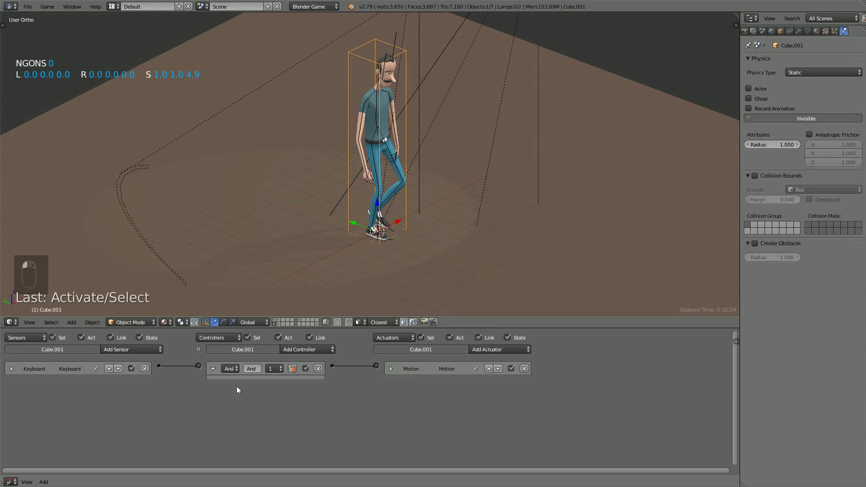
{"action": "left_click", "coordinate": [125, 350]}
{"action": "left_click", "coordinate": [136, 288]}
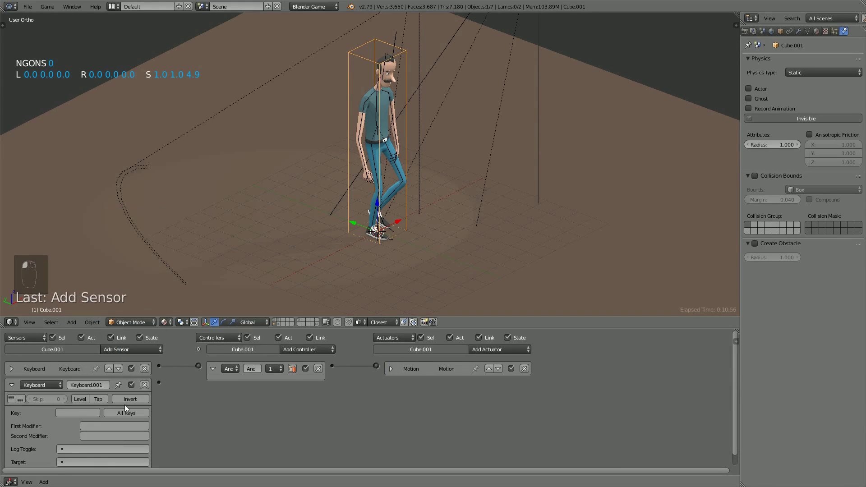
{"action": "left_click", "coordinate": [77, 414]}
Step: Add a second Motion actuator to the cube and rename the new Keyboard sensor "tourner G", leaving it collapsed
{"action": "left_click", "coordinate": [500, 351]}
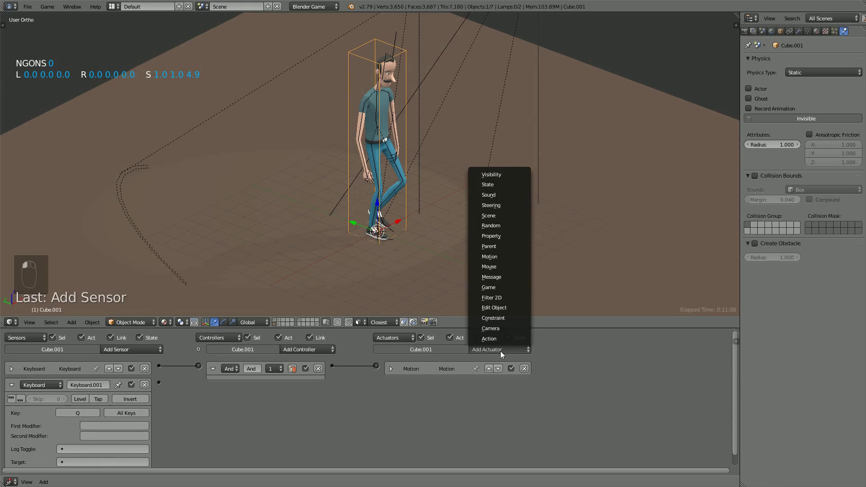
{"action": "left_click", "coordinate": [499, 255]}
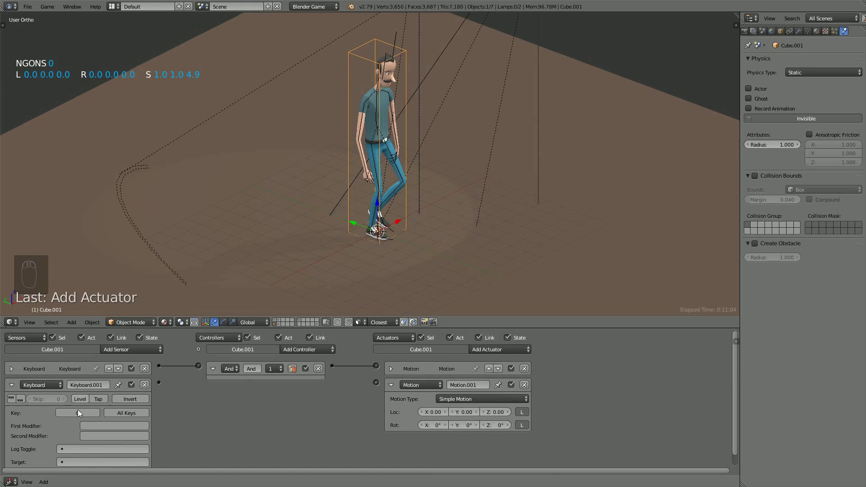
{"action": "left_click", "coordinate": [94, 385]}
{"action": "type", "text": "tourner G"}
{"action": "left_click", "coordinate": [11, 385]}
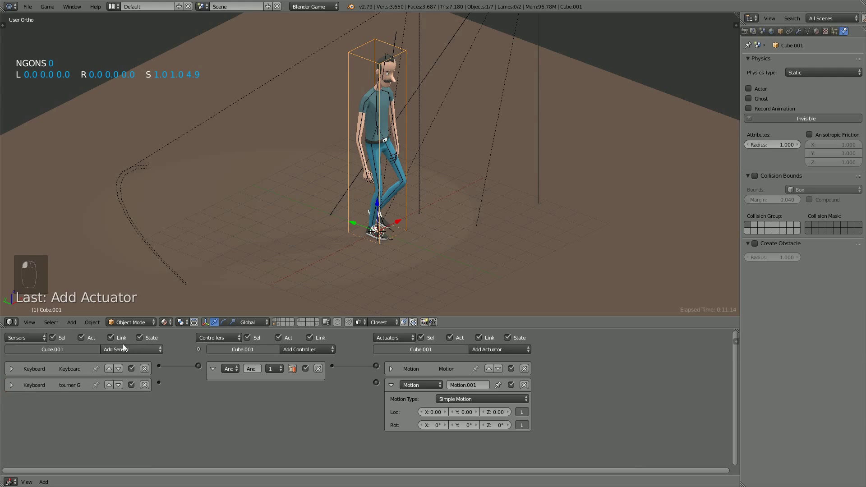
Step: Add a third Keyboard sensor triggered by the D key, rename it "tourner D" and collapse it
{"action": "left_click", "coordinate": [123, 350]}
{"action": "left_click", "coordinate": [136, 288]}
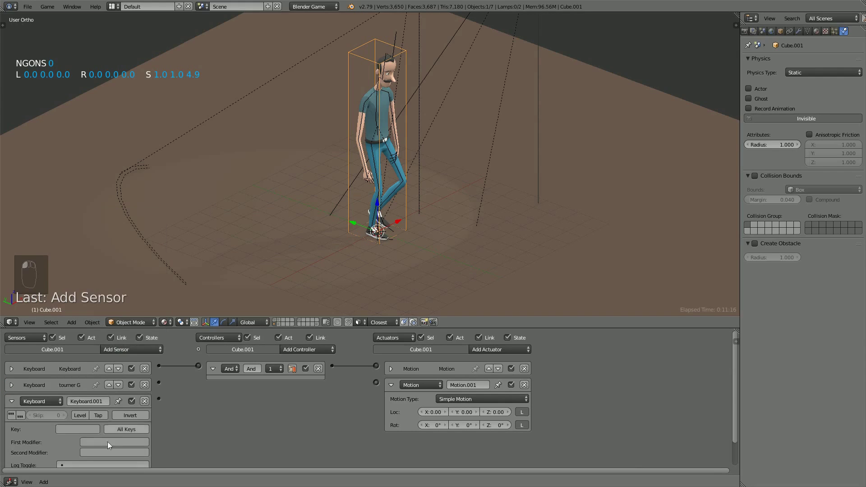
{"action": "left_click", "coordinate": [74, 428]}
{"action": "type", "text": "d"}
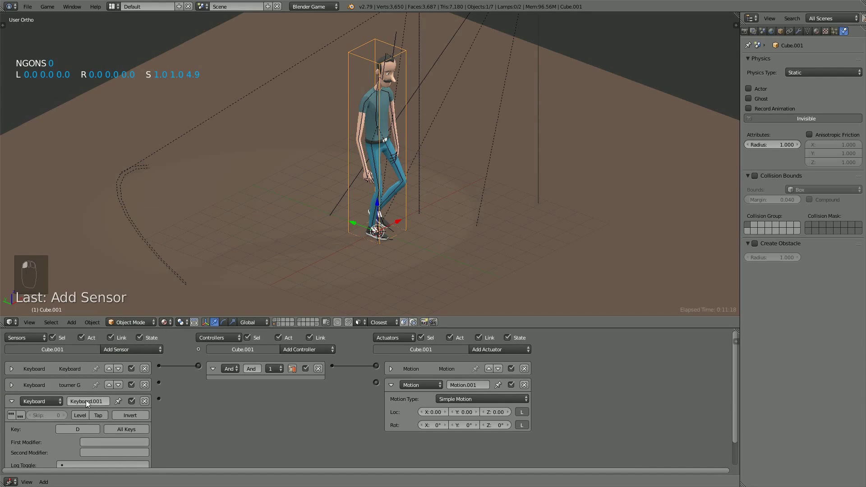
{"action": "type", "text": "tourner D"}
{"action": "left_click", "coordinate": [11, 401]}
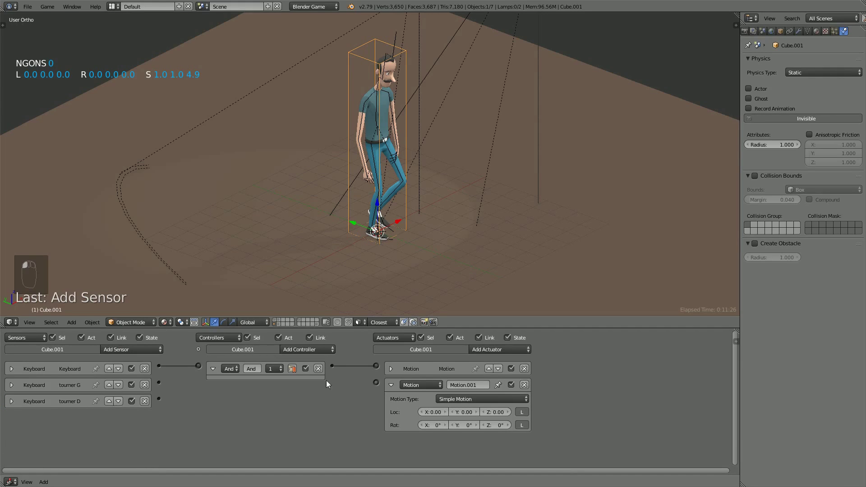
Step: Link the "tourner G" sensor to the Simple Motion actuator and test a Z rotation of 0.1° in the game
{"action": "left_click_drag", "start_coordinate": [159, 382], "coordinate": [375, 382]}
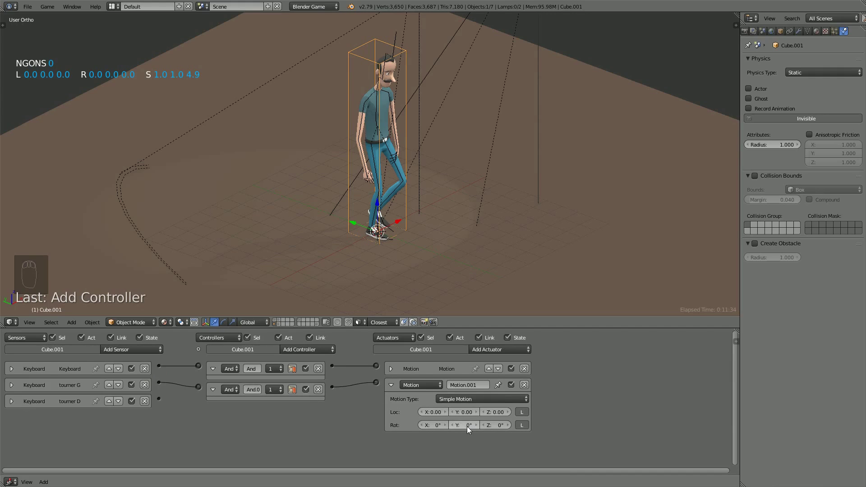
{"action": "left_click", "coordinate": [499, 425]}
{"action": "key", "text": "BackSpace"}
{"action": "key", "text": "p"}
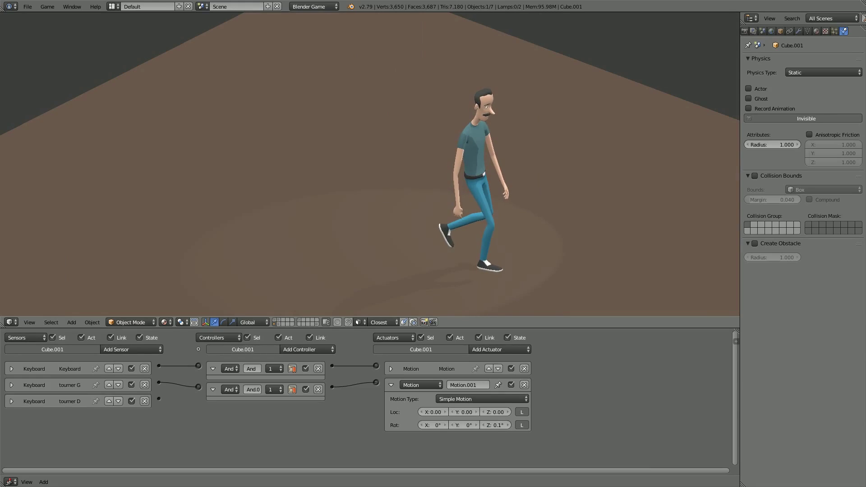
{"action": "key", "text": "Escape"}
Step: Set the Simple Motion actuator's Z rotation to 1° and test walking while turning left in the game
{"action": "left_click", "coordinate": [500, 425]}
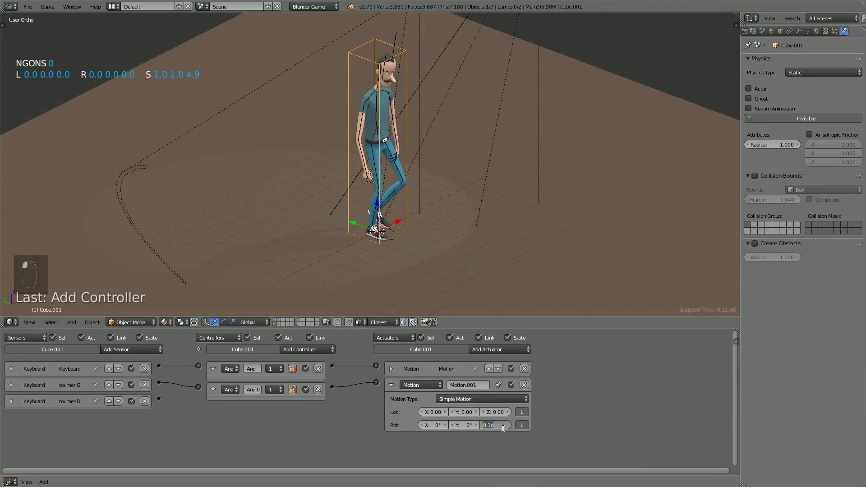
{"action": "type", "text": "1"}
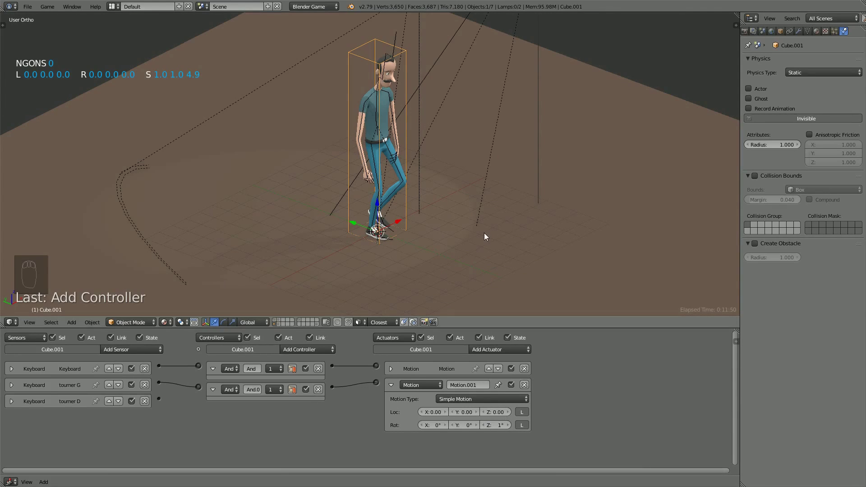
{"action": "type", "text": "p"}
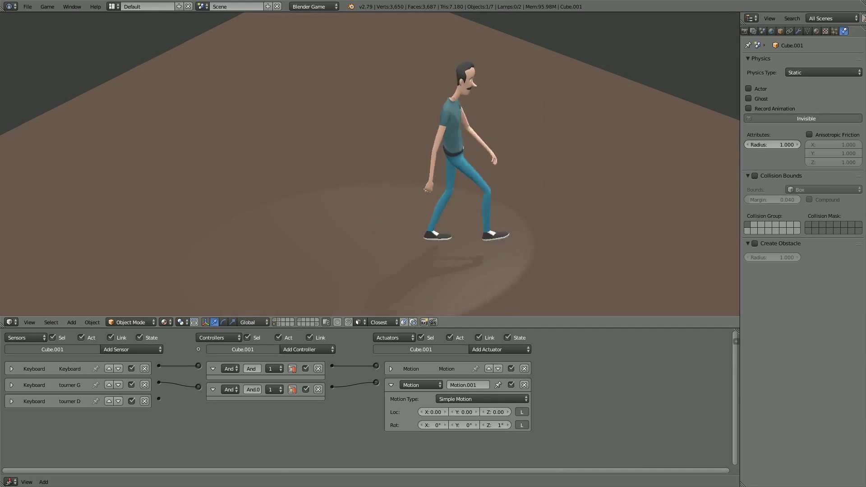
{"action": "key", "text": "Up"}
{"action": "key", "text": "Left"}
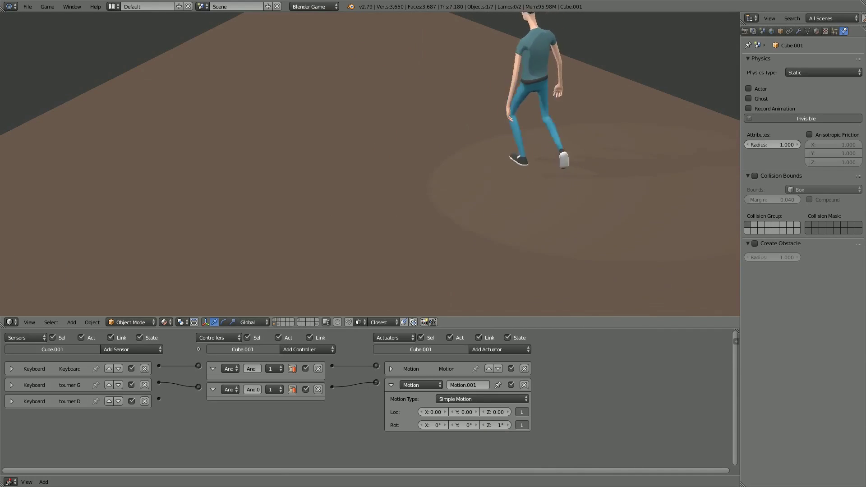
{"action": "key", "text": "Up"}
{"action": "key", "text": "Left"}
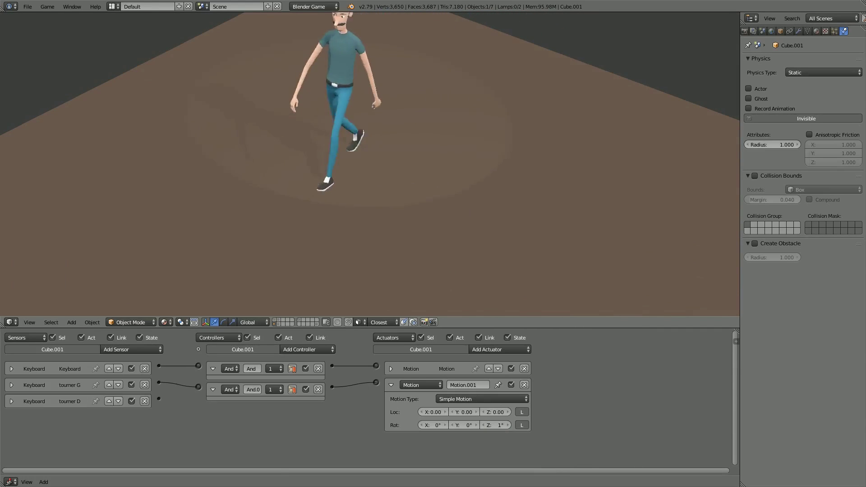
{"action": "key", "text": "Up"}
{"action": "key", "text": "Left"}
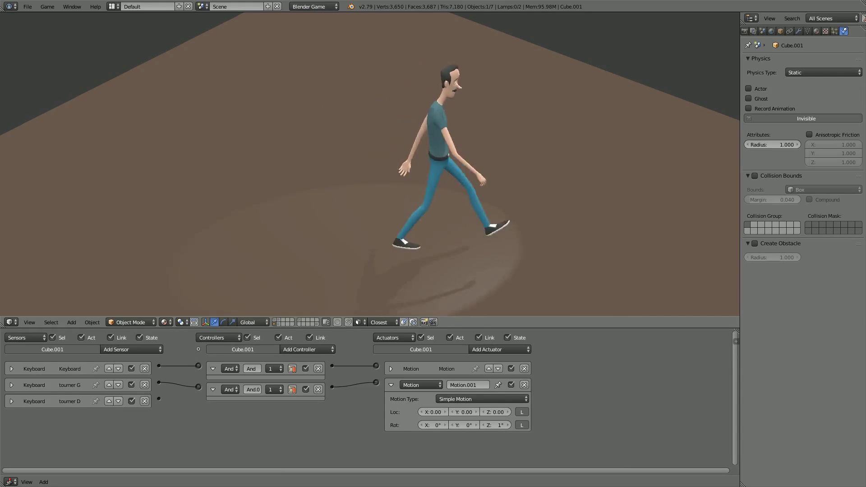
{"action": "key", "text": "Escape"}
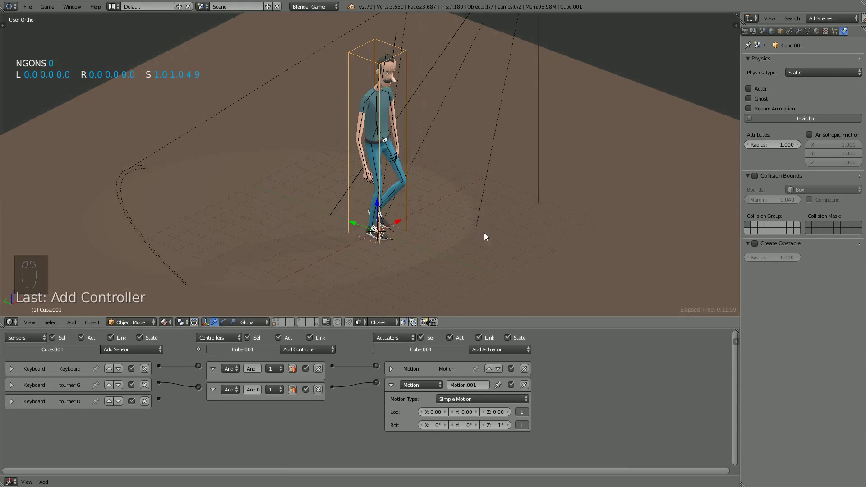
Step: Set the Simple Motion actuator's Z rotation to 2° and test walking while turning left in the game
{"action": "left_click", "coordinate": [498, 426]}
{"action": "type", "text": "2"}
{"action": "type", "text": "p"}
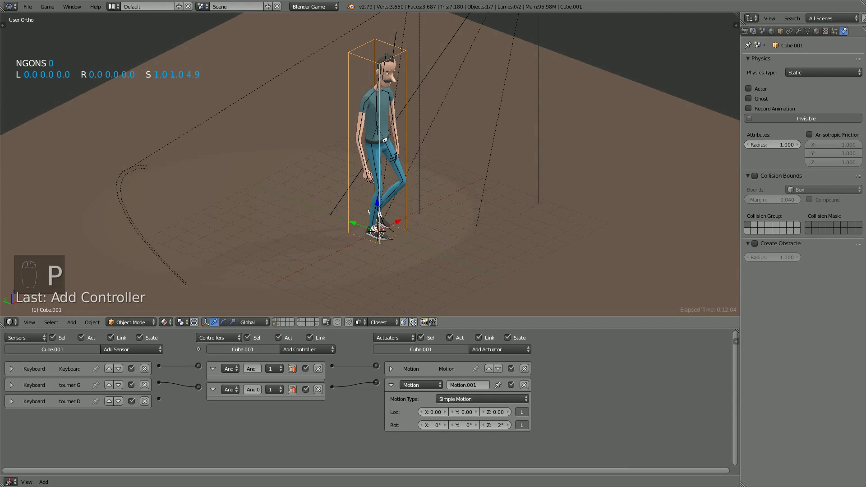
{"action": "key", "text": "Up"}
{"action": "key", "text": "Left"}
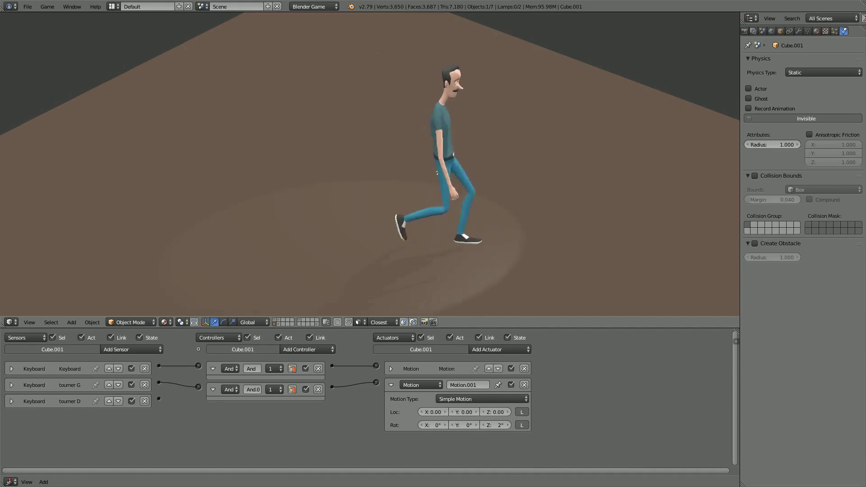
Step: End the game test and add another Simple Motion actuator to the cube with a Z rotation of -2°
{"action": "key", "text": "Escape"}
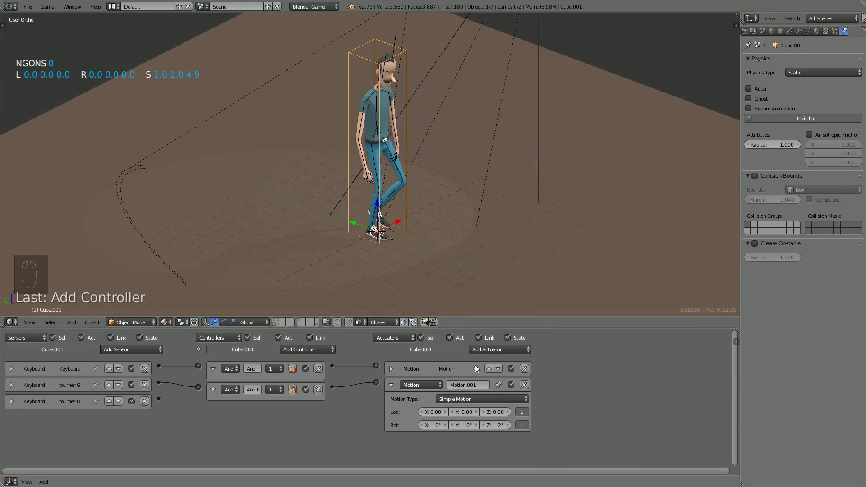
{"action": "left_click", "coordinate": [491, 349]}
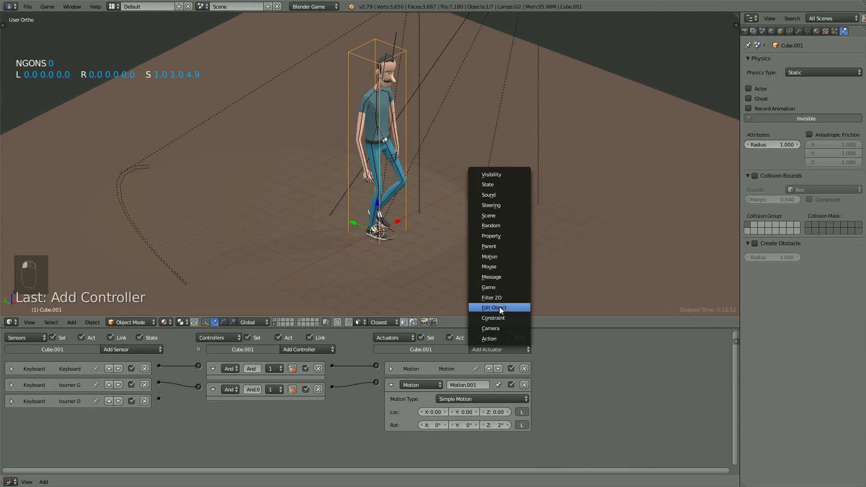
{"action": "left_click", "coordinate": [503, 256]}
{"action": "scroll", "coordinate": [504, 424], "scroll_direction": "down", "scroll_amount": 2}
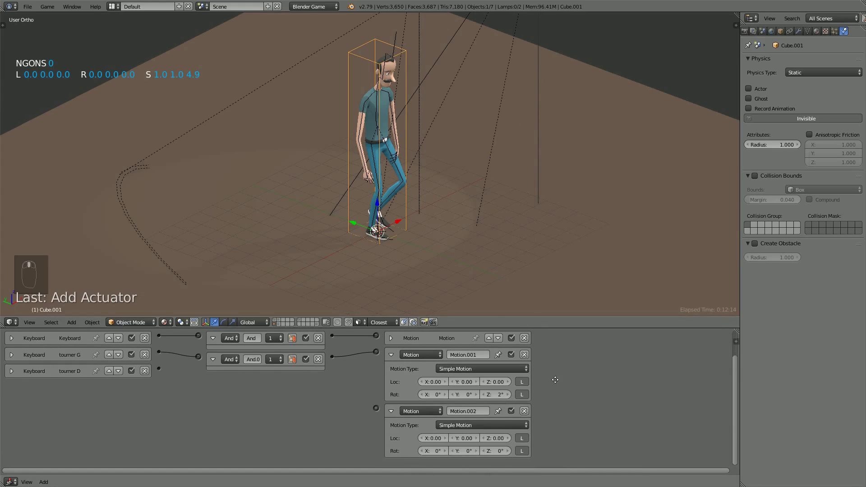
{"action": "scroll", "coordinate": [461, 440], "scroll_direction": "down", "scroll_amount": 1}
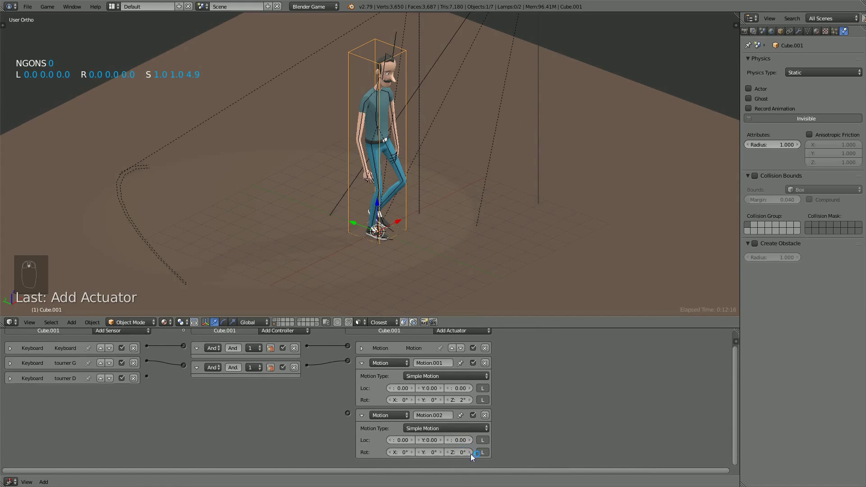
{"action": "left_click", "coordinate": [465, 454]}
{"action": "key", "text": "BackSpace"}
{"action": "key", "text": "Return"}
Step: Link the "tourner D" sensor to the new Simple Motion actuator and collapse both turning actuators
{"action": "left_click_drag", "start_coordinate": [147, 378], "coordinate": [347, 413]}
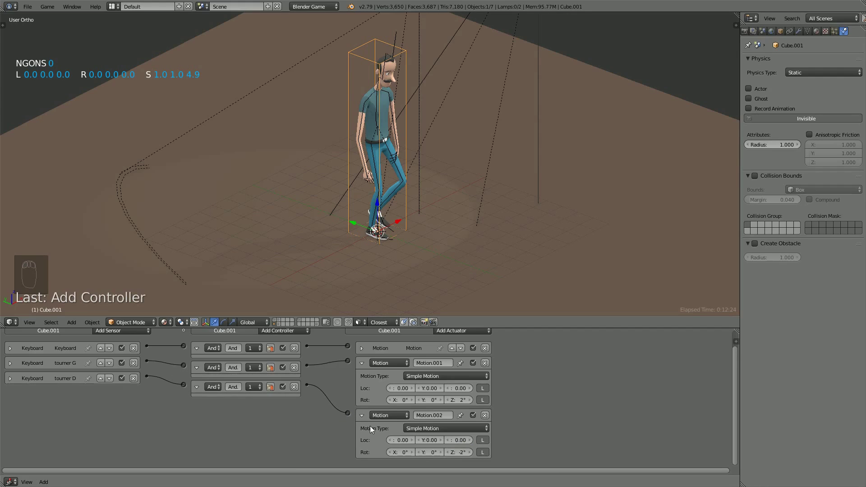
{"action": "left_click", "coordinate": [361, 363]}
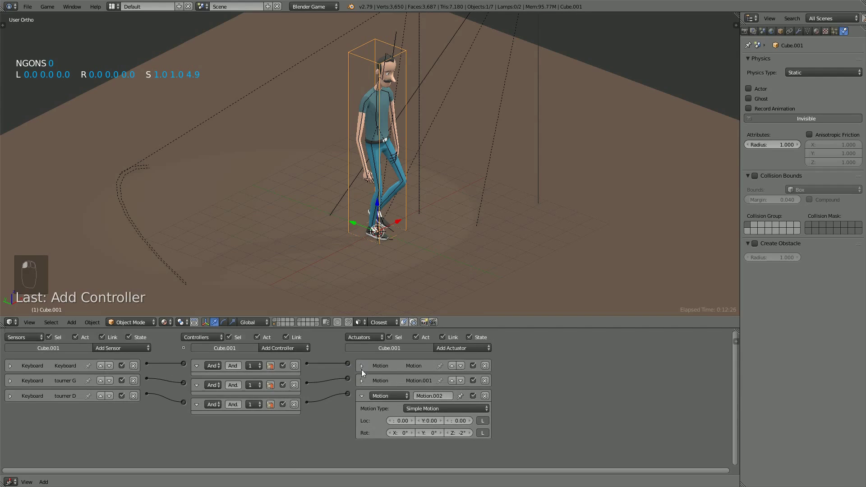
{"action": "left_click", "coordinate": [361, 396]}
Step: Run the game and test walking forward while turning the character both ways
{"action": "key", "text": "p"}
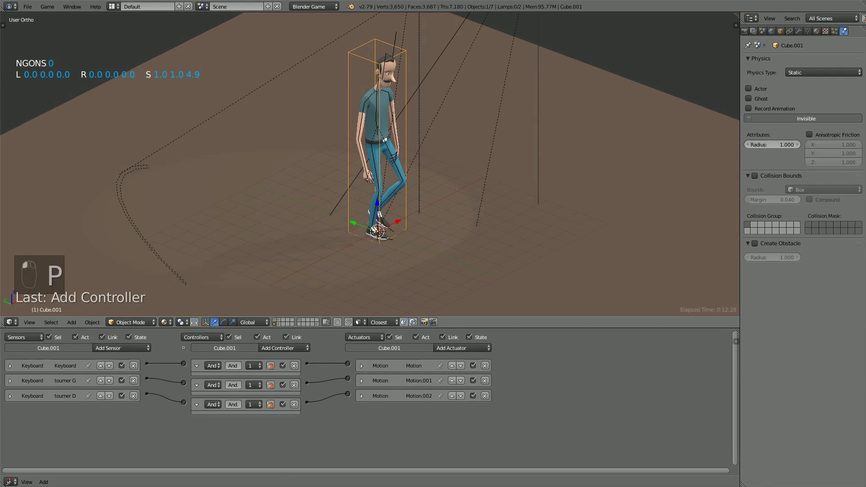
{"action": "key", "text": "Up"}
{"action": "key", "text": "Left"}
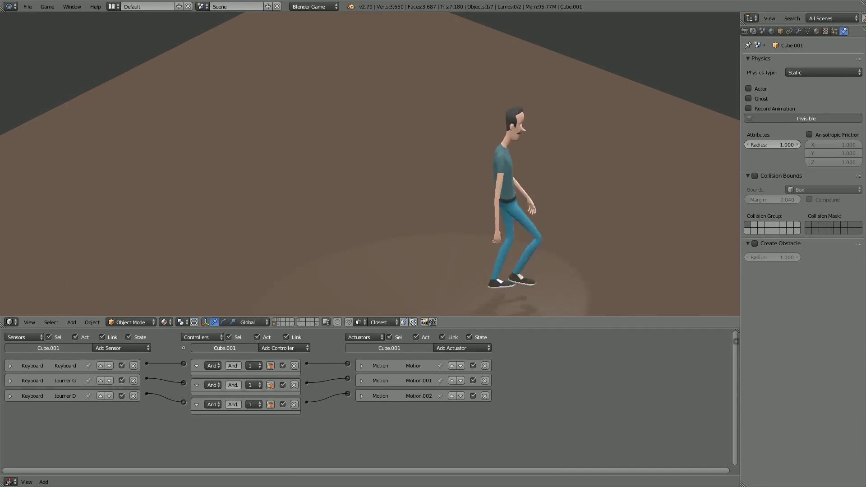
{"action": "key", "text": "Up"}
{"action": "key", "text": "Left"}
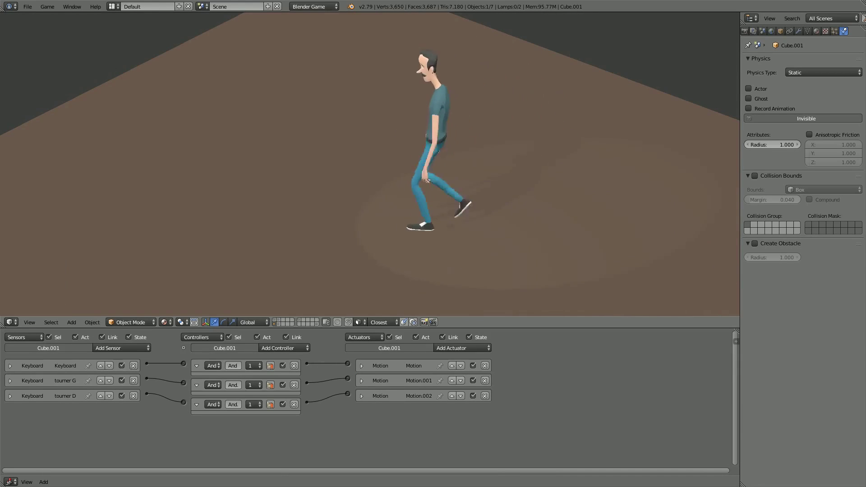
{"action": "key", "text": "Up"}
{"action": "key", "text": "Left"}
{"action": "key", "text": "Left"}
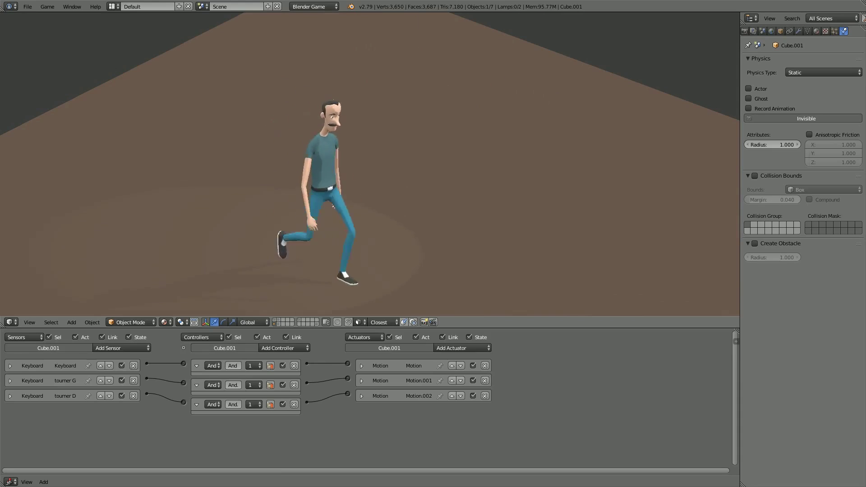
{"action": "key", "text": "Escape"}
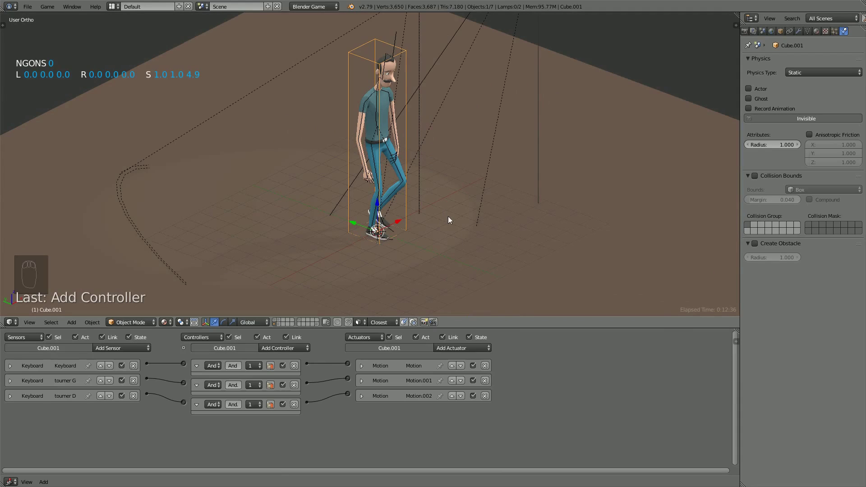
{"action": "key", "text": "p"}
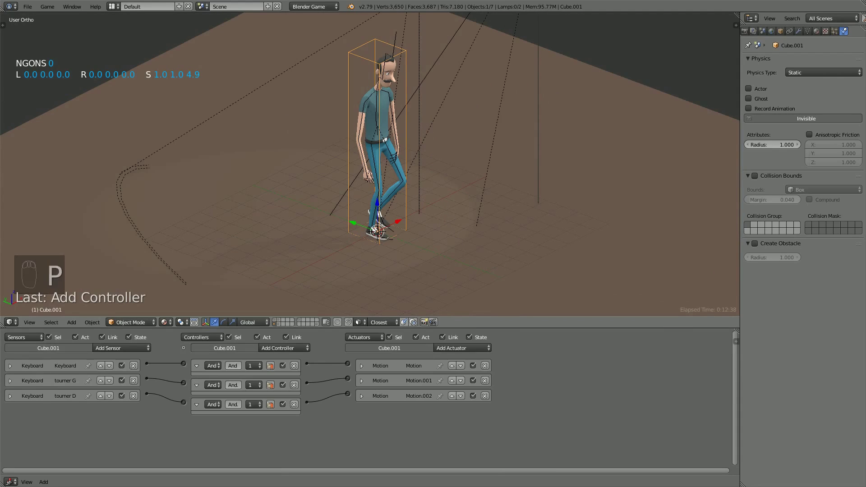
{"action": "key", "text": "Up"}
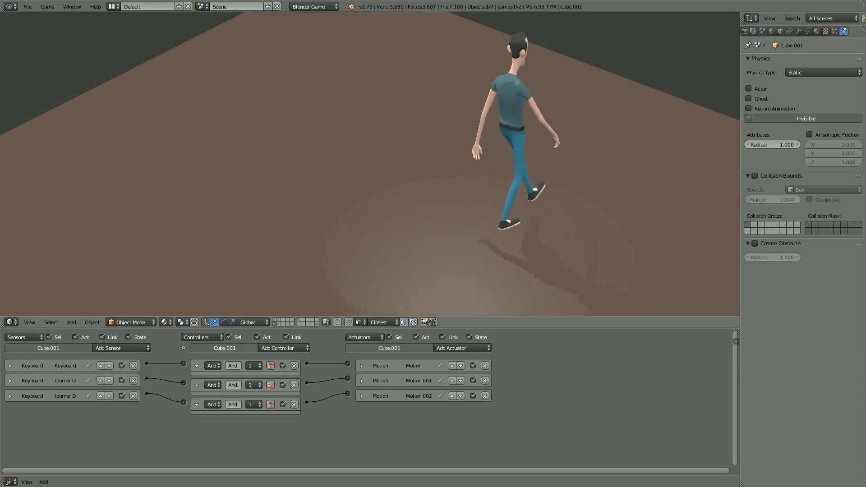
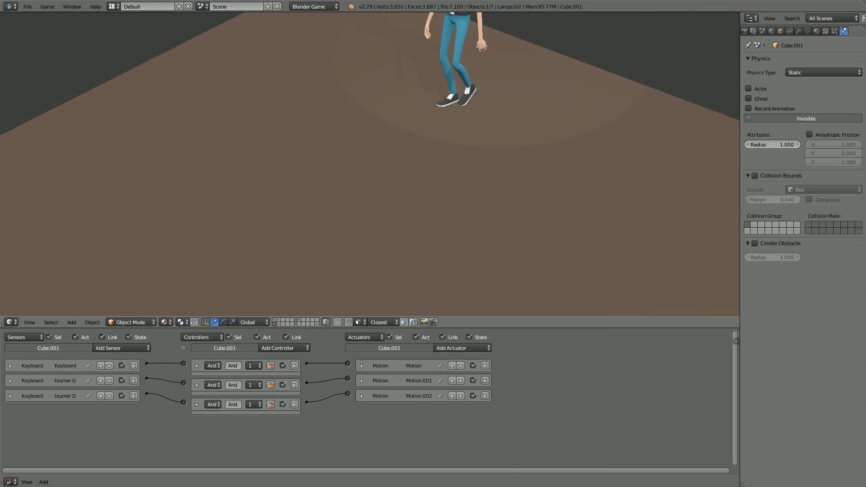
{"action": "key", "text": "Escape"}
{"action": "scroll", "coordinate": [477, 229], "scroll_direction": "down", "scroll_amount": 4}
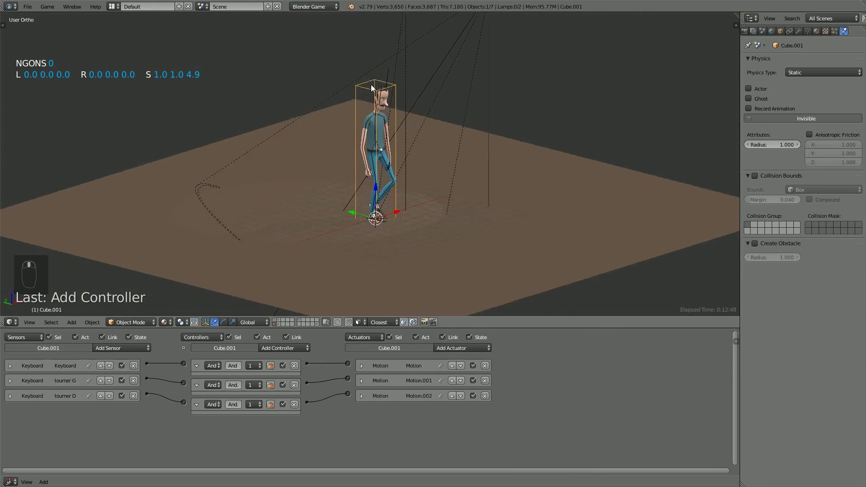
{"action": "middle_click_drag", "start_coordinate": [371, 86], "coordinate": [374, 95]}
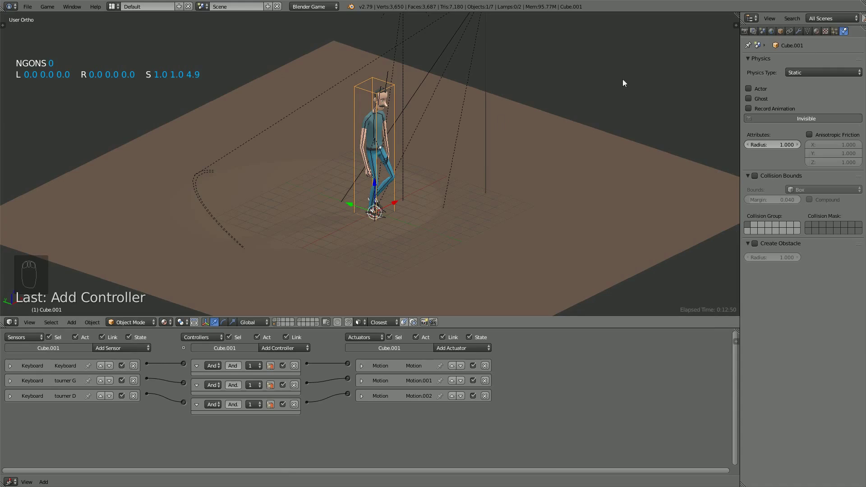
{"action": "key", "text": "g"}
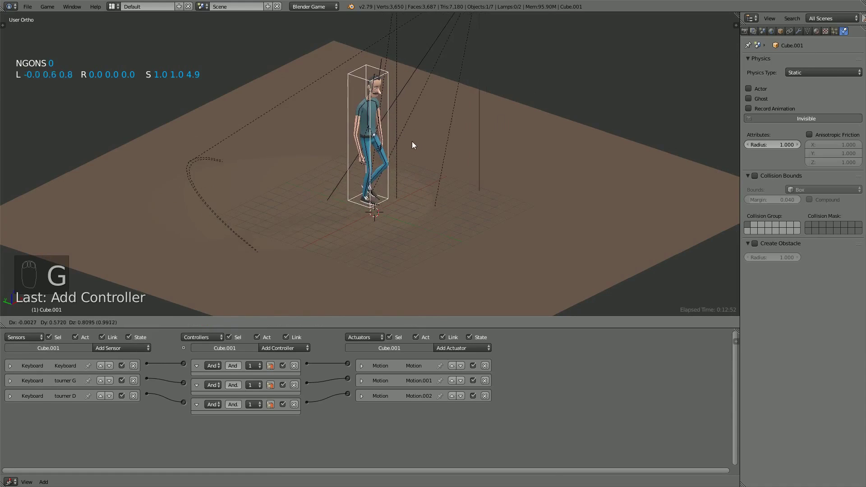
{"action": "right_click", "coordinate": [412, 141]}
Step: Set the cube's physics type to Dynamic and enable Collision Bounds with the Box shape
{"action": "left_click", "coordinate": [796, 73]}
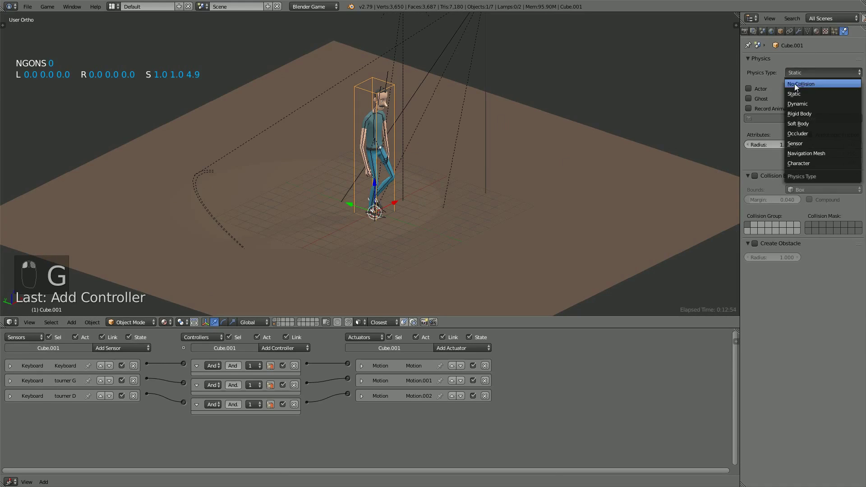
{"action": "left_click", "coordinate": [811, 107]}
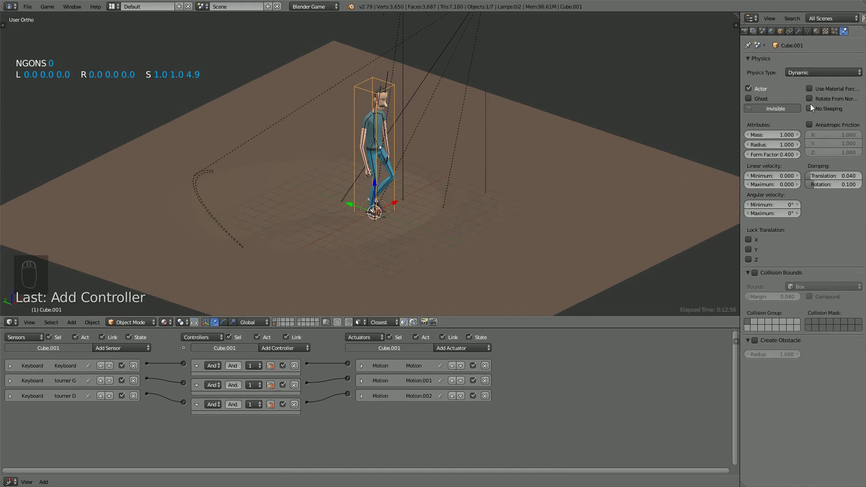
{"action": "left_click", "coordinate": [755, 273]}
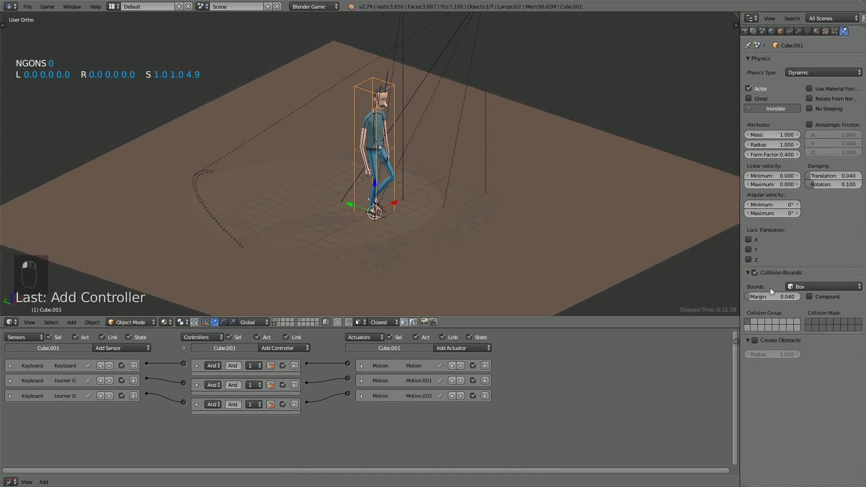
{"action": "left_click", "coordinate": [750, 342]}
{"action": "left_click", "coordinate": [807, 288]}
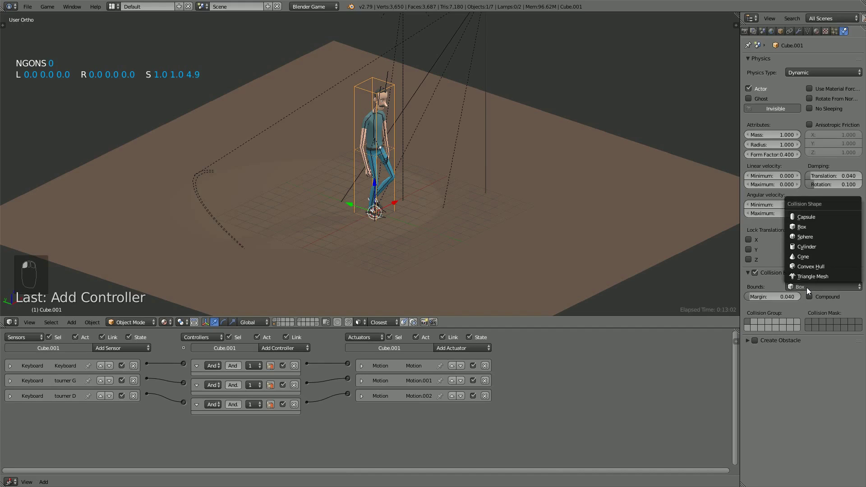
{"action": "left_click", "coordinate": [805, 287]}
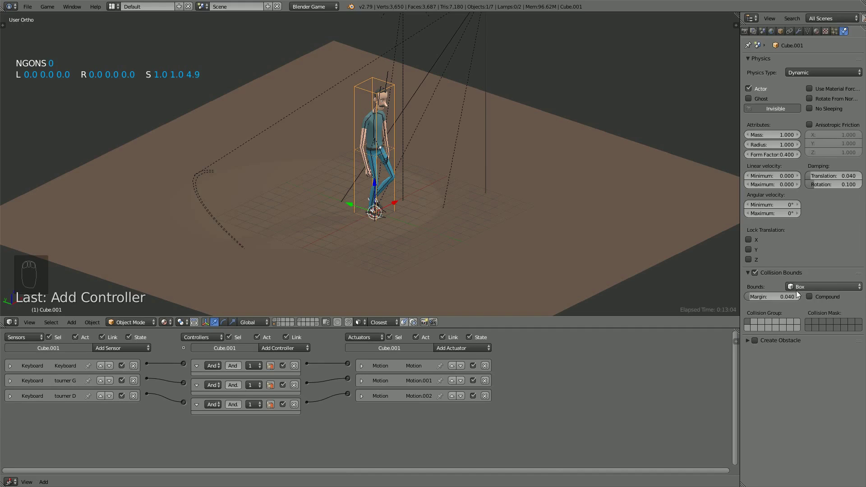
Step: Set the cube's collision margin to 0.01 and save the file
{"action": "left_click", "coordinate": [781, 298]}
{"action": "key", "text": "BackSpace"}
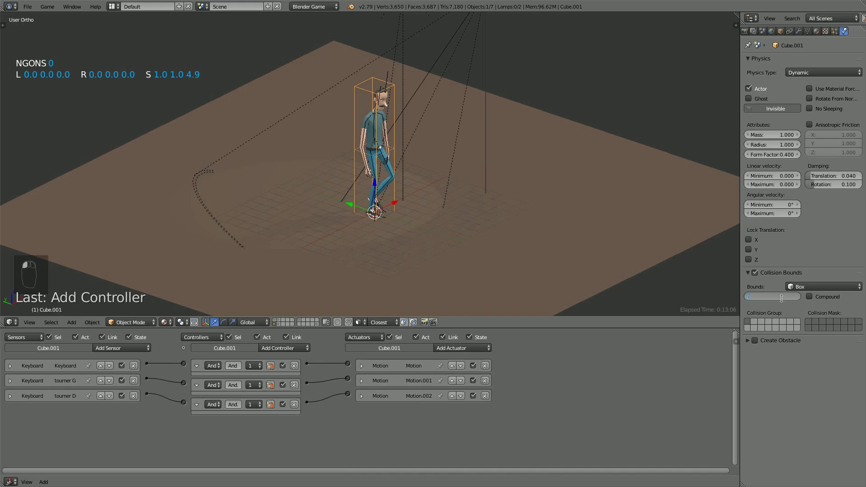
{"action": "type", "text": ".01"}
{"action": "key", "text": "Return"}
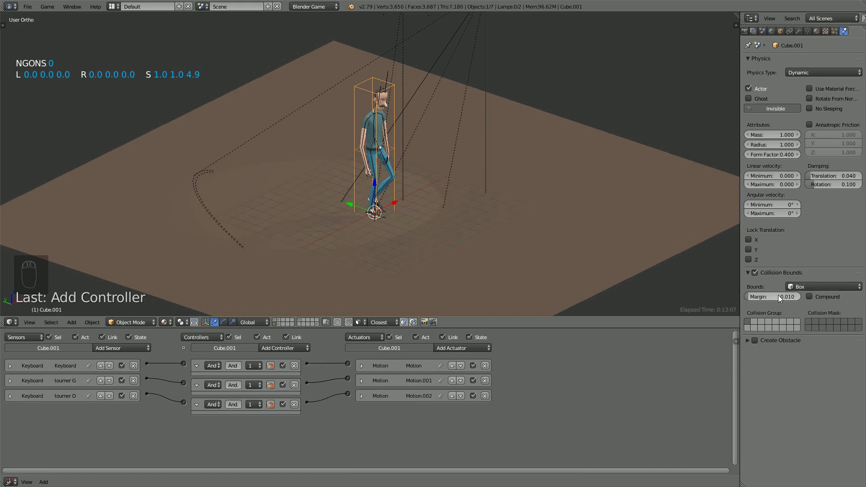
{"action": "key", "text": "ctrl+s"}
Step: Run the game to check how the character behaves with the cube's dynamic physics
{"action": "left_click", "coordinate": [474, 180]}
{"action": "key", "text": "p"}
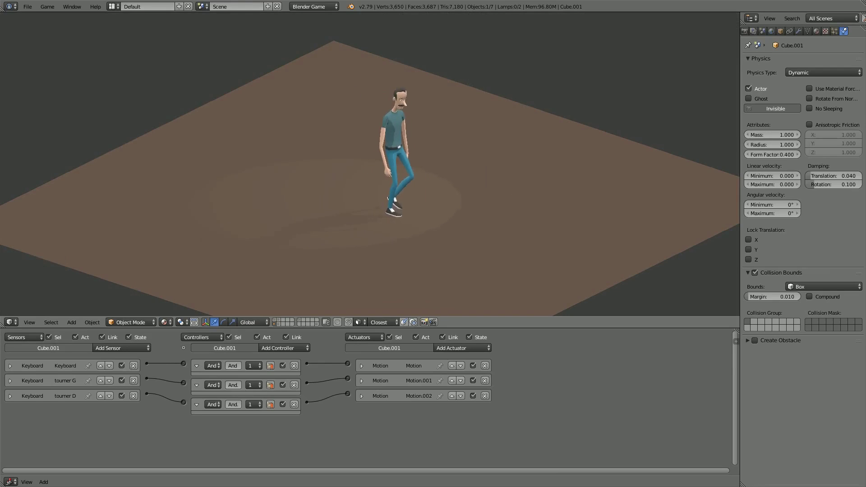
{"action": "key", "text": "Escape"}
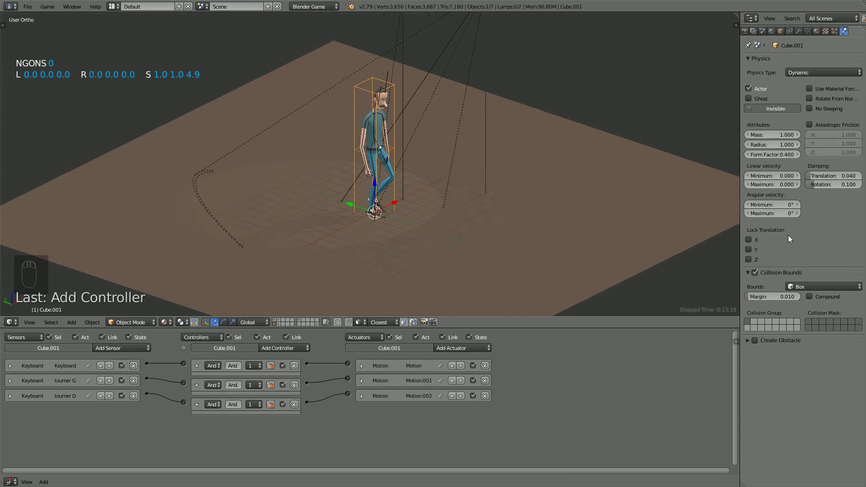
Step: Try Collision Bounds on the ground plane, turn them back off and collapse their settings
{"action": "scroll", "coordinate": [551, 189], "scroll_direction": "down", "scroll_amount": 1}
{"action": "right_click", "coordinate": [551, 189]}
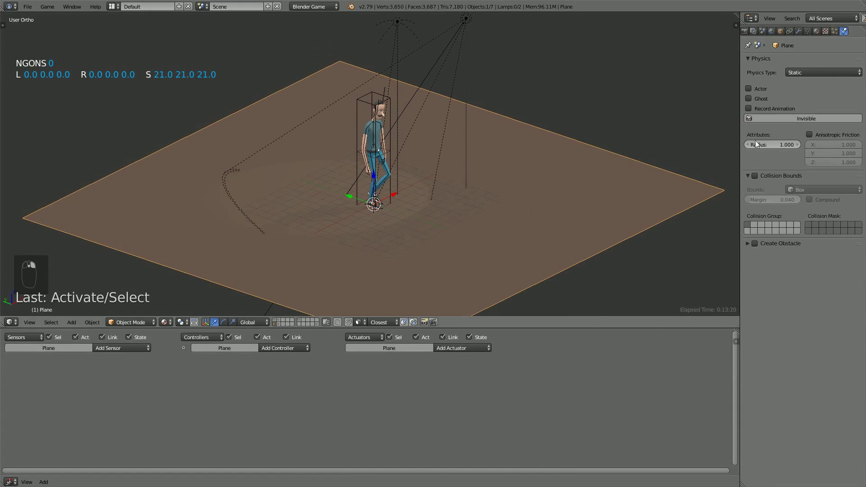
{"action": "left_click", "coordinate": [755, 176]}
{"action": "left_click", "coordinate": [805, 191]}
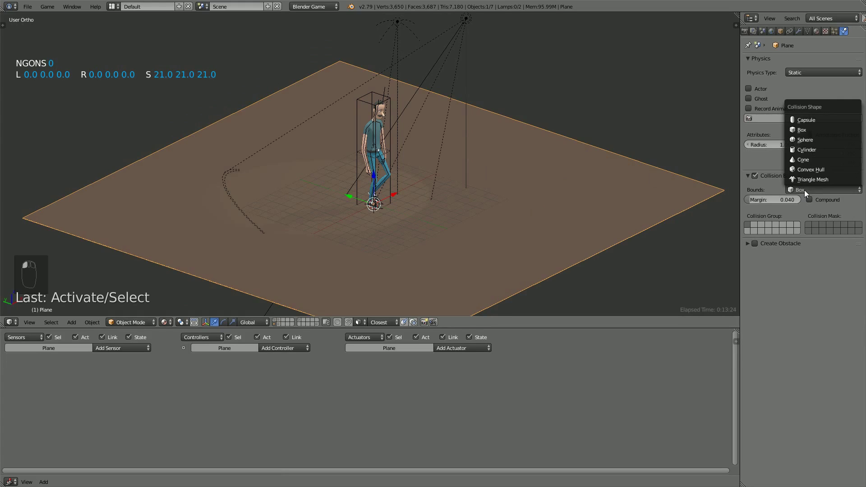
{"action": "left_click", "coordinate": [755, 176]}
{"action": "left_click", "coordinate": [748, 177]}
Step: Examine the cube's mesh, origin point and collision box relative to the ground, in Edit Mode and while moving it
{"action": "right_click", "coordinate": [381, 130]}
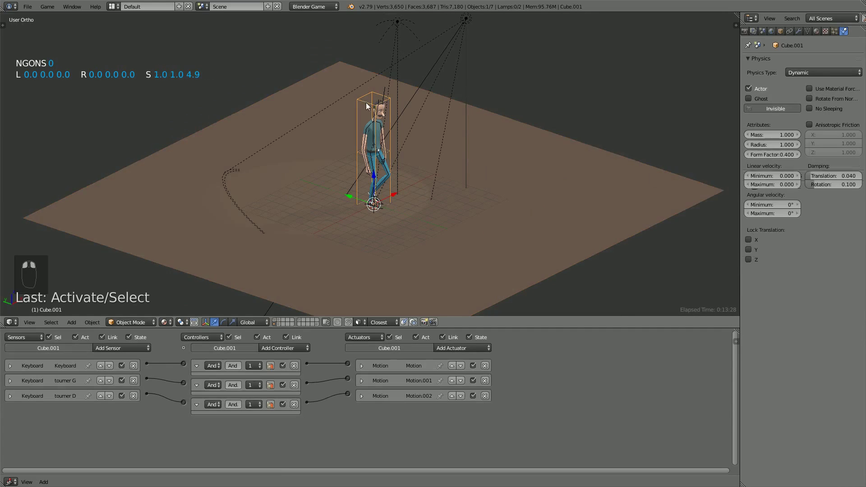
{"action": "middle_click_drag", "start_coordinate": [391, 153], "coordinate": [382, 194]}
{"action": "key", "text": "Tab"}
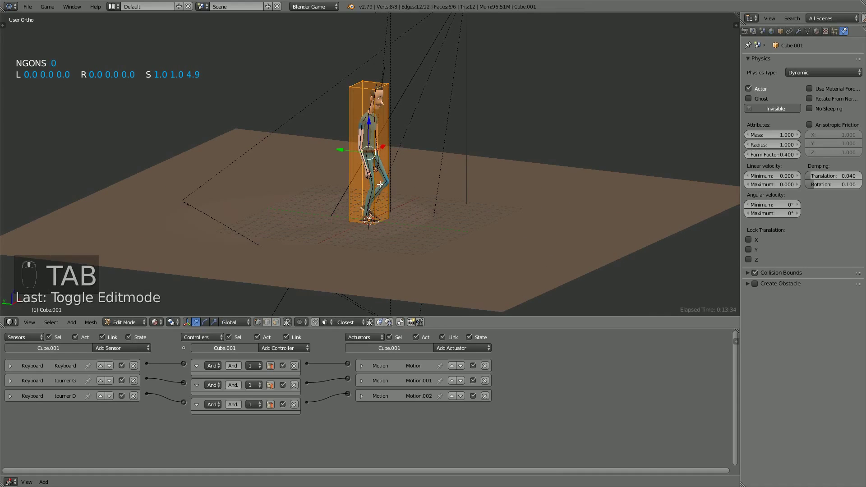
{"action": "key", "text": "Tab"}
{"action": "mouse_move", "coordinate": [382, 237]}
{"action": "middle_mouse_down"}
{"action": "mouse_move", "coordinate": [392, 212]}
{"action": "mouse_move", "coordinate": [386, 207]}
{"action": "mouse_move", "coordinate": [379, 229]}
{"action": "middle_mouse_up"}
{"action": "key", "text": "Tab"}
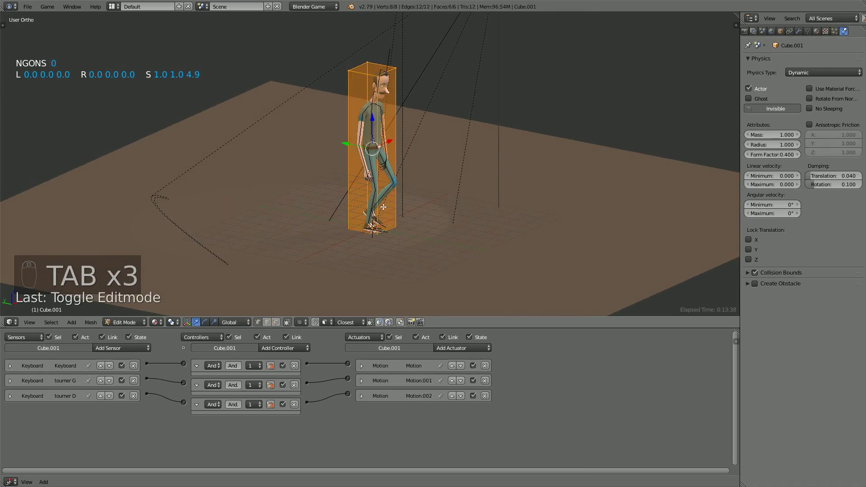
{"action": "middle_click_drag", "start_coordinate": [405, 179], "coordinate": [367, 282]}
{"action": "key", "text": "Tab"}
{"action": "right_click", "coordinate": [377, 269]}
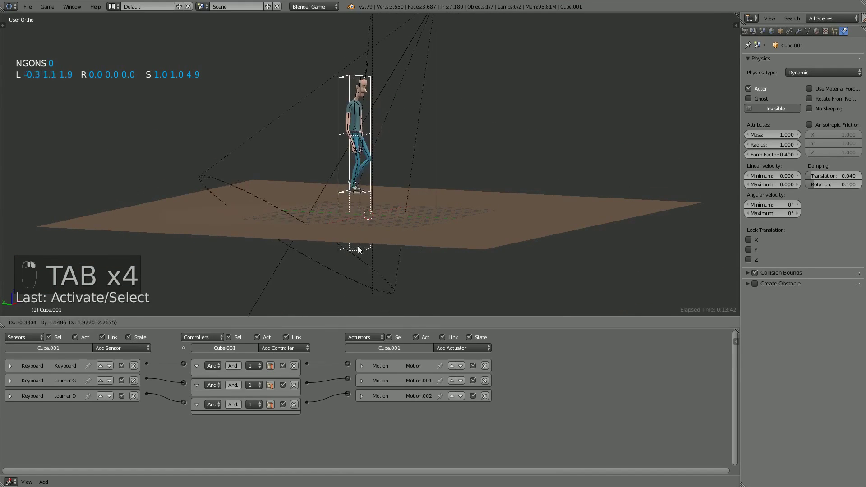
{"action": "middle_click_drag", "start_coordinate": [360, 248], "coordinate": [365, 272]}
{"action": "middle_click_drag", "start_coordinate": [371, 220], "coordinate": [380, 206]}
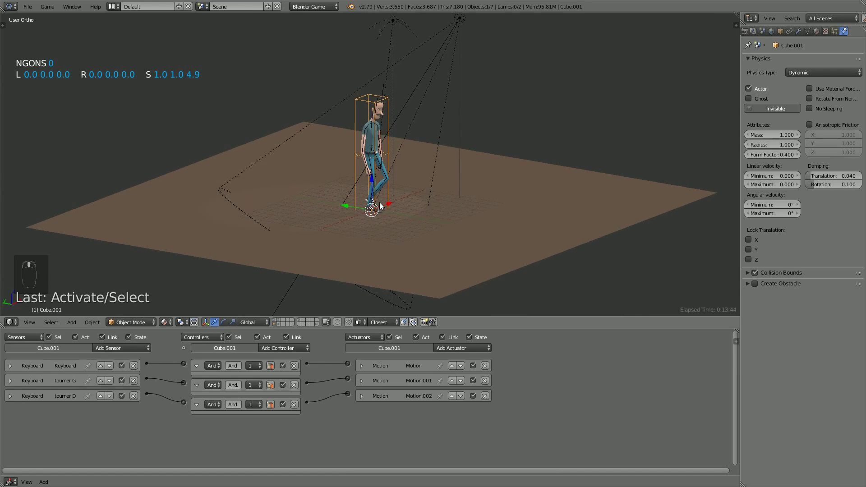
Step: Set the cube's origin with Origin to Geometry
{"action": "key", "text": "t"}
{"action": "left_click", "coordinate": [38, 83]}
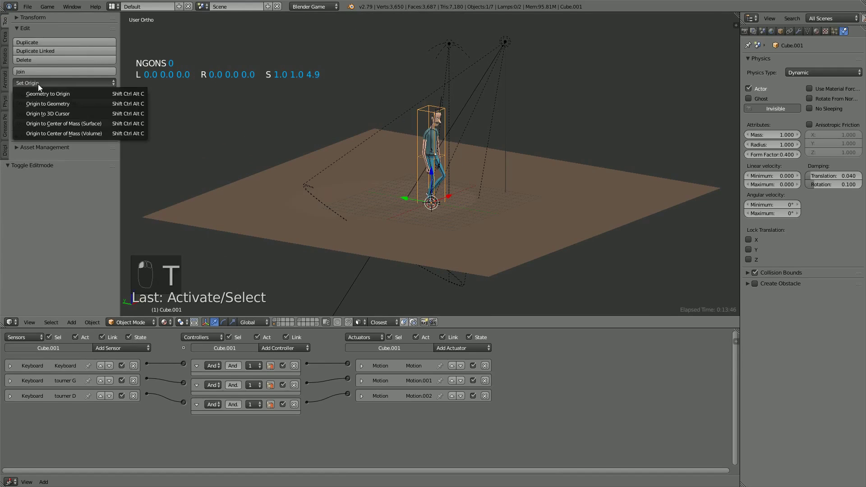
{"action": "left_click", "coordinate": [66, 104]}
{"action": "key", "text": "t"}
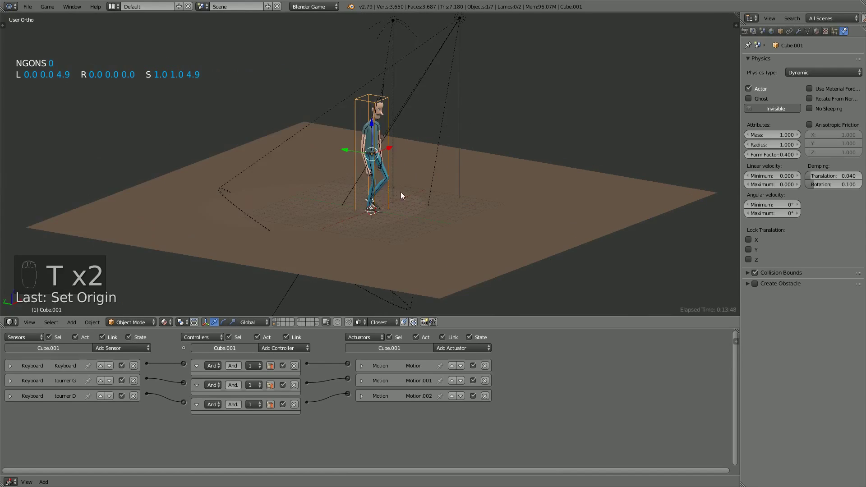
Step: Run the game and walk and turn the character to test the cube's collision with its recentred origin
{"action": "mouse_move", "coordinate": [401, 192]}
{"action": "middle_mouse_down"}
{"action": "mouse_move", "coordinate": [410, 161]}
{"action": "mouse_move", "coordinate": [409, 189]}
{"action": "middle_mouse_up"}
{"action": "scroll", "coordinate": [399, 187], "scroll_direction": "up", "scroll_amount": 1}
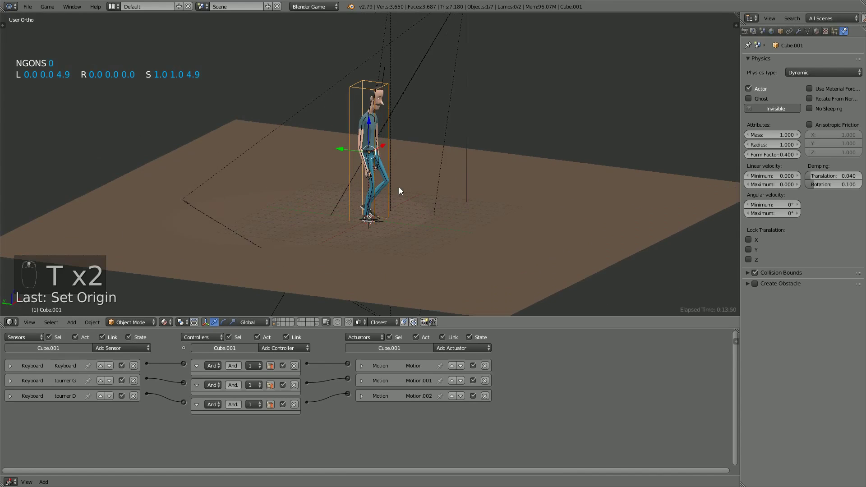
{"action": "key", "text": "p"}
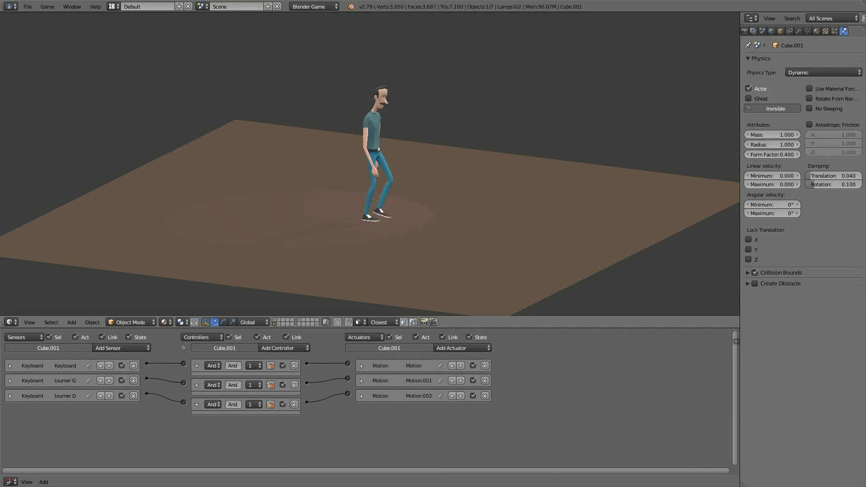
{"action": "key", "text": "Up"}
{"action": "key", "text": "Left"}
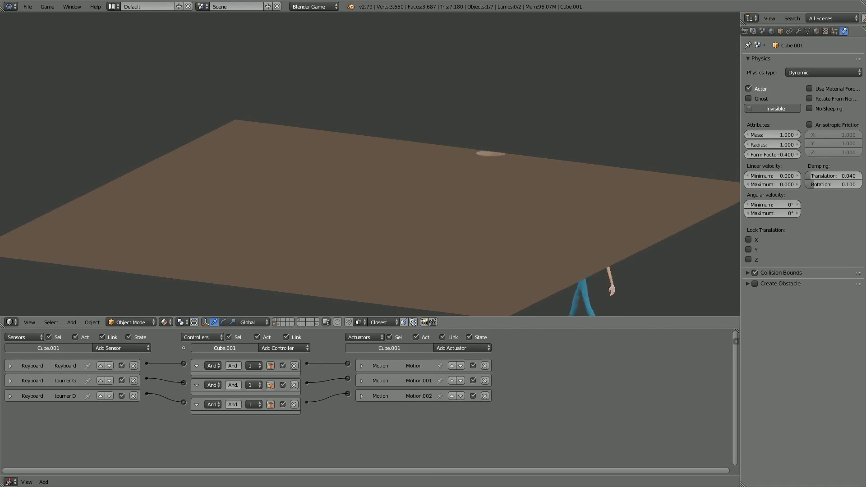
{"action": "key", "text": "Escape"}
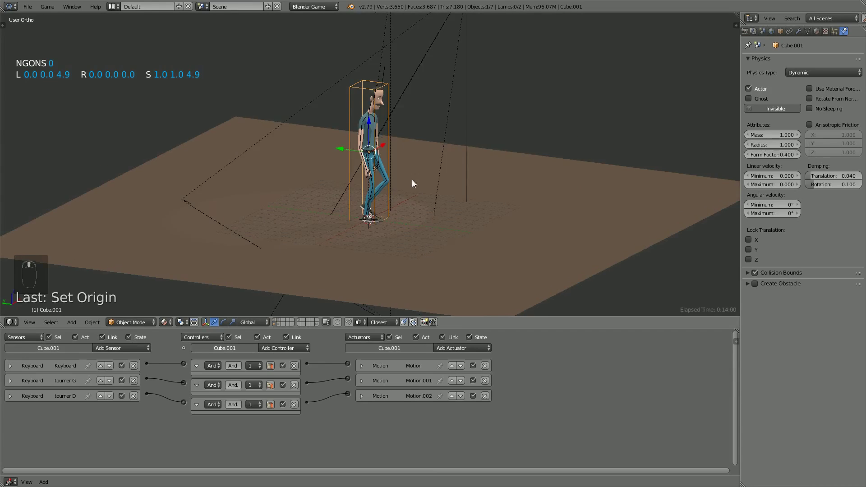
Step: Save the Blender file, overwriting the existing version
{"action": "middle_click_drag", "start_coordinate": [412, 180], "coordinate": [445, 163]}
{"action": "key", "text": "ctrl+s"}
{"action": "left_click", "coordinate": [445, 159]}
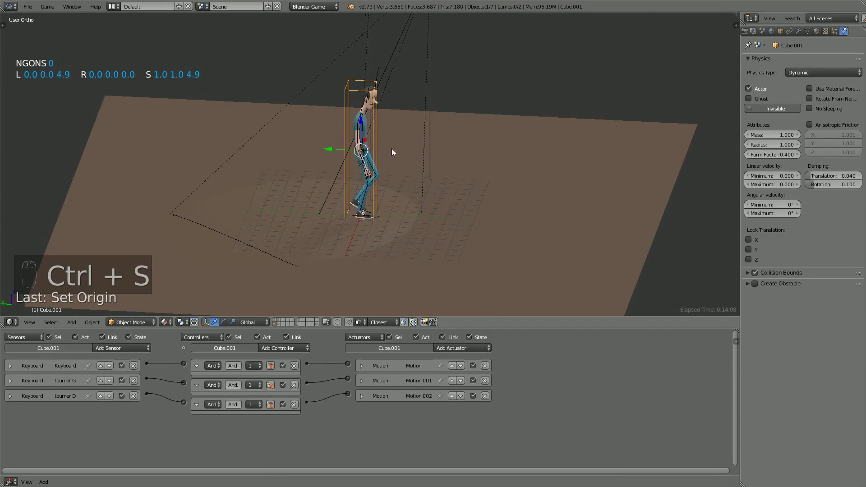
Step: Show the second layer with the other animation armatures together with the character's layer
{"action": "middle_click_drag", "start_coordinate": [393, 148], "coordinate": [420, 183]}
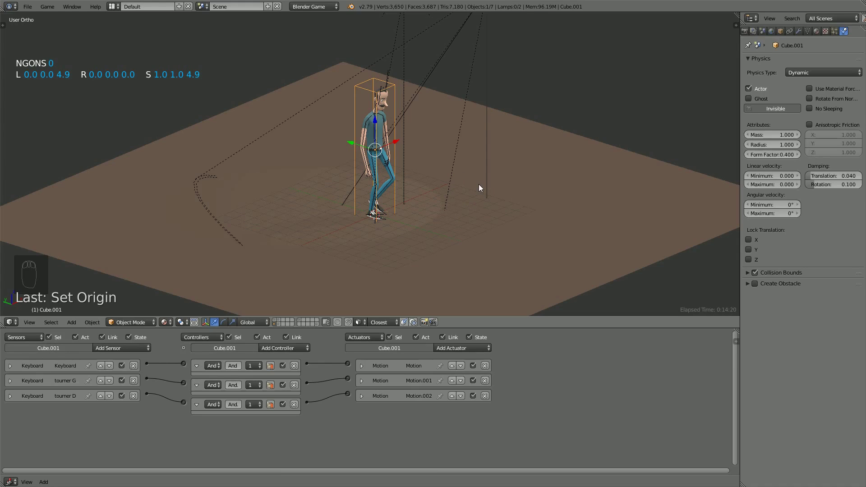
{"action": "left_click", "coordinate": [280, 320], "text": "shift"}
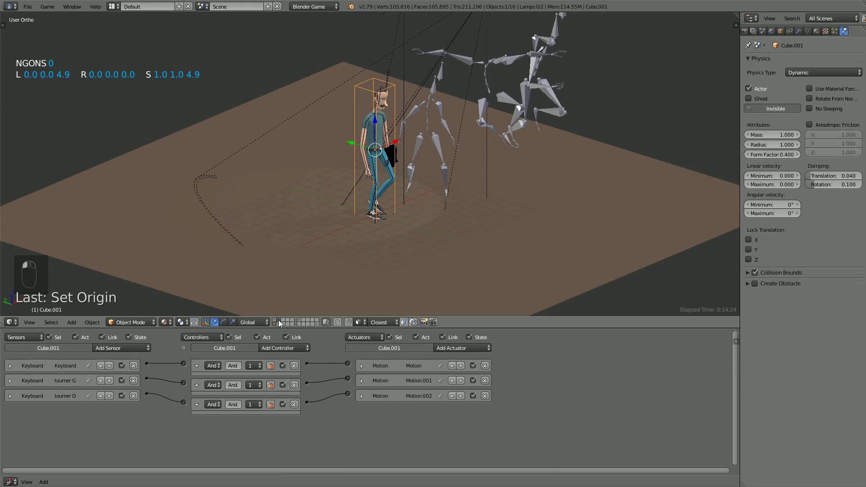
{"action": "middle_click_drag", "start_coordinate": [500, 131], "coordinate": [476, 185], "text": "shift"}
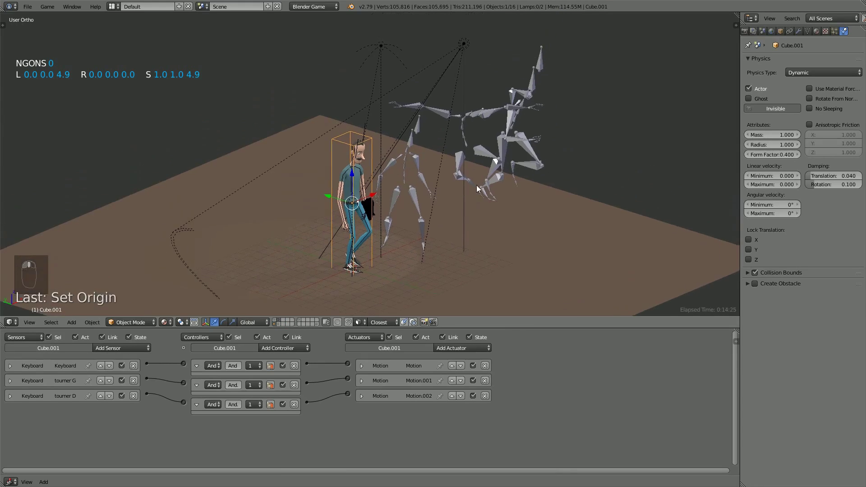
Step: Isolate the standing armature, Armature.001, and display its keyframes in the Dope Sheet in place of the Logic Editor
{"action": "right_click", "coordinate": [413, 143]}
{"action": "mouse_move", "coordinate": [426, 189]}
{"action": "middle_mouse_down"}
{"action": "mouse_move", "coordinate": [378, 186]}
{"action": "mouse_move", "coordinate": [430, 186]}
{"action": "mouse_move", "coordinate": [420, 192]}
{"action": "middle_mouse_up"}
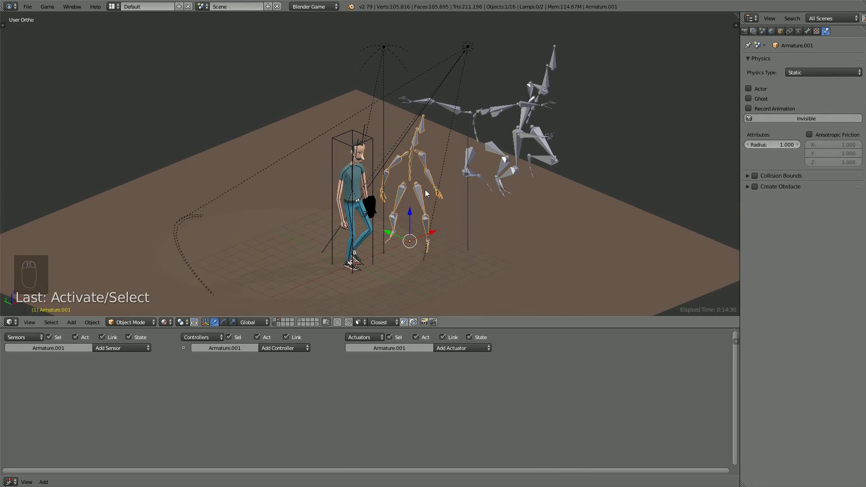
{"action": "key", "text": "shift+h"}
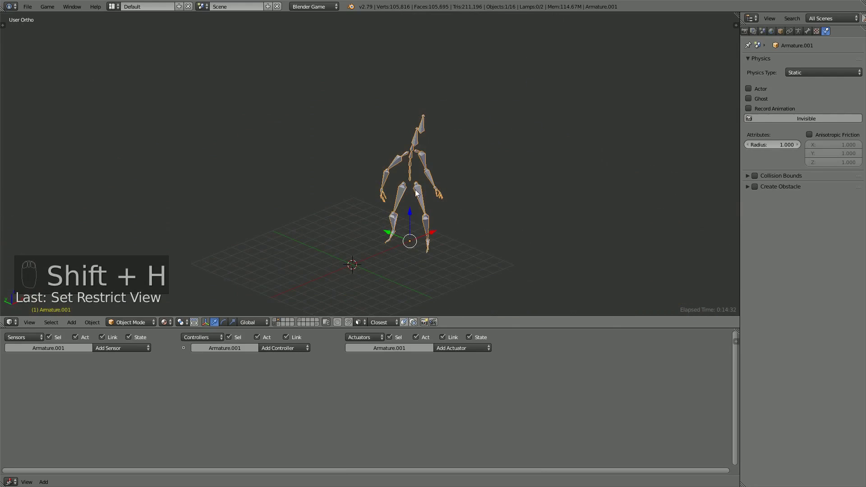
{"action": "left_click", "coordinate": [17, 483]}
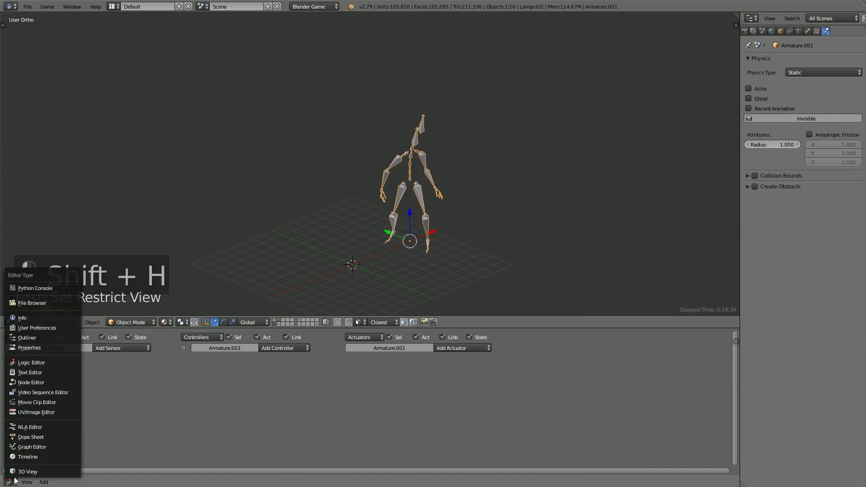
{"action": "left_click", "coordinate": [28, 438]}
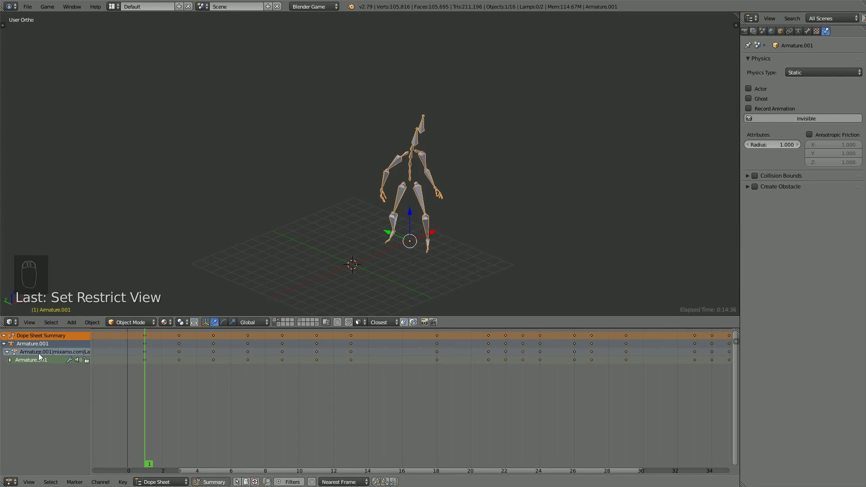
Step: Rename the action of Armature.001 to IDLE and unhide all objects
{"action": "double_click", "coordinate": [42, 353]}
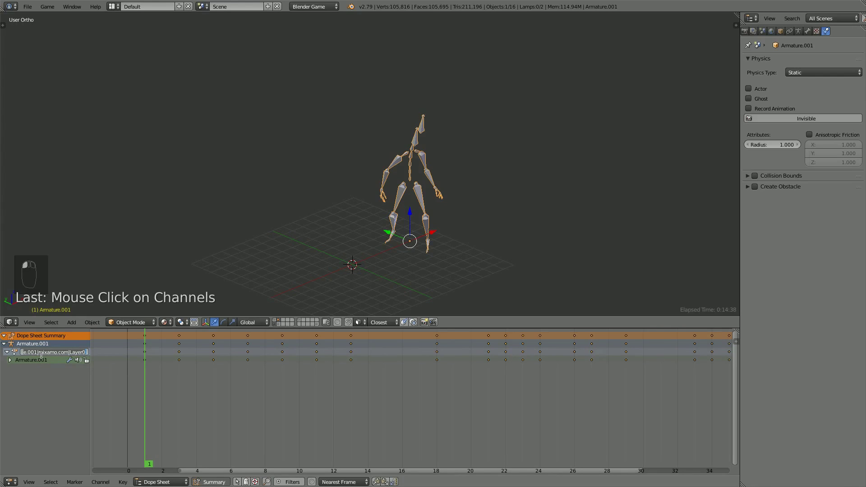
{"action": "type", "text": "IDLE"}
{"action": "key", "text": "Return"}
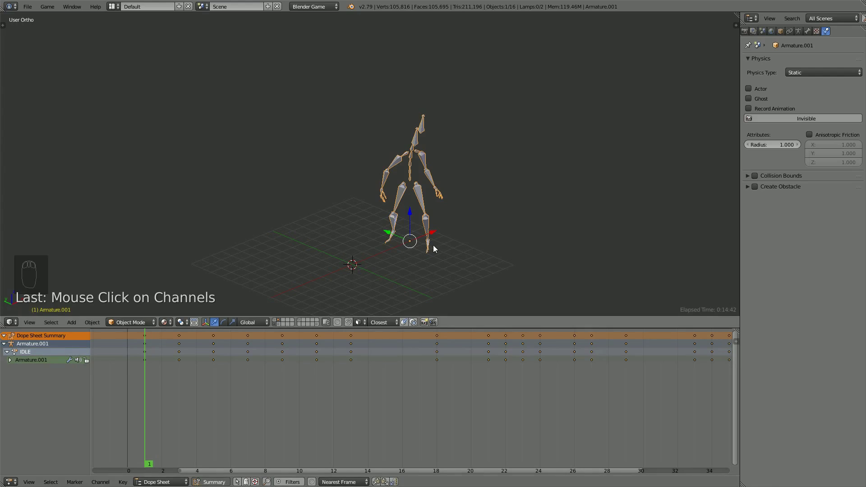
{"action": "key", "text": "alt+h"}
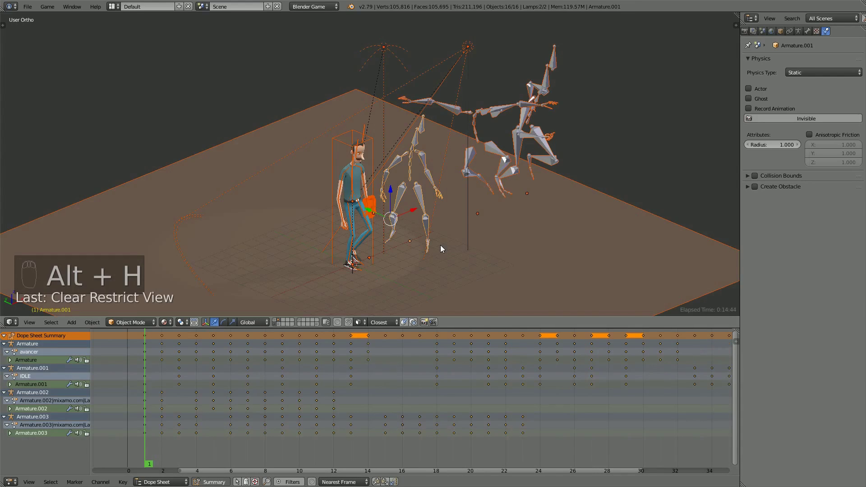
Step: Isolate the jumping armature, Armature.002, rename its action to Jump and unhide the other objects
{"action": "right_click", "coordinate": [479, 116]}
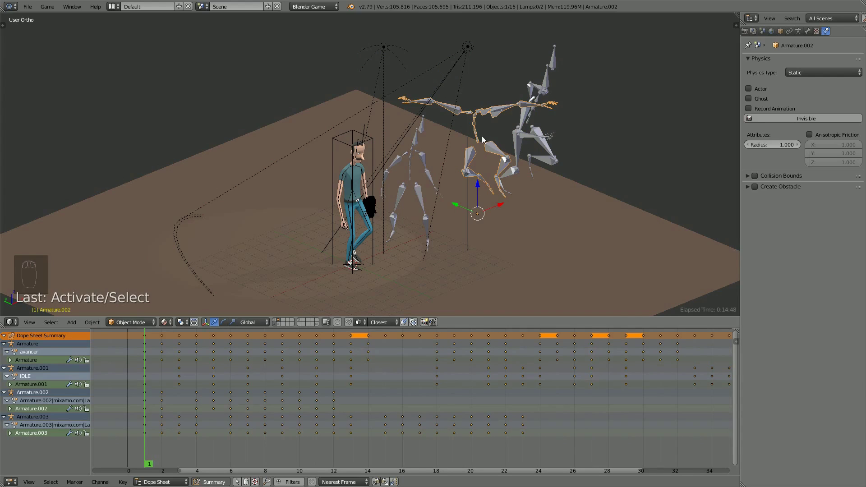
{"action": "right_click_drag", "start_coordinate": [489, 121], "coordinate": [477, 132]}
{"action": "key", "text": "Escape"}
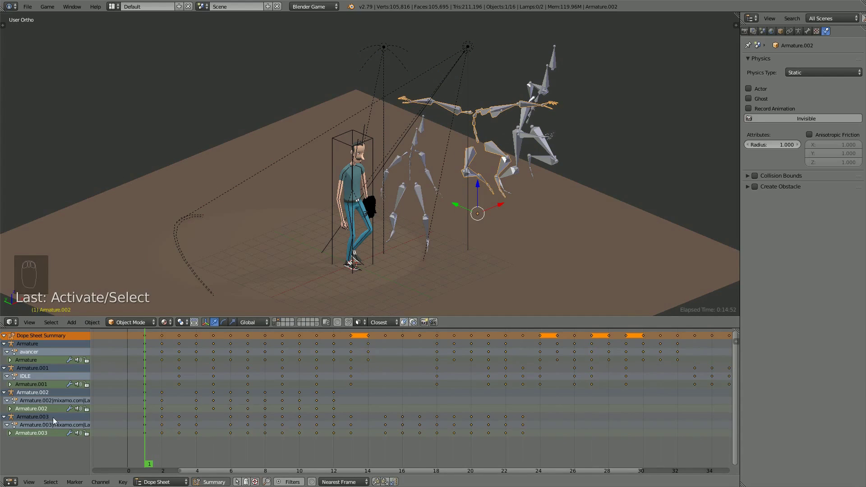
{"action": "key", "text": "shift+h"}
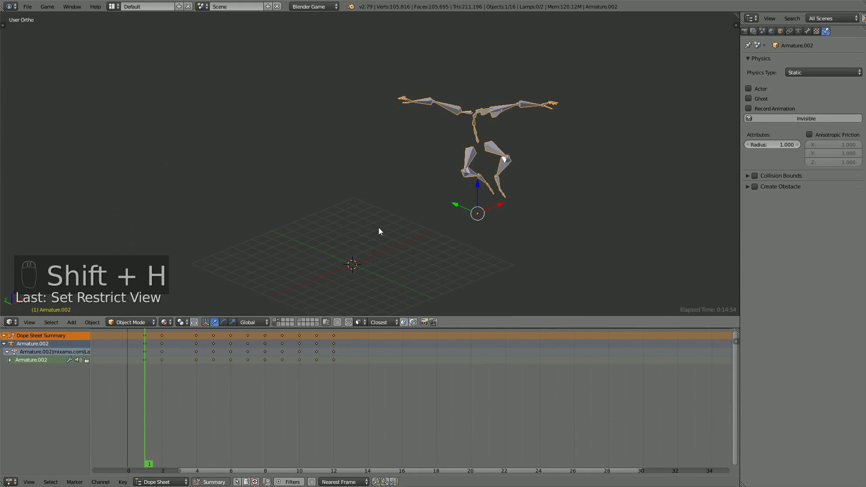
{"action": "left_click", "coordinate": [47, 352]}
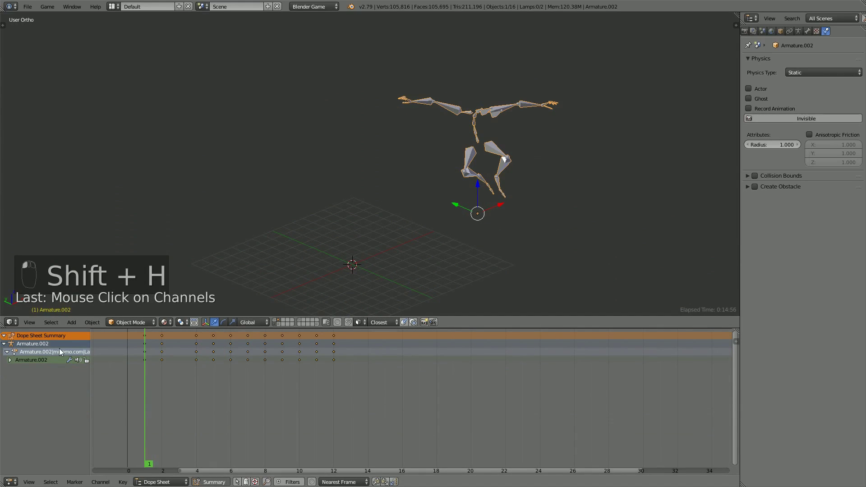
{"action": "double_click", "coordinate": [49, 353]}
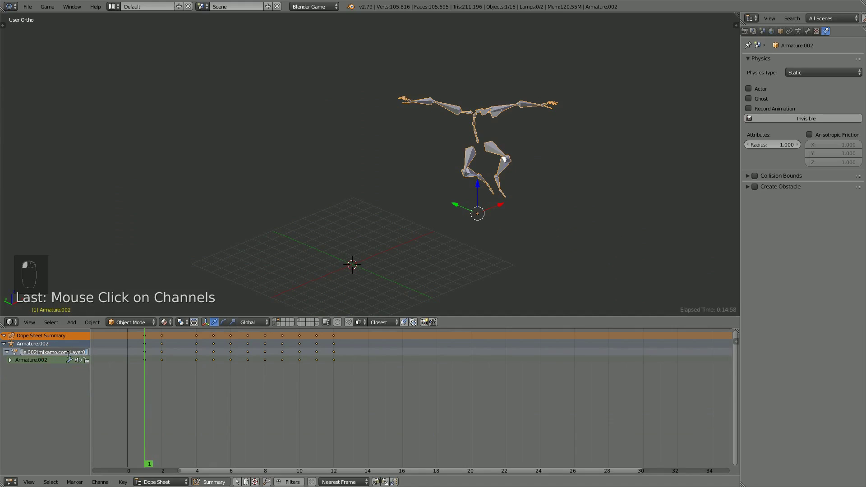
{"action": "key", "text": "BackSpace"}
{"action": "type", "text": "Jump"}
{"action": "key", "text": "Return"}
{"action": "key", "text": "alt+h"}
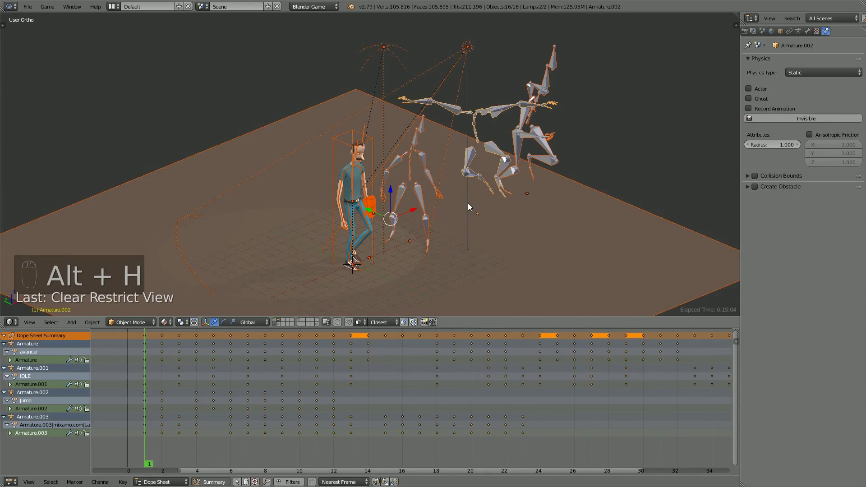
Step: Isolate the running armature, Armature.003, rename its action to run, then unhide everything and clear the selection
{"action": "right_click", "coordinate": [558, 99]}
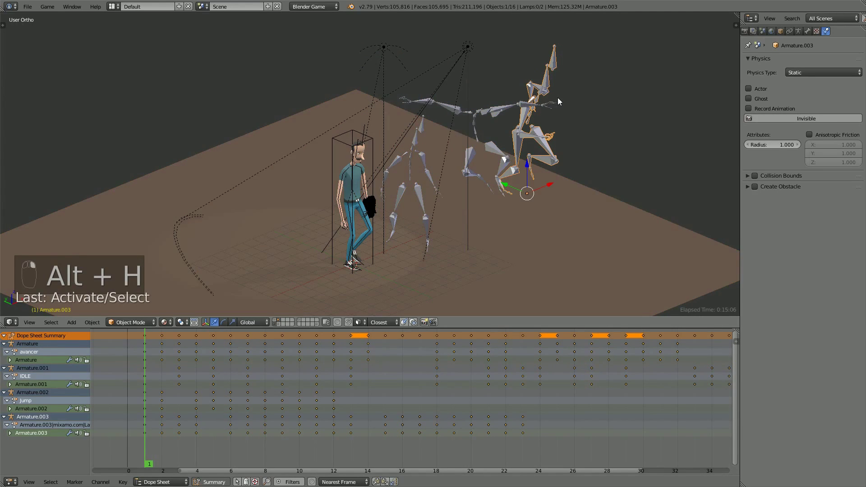
{"action": "key", "text": "shift+h"}
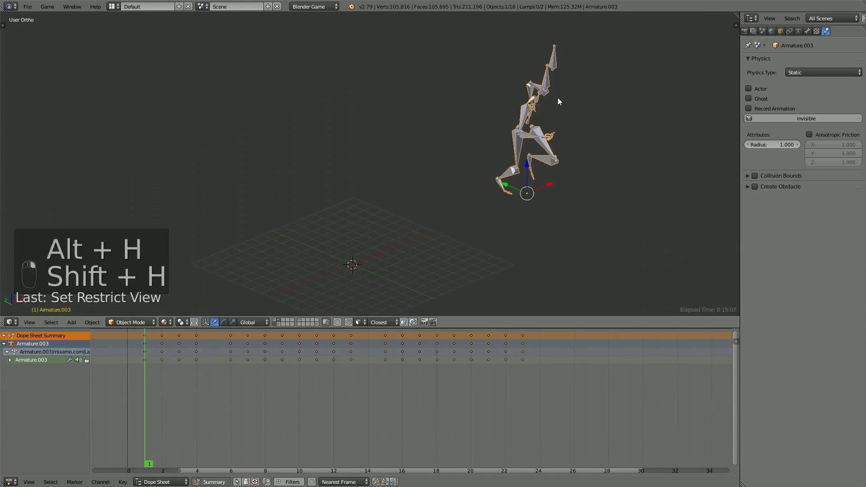
{"action": "double_click", "coordinate": [41, 354]}
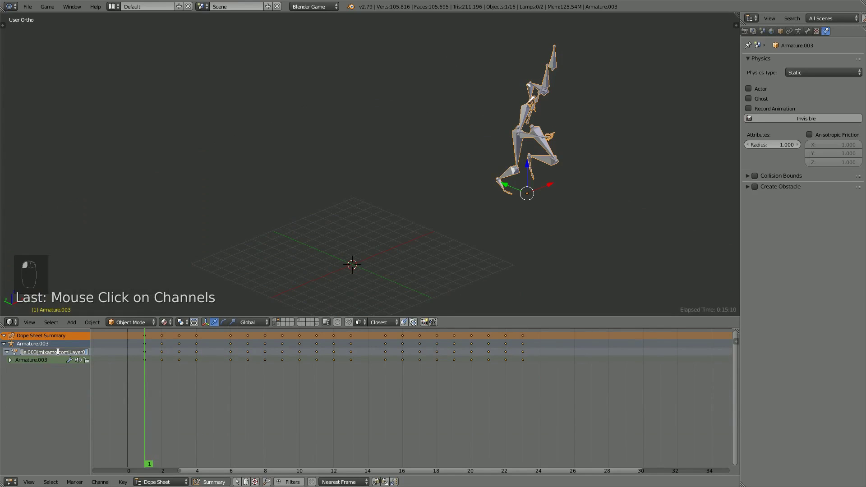
{"action": "type", "text": "run"}
{"action": "key", "text": "Return"}
{"action": "key", "text": "alt+h"}
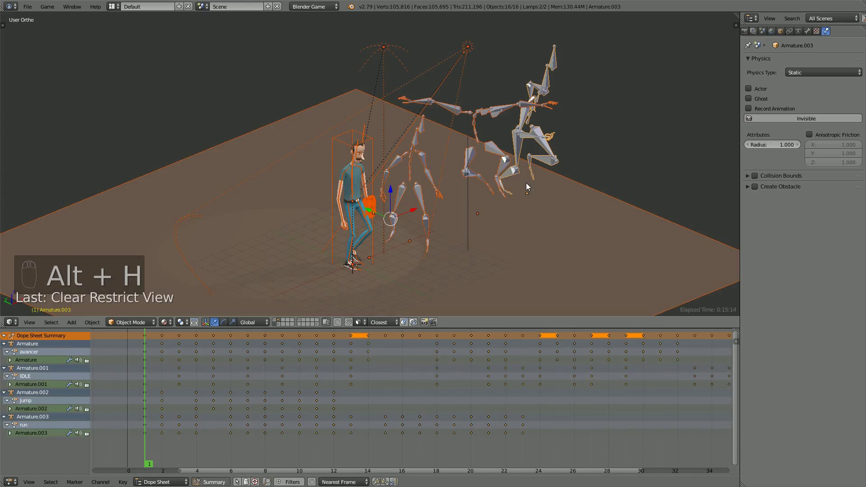
{"action": "key", "text": "a"}
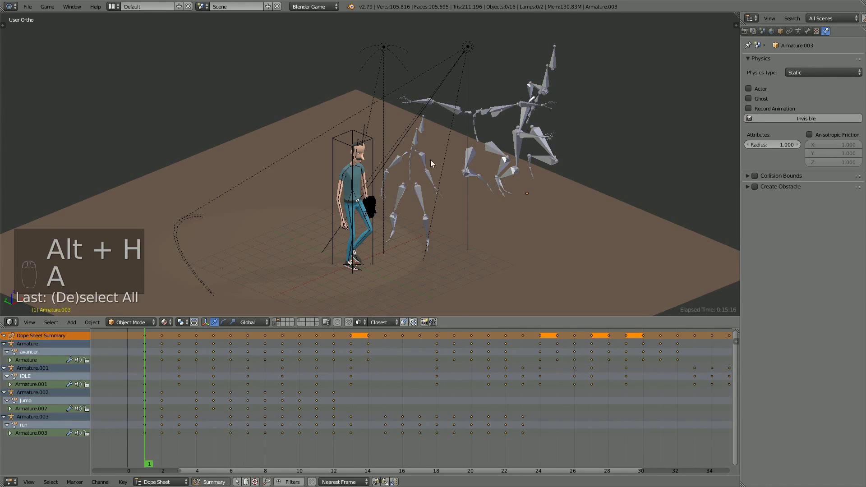
Step: Move the stray head mesh beside the character's hand, Cylinder.006, to layer 10
{"action": "middle_click_drag", "start_coordinate": [431, 160], "coordinate": [379, 205]}
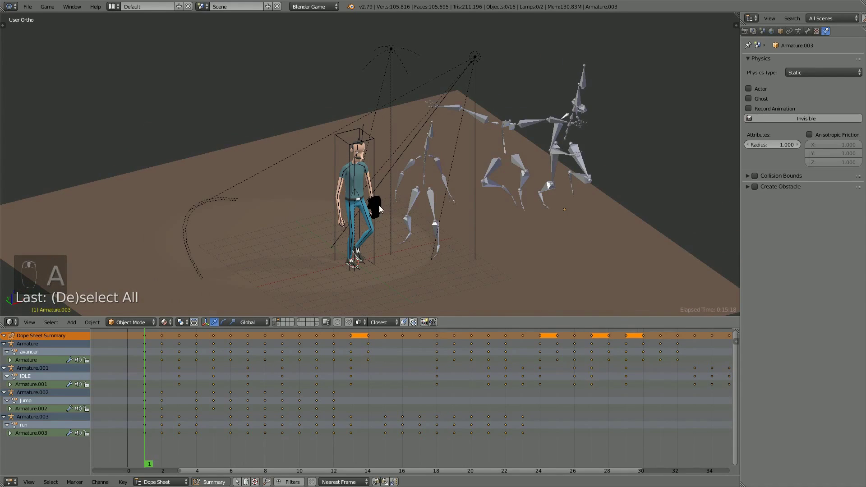
{"action": "right_click", "coordinate": [378, 206]}
{"action": "scroll", "coordinate": [387, 230], "scroll_direction": "up", "scroll_amount": 2}
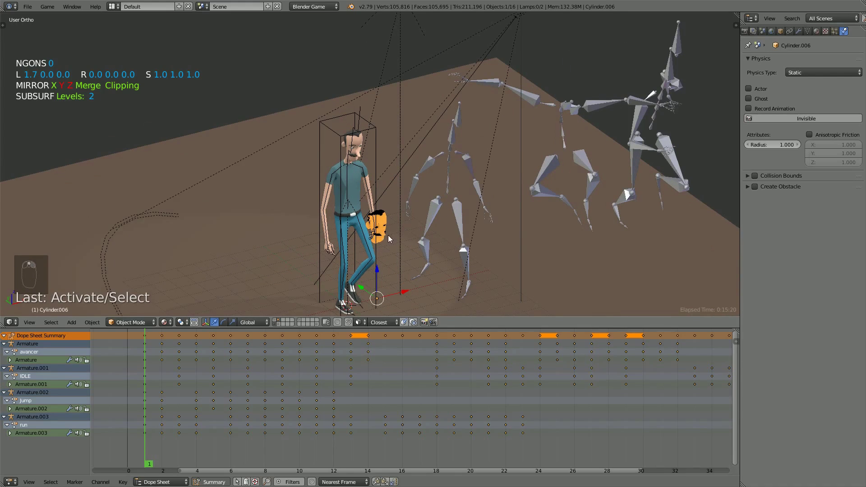
{"action": "scroll", "coordinate": [361, 246], "scroll_direction": "down", "scroll_amount": 3}
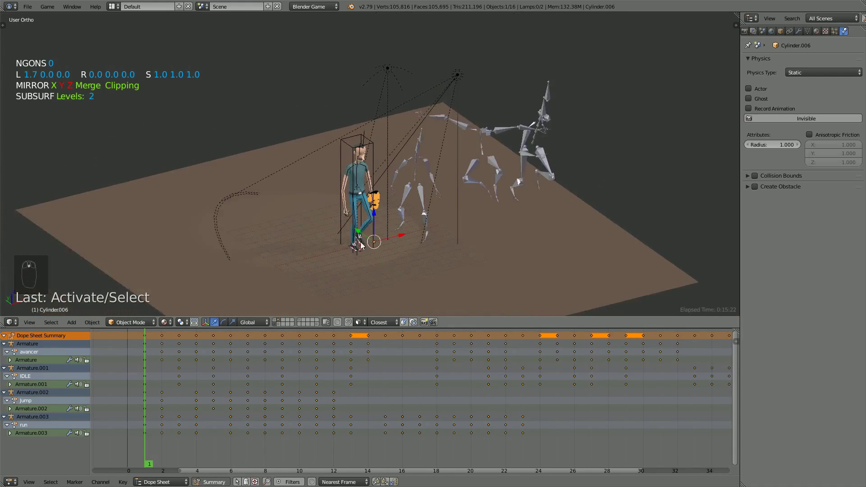
{"action": "middle_click_drag", "start_coordinate": [361, 246], "coordinate": [402, 221]}
{"action": "scroll", "coordinate": [402, 221], "scroll_direction": "up", "scroll_amount": 4}
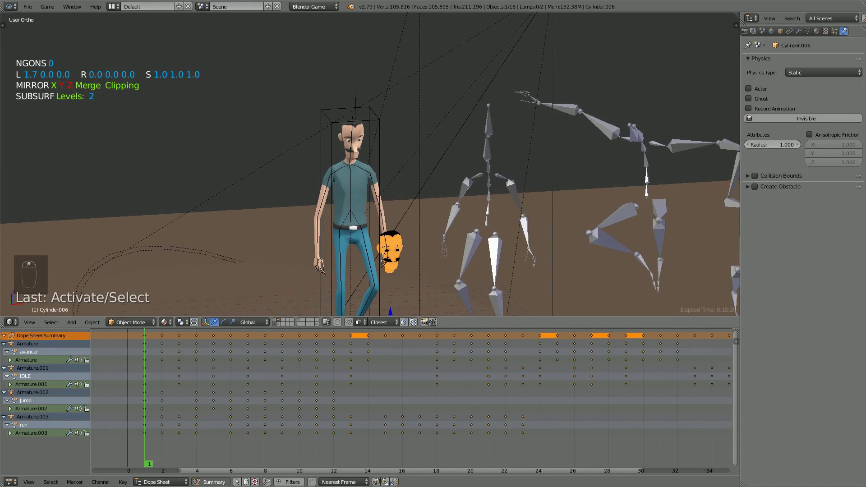
{"action": "scroll", "coordinate": [391, 260], "scroll_direction": "down", "scroll_amount": 3}
{"action": "scroll", "coordinate": [391, 225], "scroll_direction": "up", "scroll_amount": 2}
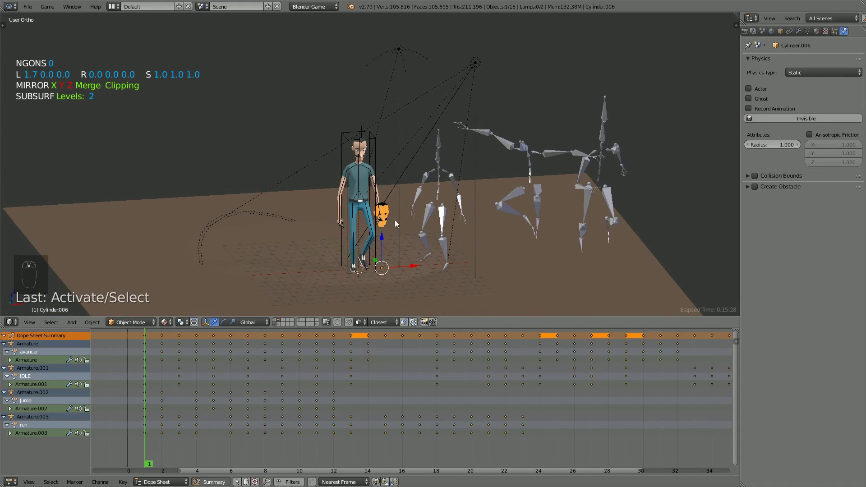
{"action": "key", "text": "m"}
{"action": "left_click", "coordinate": [563, 234]}
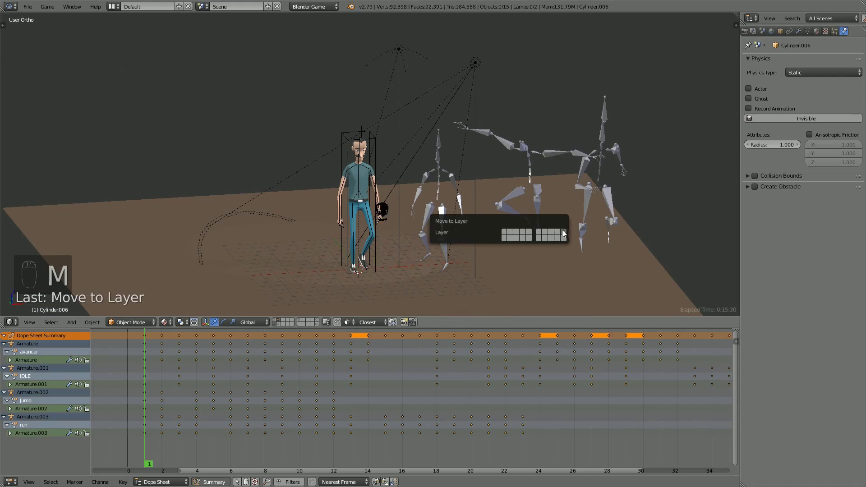
Step: Move the stray meshes Cylinder.009 and Cylinder.007 beside the character's hand to layer 10
{"action": "right_click", "coordinate": [387, 211]}
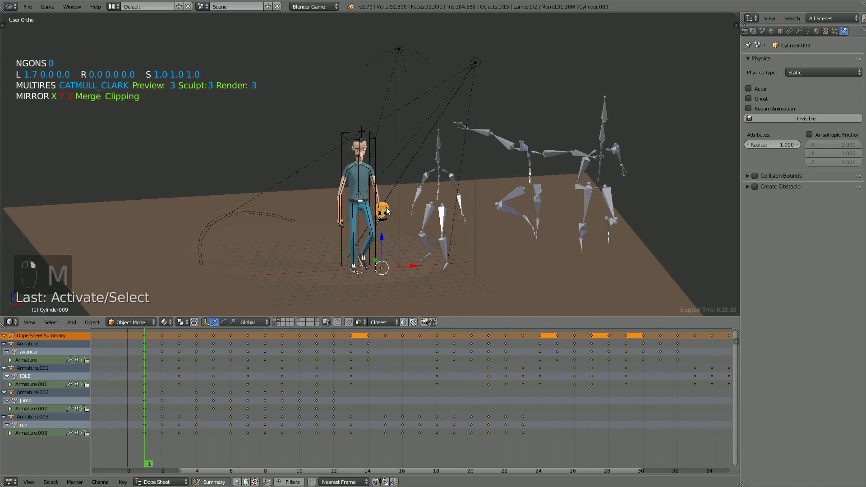
{"action": "key", "text": "m"}
{"action": "left_click", "coordinate": [518, 224]}
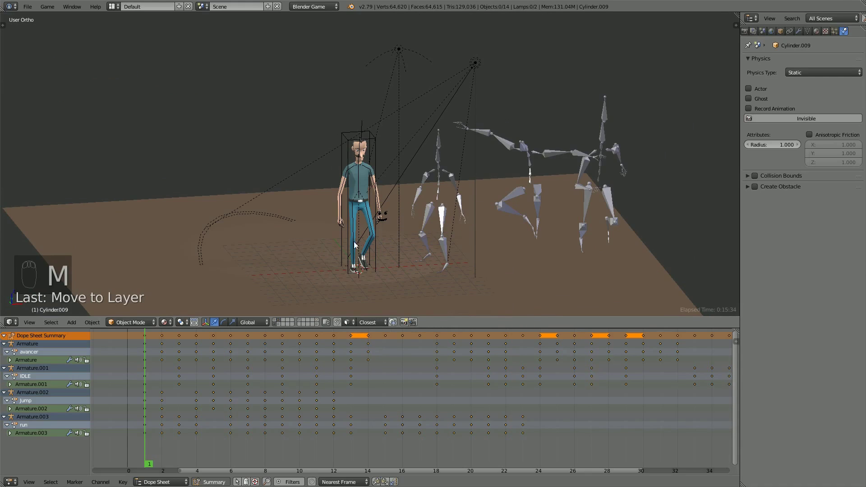
{"action": "right_click", "coordinate": [384, 221]}
{"action": "key", "text": "m"}
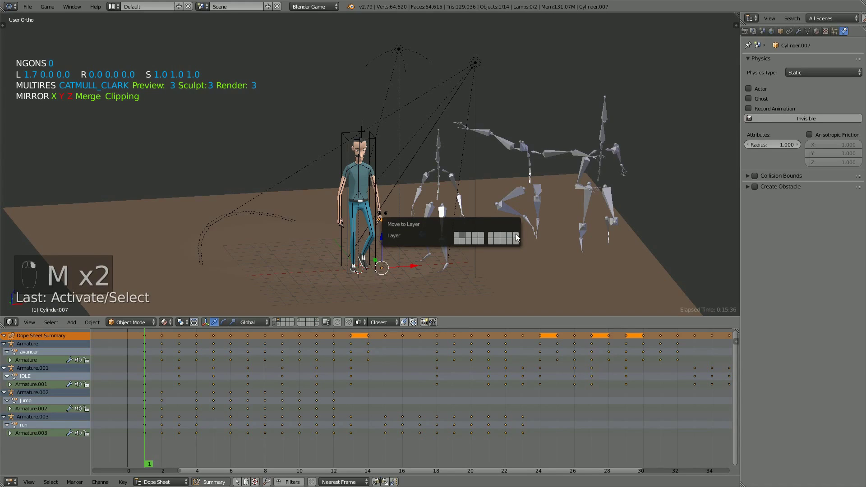
{"action": "left_click", "coordinate": [516, 238]}
Step: Move the stray eyebrows mesh, Cylinder.008, beside the character's hand to layer 10
{"action": "right_click", "coordinate": [386, 214]}
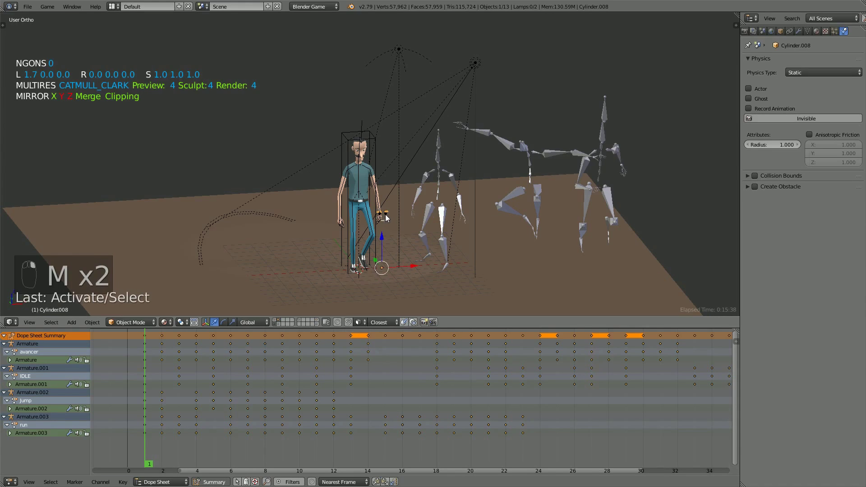
{"action": "key", "text": "KP_Decimal"}
{"action": "key", "text": "m"}
{"action": "key", "text": "m"}
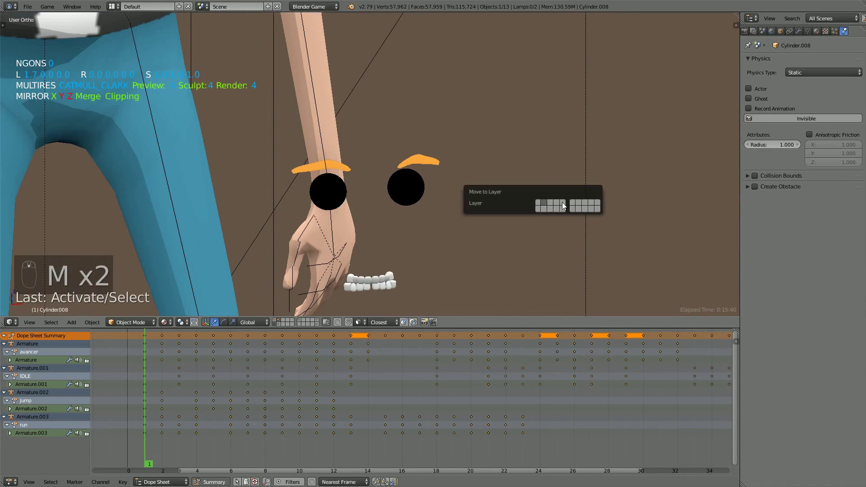
{"action": "left_click", "coordinate": [598, 204]}
Step: Move the stray black eyes, Sphere.001, and the teeth mesh, Cube, to layer 10
{"action": "right_click", "coordinate": [408, 189]}
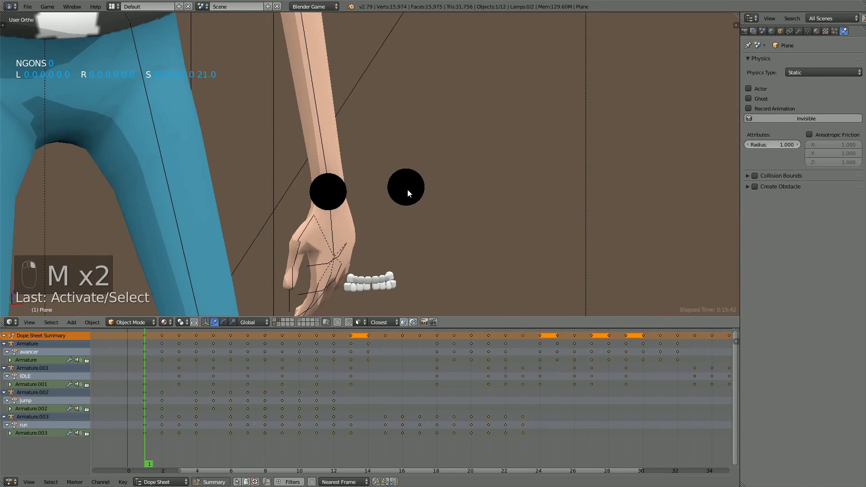
{"action": "key", "text": "m"}
{"action": "left_click", "coordinate": [540, 204]}
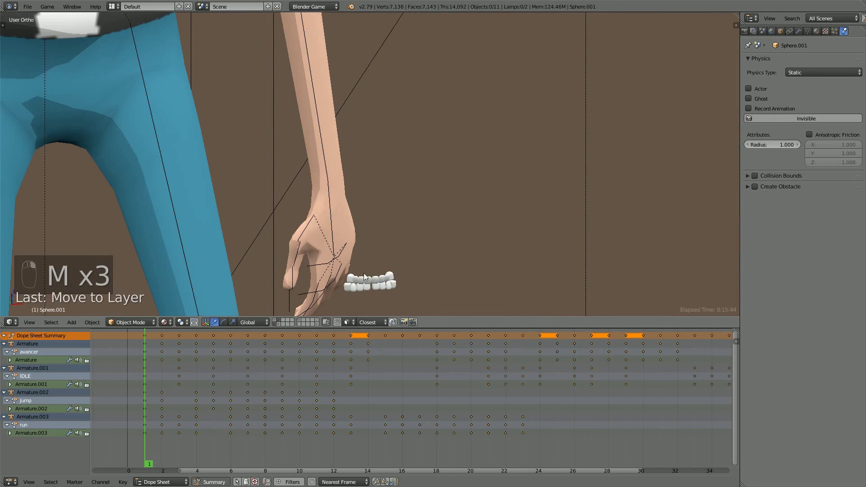
{"action": "right_click", "coordinate": [384, 287]}
{"action": "key", "text": "m"}
{"action": "left_click", "coordinate": [524, 284]}
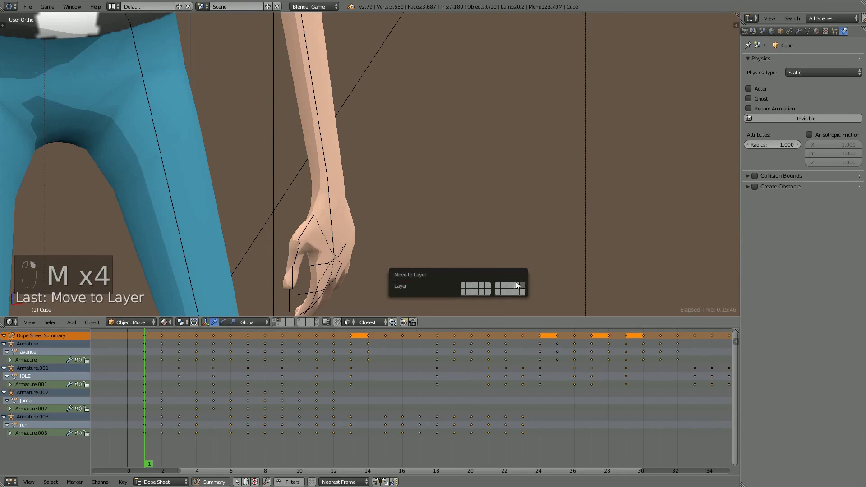
Step: Save the file with the whole scene back in view
{"action": "scroll", "coordinate": [380, 247], "scroll_direction": "down", "scroll_amount": 8}
{"action": "middle_click_drag", "start_coordinate": [367, 186], "coordinate": [310, 298]}
{"action": "key", "text": "ctrl+s"}
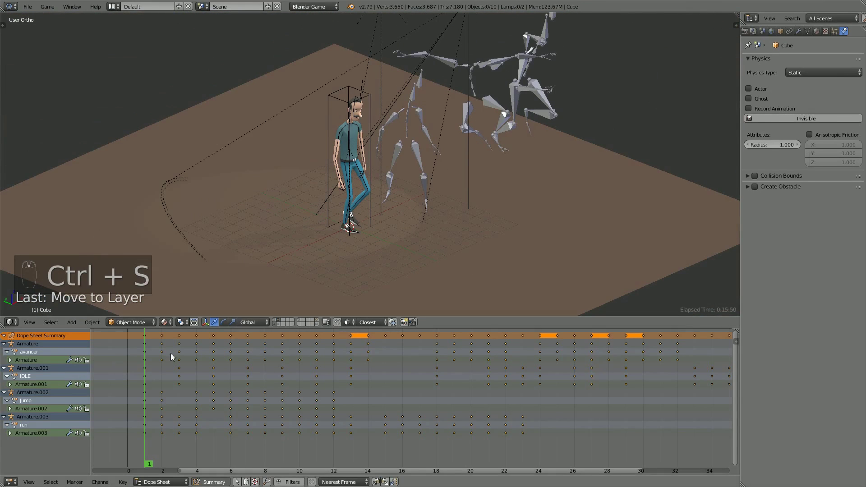
Step: Replace the Dope Sheet with a slightly shorter Logic Editor and select the character's Armature to show its logic bricks
{"action": "left_click", "coordinate": [11, 482]}
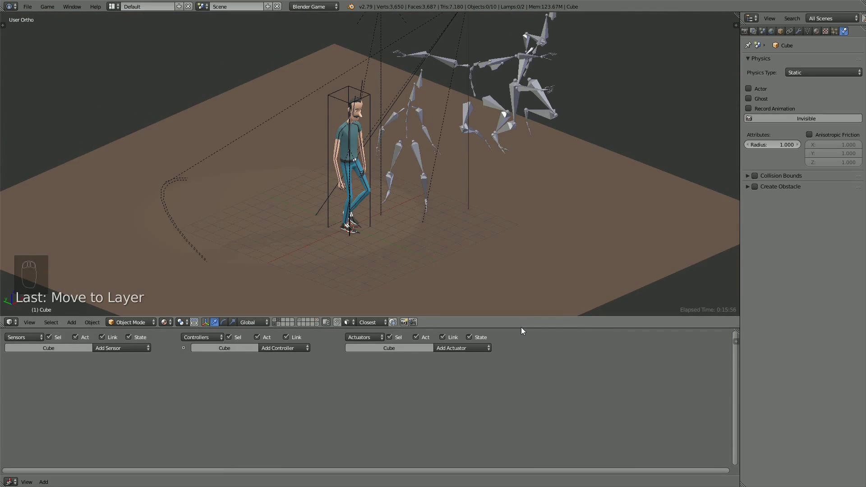
{"action": "left_click_drag", "start_coordinate": [523, 333], "coordinate": [523, 358]}
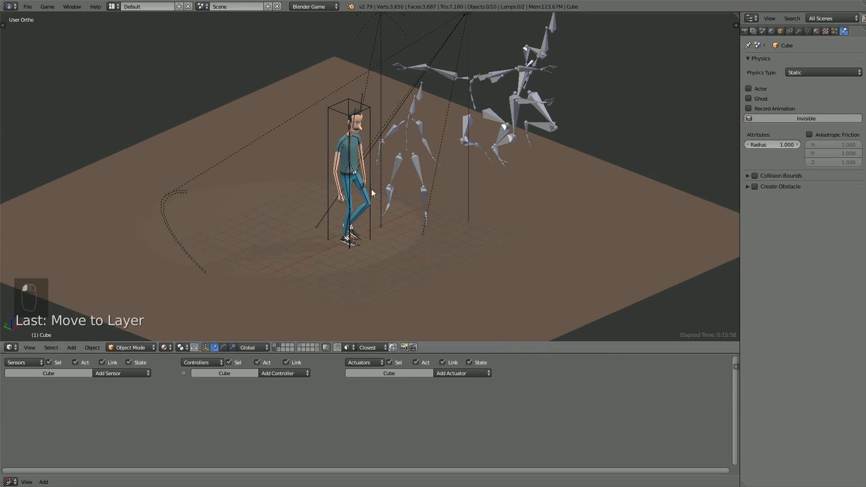
{"action": "scroll", "coordinate": [345, 166], "scroll_direction": "up", "scroll_amount": 3}
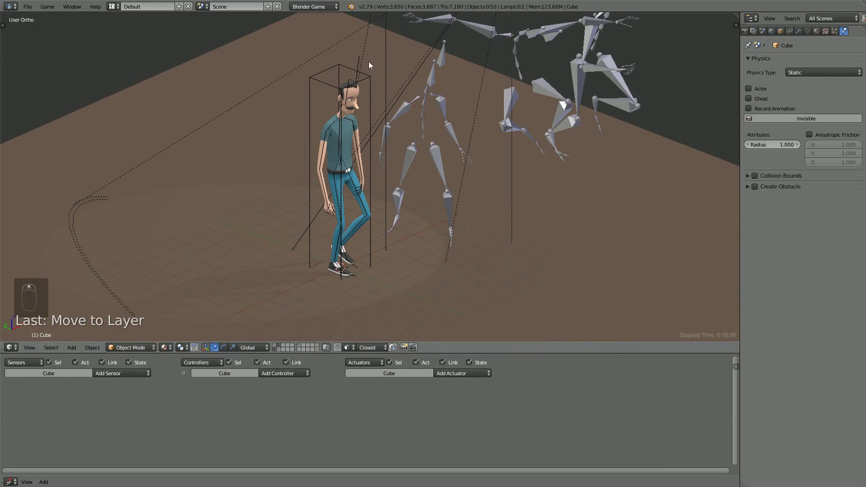
{"action": "right_click", "coordinate": [358, 61]}
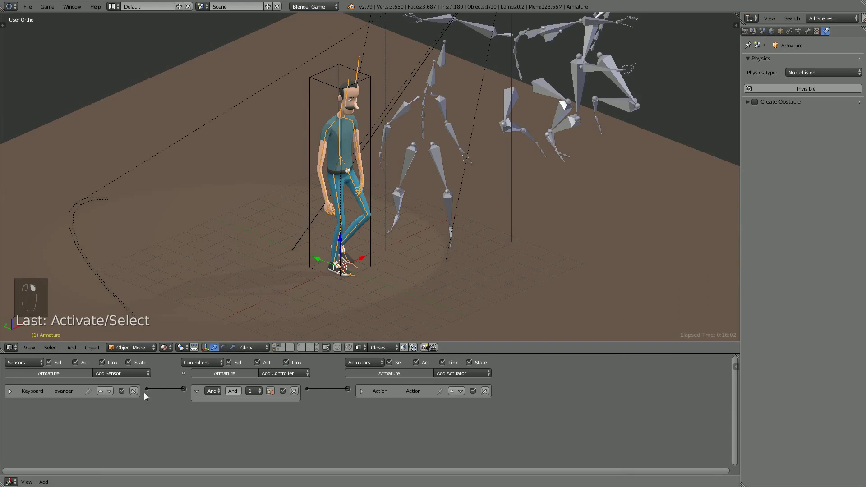
{"action": "middle_click_drag", "start_coordinate": [321, 111], "coordinate": [311, 142]}
Step: Add an Always sensor and an Action actuator to the Armature and link them through an And controller
{"action": "left_click", "coordinate": [108, 371]}
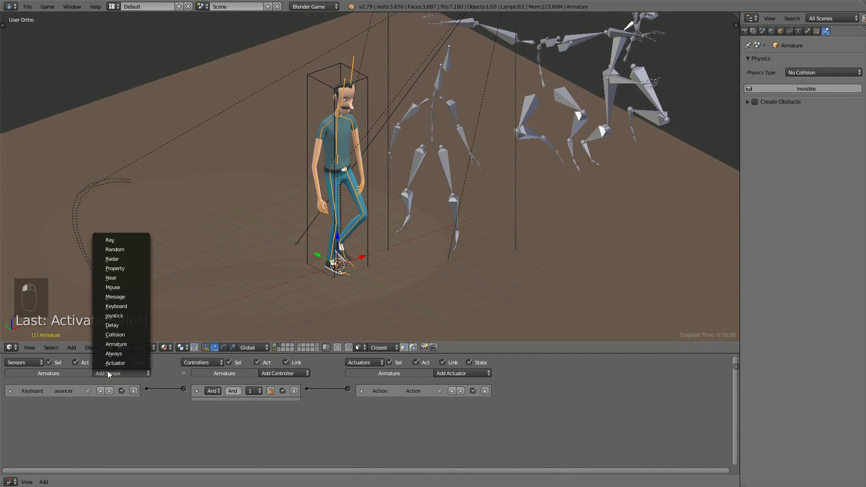
{"action": "left_click", "coordinate": [115, 354]}
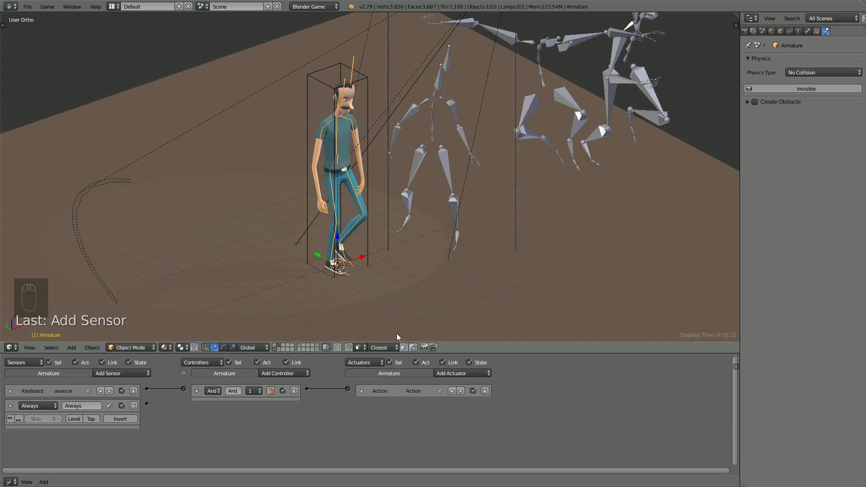
{"action": "left_click", "coordinate": [439, 382]}
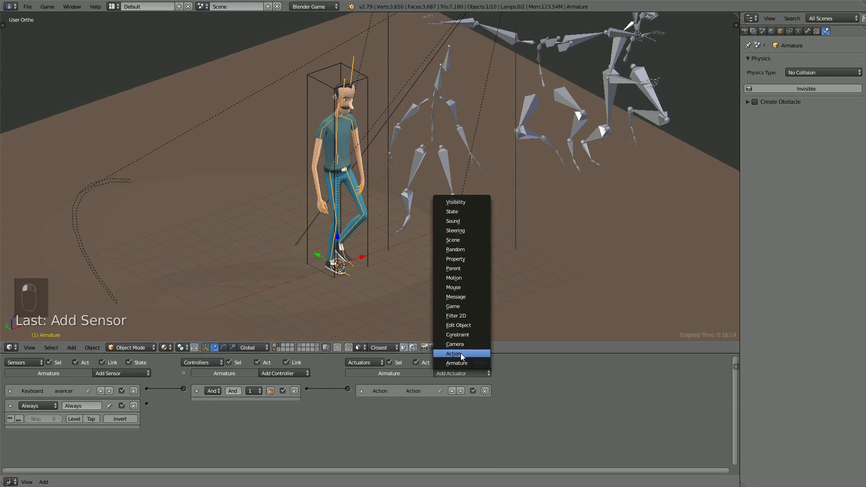
{"action": "left_click", "coordinate": [461, 356]}
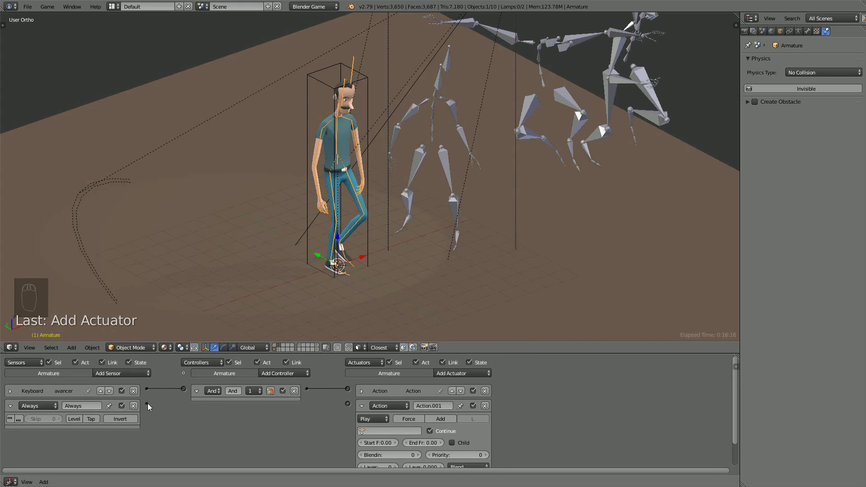
{"action": "left_click_drag", "start_coordinate": [147, 403], "coordinate": [348, 404]}
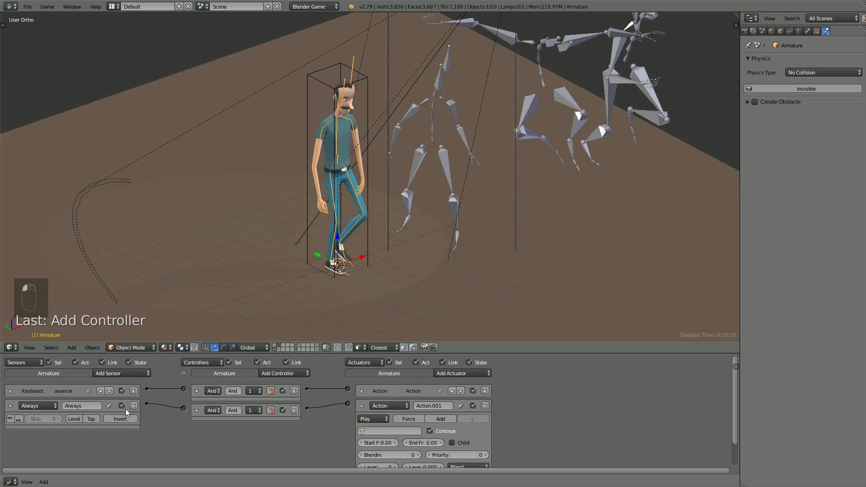
Step: Rename the Always sensor as IDLE and collapse it
{"action": "left_click", "coordinate": [79, 411]}
{"action": "type", "text": "IDLE"}
{"action": "key", "text": "Return"}
{"action": "left_click", "coordinate": [10, 406]}
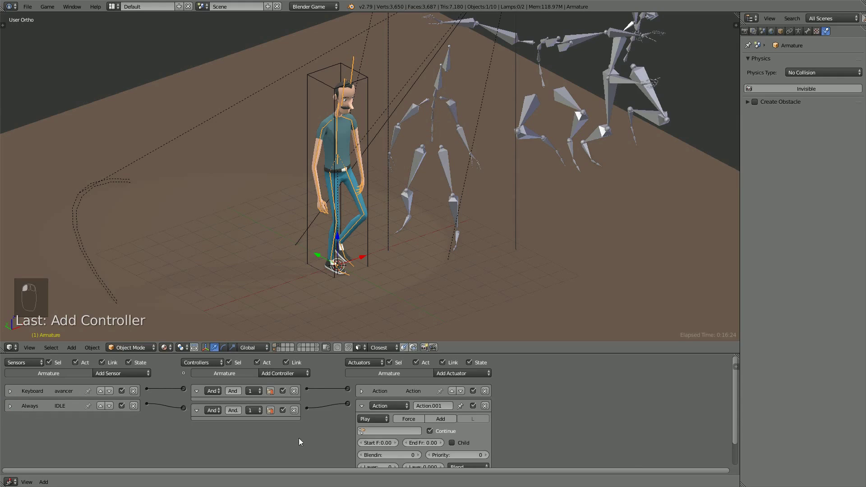
Step: Assign the IDLE action to the second Action actuator and set its play mode to Loop Stop
{"action": "scroll", "coordinate": [370, 433], "scroll_direction": "up", "scroll_amount": 2, "text": "ctrl"}
{"action": "left_click", "coordinate": [398, 420]}
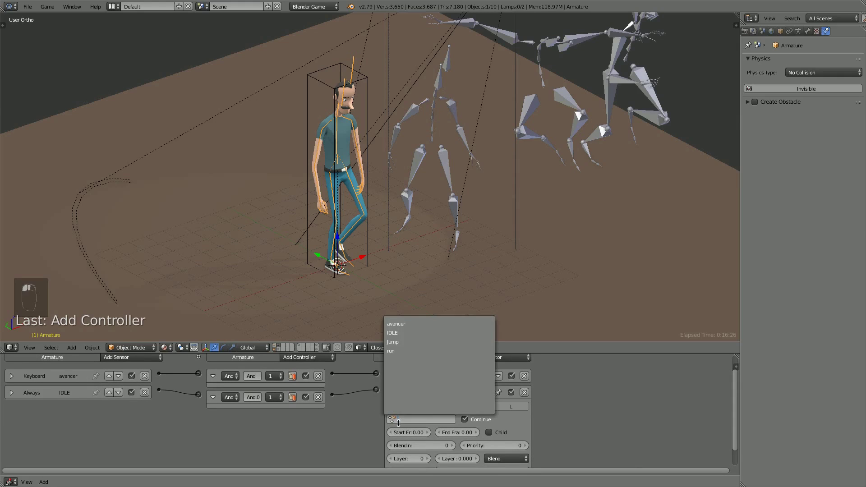
{"action": "left_click", "coordinate": [392, 333]}
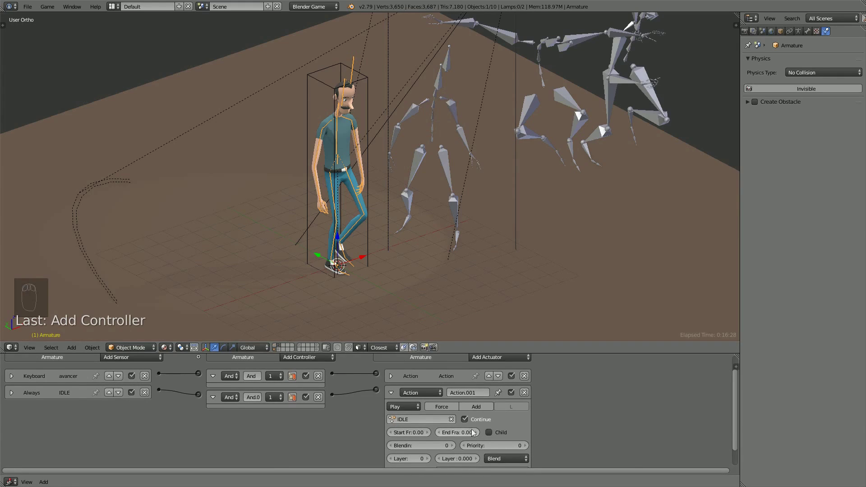
{"action": "middle_click_drag", "start_coordinate": [473, 432], "coordinate": [473, 406]}
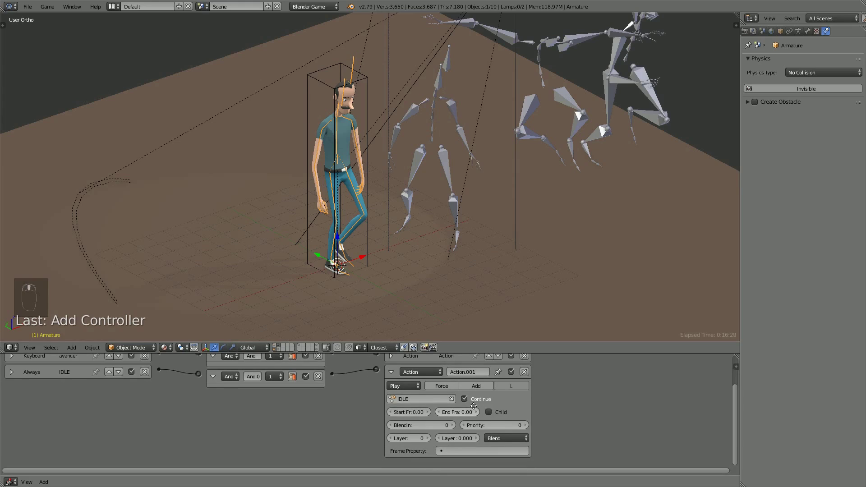
{"action": "left_click", "coordinate": [404, 386]}
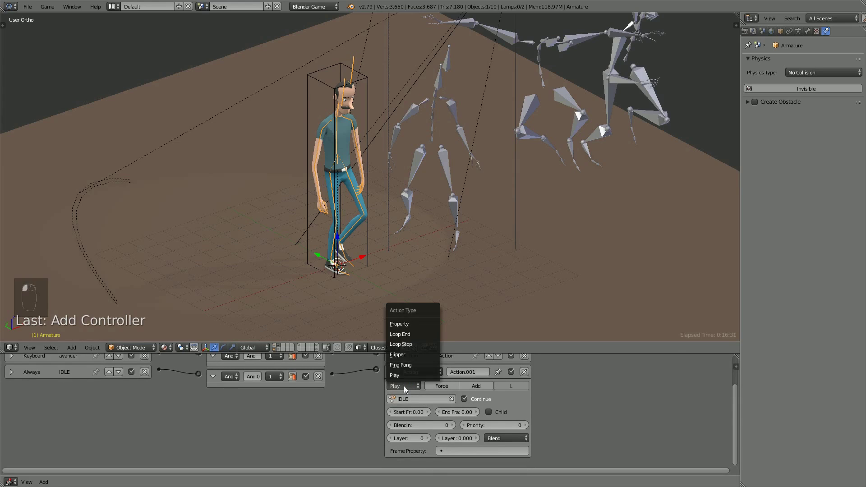
{"action": "left_click", "coordinate": [413, 344]}
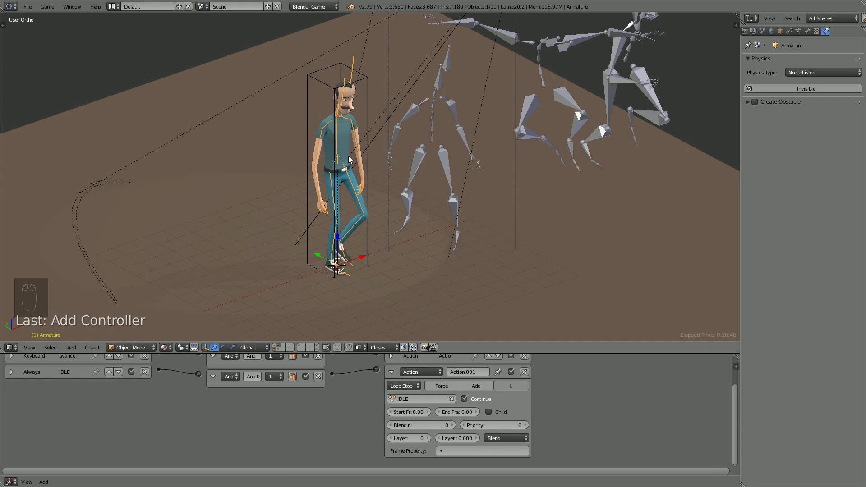
Step: Set the IDLE actuator's priority to 4
{"action": "scroll", "coordinate": [348, 156], "scroll_direction": "down", "scroll_amount": 1}
{"action": "middle_click_drag", "start_coordinate": [352, 178], "coordinate": [375, 189]}
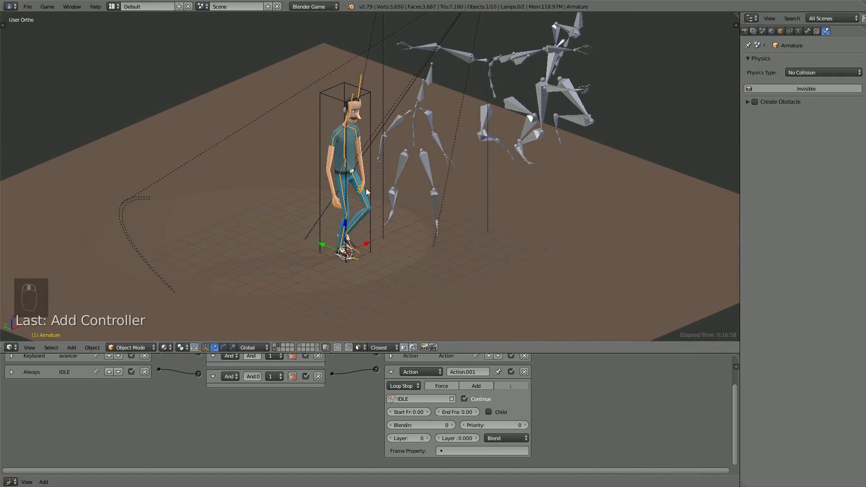
{"action": "left_click", "coordinate": [525, 425]}
{"action": "left_click", "coordinate": [526, 425]}
{"action": "left_click", "coordinate": [525, 425]}
{"action": "left_click", "coordinate": [525, 425]}
{"action": "left_click", "coordinate": [526, 425]}
{"action": "left_click", "coordinate": [526, 425]}
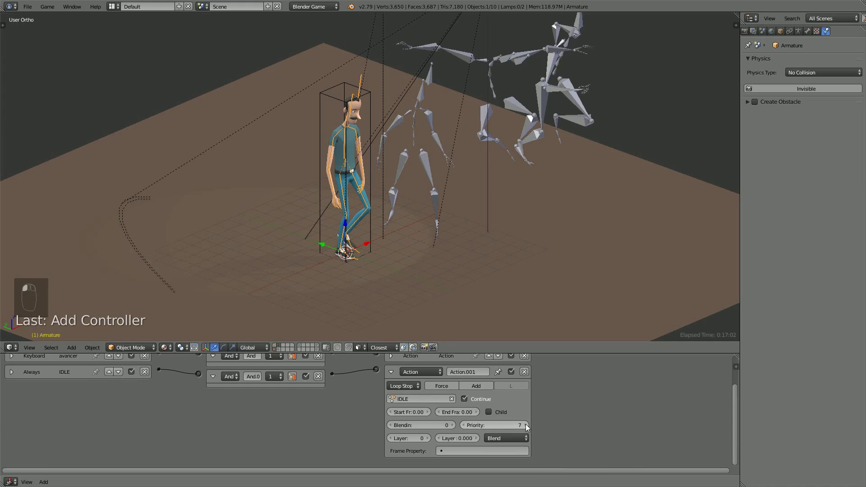
{"action": "left_click", "coordinate": [526, 425]}
{"action": "left_click", "coordinate": [526, 424]}
{"action": "left_click", "coordinate": [526, 425]}
{"action": "left_click_drag", "start_coordinate": [524, 425], "coordinate": [501, 425]}
{"action": "left_click", "coordinate": [462, 425]}
{"action": "left_click", "coordinate": [462, 424]}
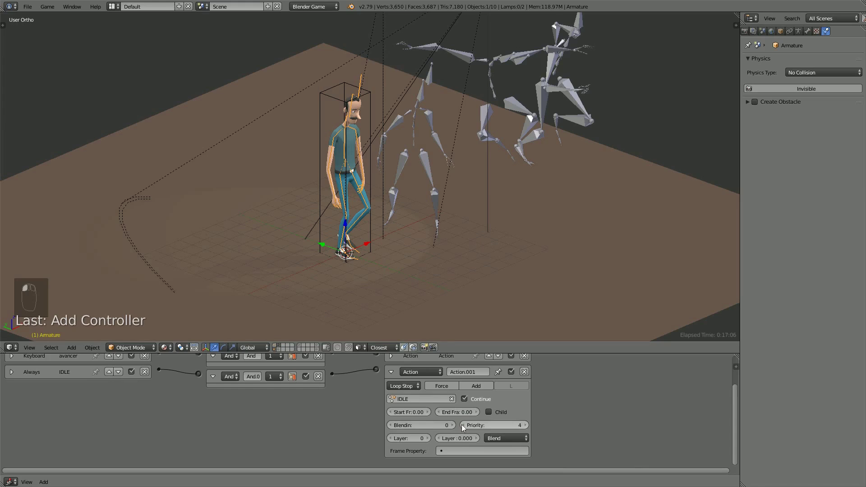
{"action": "left_click", "coordinate": [527, 424]}
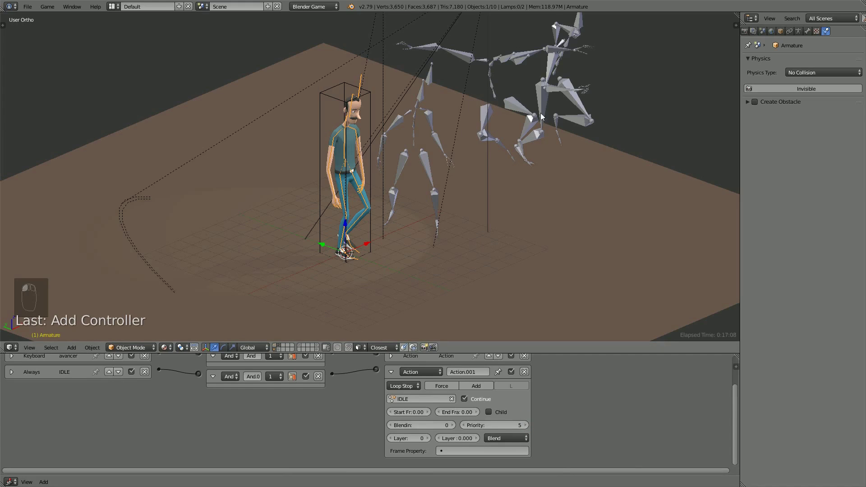
{"action": "left_click", "coordinate": [462, 425]}
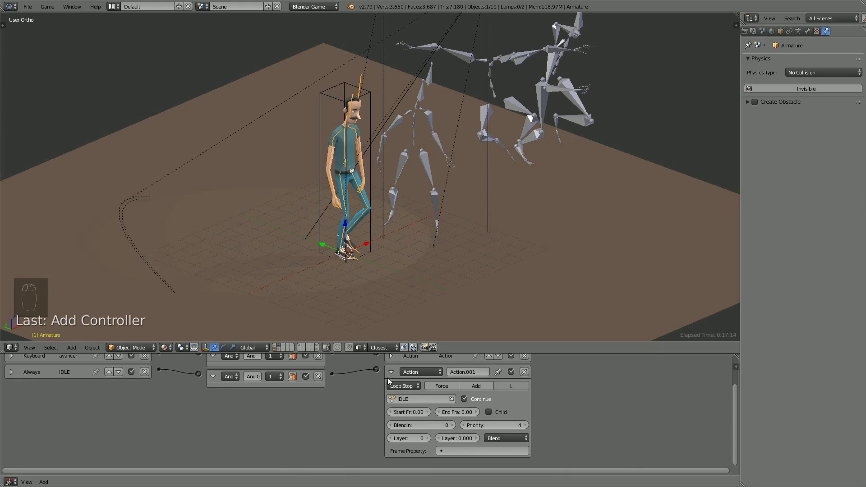
Step: Save the file and run the game to test the character idling, walking forward and turning left
{"action": "key", "text": "ctrl+s"}
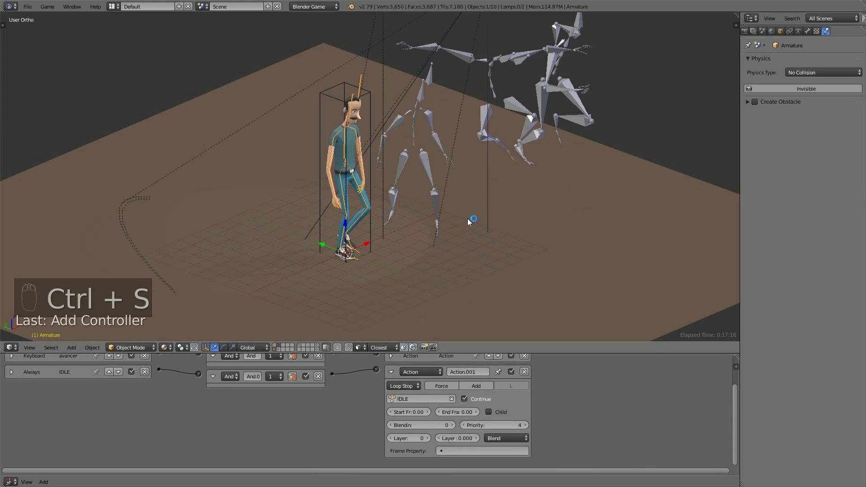
{"action": "key", "text": "p"}
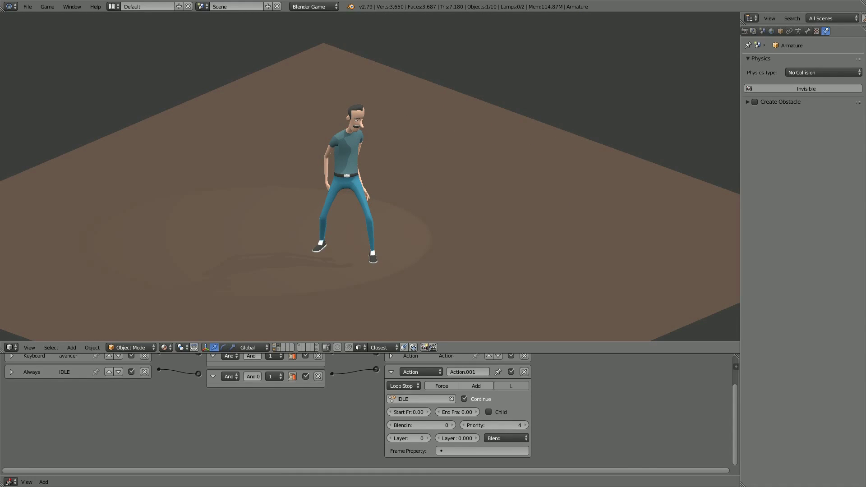
{"action": "key", "text": "Up"}
{"action": "key", "text": "Left"}
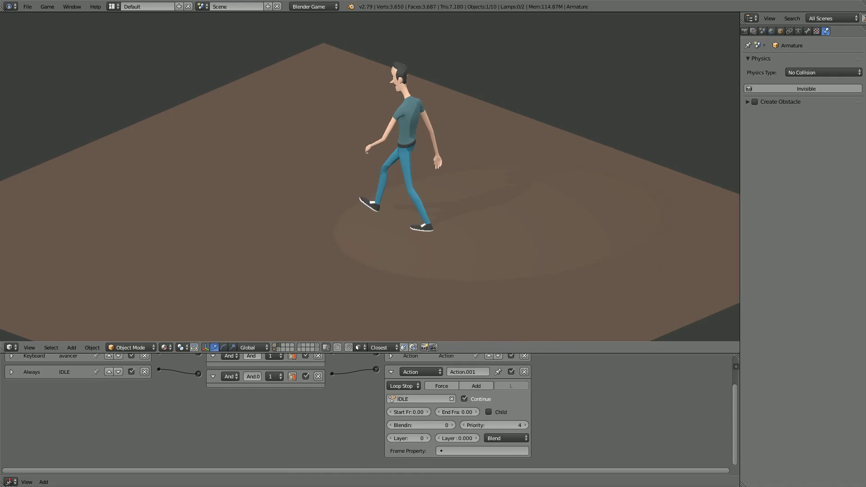
{"action": "key", "text": "Escape"}
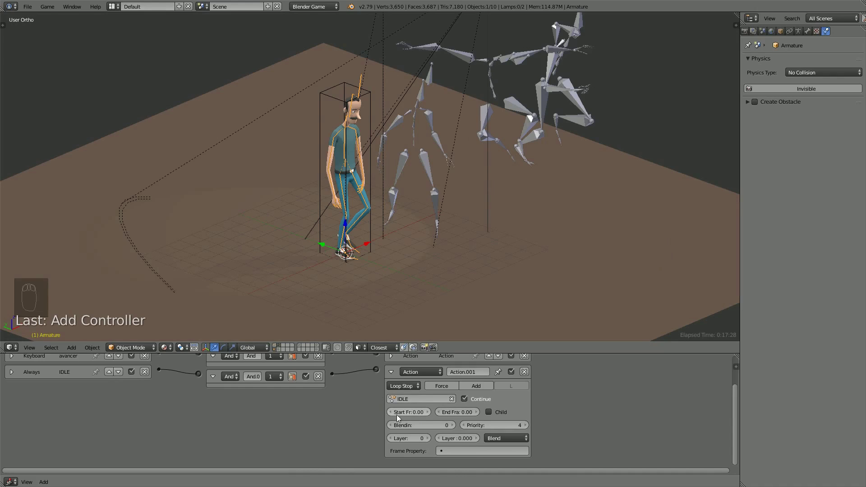
Step: Set the IDLE actuator's Blendin to 4 and its play mode to Loop End
{"action": "left_click", "coordinate": [453, 424]}
{"action": "left_click", "coordinate": [453, 424]}
{"action": "left_click", "coordinate": [453, 424]}
{"action": "left_click", "coordinate": [453, 424]}
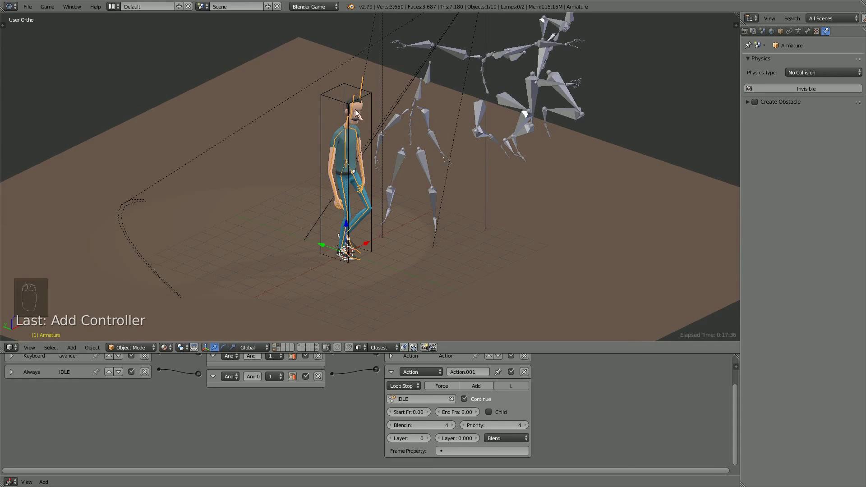
{"action": "left_click", "coordinate": [408, 386]}
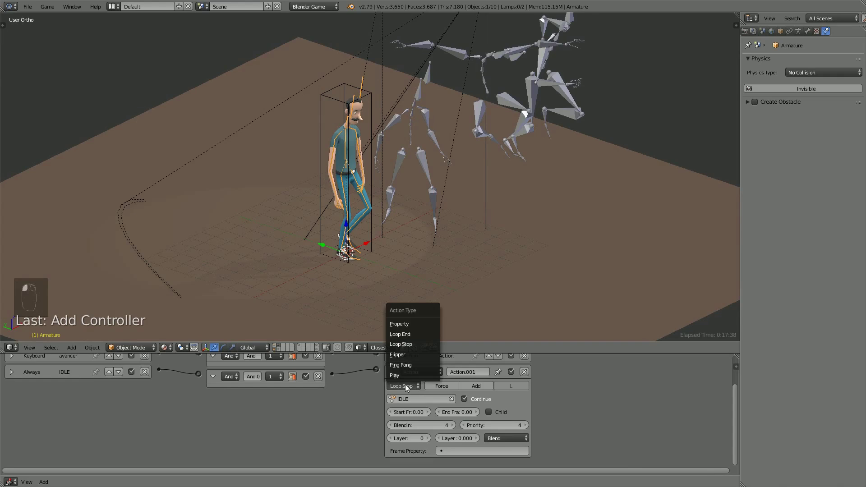
{"action": "left_click", "coordinate": [411, 335]}
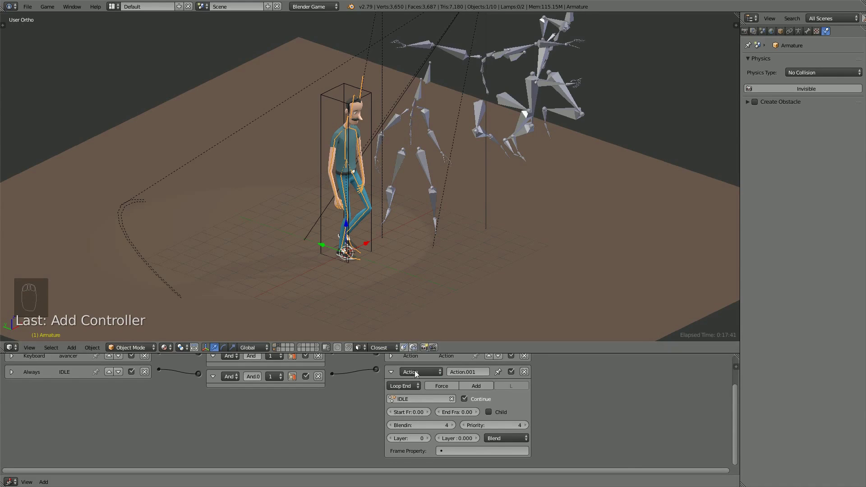
Step: Expand the IDLE Always sensor and run the game to test idling, walking forward and turning right
{"action": "left_click", "coordinate": [12, 372]}
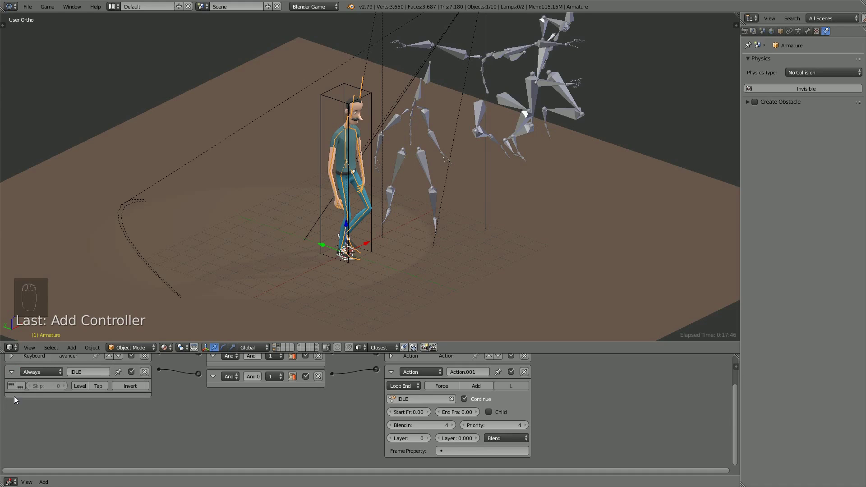
{"action": "key", "text": "p"}
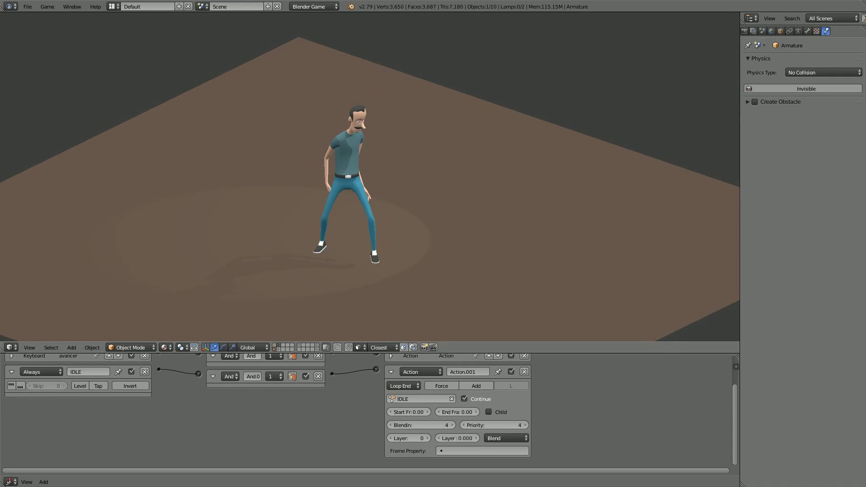
{"action": "key", "text": "Up"}
{"action": "key", "text": "Right"}
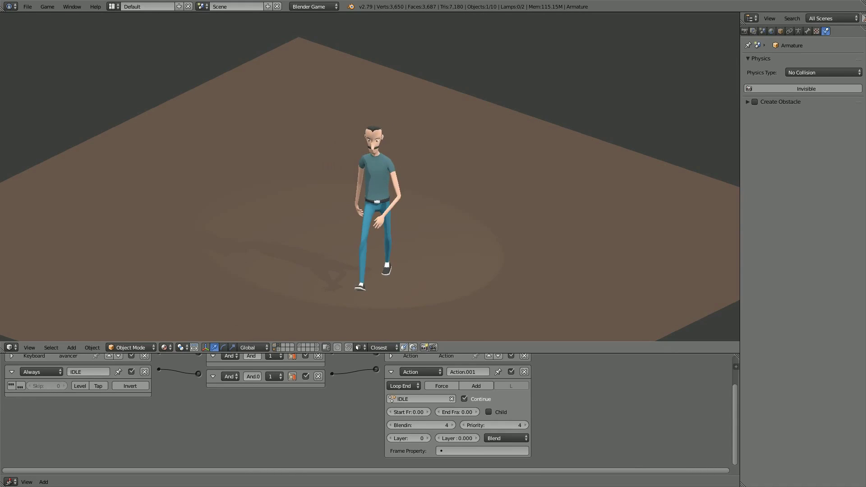
{"action": "key", "text": "Escape"}
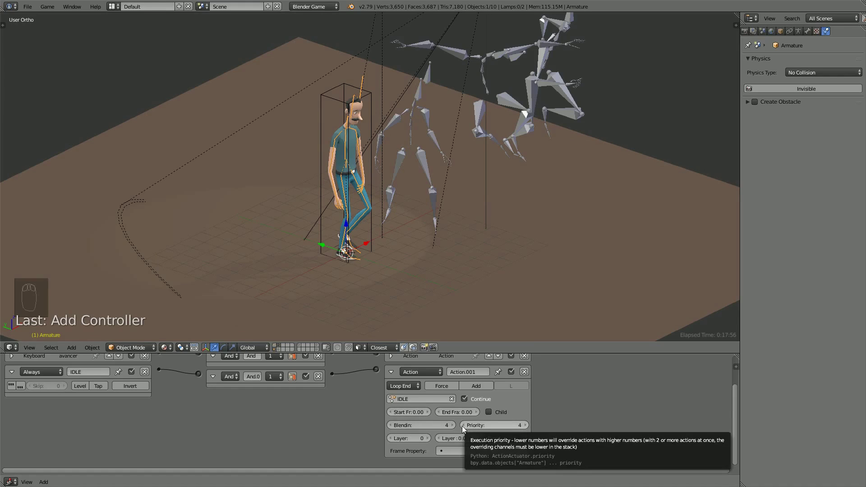
Step: Test the game with the avancer action's priority set to 1 and the IDLE action's priority set to 0
{"action": "scroll", "coordinate": [402, 371], "scroll_direction": "down", "scroll_amount": 2, "text": "ctrl"}
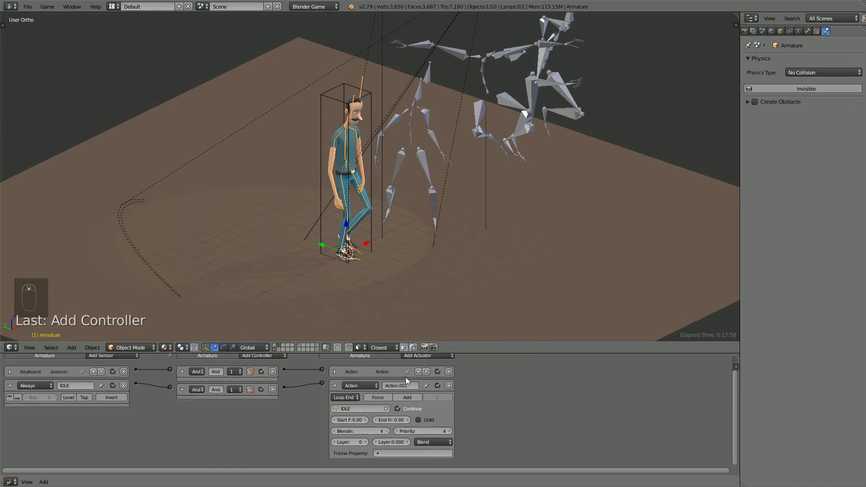
{"action": "left_click", "coordinate": [335, 371]}
{"action": "scroll", "coordinate": [456, 410], "scroll_direction": "down", "scroll_amount": 2}
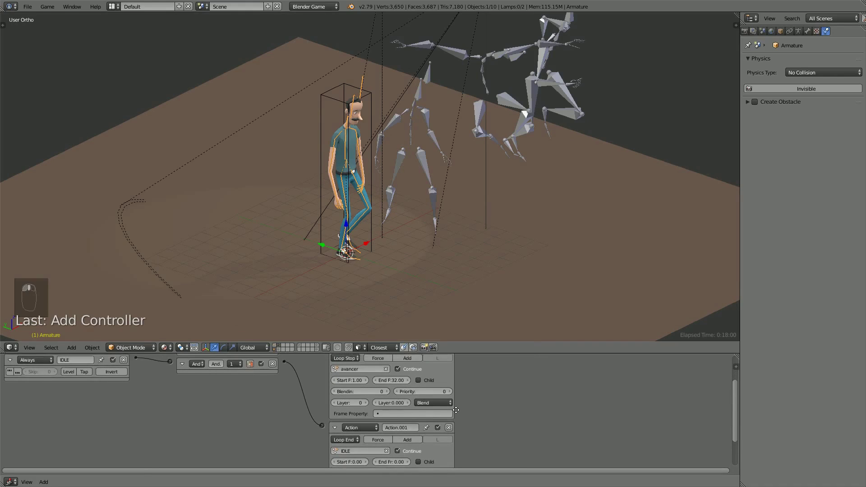
{"action": "scroll", "coordinate": [456, 410], "scroll_direction": "down", "scroll_amount": 1}
{"action": "left_click", "coordinate": [450, 381]}
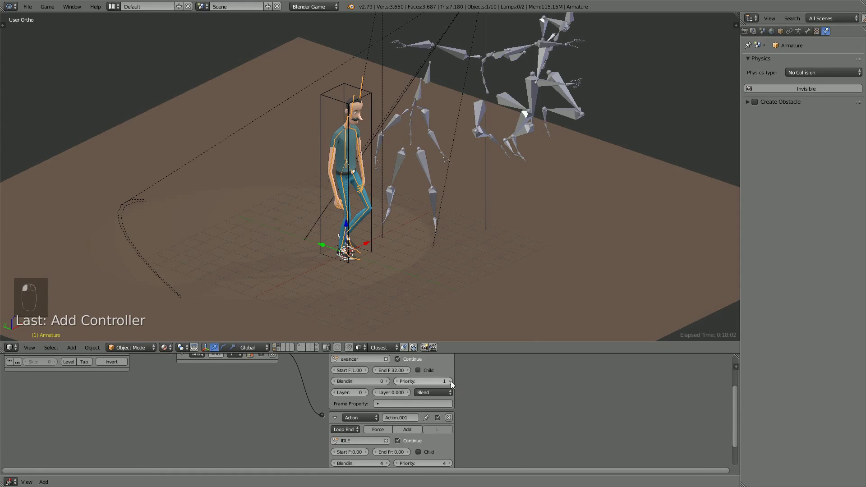
{"action": "scroll", "coordinate": [418, 446], "scroll_direction": "down", "scroll_amount": 2}
{"action": "left_click", "coordinate": [397, 446]}
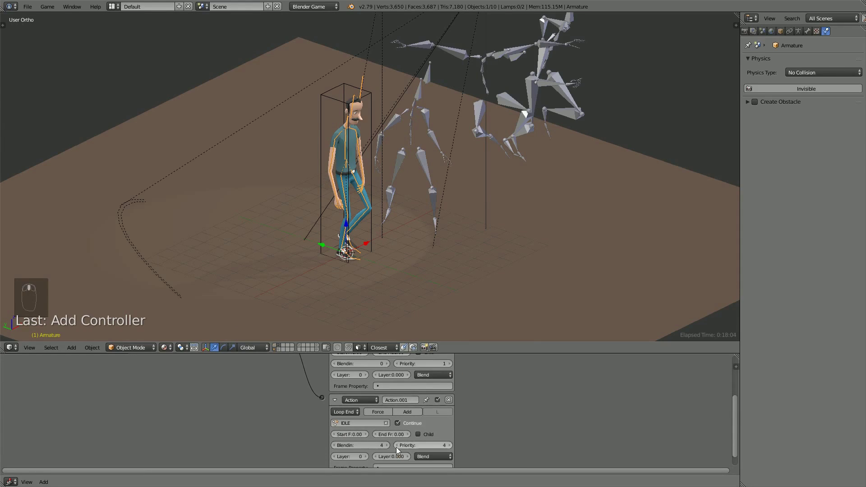
{"action": "left_click", "coordinate": [397, 446]}
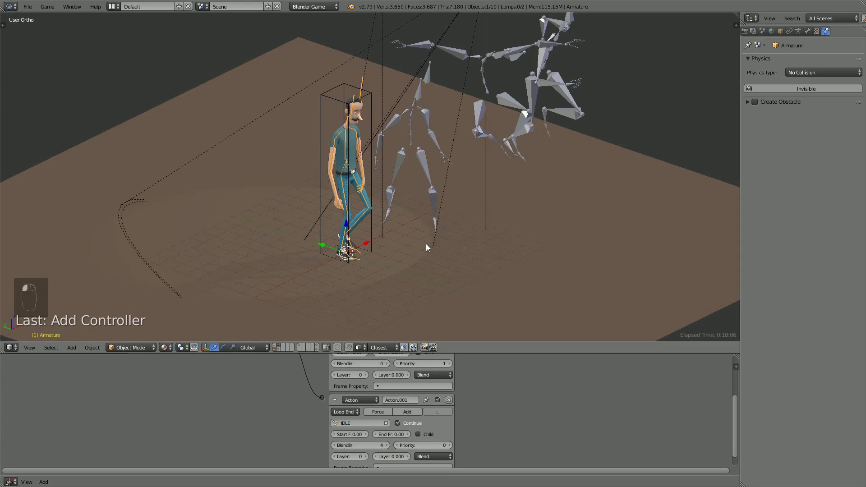
{"action": "key", "text": "p"}
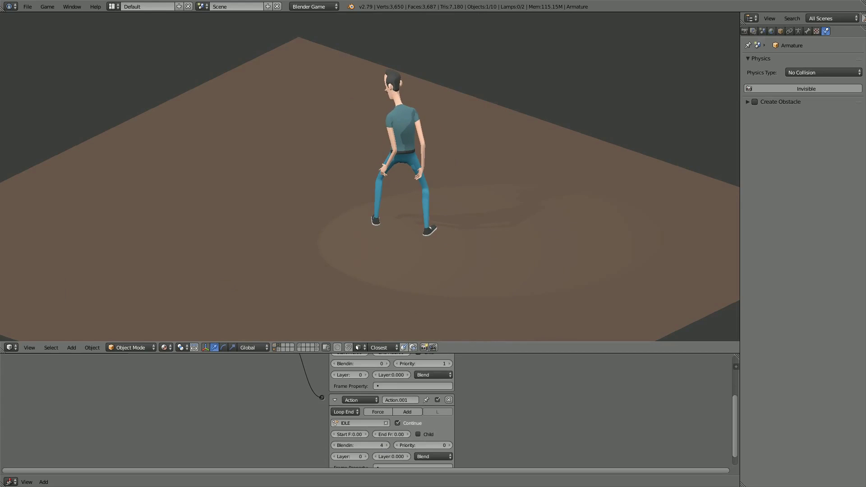
{"action": "key", "text": "Escape"}
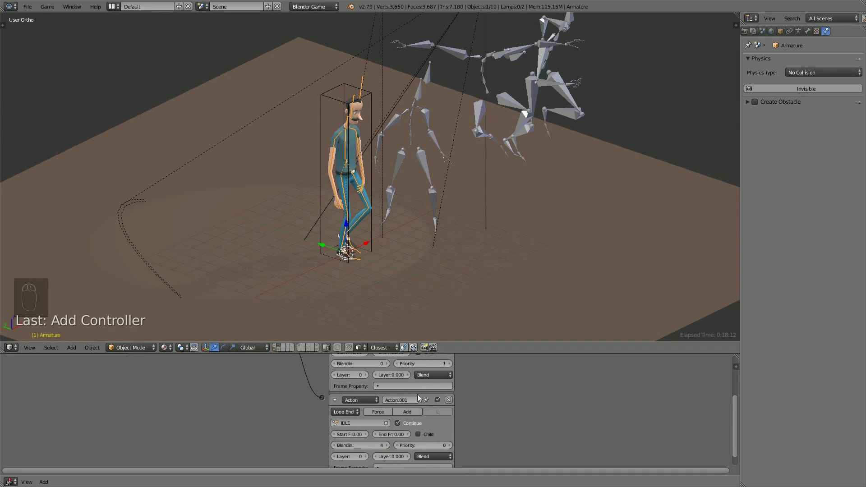
Step: Set the avancer action's priority back to 0 and collapse its actuator
{"action": "scroll", "coordinate": [386, 407], "scroll_direction": "up", "scroll_amount": 3}
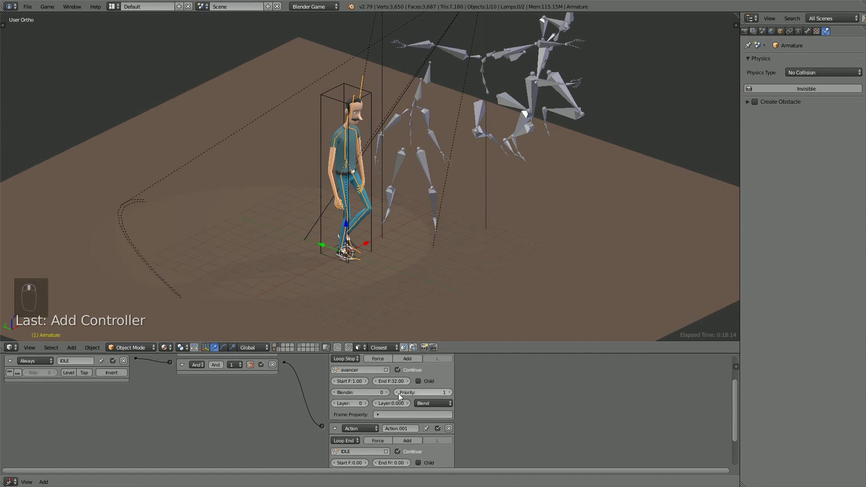
{"action": "left_click", "coordinate": [397, 394]}
{"action": "scroll", "coordinate": [411, 418], "scroll_direction": "up", "scroll_amount": 1}
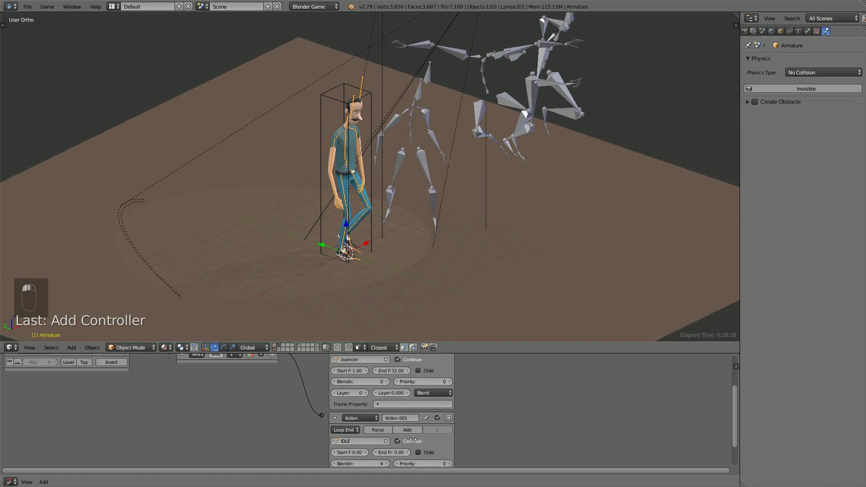
{"action": "scroll", "coordinate": [366, 384], "scroll_direction": "up", "scroll_amount": 2}
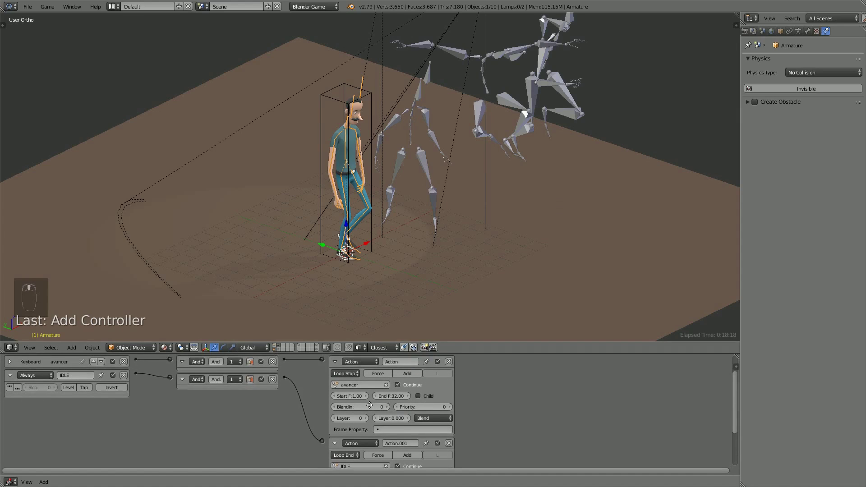
{"action": "left_click", "coordinate": [334, 368]}
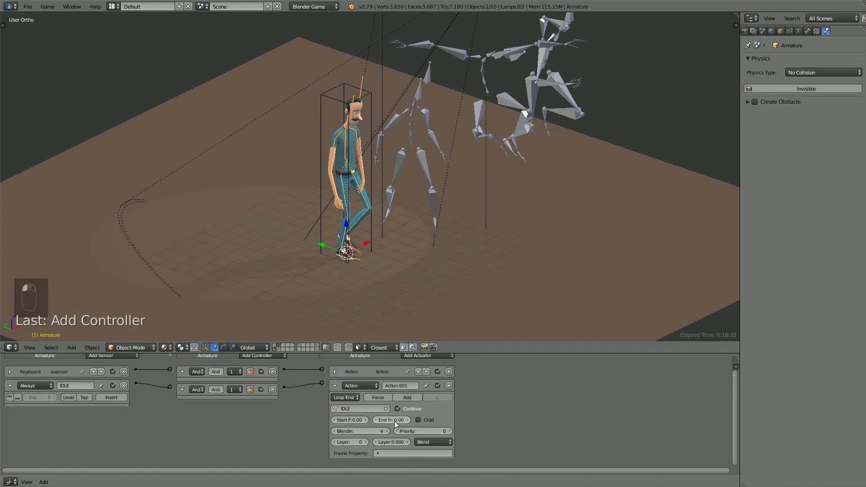
Step: Set the IDLE actuator's priority to 4 and turn off its Continue option
{"action": "left_click", "coordinate": [451, 431]}
{"action": "left_click", "coordinate": [450, 432]}
{"action": "left_click", "coordinate": [450, 431]}
{"action": "left_click", "coordinate": [451, 431]}
{"action": "left_click", "coordinate": [427, 443]}
{"action": "left_click", "coordinate": [426, 443]}
{"action": "left_click", "coordinate": [398, 409]}
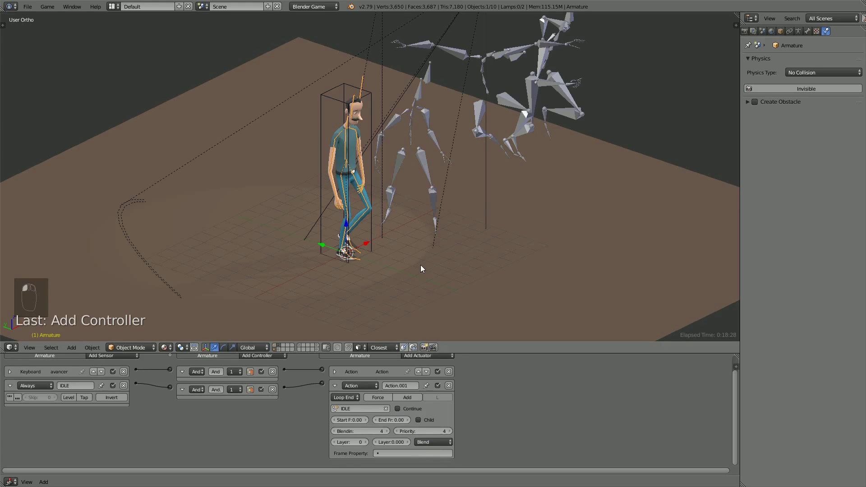
Step: Run the game and walk the character forward to test the transition between the IDLE and walking actions
{"action": "key", "text": "p"}
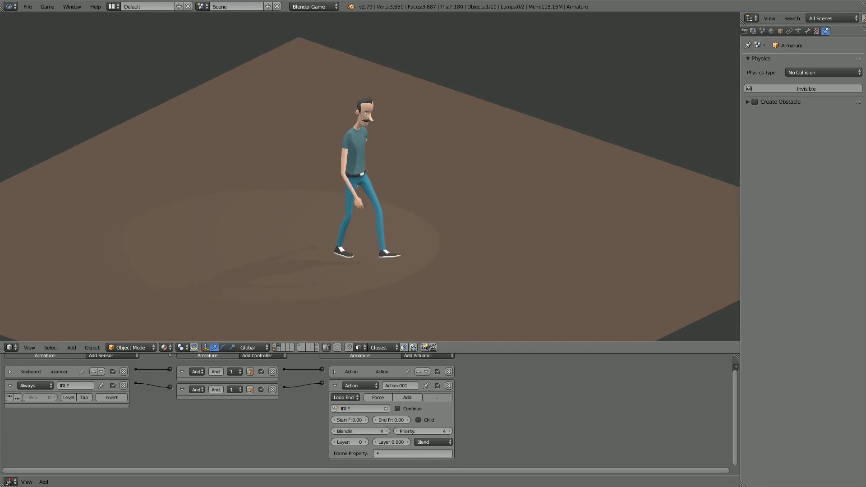
{"action": "key", "text": "Up"}
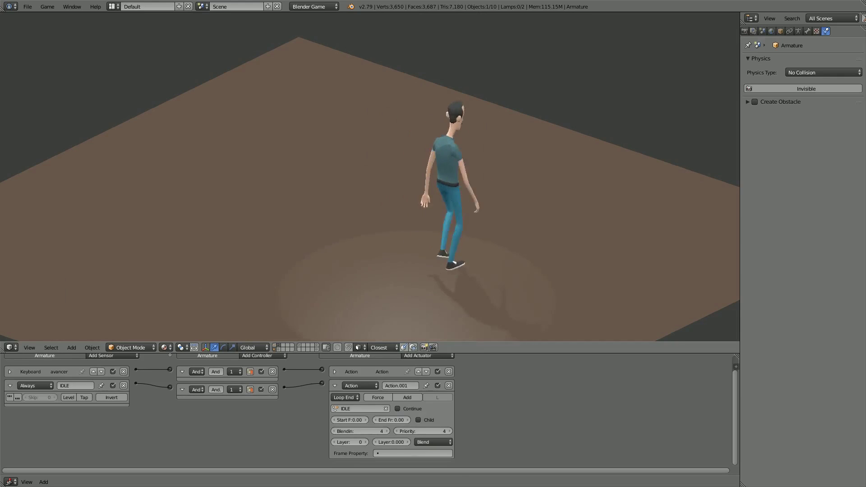
{"action": "key", "text": "Escape"}
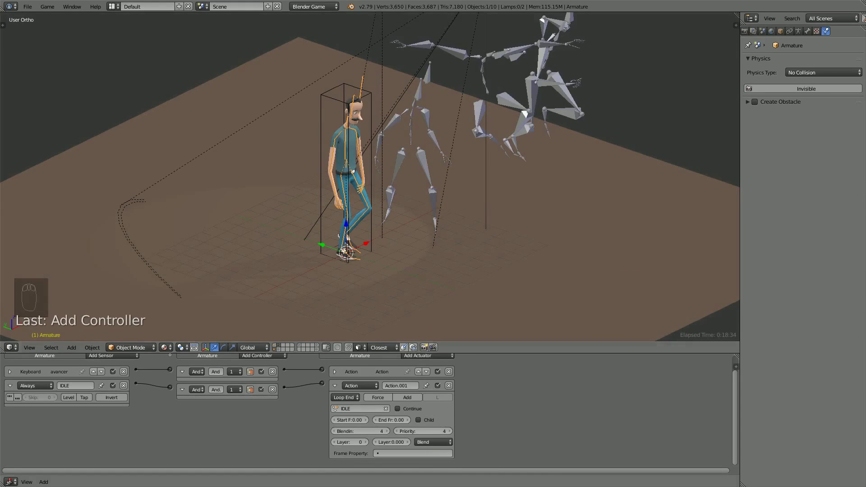
Step: Turn on Continue and Force for the IDLE action actuator and test walking in the game
{"action": "left_click", "coordinate": [397, 409]}
{"action": "left_click", "coordinate": [378, 397]}
{"action": "key", "text": "p"}
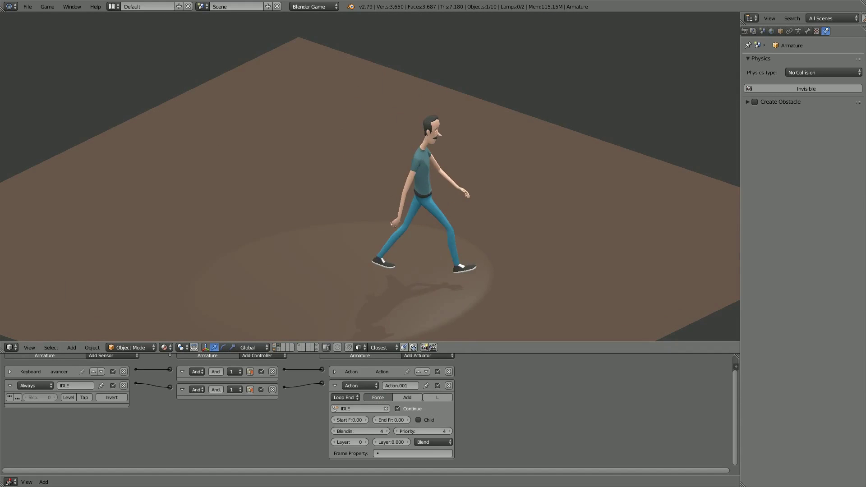
{"action": "key", "text": "Escape"}
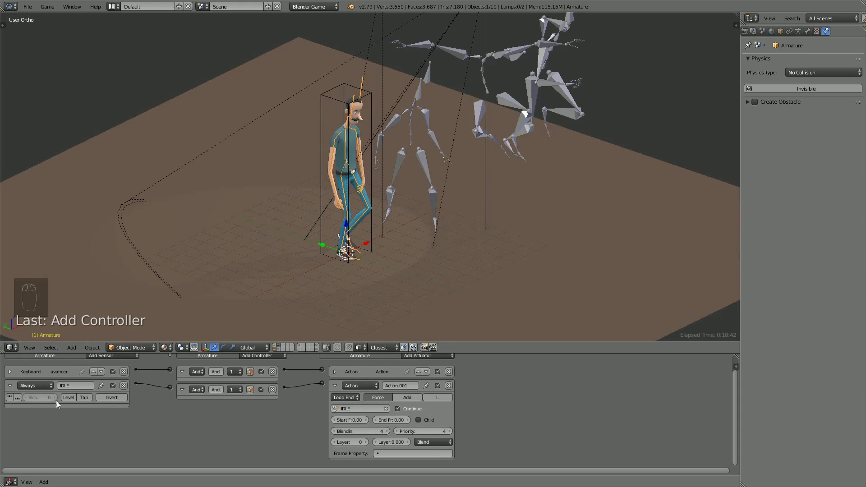
Step: Enable true level triggering on the IDLE Always sensor and test walking forward and turning left in the game
{"action": "left_click", "coordinate": [11, 398]}
{"action": "key", "text": "p"}
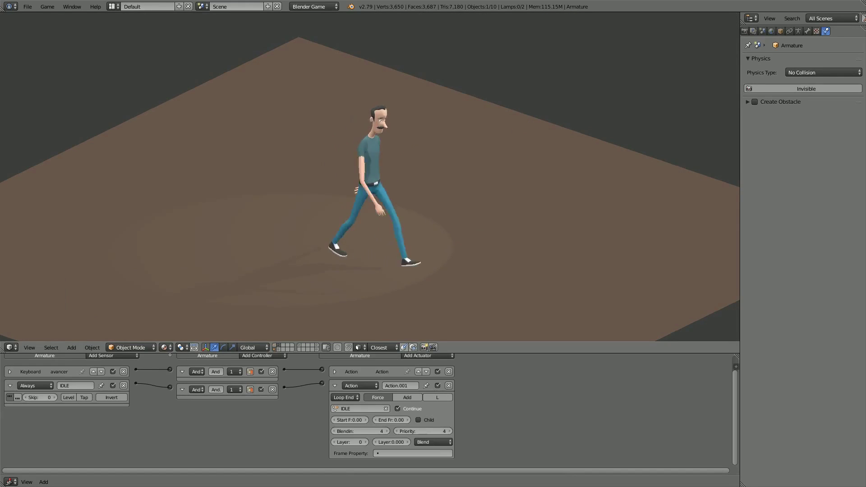
{"action": "key", "text": "Up"}
{"action": "key", "text": "Left"}
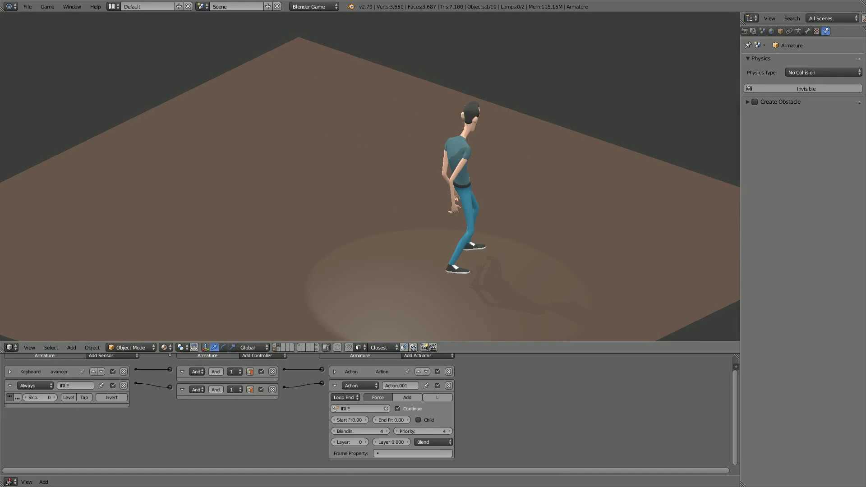
{"action": "key", "text": "Escape"}
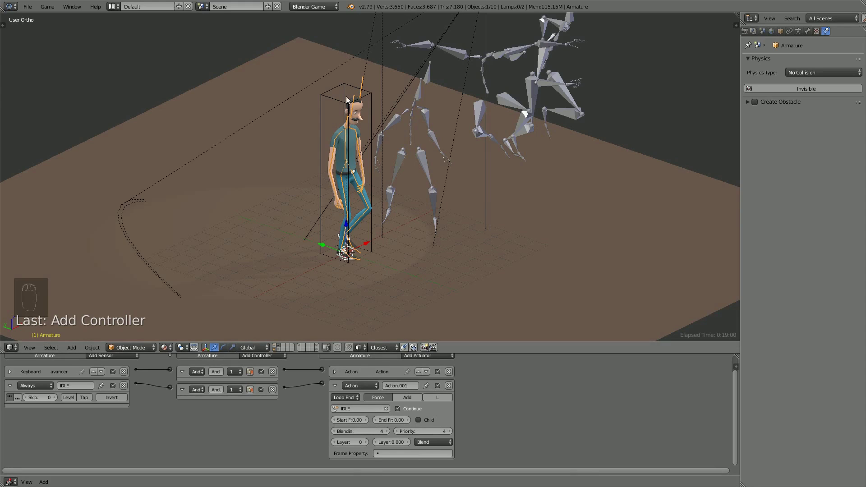
Step: Select the IDLE armature, show the keyframes in the Dope Sheet and hide all unselected objects
{"action": "right_click", "coordinate": [415, 96]}
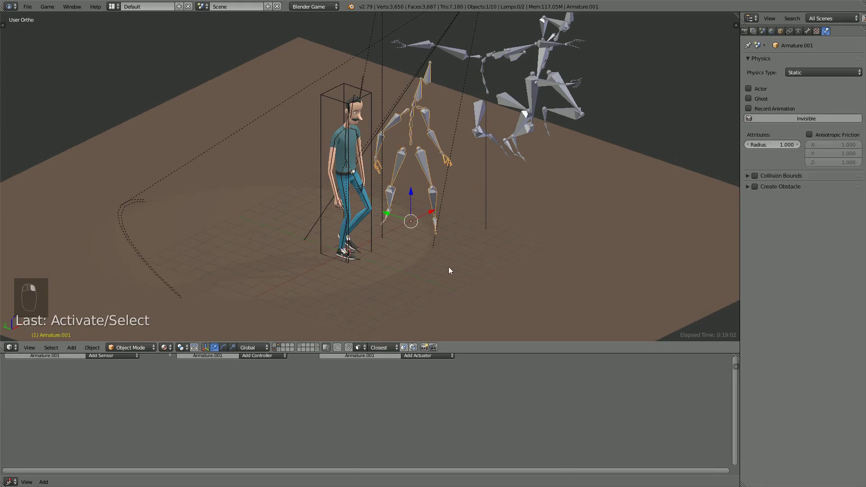
{"action": "left_click", "coordinate": [11, 481]}
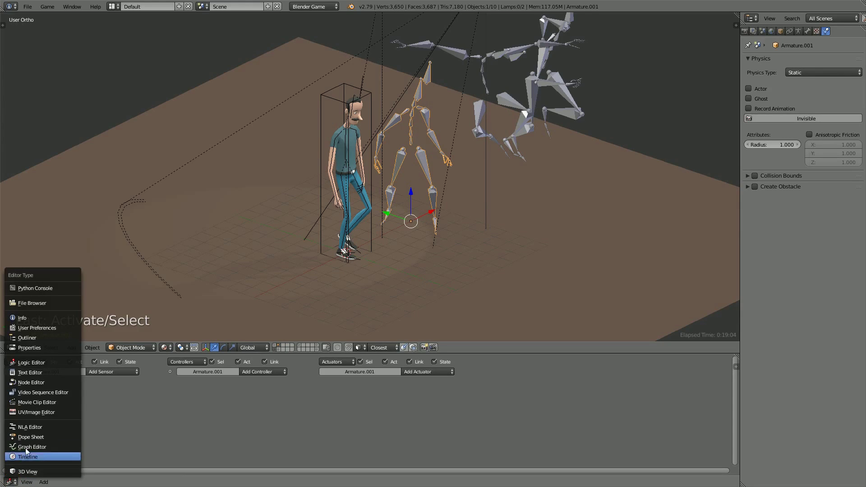
{"action": "left_click", "coordinate": [31, 437]}
{"action": "key", "text": "Home"}
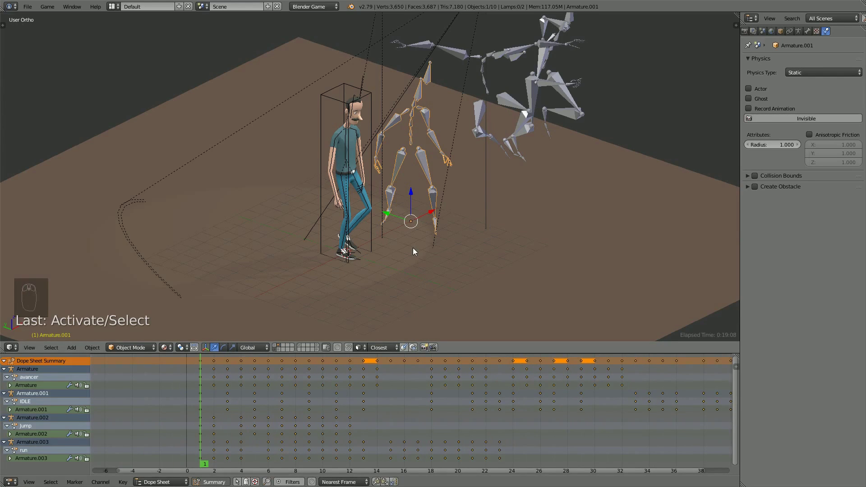
{"action": "key", "text": "shift+h"}
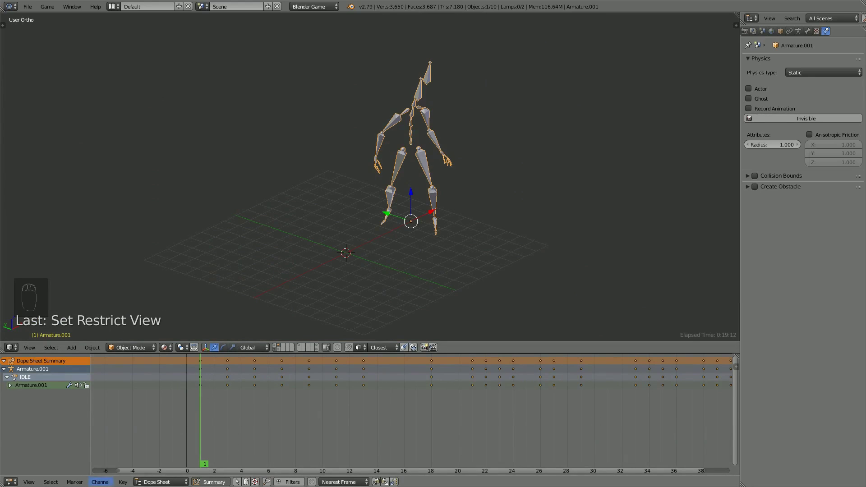
Step: Switch the lower editor to the Timeline and move the current frame to the last IDLE keyframe at 117
{"action": "left_click", "coordinate": [11, 481]}
{"action": "left_click", "coordinate": [28, 457]}
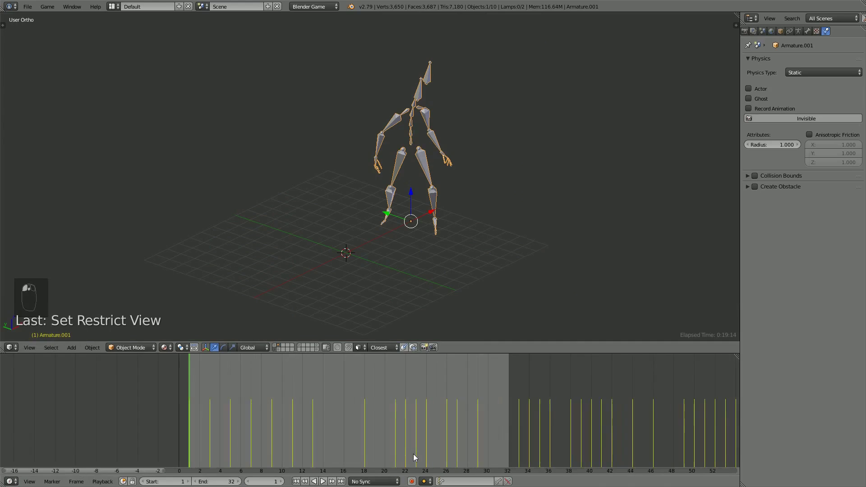
{"action": "scroll", "coordinate": [567, 423], "scroll_direction": "down", "scroll_amount": 6}
{"action": "middle_click_drag", "start_coordinate": [557, 424], "coordinate": [417, 424]}
{"action": "scroll", "coordinate": [415, 424], "scroll_direction": "up", "scroll_amount": 7}
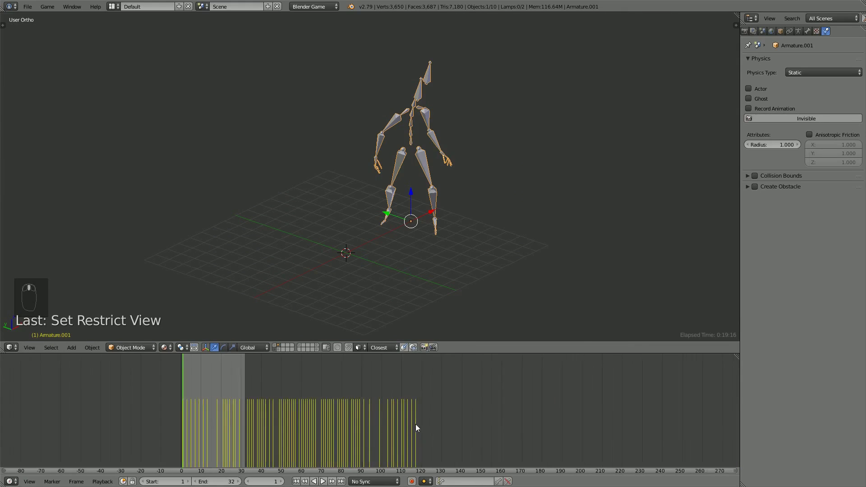
{"action": "scroll", "coordinate": [475, 424], "scroll_direction": "down", "scroll_amount": 7}
{"action": "scroll", "coordinate": [458, 426], "scroll_direction": "down", "scroll_amount": 2}
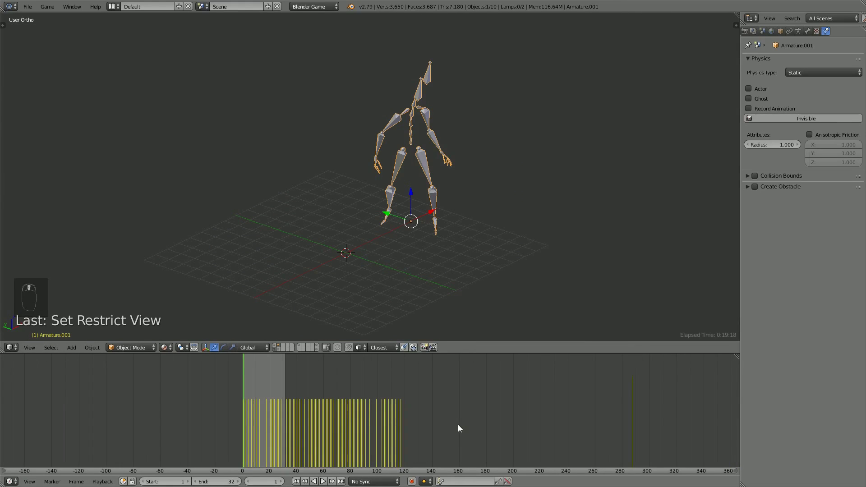
{"action": "left_click_drag", "start_coordinate": [609, 427], "coordinate": [632, 431]}
{"action": "scroll", "coordinate": [595, 427], "scroll_direction": "down", "scroll_amount": 2}
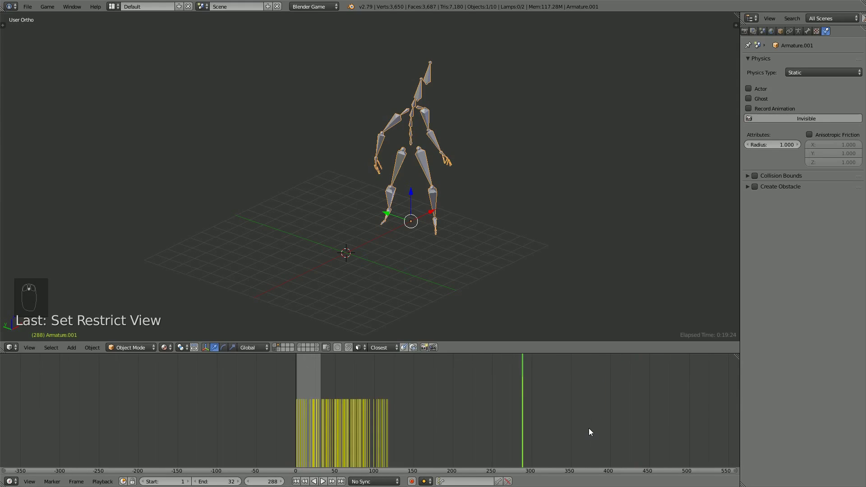
{"action": "scroll", "coordinate": [406, 421], "scroll_direction": "up", "scroll_amount": 8}
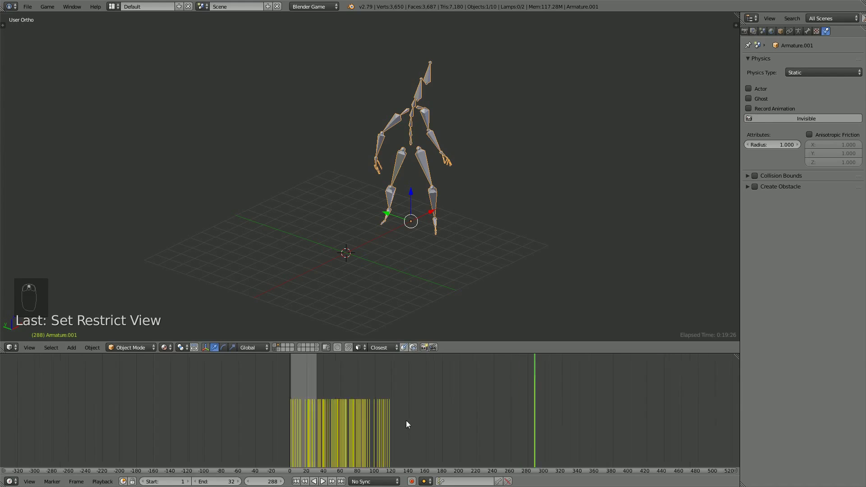
{"action": "left_click", "coordinate": [476, 412]}
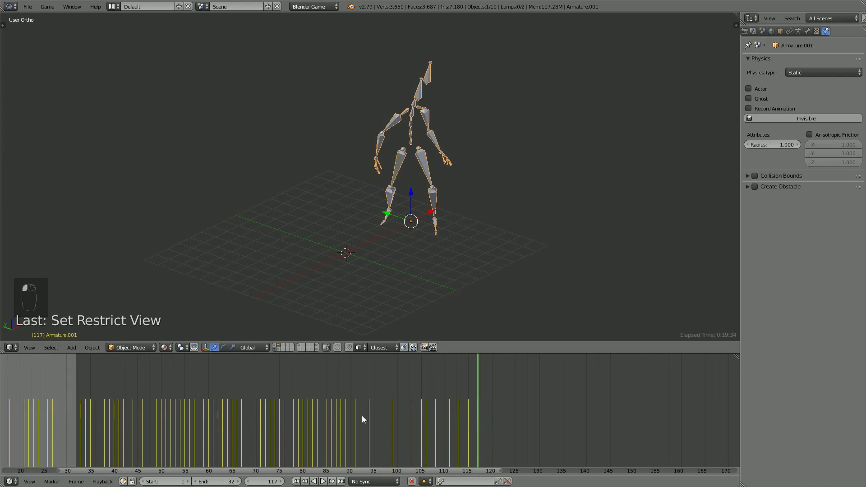
Step: Return the lower editor to the Logic Editor, unhide all objects and select the character's armature
{"action": "left_click", "coordinate": [11, 481]}
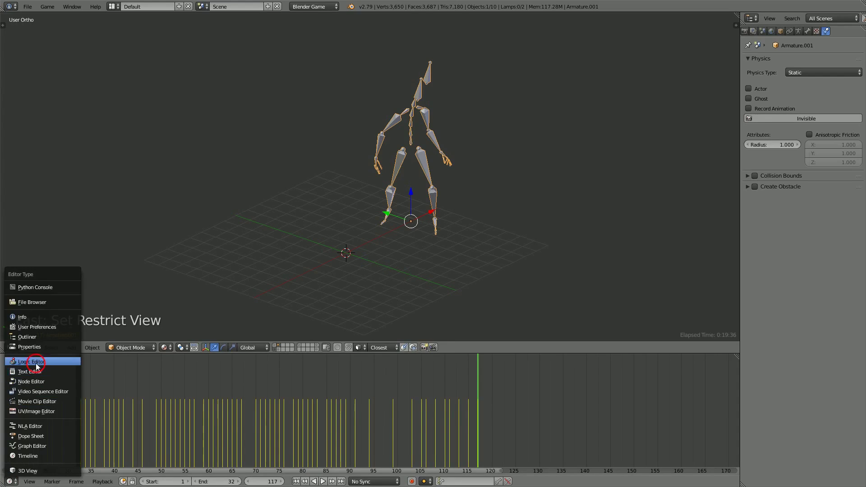
{"action": "left_click", "coordinate": [32, 361]}
{"action": "scroll", "coordinate": [384, 410], "scroll_direction": "down", "scroll_amount": 2}
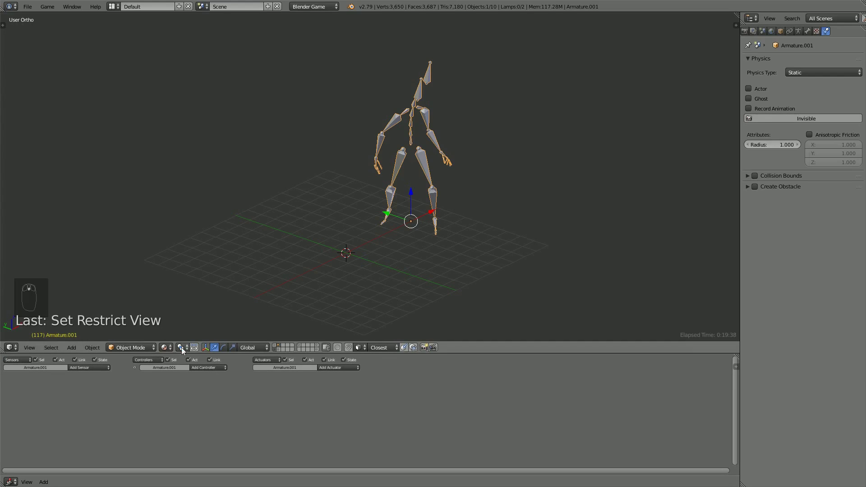
{"action": "key", "text": "alt+h"}
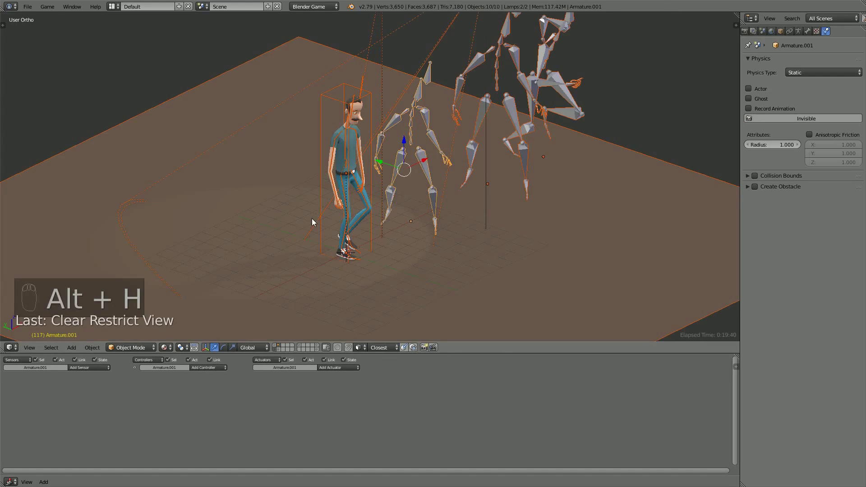
{"action": "right_click", "coordinate": [361, 81]}
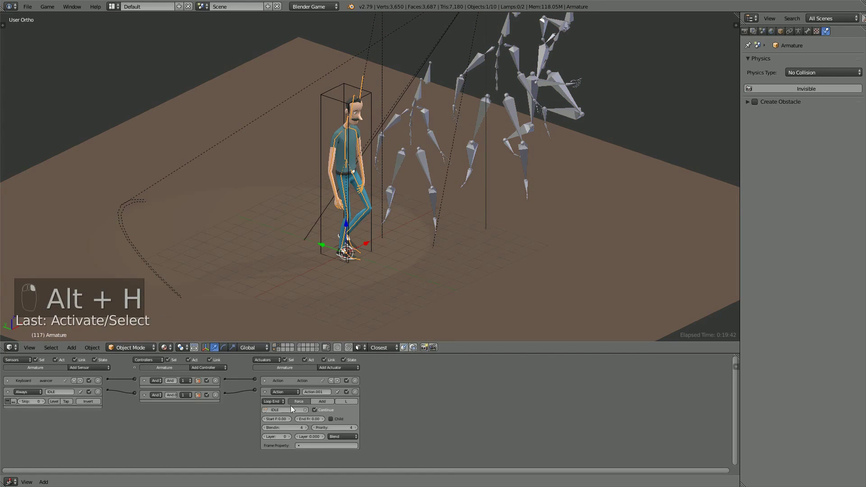
Step: Set the IDLE action actuator's start frame to 1 and end frame to 117
{"action": "scroll", "coordinate": [290, 405], "scroll_direction": "up", "scroll_amount": 2}
{"action": "scroll", "coordinate": [452, 446], "scroll_direction": "down", "scroll_amount": 1}
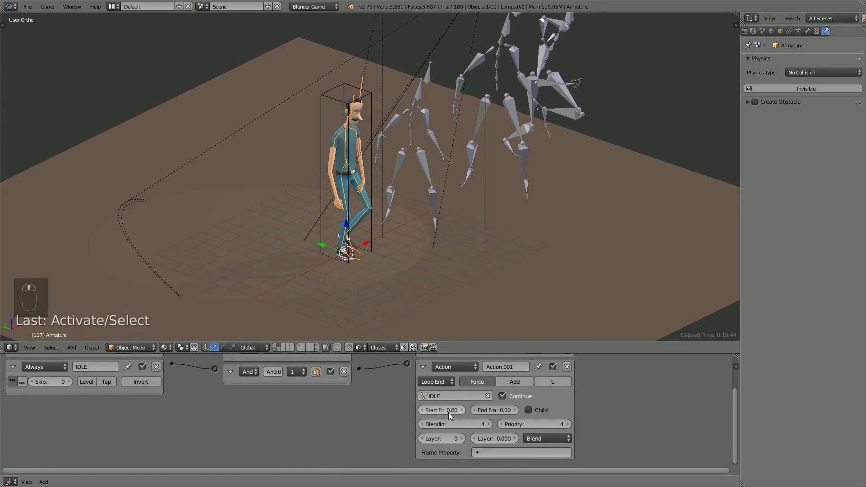
{"action": "scroll", "coordinate": [449, 412], "scroll_direction": "down", "scroll_amount": 1}
{"action": "left_click", "coordinate": [327, 424]}
{"action": "type", "text": "1"}
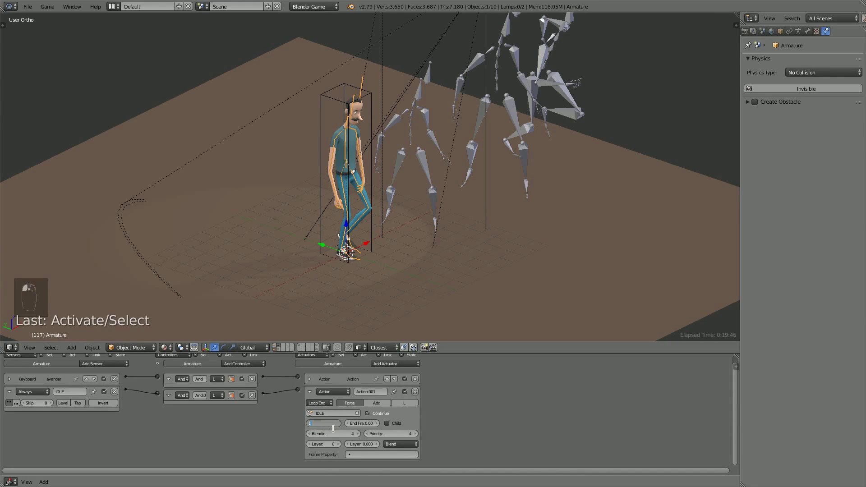
{"action": "left_click", "coordinate": [368, 423]}
{"action": "type", "text": "117"}
{"action": "key", "text": "Return"}
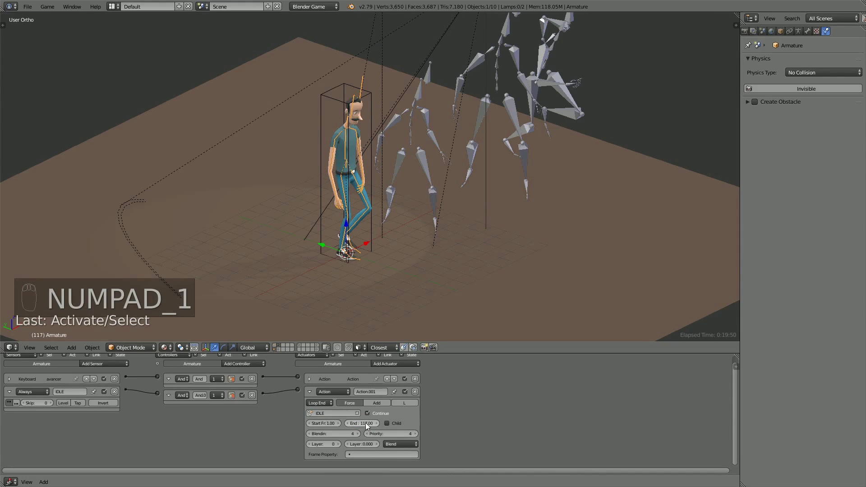
Step: Test the IDLE and walking actions in the game, and briefly play the scene animation in the viewport
{"action": "key", "text": "p"}
{"action": "key", "text": "p"}
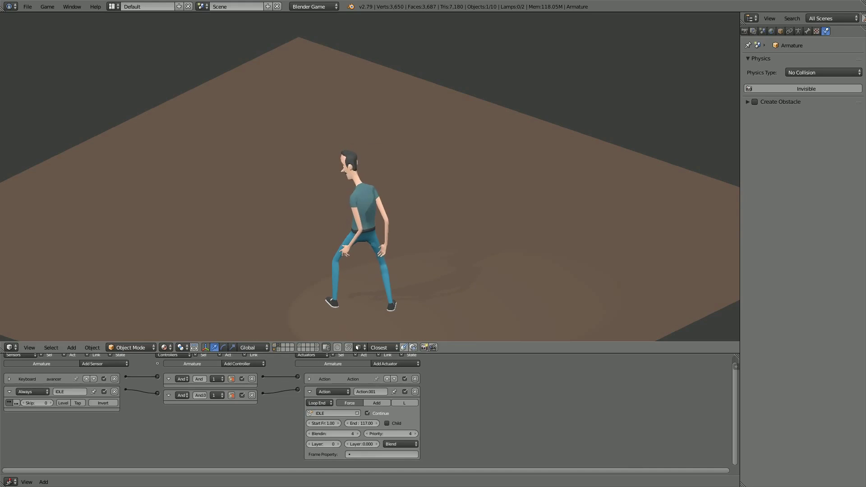
{"action": "key", "text": "Escape"}
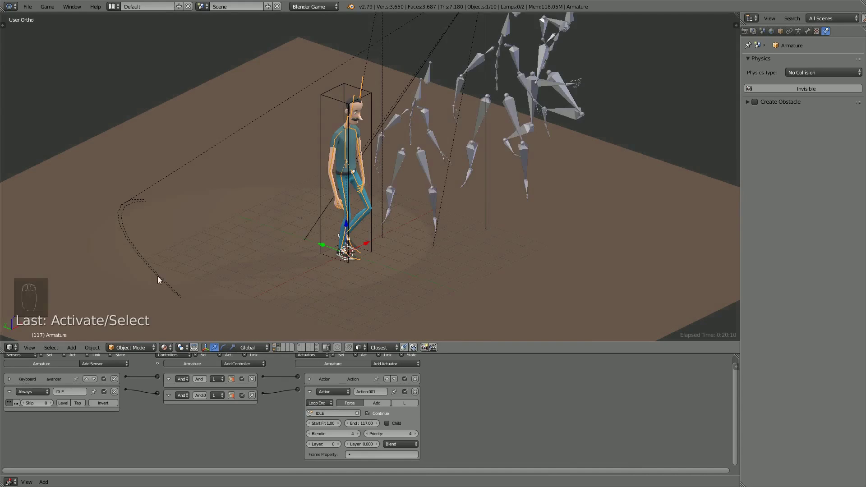
{"action": "middle_click_drag", "start_coordinate": [158, 276], "coordinate": [399, 195]}
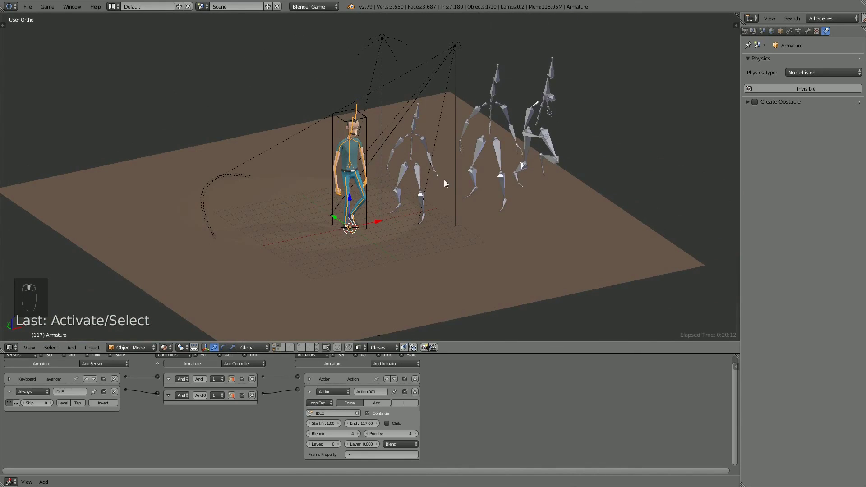
{"action": "key", "text": "alt+a"}
{"action": "key", "text": "Escape"}
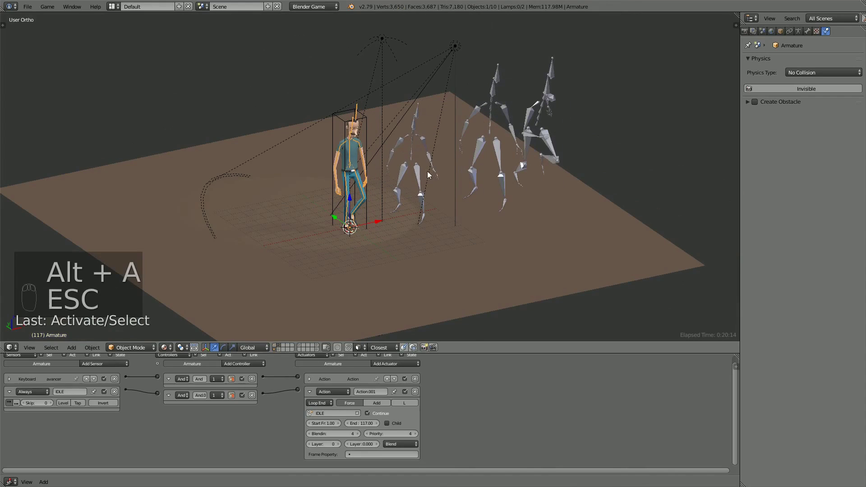
Step: Put the IDLE armature into Pose Mode and select its left upper arm bone
{"action": "right_click", "coordinate": [425, 140]}
{"action": "key", "text": "Tab"}
{"action": "middle_click_drag", "start_coordinate": [418, 169], "coordinate": [416, 167]}
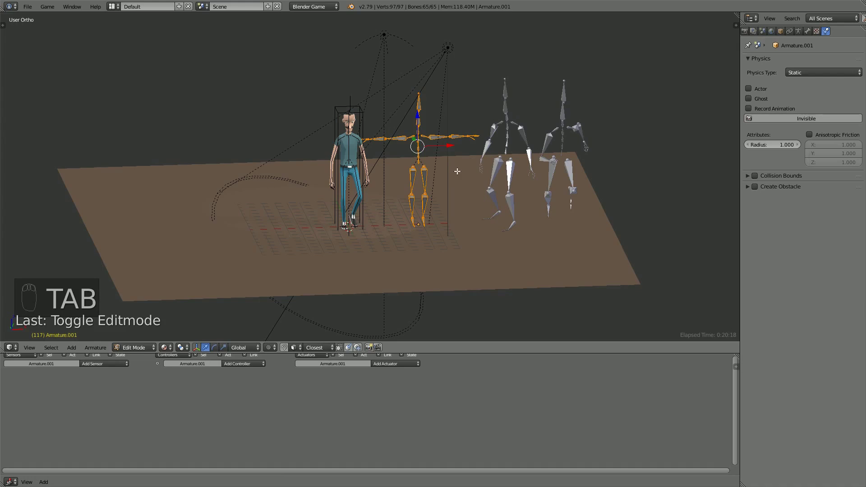
{"action": "left_click", "coordinate": [131, 350]}
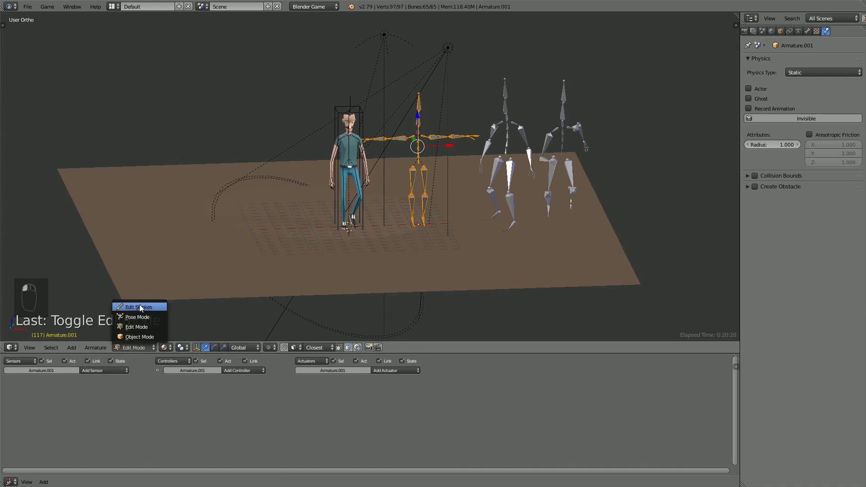
{"action": "left_click", "coordinate": [137, 315]}
{"action": "right_click", "coordinate": [434, 153]}
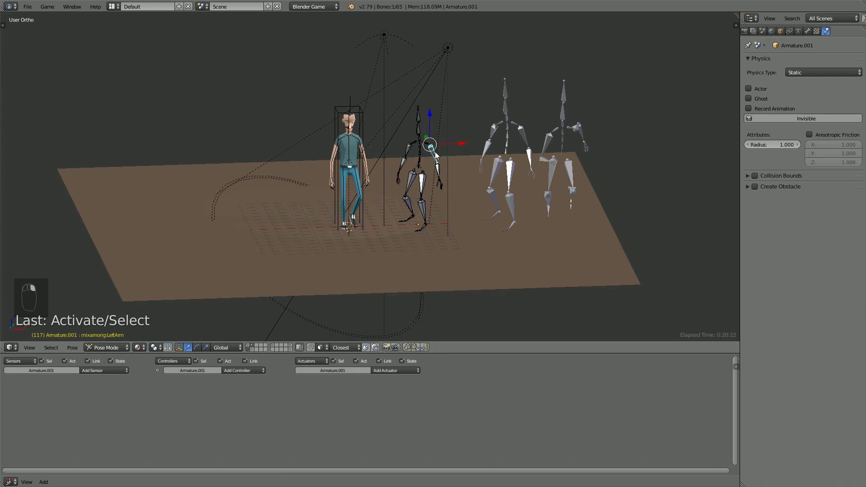
Step: Try rotating the IDLE armature's left and right upper arms outward in front view, the right by about 23 degrees, and play the animation
{"action": "key", "text": "KP_1"}
{"action": "scroll", "coordinate": [473, 167], "scroll_direction": "up", "scroll_amount": 4}
{"action": "key", "text": "r"}
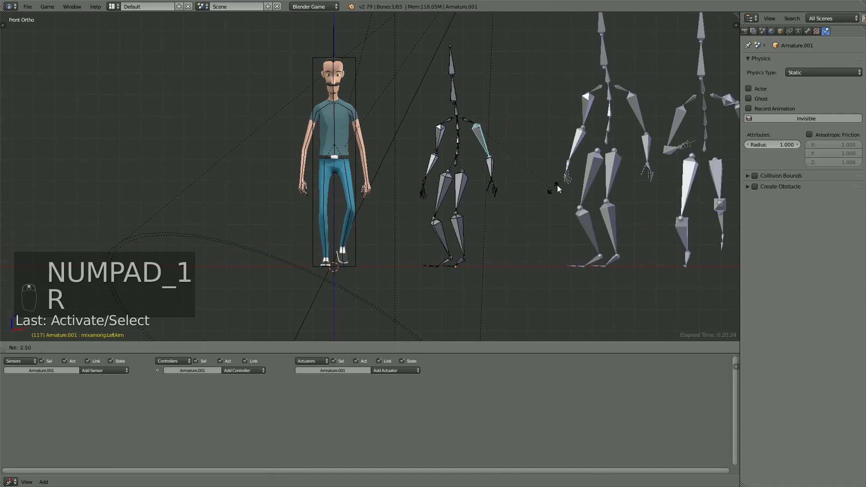
{"action": "left_click", "coordinate": [489, 169]}
{"action": "right_click", "coordinate": [442, 135]}
{"action": "key", "text": "r"}
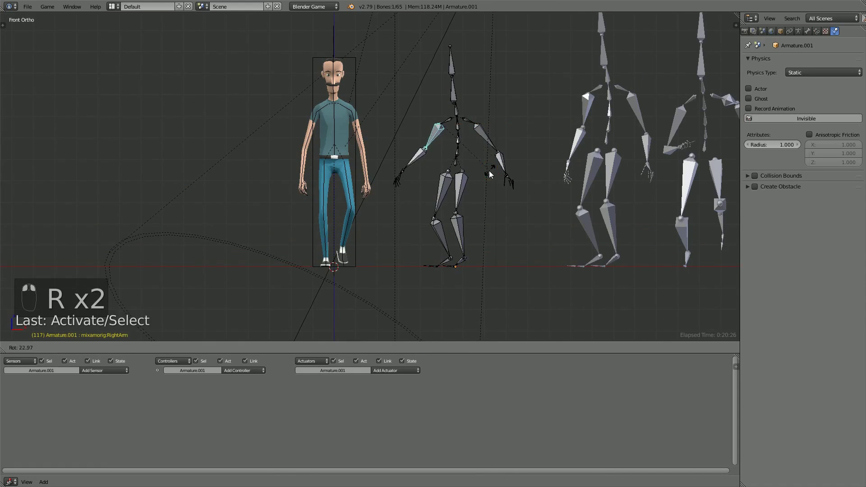
{"action": "left_click", "coordinate": [491, 171]}
{"action": "scroll", "coordinate": [492, 170], "scroll_direction": "down", "scroll_amount": 1}
{"action": "key", "text": "alt+a"}
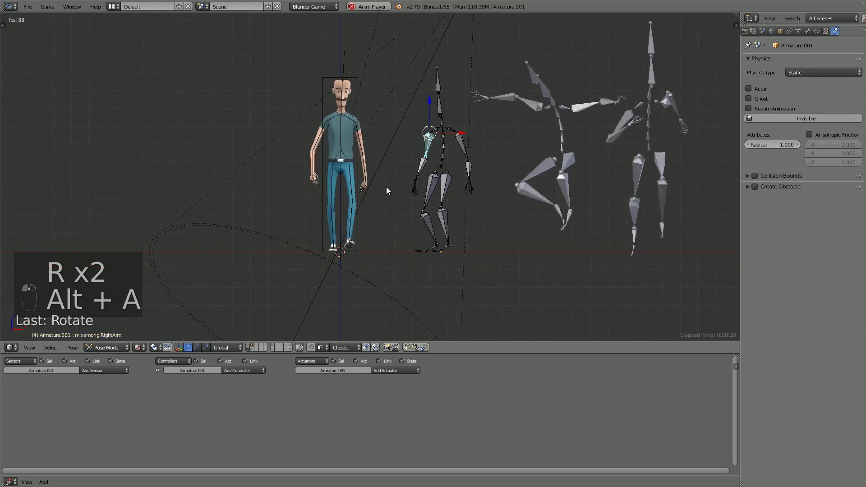
Step: Stop the viewport animation, return the IDLE armature to Object Mode and deselect everything
{"action": "middle_click_drag", "start_coordinate": [386, 187], "coordinate": [451, 213]}
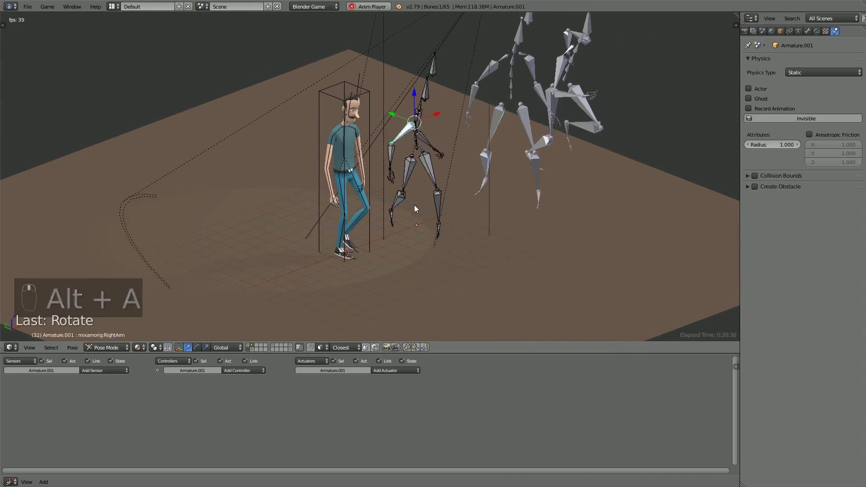
{"action": "key", "text": "Escape"}
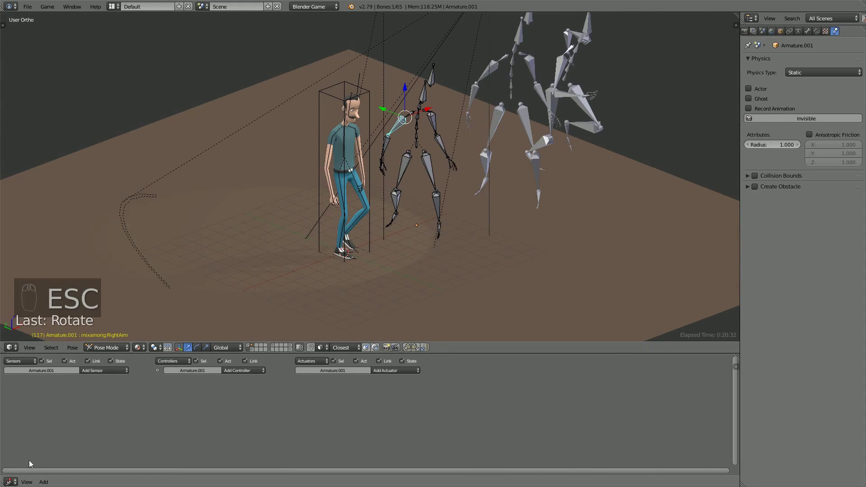
{"action": "left_click", "coordinate": [10, 482]}
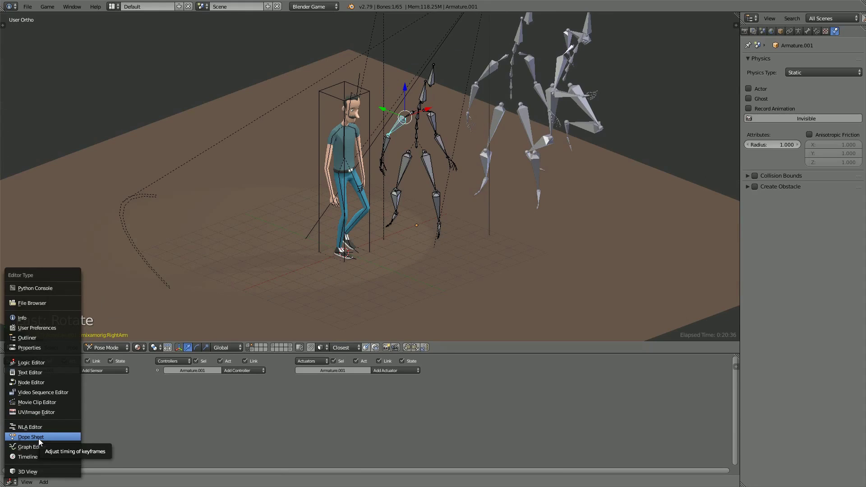
{"action": "left_click", "coordinate": [204, 422]}
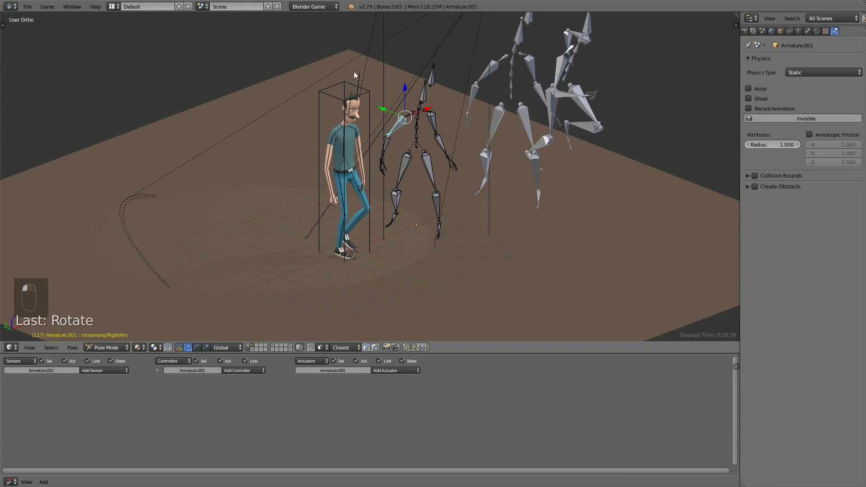
{"action": "left_click", "coordinate": [107, 351]}
{"action": "left_click", "coordinate": [115, 332]}
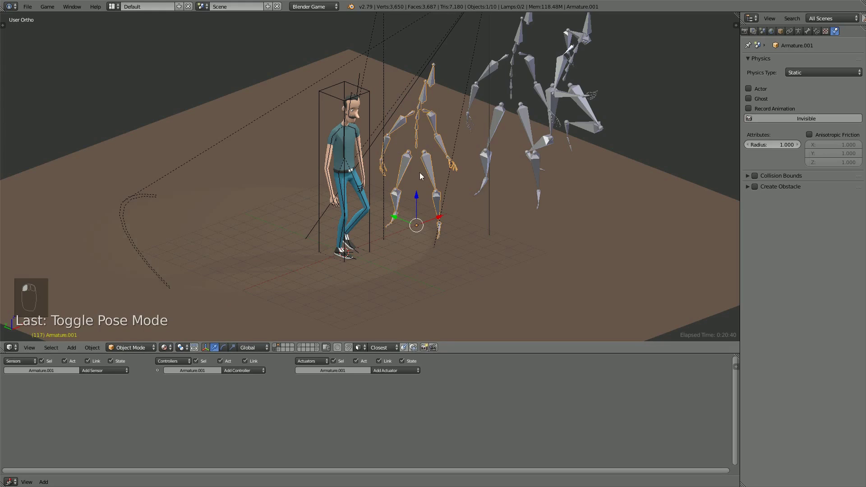
{"action": "key", "text": "a"}
{"action": "middle_click_drag", "start_coordinate": [361, 147], "coordinate": [436, 114]}
{"action": "middle_click_drag", "start_coordinate": [352, 141], "coordinate": [387, 171]}
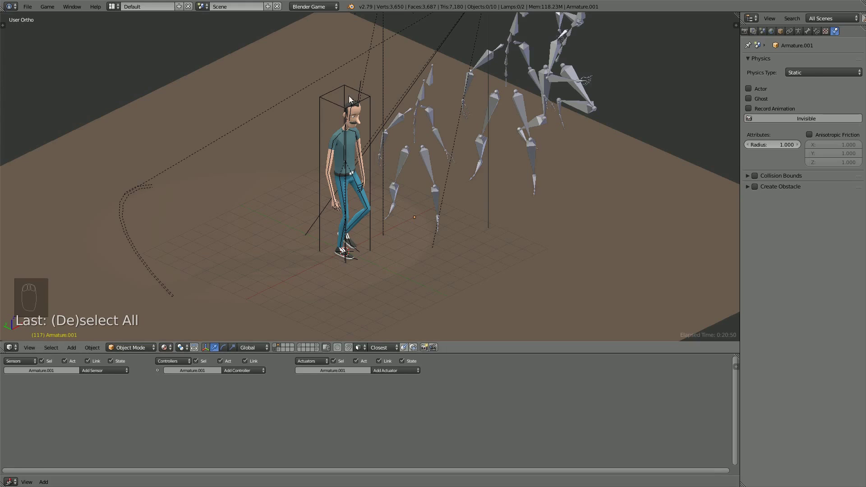
Step: Select the character's armature and test the idle, walking and turning motions in the game
{"action": "right_click", "coordinate": [360, 88]}
{"action": "key", "text": "p"}
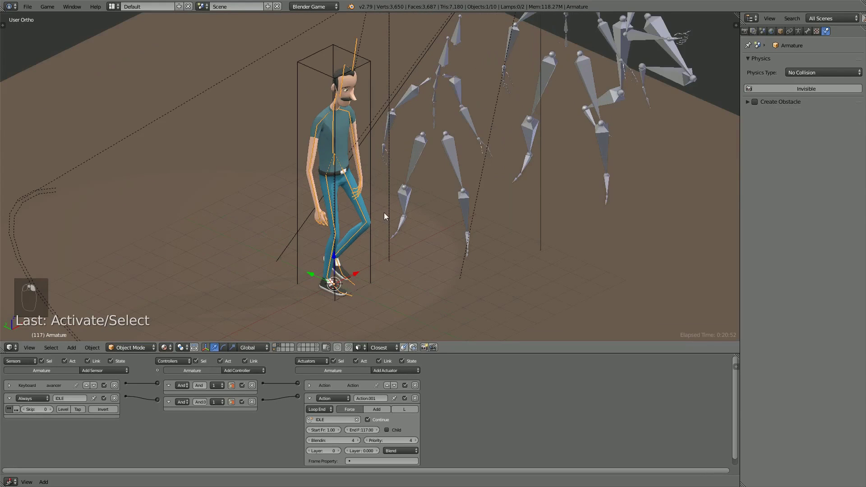
{"action": "key", "text": "Escape"}
{"action": "key", "text": "p"}
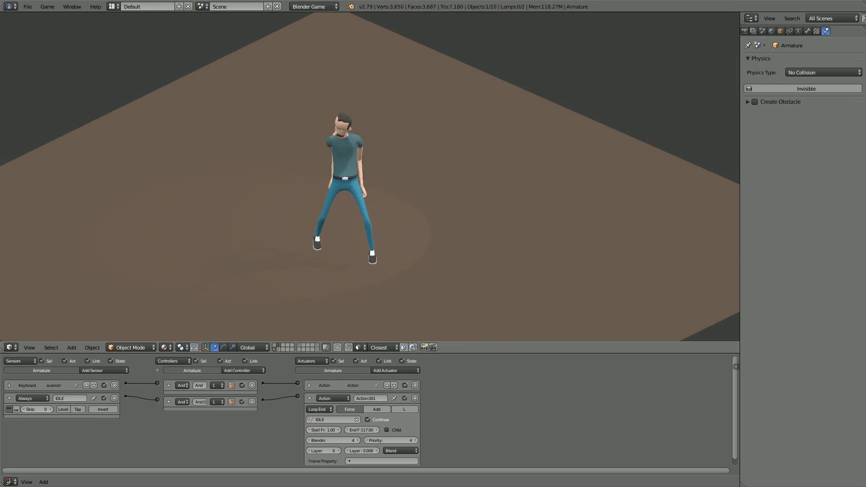
{"action": "key", "text": "Up"}
{"action": "key", "text": "Left"}
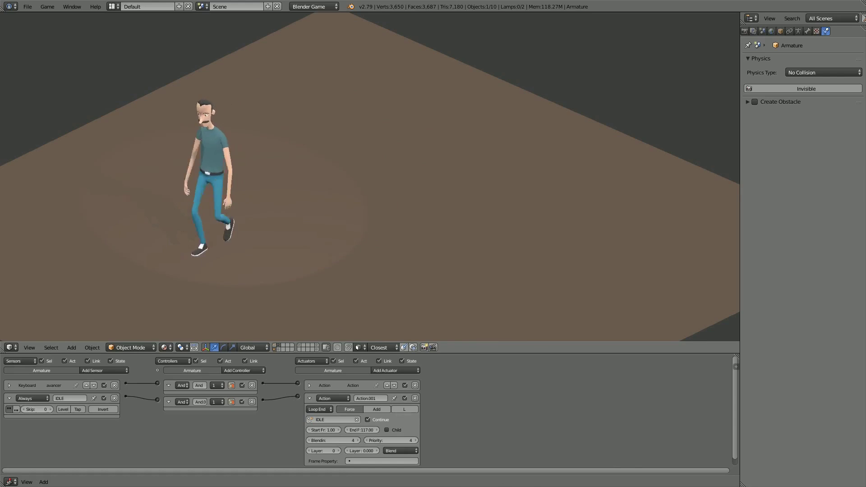
{"action": "key", "text": "Left"}
{"action": "key", "text": "Escape"}
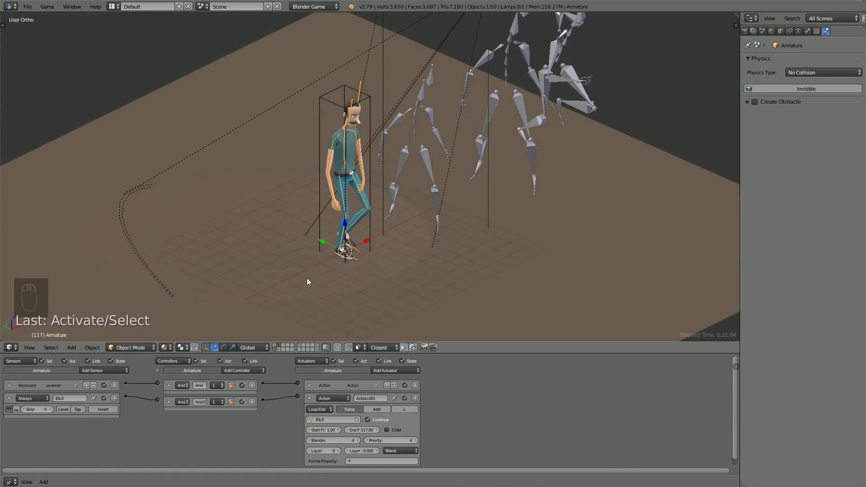
Step: Set the Blendin of the avancer action actuator to 4 and collapse that actuator
{"action": "left_click", "coordinate": [310, 385]}
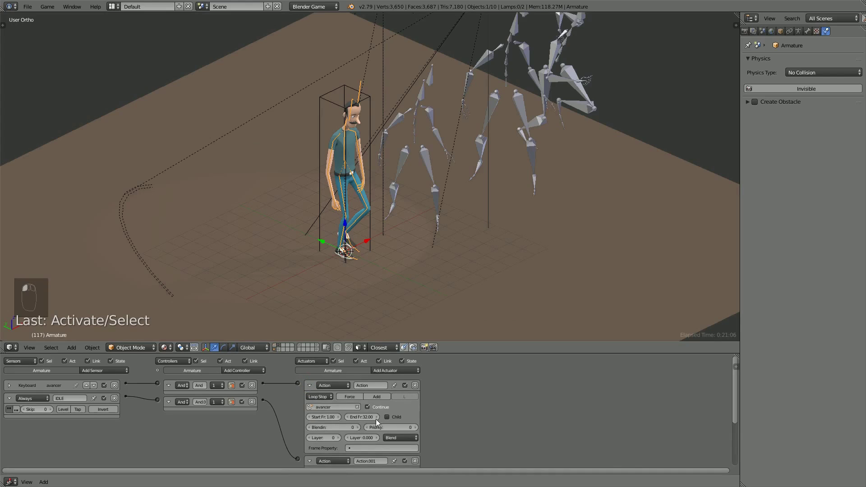
{"action": "scroll", "coordinate": [427, 396], "scroll_direction": "down", "scroll_amount": 3}
{"action": "left_click", "coordinate": [358, 388]}
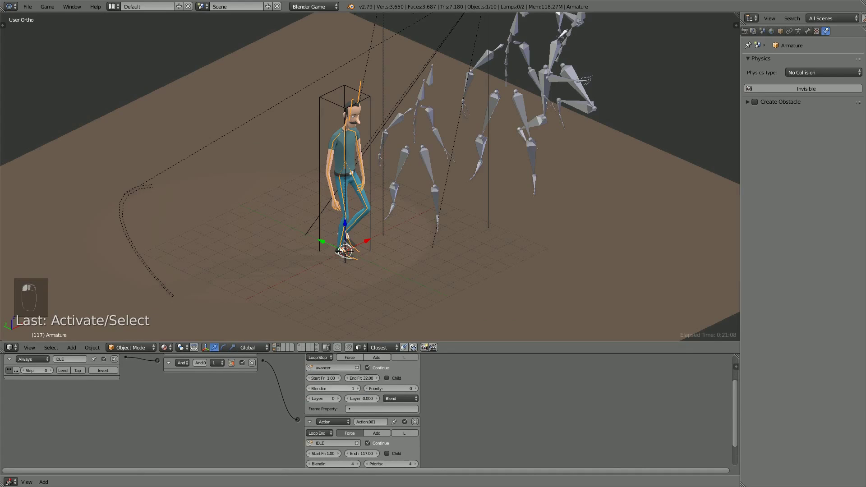
{"action": "left_click", "coordinate": [358, 388]}
{"action": "scroll", "coordinate": [358, 389], "scroll_direction": "up", "scroll_amount": 5}
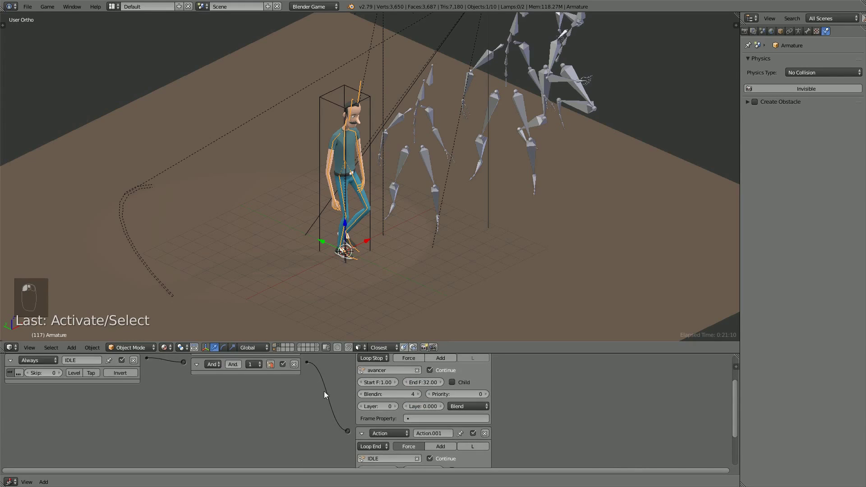
{"action": "scroll", "coordinate": [311, 380], "scroll_direction": "up", "scroll_amount": 3}
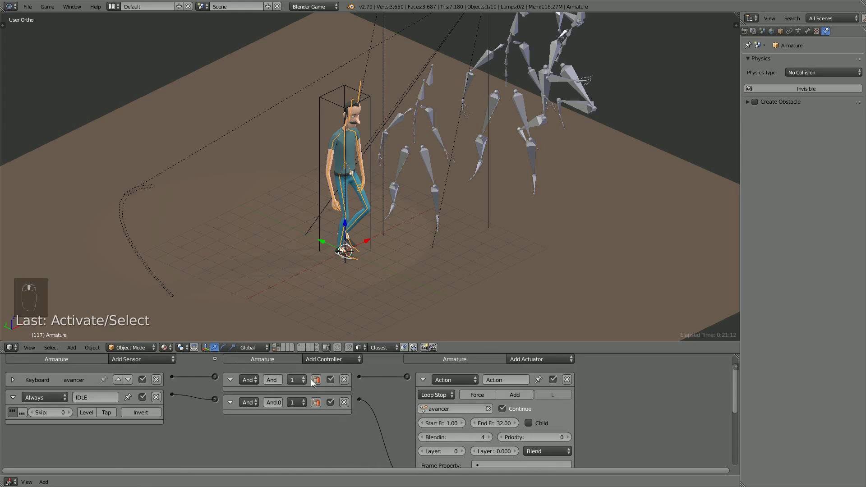
{"action": "left_click", "coordinate": [423, 380]}
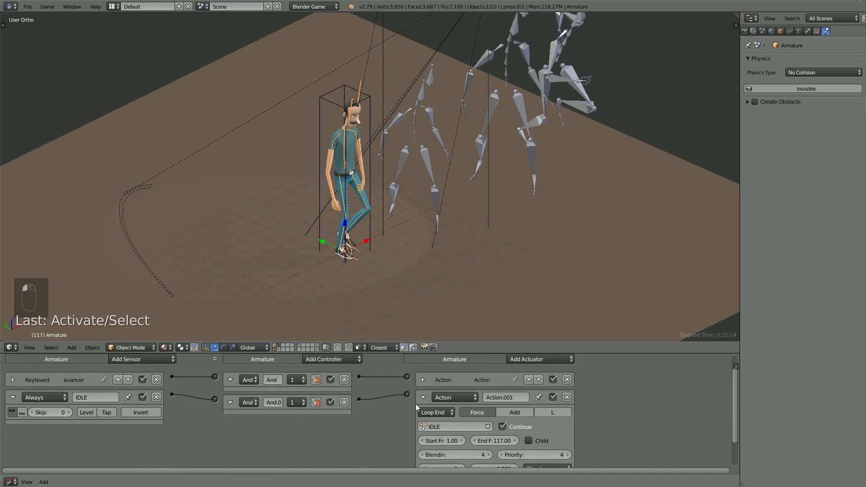
{"action": "scroll", "coordinate": [415, 404], "scroll_direction": "down", "scroll_amount": 2}
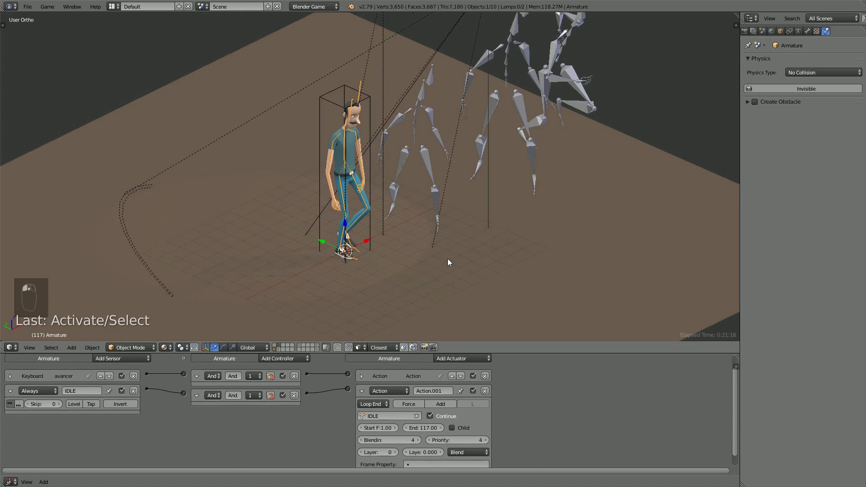
Step: Run the game again and walk and turn the character to check the blending between idle and walking
{"action": "key", "text": "p"}
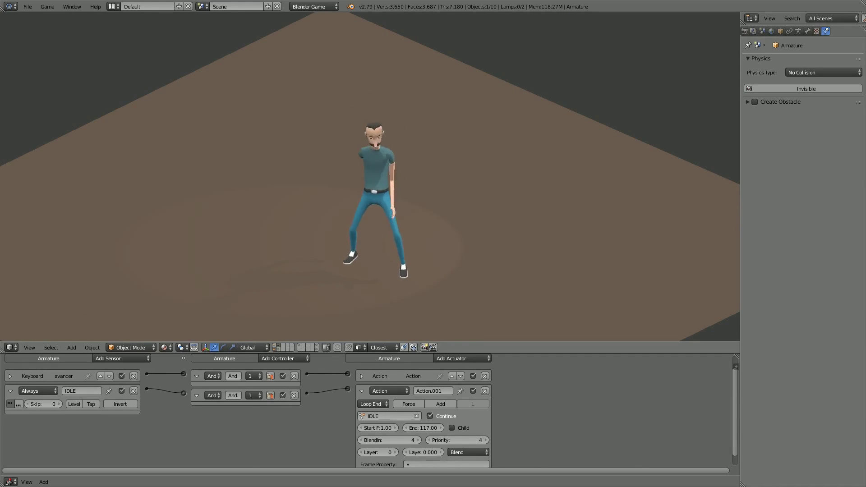
{"action": "key", "text": "Up"}
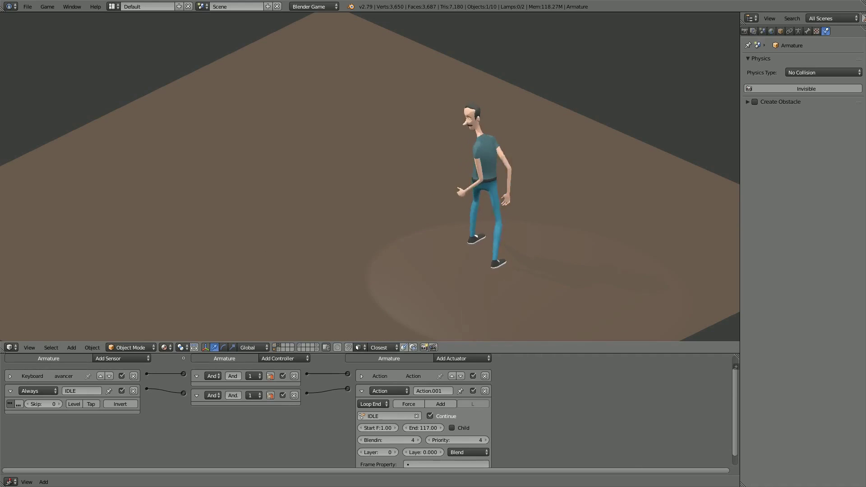
{"action": "key", "text": "Up"}
{"action": "key", "text": "Left"}
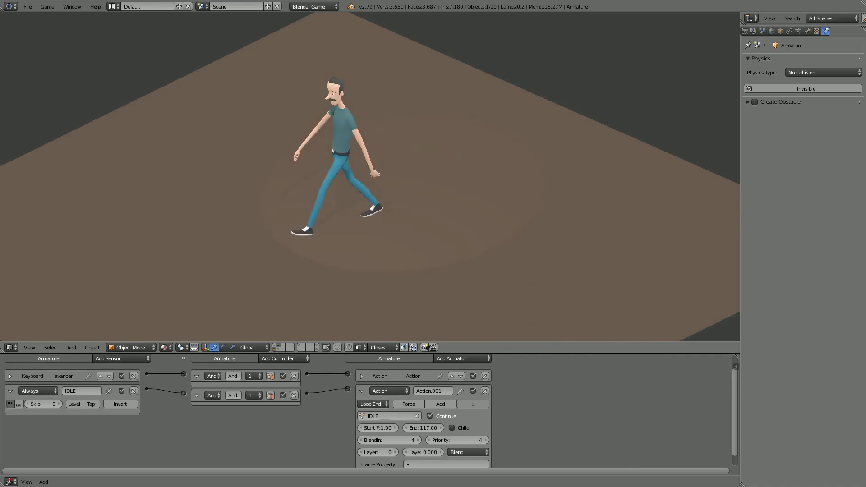
{"action": "key", "text": "Escape"}
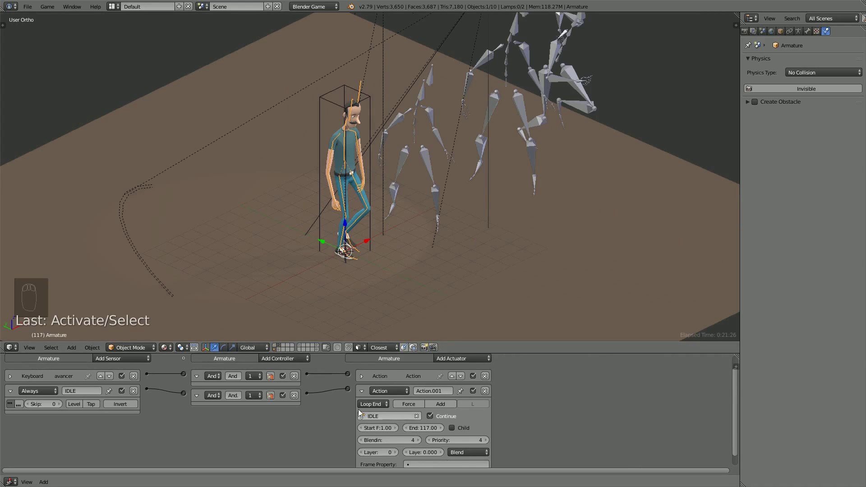
Step: Collapse the IDLE actuator and Always sensor, and add a Keyboard sensor to the character's armature
{"action": "left_click", "coordinate": [361, 391]}
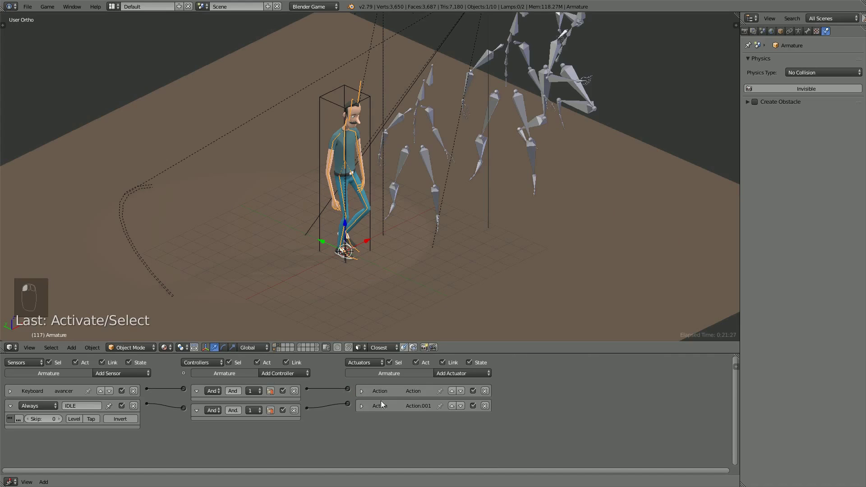
{"action": "left_click", "coordinate": [9, 406]}
{"action": "scroll", "coordinate": [449, 100], "scroll_direction": "down", "scroll_amount": 2}
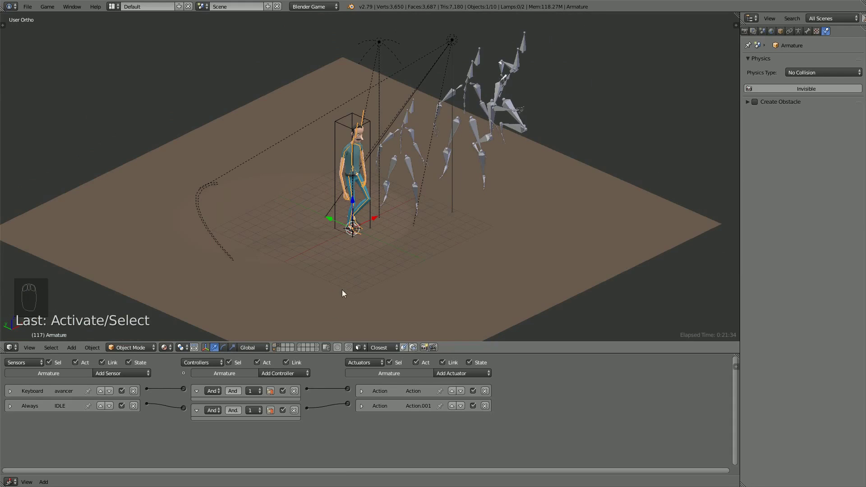
{"action": "left_click", "coordinate": [120, 373]}
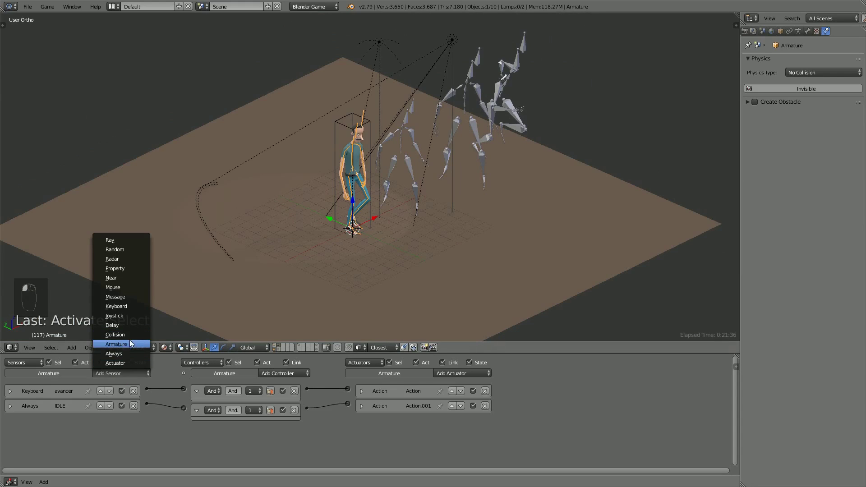
{"action": "left_click", "coordinate": [130, 306]}
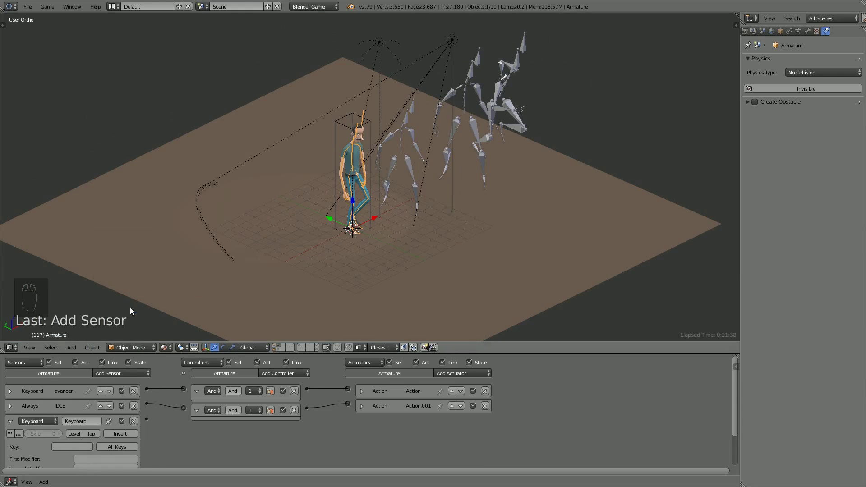
{"action": "scroll", "coordinate": [150, 434], "scroll_direction": "down", "scroll_amount": 1}
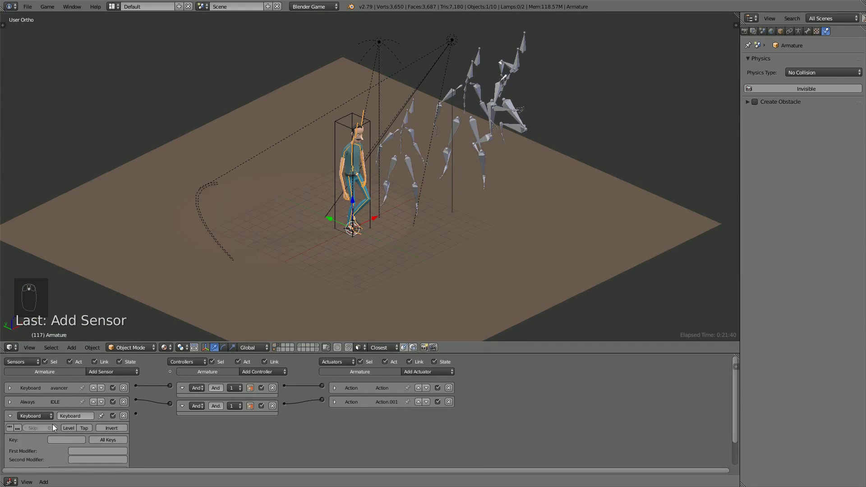
{"action": "scroll", "coordinate": [53, 424], "scroll_direction": "up", "scroll_amount": 1}
Step: Add an Action actuator to the character's armature and assign the run action to it
{"action": "left_click", "coordinate": [272, 374]}
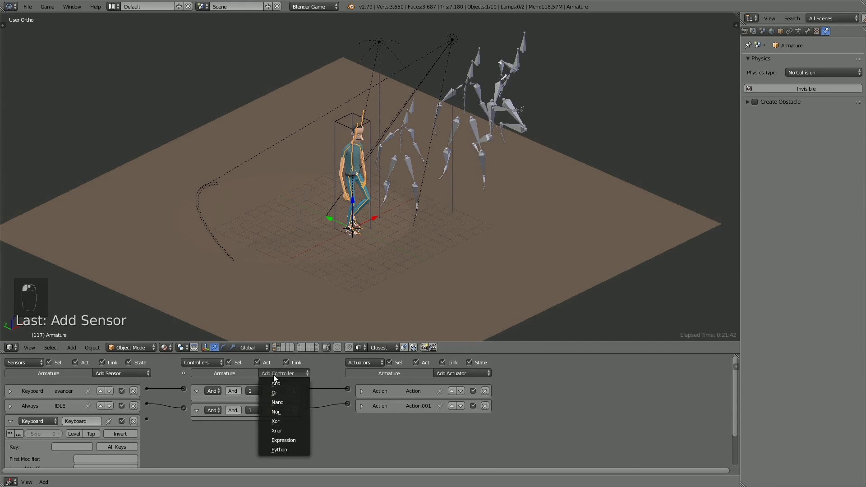
{"action": "left_click", "coordinate": [472, 373]}
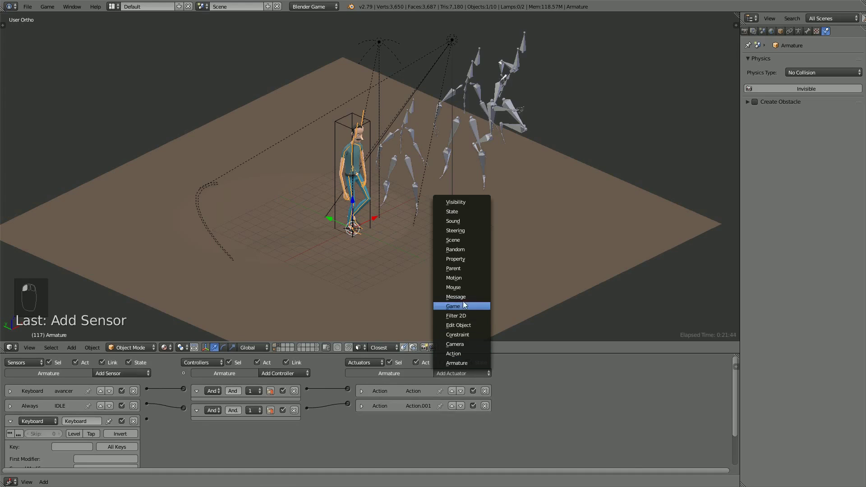
{"action": "left_click", "coordinate": [464, 353]}
{"action": "left_click", "coordinate": [368, 448]}
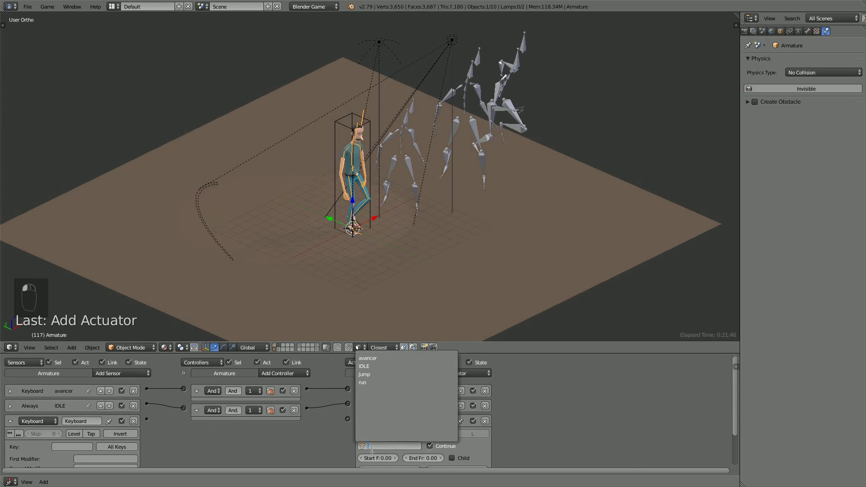
{"action": "left_click", "coordinate": [374, 384]}
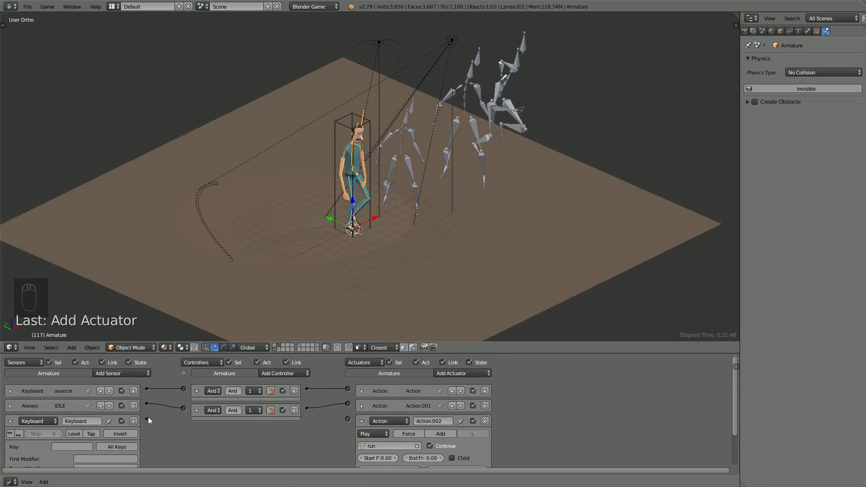
Step: Link the new Keyboard sensor to the run actuator through an And controller, and collapse the sensor
{"action": "left_click_drag", "start_coordinate": [147, 419], "coordinate": [347, 419]}
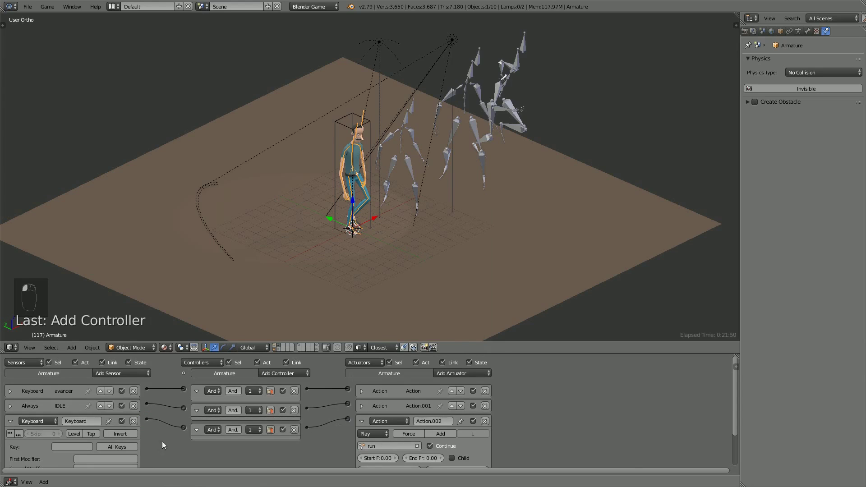
{"action": "scroll", "coordinate": [107, 442], "scroll_direction": "down", "scroll_amount": 1}
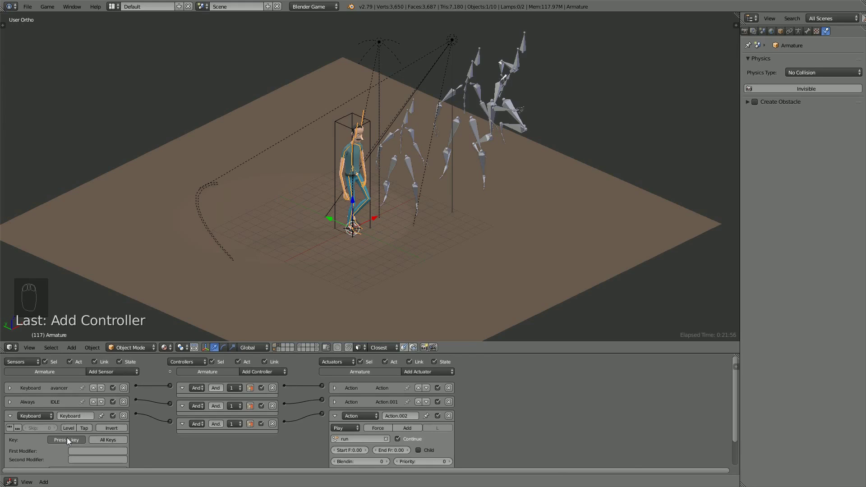
{"action": "left_click", "coordinate": [10, 417]}
{"action": "middle_click_drag", "start_coordinate": [315, 434], "coordinate": [312, 400]}
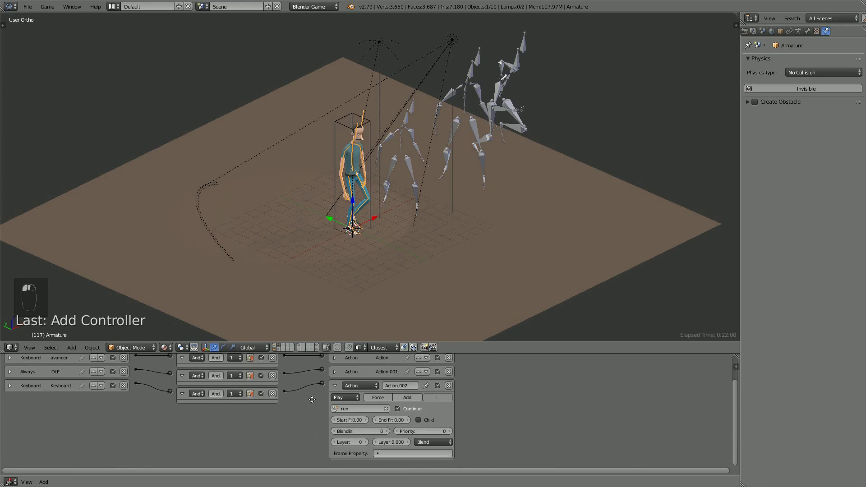
Step: Hide everything except the running armature and show its run keyframes in the Dope Sheet
{"action": "right_click", "coordinate": [505, 84]}
{"action": "left_click", "coordinate": [11, 482]}
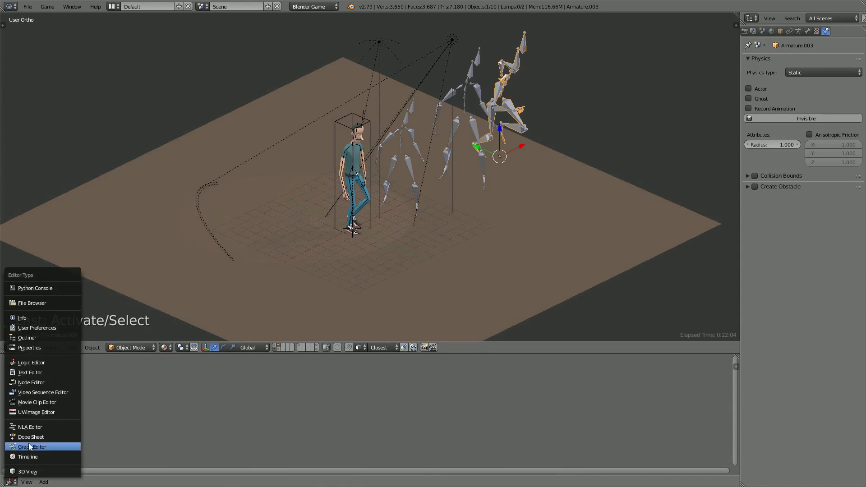
{"action": "left_click", "coordinate": [31, 436]}
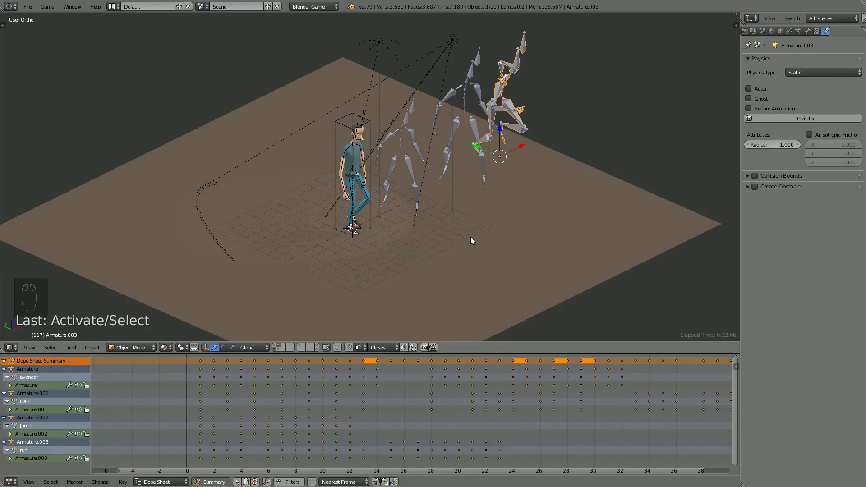
{"action": "key", "text": "shift+h"}
{"action": "scroll", "coordinate": [215, 395], "scroll_direction": "up", "scroll_amount": 2}
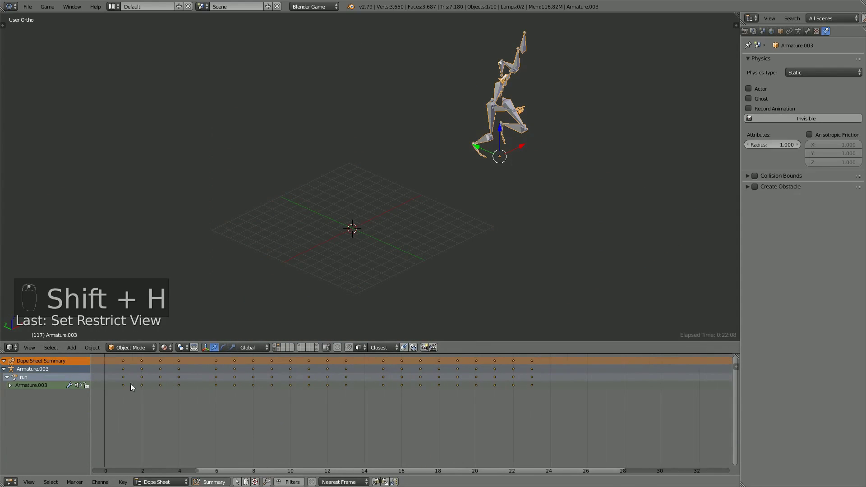
Step: Move the playhead to the first and last keyframes of the run action, frames 1 and 23
{"action": "left_click", "coordinate": [123, 384]}
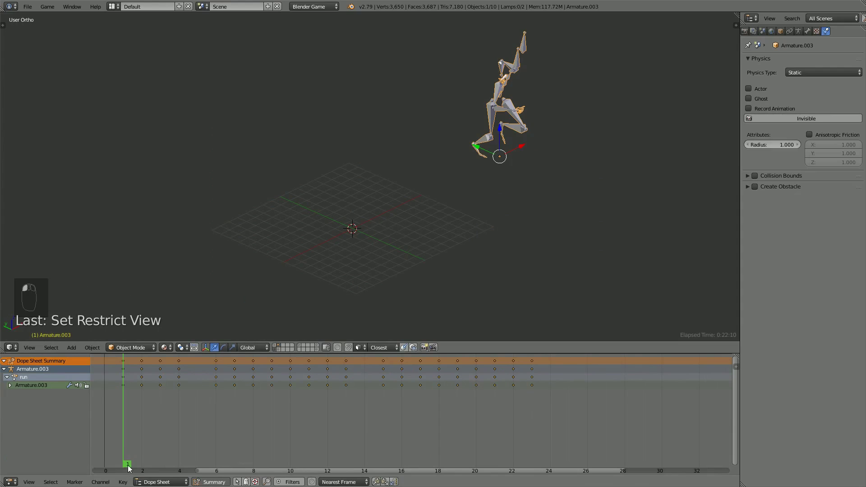
{"action": "left_click", "coordinate": [532, 369]}
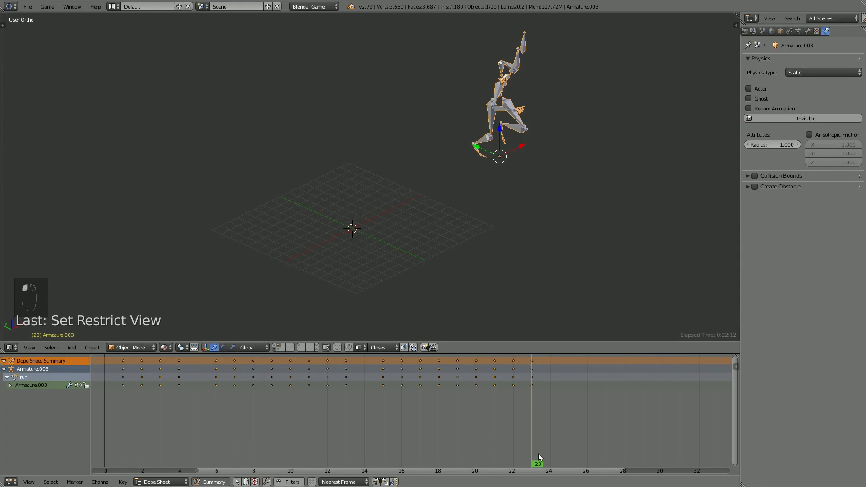
Step: Return the lower area to the Logic Editor, and unhide all objects to select the character's armature
{"action": "left_click", "coordinate": [11, 482]}
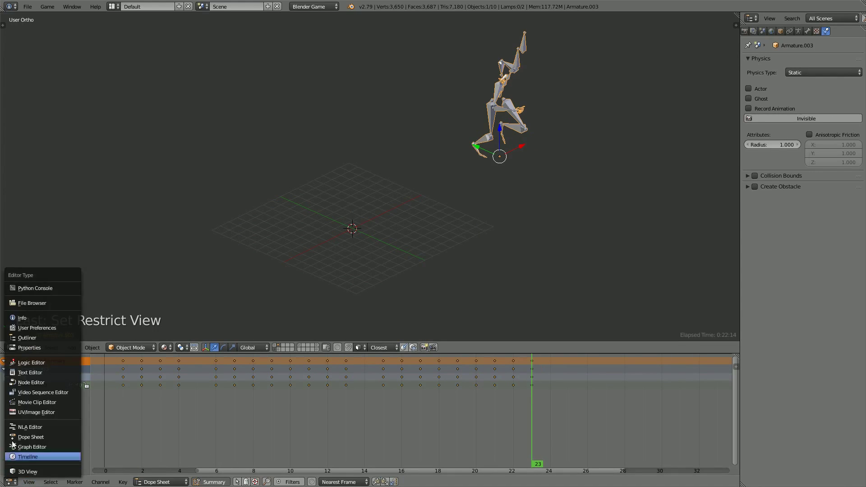
{"action": "left_click", "coordinate": [45, 362]}
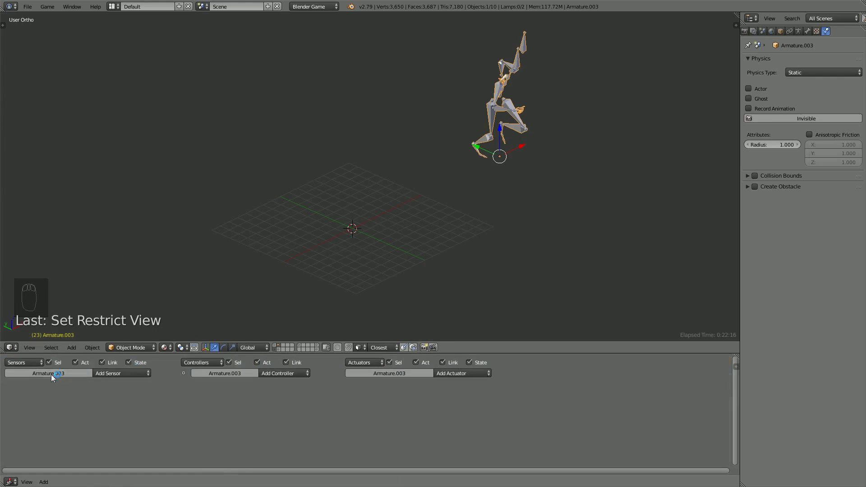
{"action": "key", "text": "alt+h"}
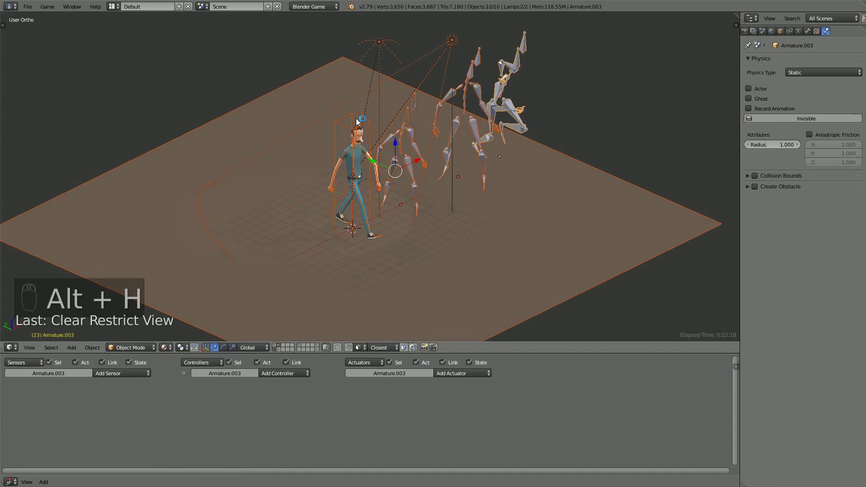
{"action": "right_click", "coordinate": [362, 116]}
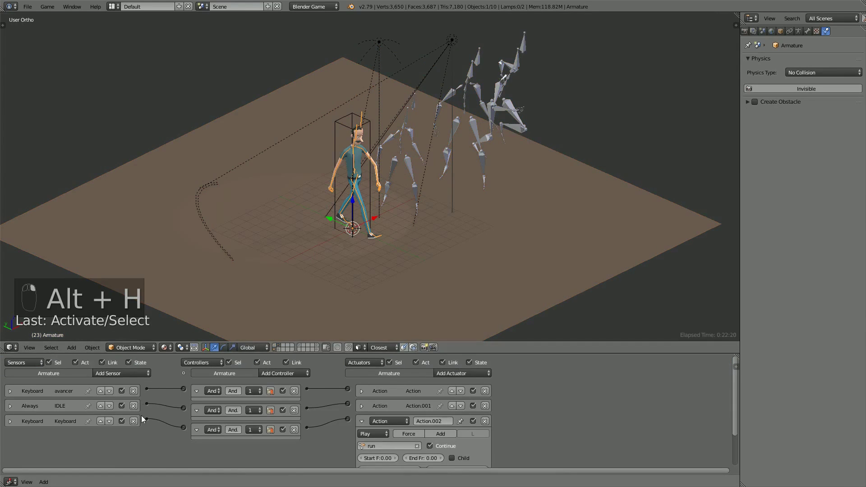
Step: Set the run actuator's start frame to 1 and its end frame to 23
{"action": "scroll", "coordinate": [413, 439], "scroll_direction": "down", "scroll_amount": 1}
{"action": "scroll", "coordinate": [413, 439], "scroll_direction": "down", "scroll_amount": 3}
{"action": "left_click", "coordinate": [390, 417]}
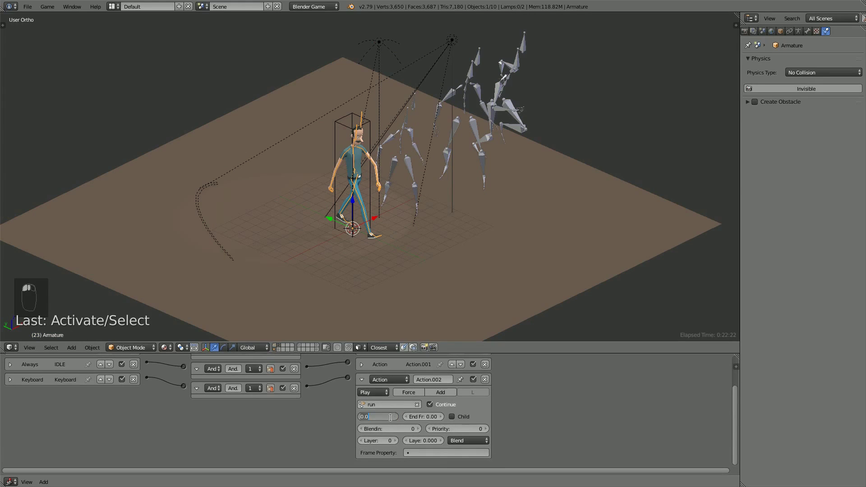
{"action": "type", "text": "1"}
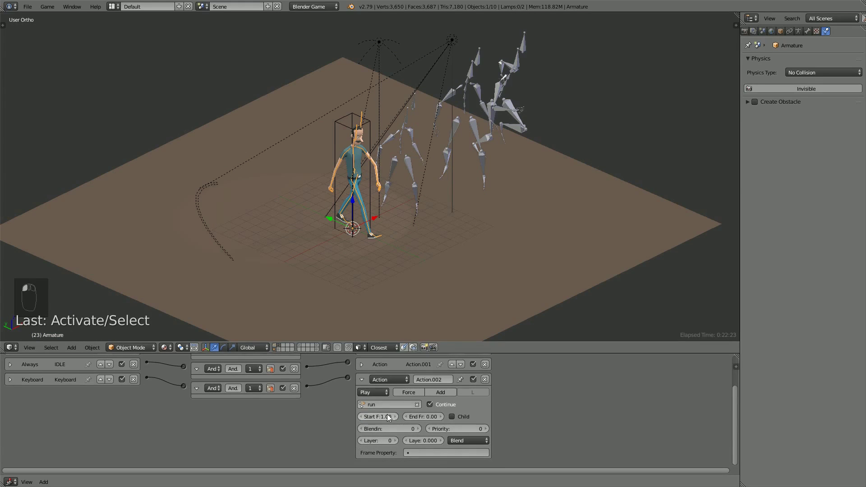
{"action": "left_click", "coordinate": [426, 416]}
{"action": "type", "text": "23"}
Step: Set the run actuator's Blendin to 4 and its Priority to 1
{"action": "left_click", "coordinate": [418, 429]}
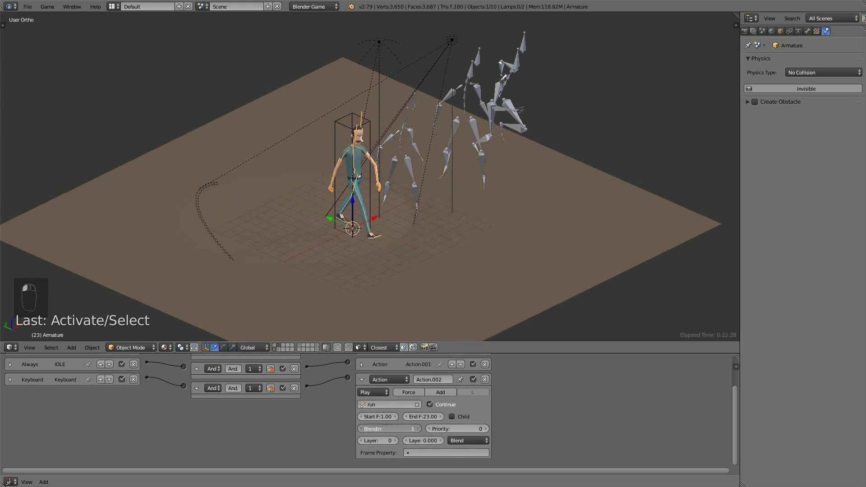
{"action": "left_click", "coordinate": [418, 429]}
{"action": "left_click", "coordinate": [419, 428]}
{"action": "left_click", "coordinate": [418, 429]}
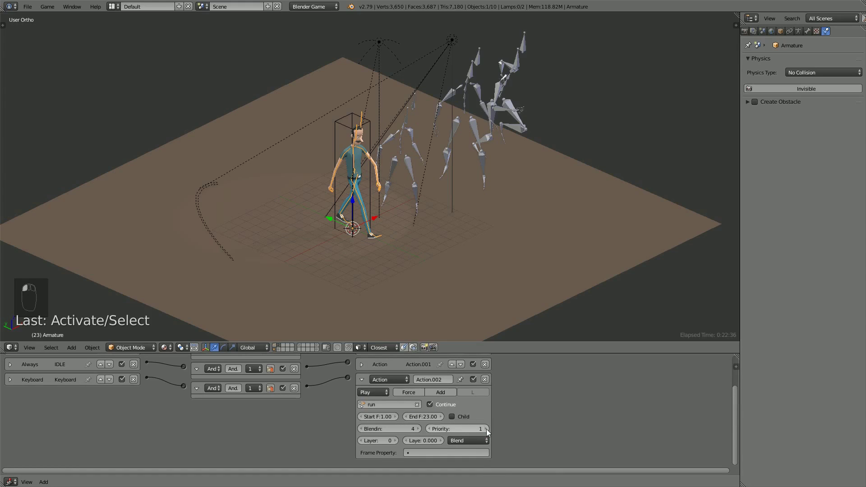
Step: Set the Priority of the avancer action actuator to 2 and collapse it
{"action": "scroll", "coordinate": [433, 419], "scroll_direction": "up", "scroll_amount": 3}
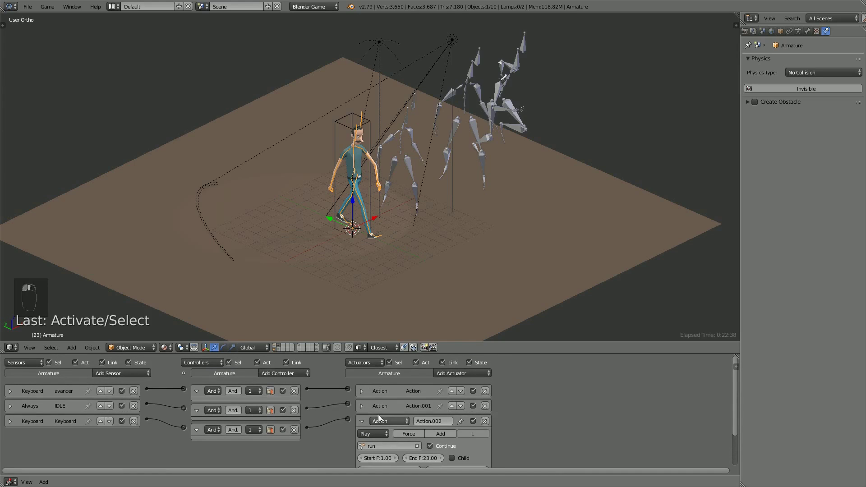
{"action": "left_click", "coordinate": [362, 391]}
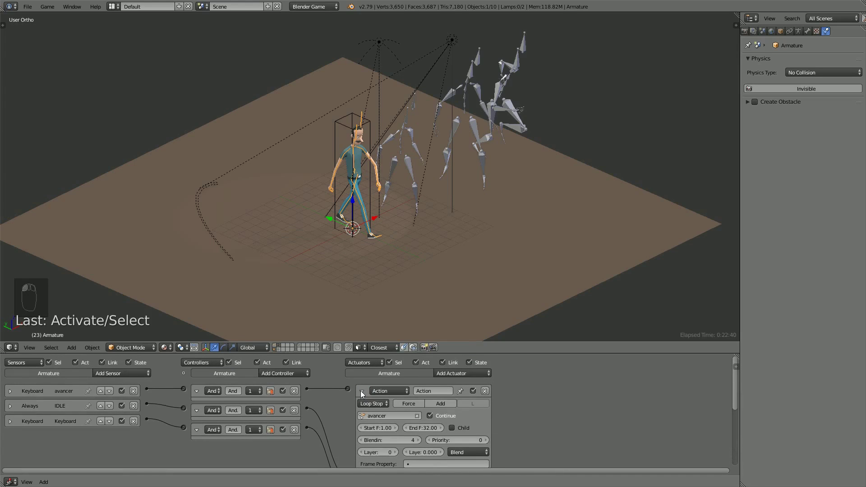
{"action": "left_click", "coordinate": [487, 440]}
{"action": "left_click", "coordinate": [362, 391]}
{"action": "scroll", "coordinate": [442, 434], "scroll_direction": "down", "scroll_amount": 3}
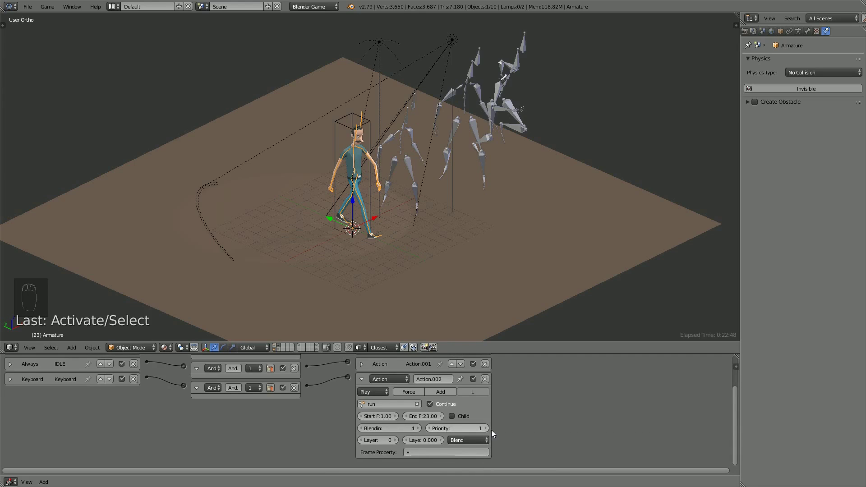
{"action": "scroll", "coordinate": [424, 387], "scroll_direction": "up", "scroll_amount": 3}
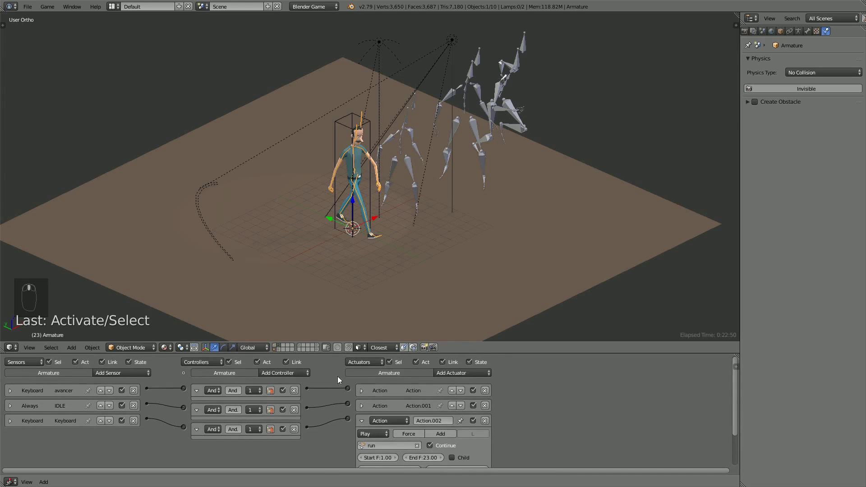
{"action": "left_click", "coordinate": [361, 391]}
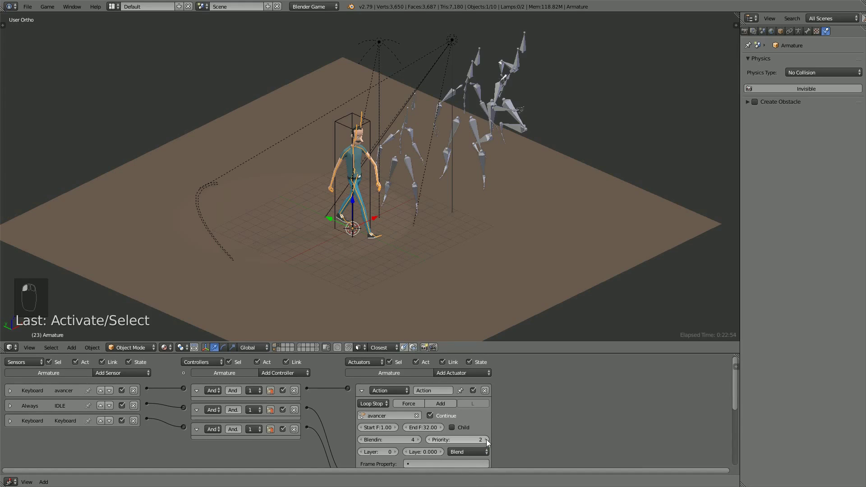
{"action": "left_click", "coordinate": [361, 392]}
Step: Collapse the run actuator and review the frame range, blending and priority of the IDLE actuator
{"action": "scroll", "coordinate": [424, 402], "scroll_direction": "down", "scroll_amount": 3}
{"action": "scroll", "coordinate": [445, 398], "scroll_direction": "down", "scroll_amount": 1}
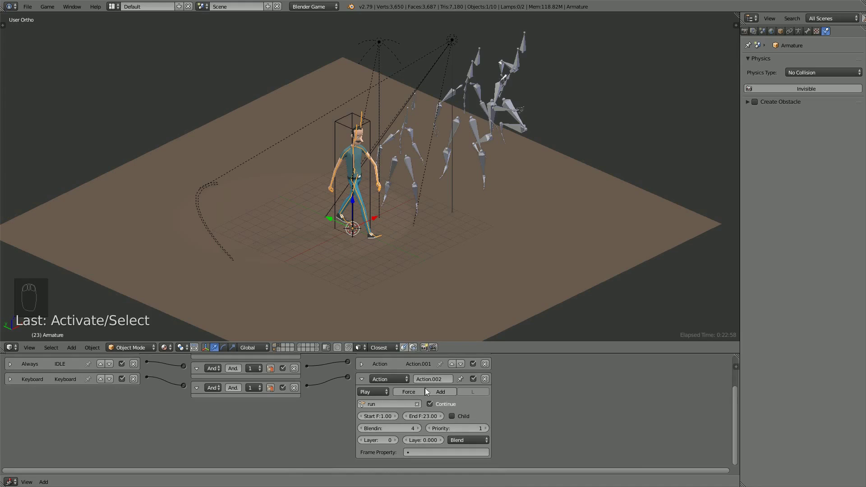
{"action": "left_click", "coordinate": [360, 380]}
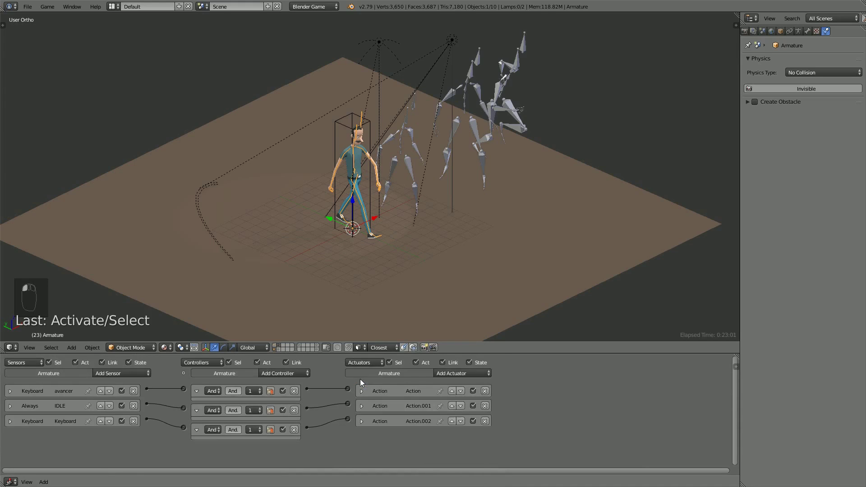
{"action": "left_click", "coordinate": [361, 406]}
{"action": "middle_click_drag", "start_coordinate": [428, 434], "coordinate": [424, 403]}
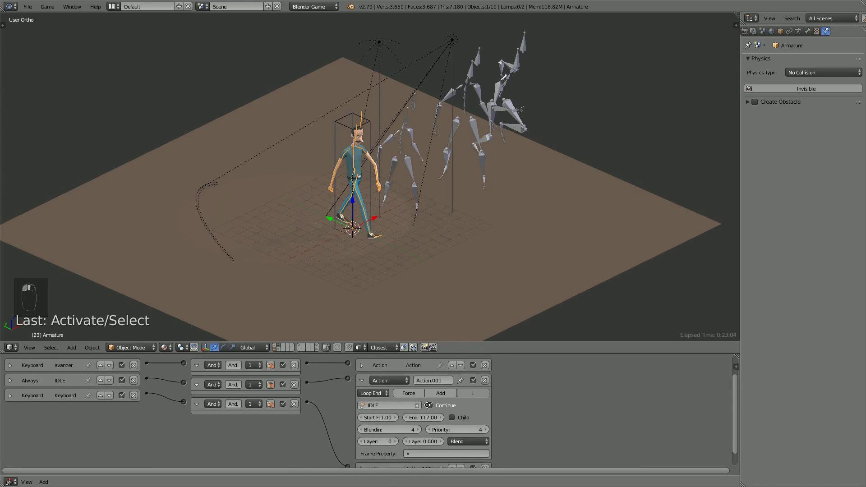
{"action": "left_click", "coordinate": [361, 382]}
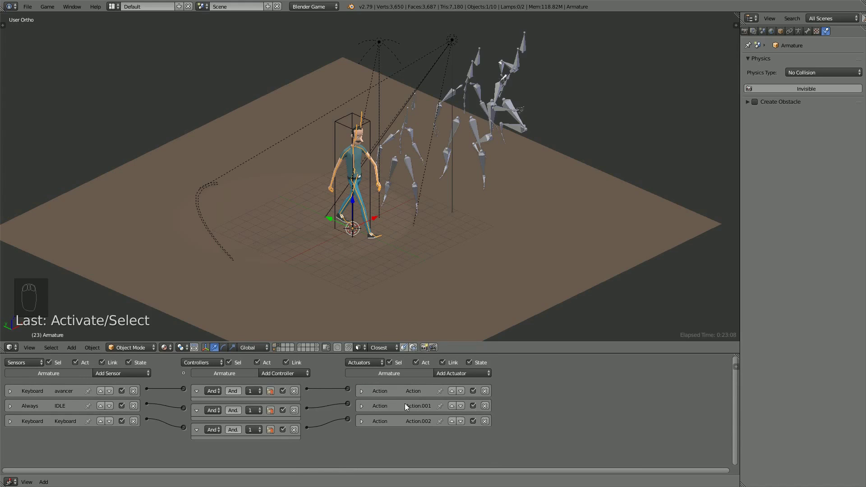
Step: Deselect everything and play the game to test the character's run animation
{"action": "scroll", "coordinate": [398, 223], "scroll_direction": "up", "scroll_amount": 2}
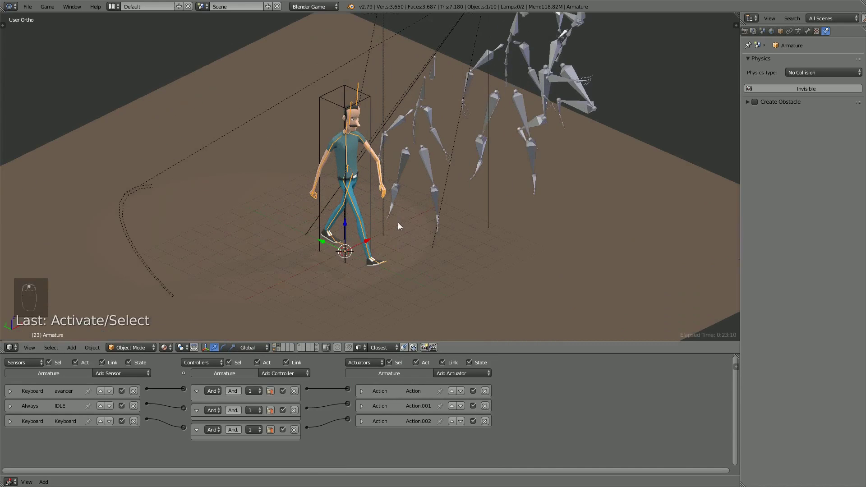
{"action": "key", "text": "a"}
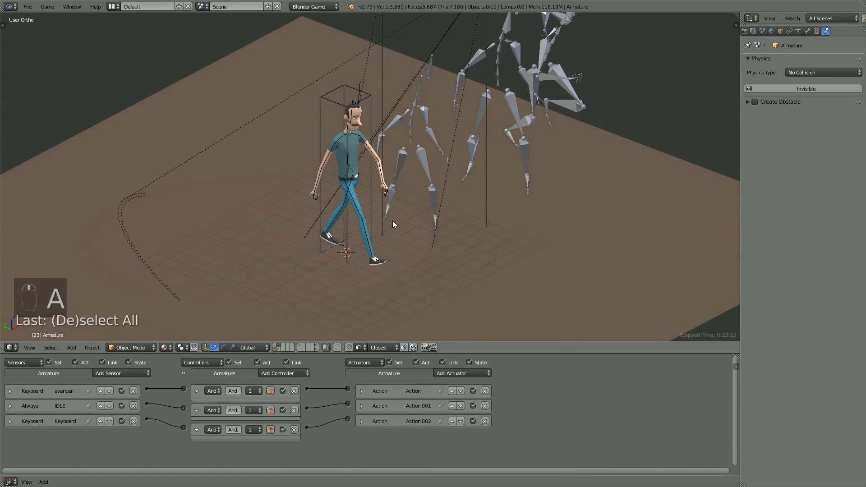
{"action": "key", "text": "p"}
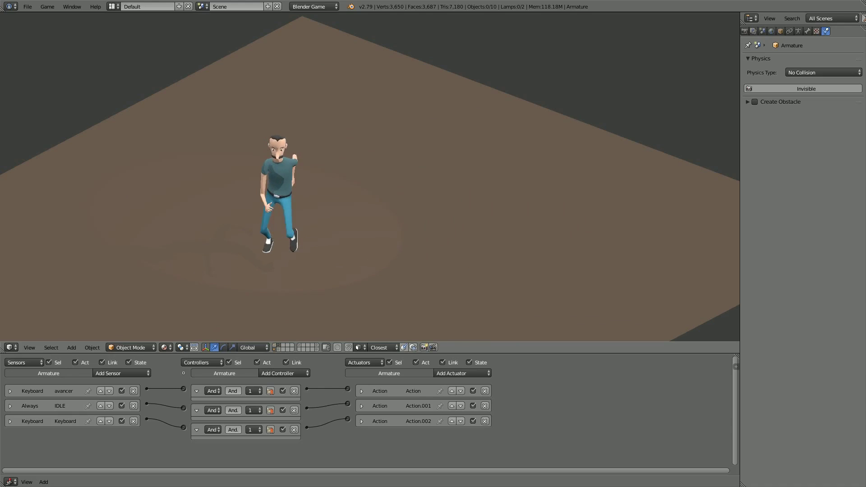
{"action": "key", "text": "Escape"}
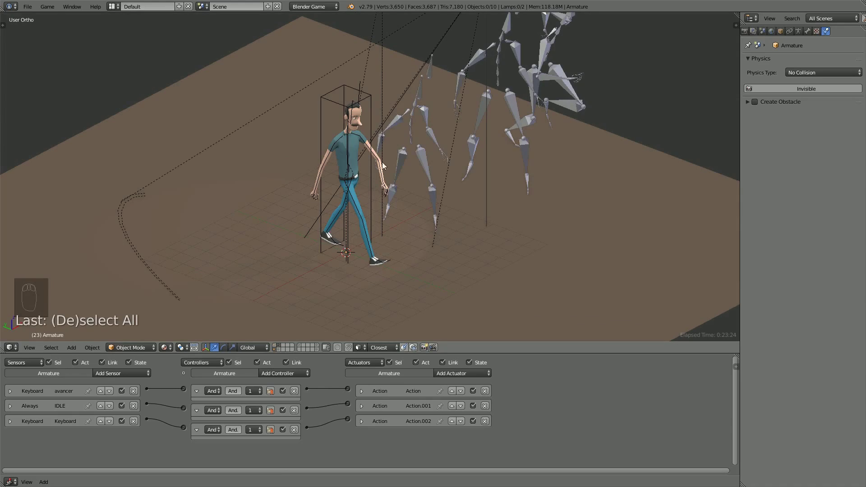
Step: Change the play mode of the armature's run actuator to Loop Stop
{"action": "right_click", "coordinate": [359, 86]}
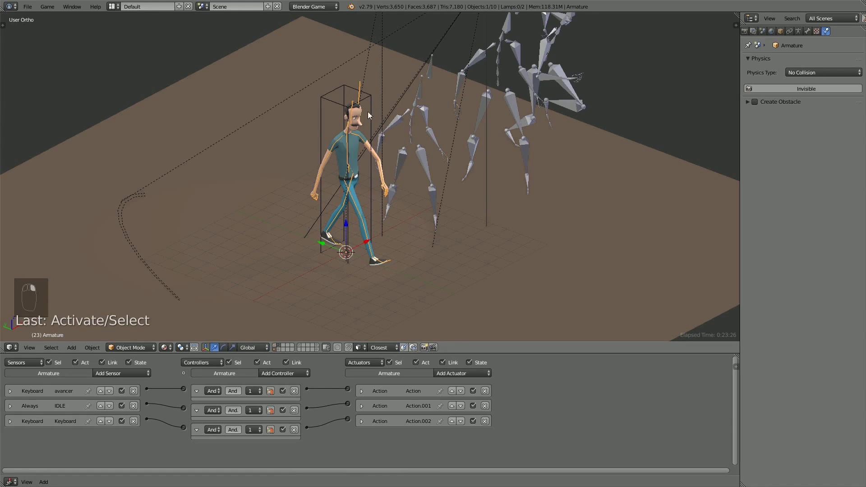
{"action": "left_click", "coordinate": [362, 421]}
{"action": "scroll", "coordinate": [381, 383], "scroll_direction": "down", "scroll_amount": 2}
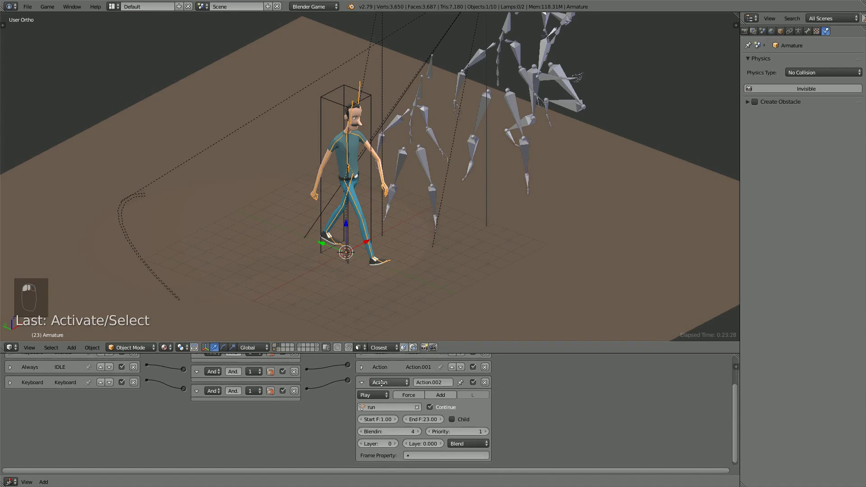
{"action": "left_click", "coordinate": [370, 394]}
{"action": "left_click", "coordinate": [388, 355]}
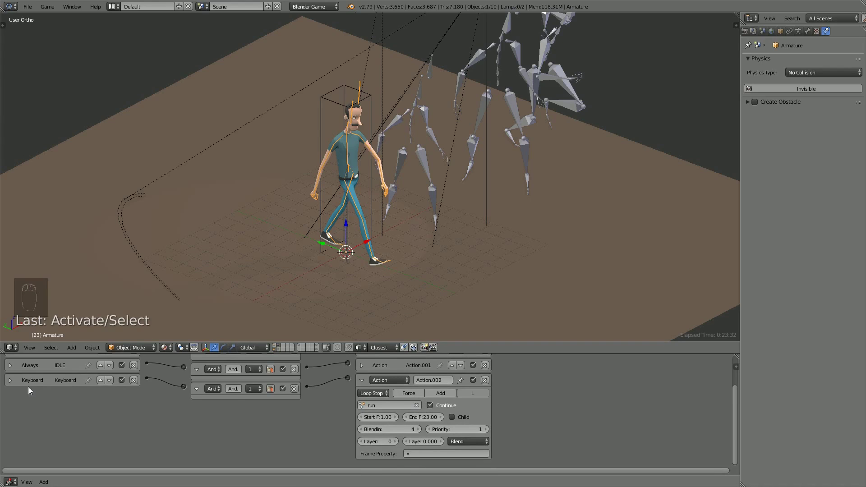
Step: Play the game again to test the run action in Loop Stop mode
{"action": "key", "text": "p"}
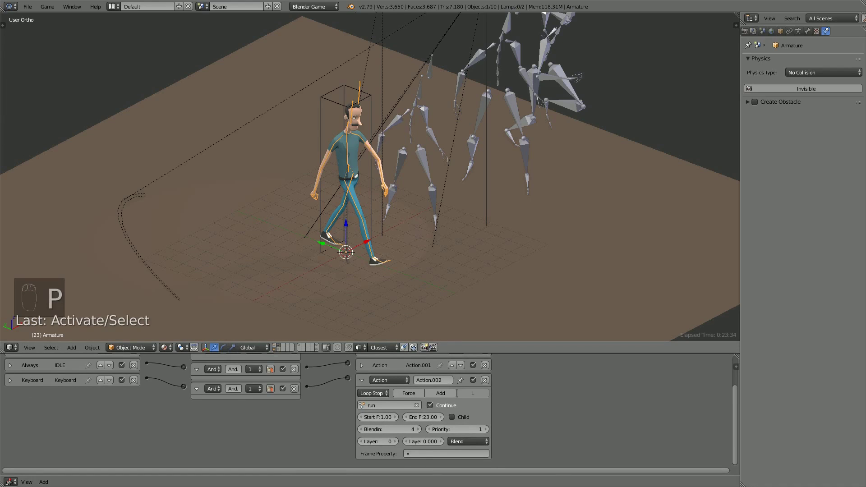
{"action": "key", "text": "w"}
{"action": "key", "text": "a"}
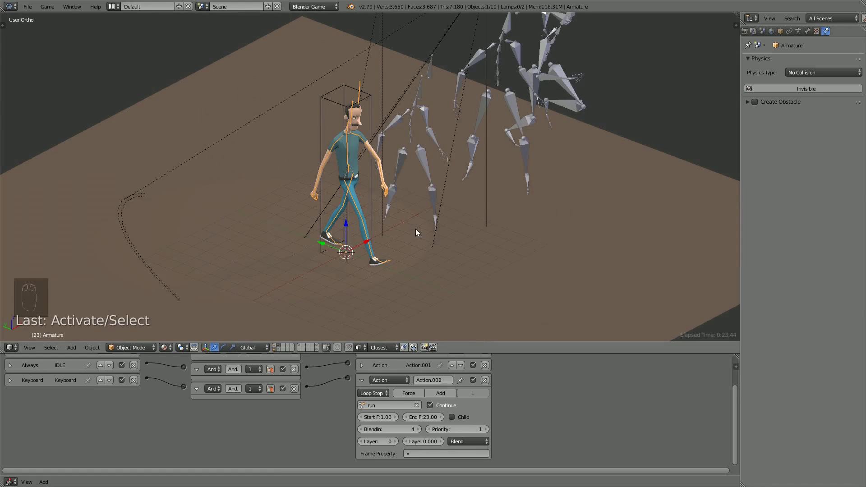
{"action": "key", "text": "Escape"}
Step: Add a Keyboard sensor triggered by Numpad 0 to the character's collision box, Cube.001, and collapse it
{"action": "right_click", "coordinate": [331, 101]}
{"action": "left_click", "coordinate": [109, 373]}
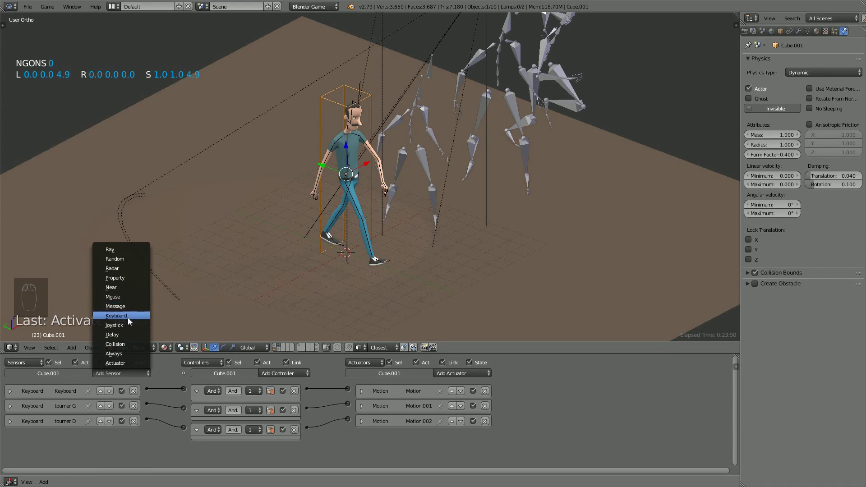
{"action": "left_click", "coordinate": [117, 315]}
{"action": "left_click", "coordinate": [65, 462]}
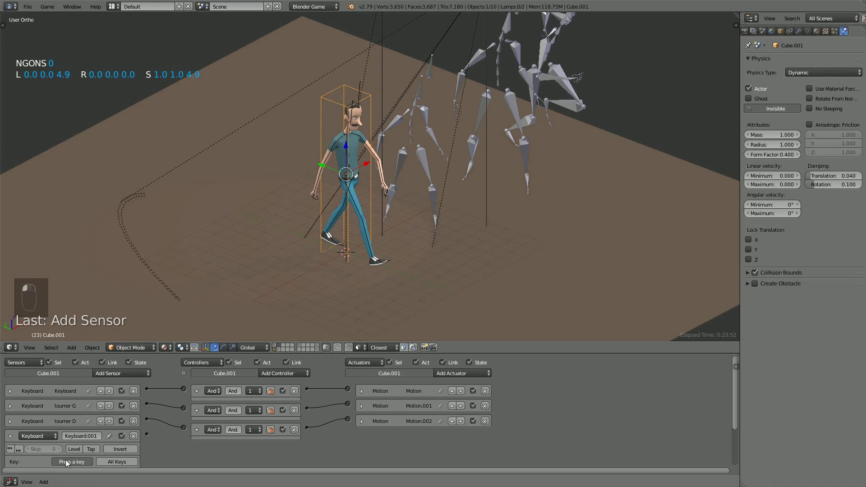
{"action": "key", "text": "KP_Enter"}
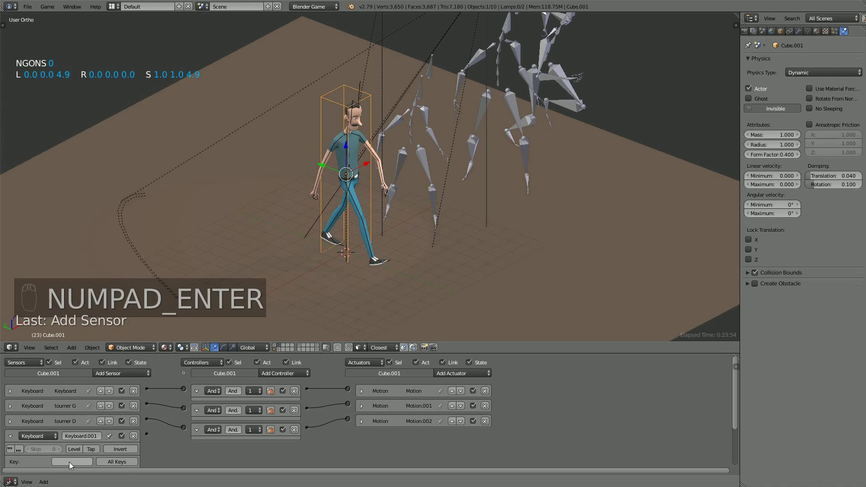
{"action": "left_click", "coordinate": [70, 462]}
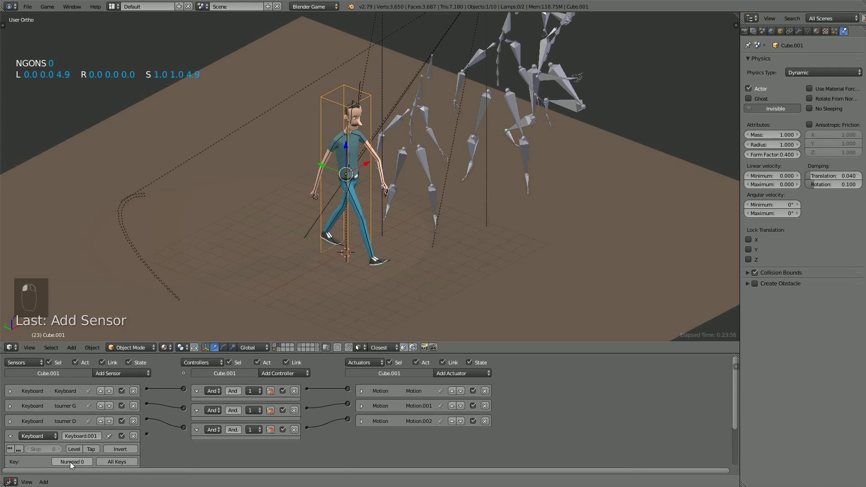
{"action": "left_click", "coordinate": [11, 436]}
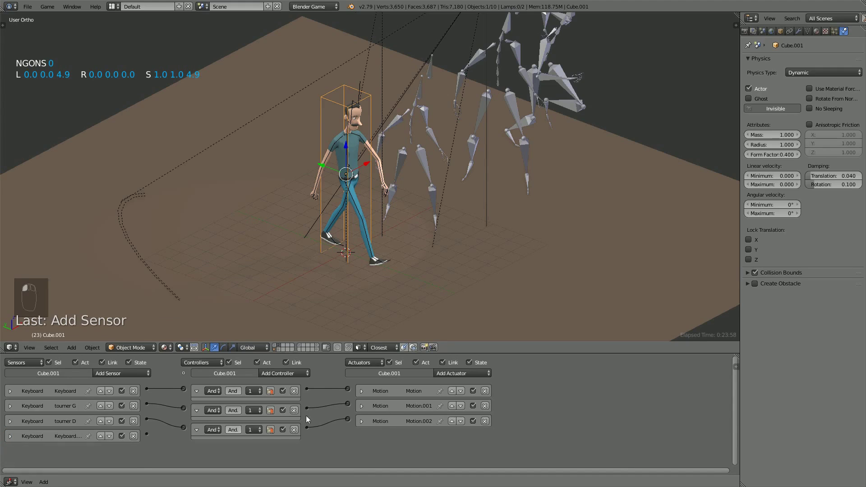
Step: Add a new Motion actuator to the collision box, Cube.001
{"action": "left_click", "coordinate": [464, 373]}
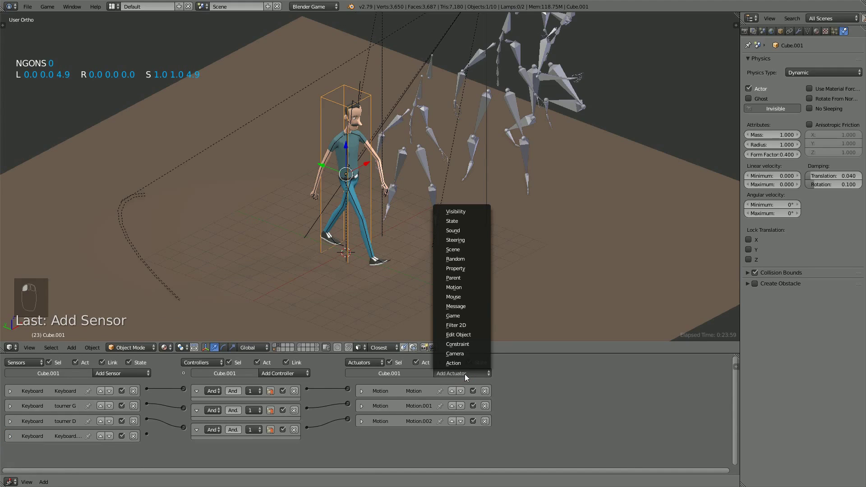
{"action": "left_click", "coordinate": [472, 288]}
{"action": "mouse_move", "coordinate": [344, 441]}
{"action": "middle_mouse_down"}
{"action": "mouse_move", "coordinate": [342, 408]}
{"action": "mouse_move", "coordinate": [339, 437]}
{"action": "middle_mouse_up"}
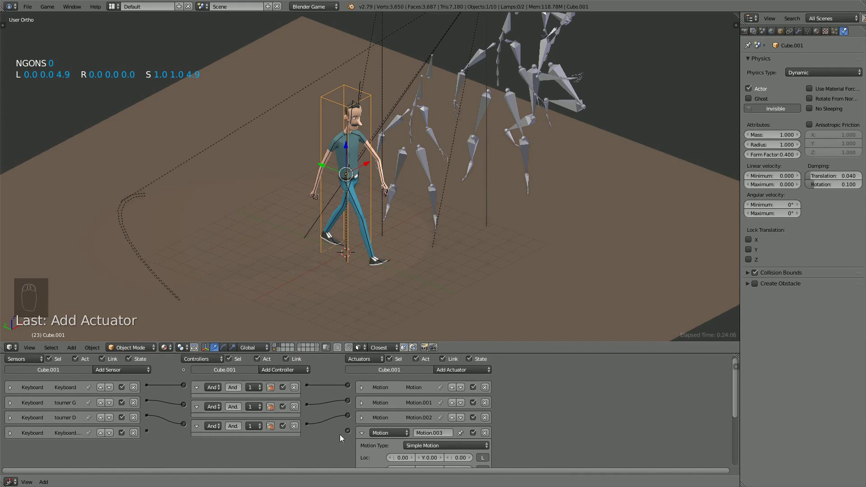
Step: Check the first Motion actuator's settings and set the Motion.003 actuator's motion type to Character Motion
{"action": "left_click", "coordinate": [362, 387]}
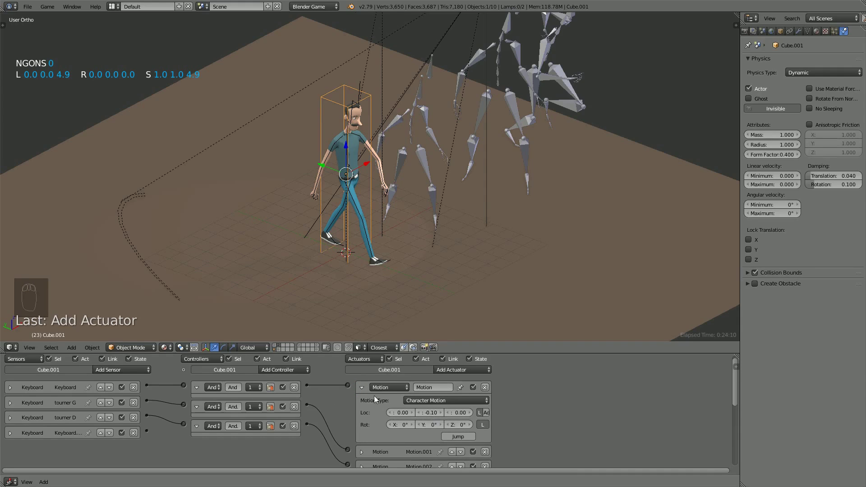
{"action": "left_click", "coordinate": [362, 387]}
{"action": "scroll", "coordinate": [366, 421], "scroll_direction": "down", "scroll_amount": 2}
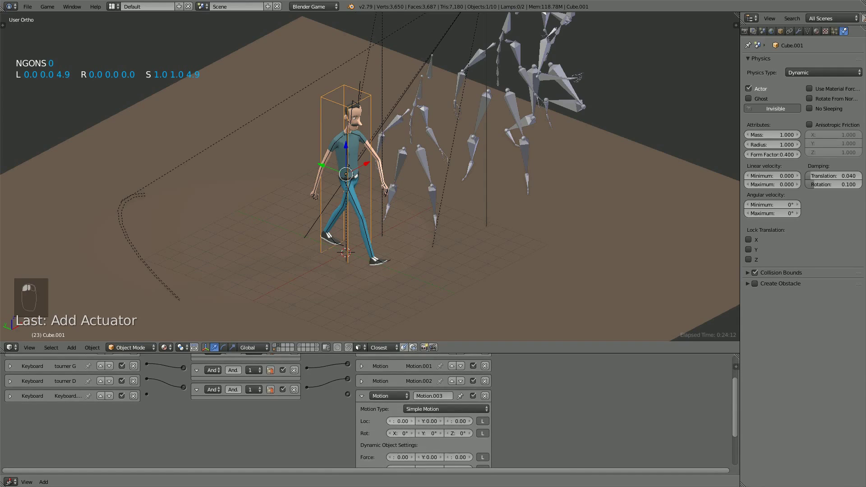
{"action": "scroll", "coordinate": [419, 393], "scroll_direction": "down", "scroll_amount": 1}
{"action": "left_click", "coordinate": [420, 390]}
{"action": "left_click", "coordinate": [428, 360]}
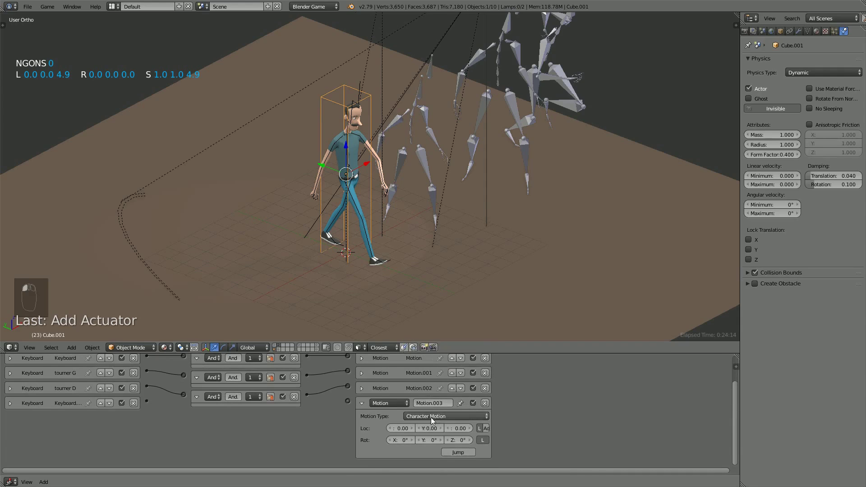
Step: Set the Y location of the Motion.003 actuator to -0.50
{"action": "left_click", "coordinate": [428, 429]}
{"action": "key", "text": "BackSpace"}
{"action": "left_click", "coordinate": [423, 428]}
{"action": "key", "text": "BackSpace"}
{"action": "key", "text": "Return"}
{"action": "scroll", "coordinate": [361, 392], "scroll_direction": "up", "scroll_amount": 3}
{"action": "left_click", "coordinate": [361, 392]}
{"action": "left_click", "coordinate": [361, 391]}
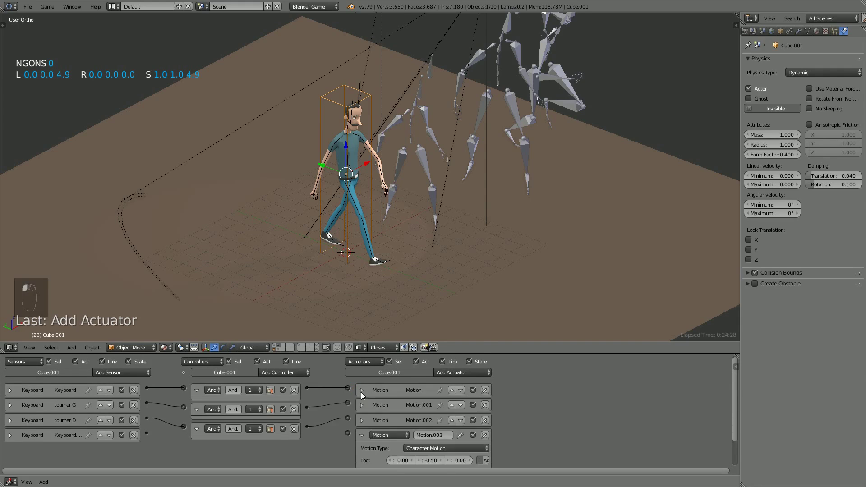
Step: Link the fourth Keyboard sensor to the Motion.003 actuator through a new And controller and test the run in the game
{"action": "scroll", "coordinate": [372, 445], "scroll_direction": "down", "scroll_amount": 2}
{"action": "left_click_drag", "start_coordinate": [147, 401], "coordinate": [348, 402]}
{"action": "scroll", "coordinate": [355, 413], "scroll_direction": "down", "scroll_amount": 2, "text": "ctrl"}
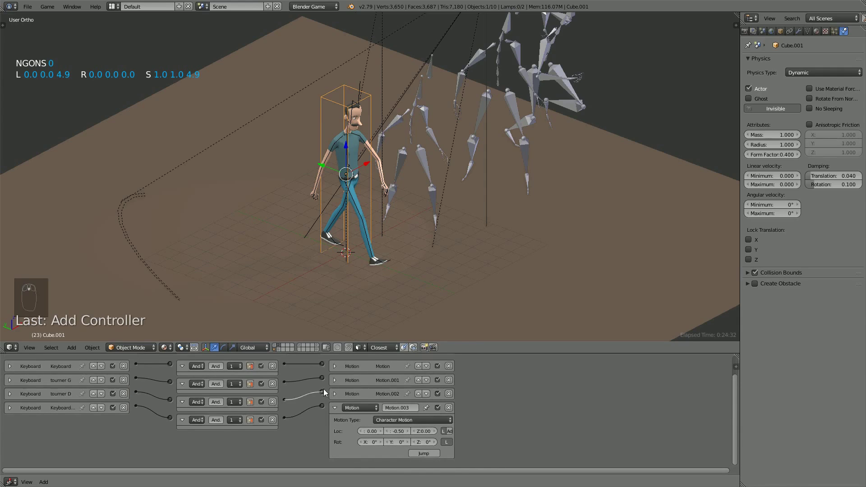
{"action": "key", "text": "p"}
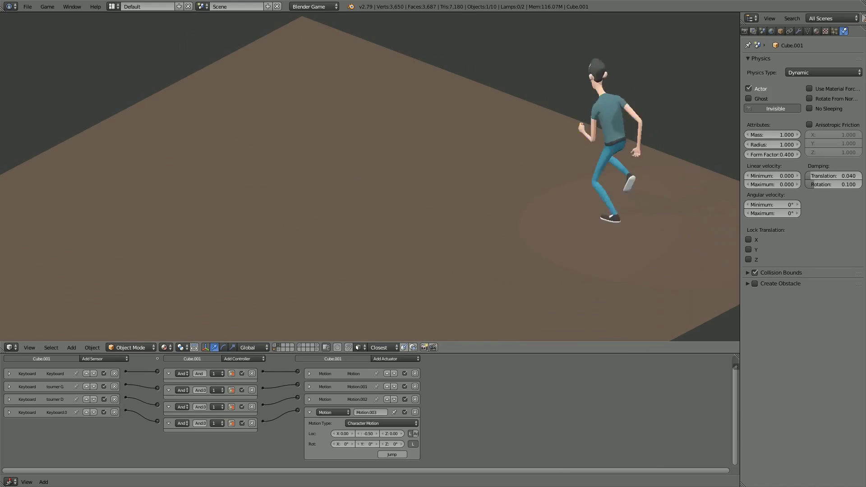
{"action": "key", "text": "Escape"}
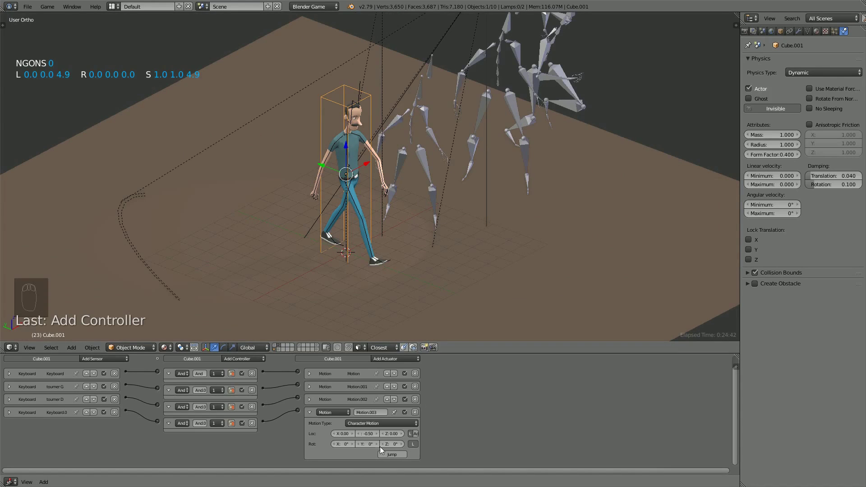
Step: Set the Y location of the Motion.003 actuator to -0.30
{"action": "left_click", "coordinate": [367, 434]}
{"action": "type", "text": "-0"}
{"action": "type", "text": ".3"}
{"action": "key", "text": "Return"}
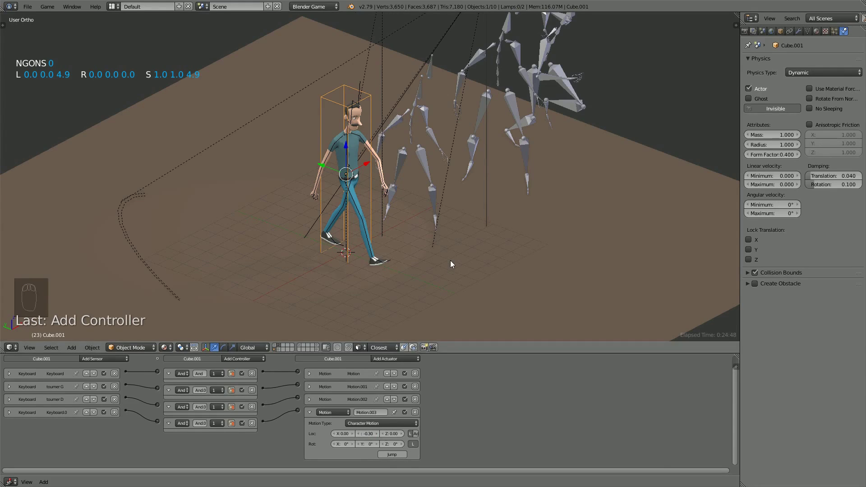
Step: Play the game and steer the running character around the ground to test the run speed
{"action": "key", "text": "p"}
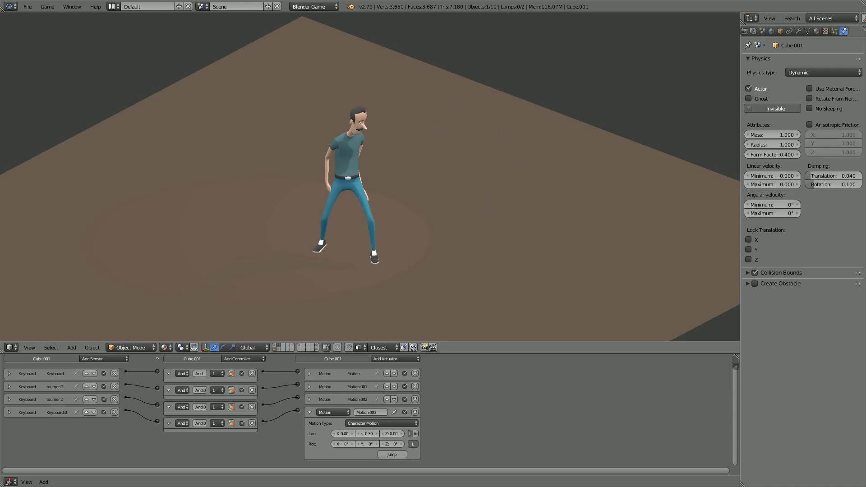
{"action": "key", "text": "Up"}
{"action": "key", "text": "Left"}
{"action": "key", "text": "Up"}
{"action": "key", "text": "Left"}
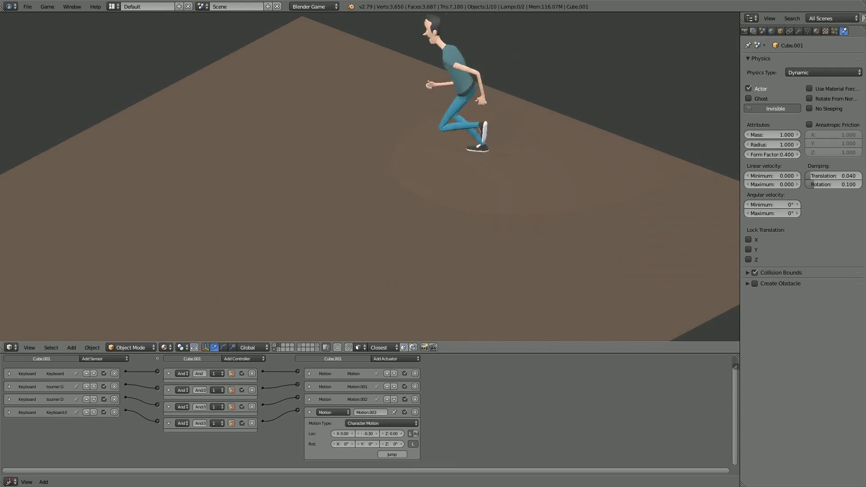
{"action": "key", "text": "Up"}
{"action": "key", "text": "Right"}
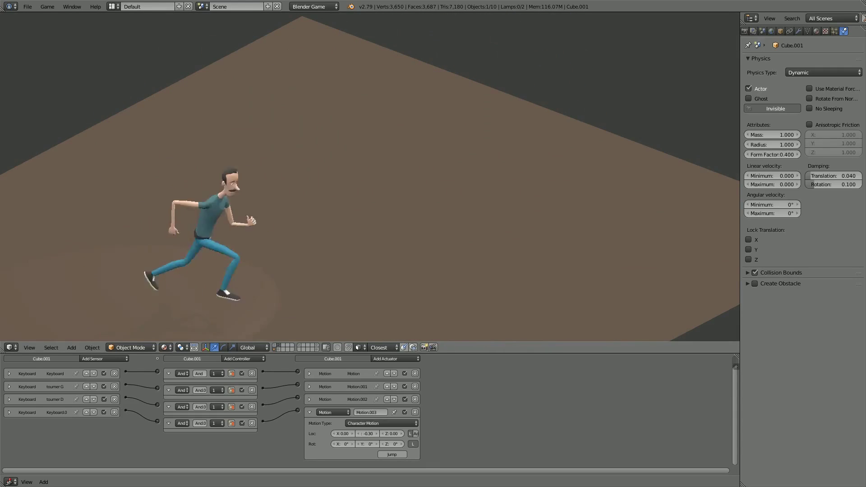
{"action": "key", "text": "Up"}
{"action": "key", "text": "Left"}
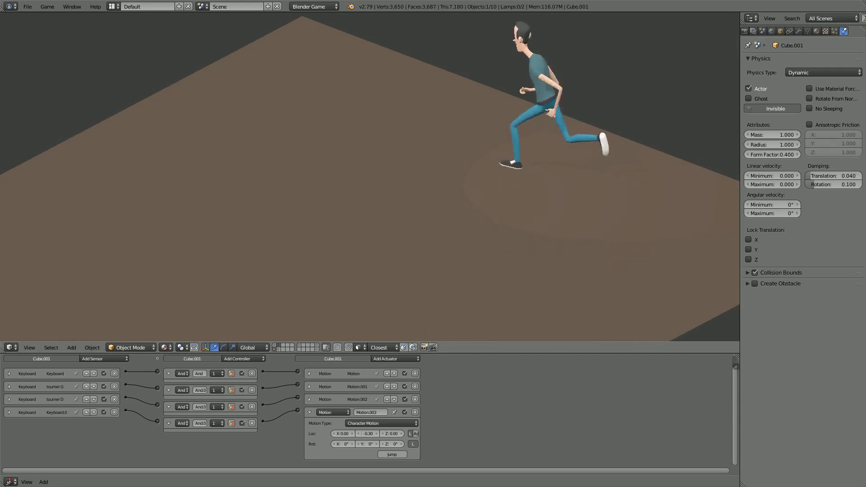
{"action": "key", "text": "Up"}
{"action": "key", "text": "Left"}
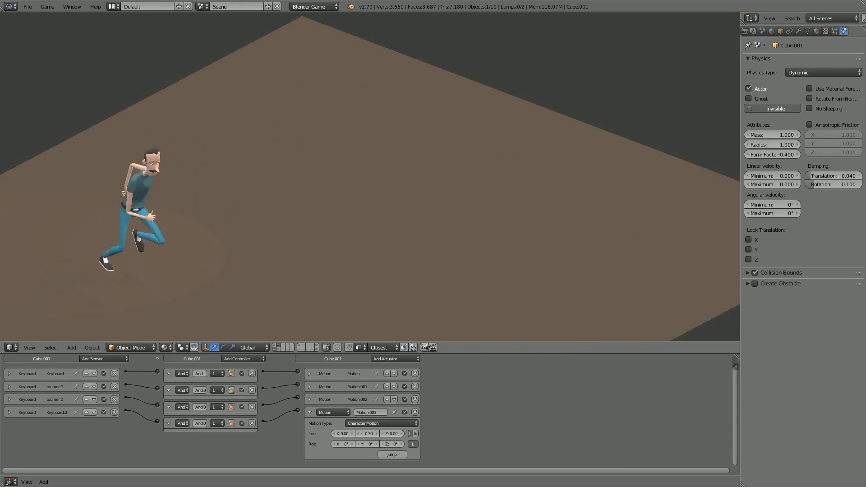
{"action": "key", "text": "Up"}
{"action": "key", "text": "Left"}
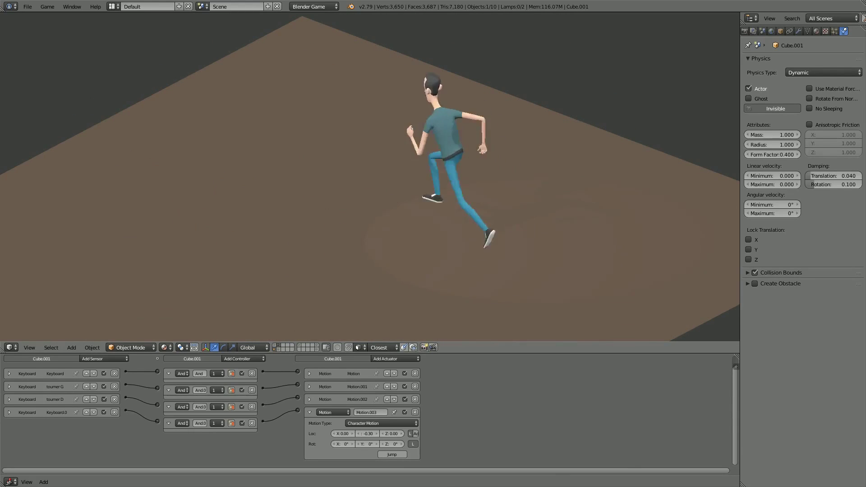
{"action": "key", "text": "Escape"}
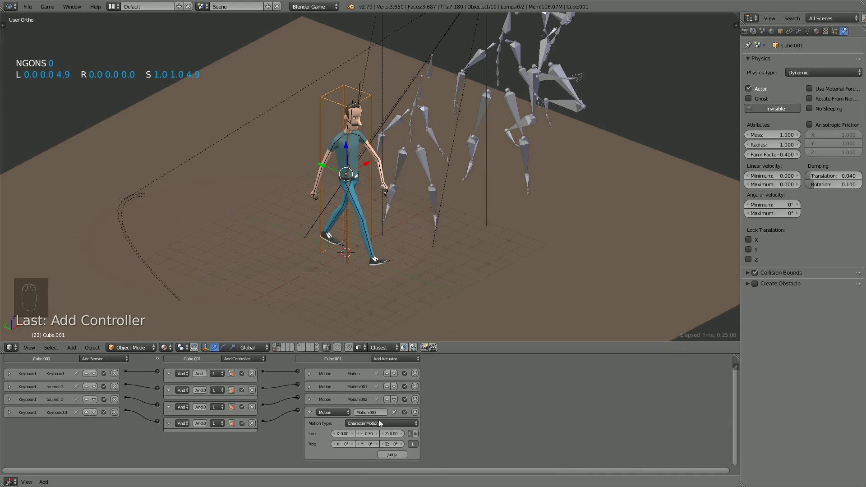
Step: Collapse the collision box's Motion.003 actuator, then select the character's armature and collapse its run action actuator
{"action": "key", "text": "KP_Add"}
{"action": "key", "text": "KP_Add"}
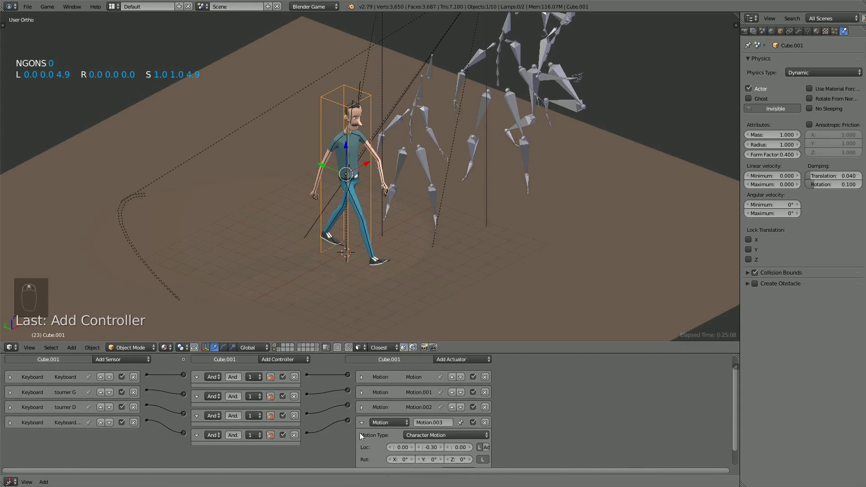
{"action": "left_click", "coordinate": [361, 421]}
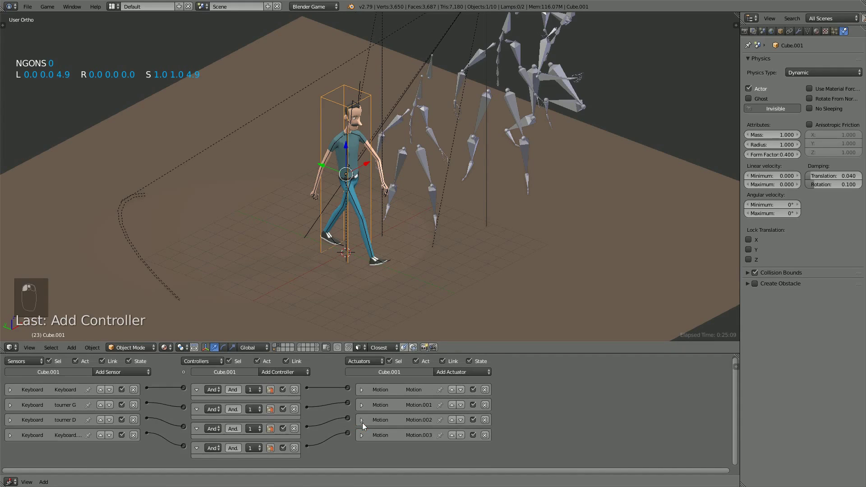
{"action": "right_click", "coordinate": [359, 90]}
{"action": "scroll", "coordinate": [368, 454], "scroll_direction": "down", "scroll_amount": 3}
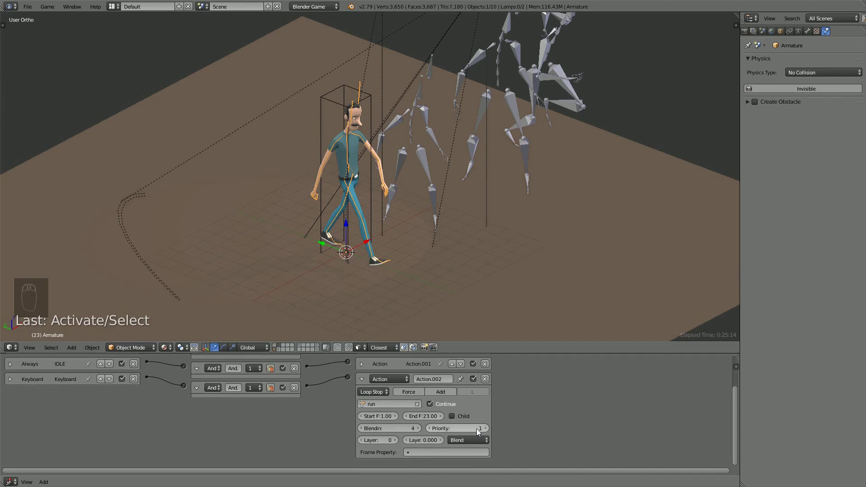
{"action": "left_click", "coordinate": [361, 379]}
Step: Add a Keyboard sensor named jump to the armature
{"action": "left_click", "coordinate": [109, 371]}
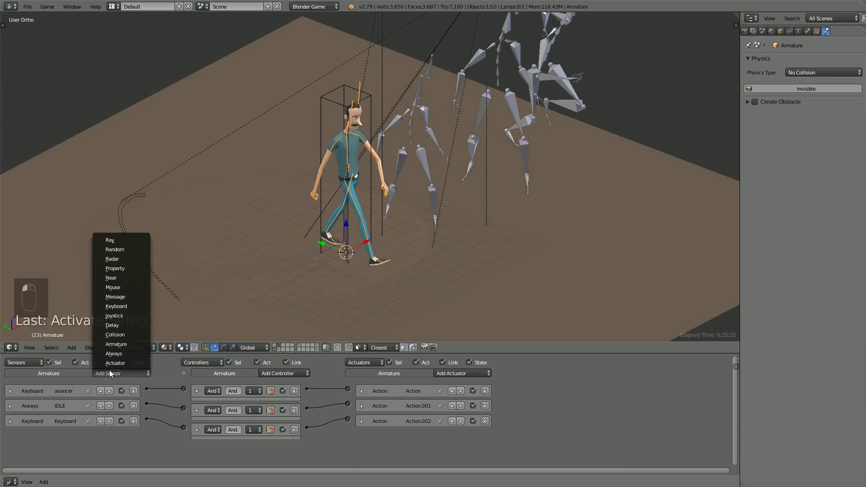
{"action": "left_click", "coordinate": [123, 306]}
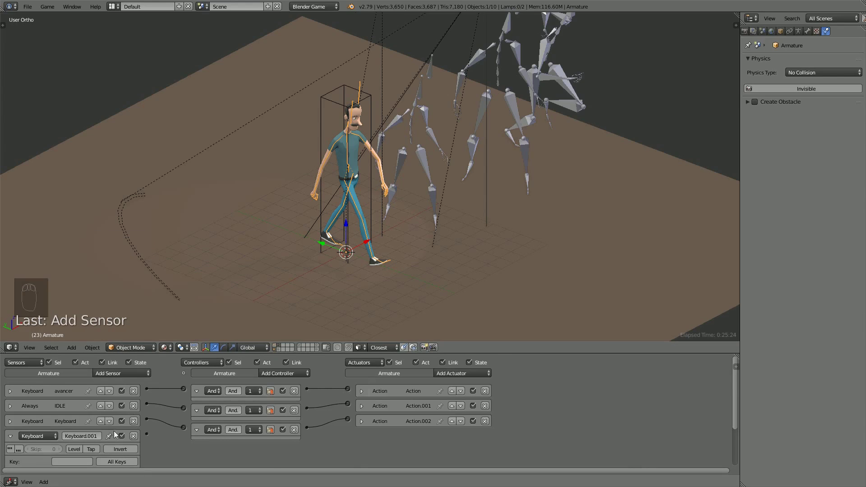
{"action": "left_click", "coordinate": [82, 435]}
{"action": "type", "text": "jump"}
Step: Rename the armature's Numpad 0 Keyboard sensor as run and collapse it
{"action": "left_click", "coordinate": [11, 421]}
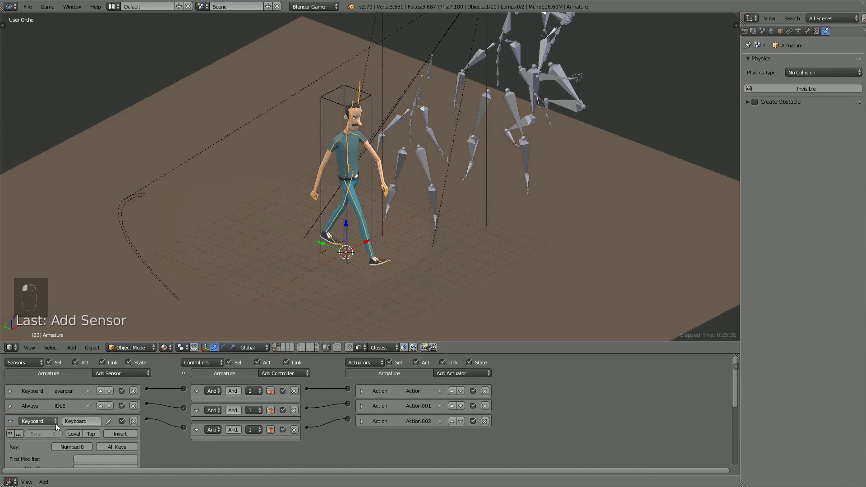
{"action": "left_click", "coordinate": [84, 421]}
{"action": "type", "text": "run"}
{"action": "key", "text": "Return"}
{"action": "left_click", "coordinate": [11, 424]}
Step: Assign the space bar as the jump sensor's trigger key and collapse the sensor
{"action": "scroll", "coordinate": [124, 439], "scroll_direction": "down", "scroll_amount": 2}
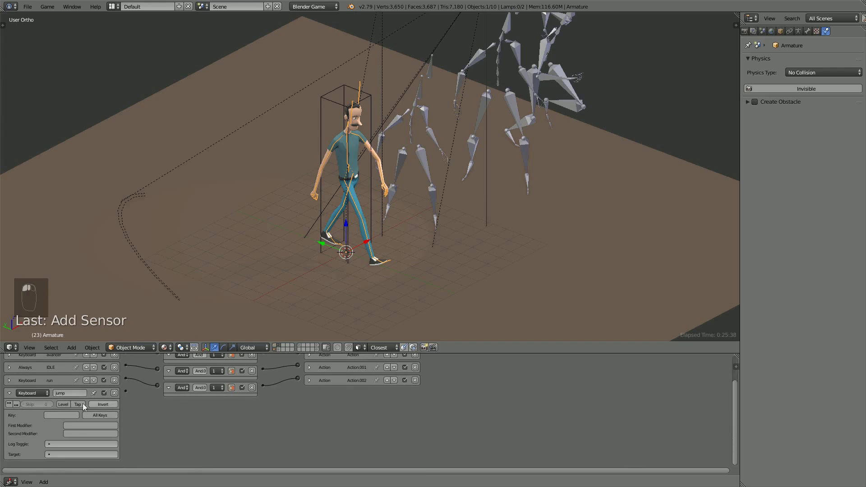
{"action": "left_click", "coordinate": [70, 416]}
{"action": "key", "text": "space"}
{"action": "left_click", "coordinate": [9, 394]}
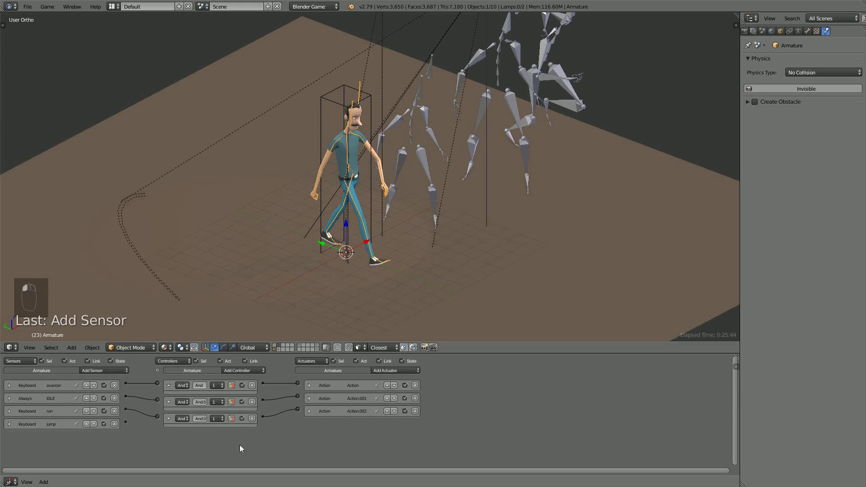
Step: Add an Action actuator playing the Jump action to the armature and link the jump sensor to it through a new And controller
{"action": "left_click", "coordinate": [399, 373]}
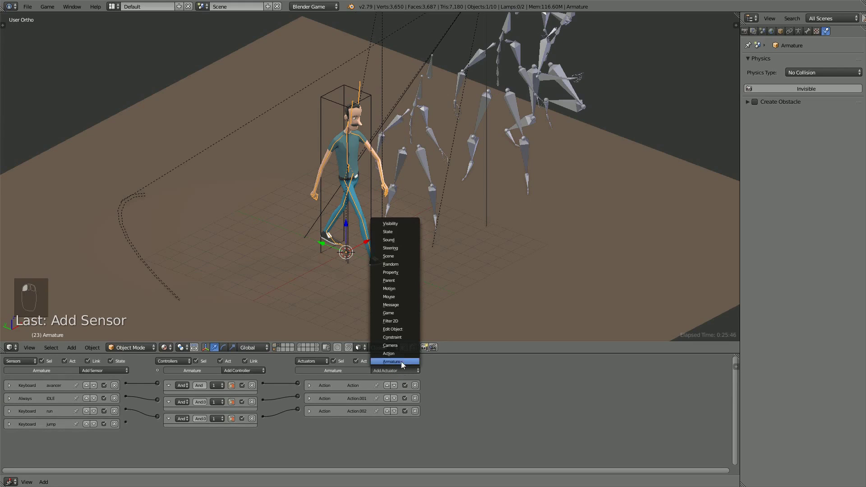
{"action": "left_click", "coordinate": [400, 354]}
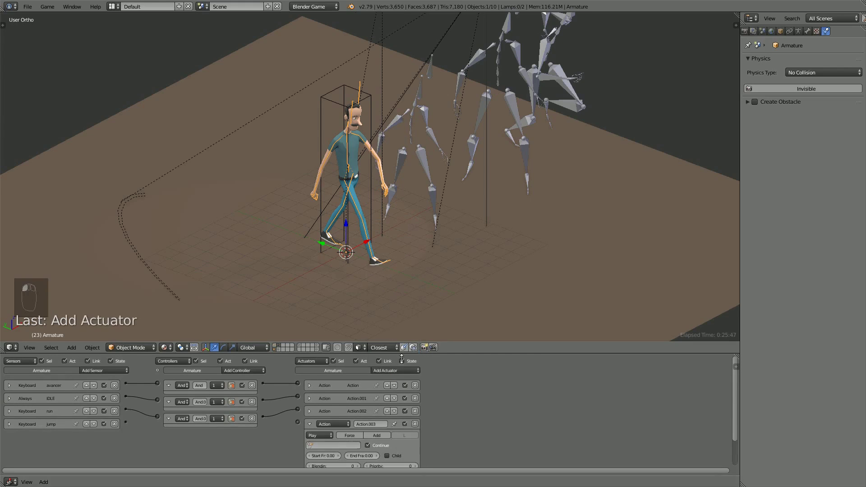
{"action": "left_click", "coordinate": [318, 444]}
{"action": "left_click", "coordinate": [321, 388]}
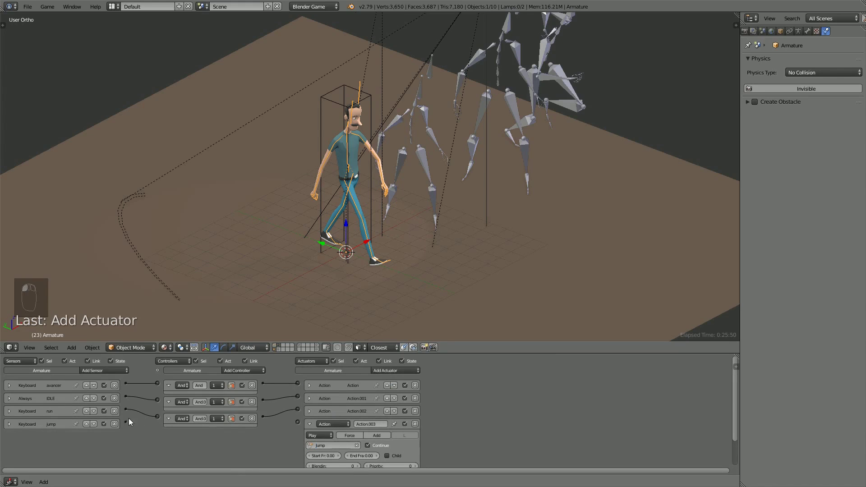
{"action": "left_click_drag", "start_coordinate": [127, 422], "coordinate": [297, 421]}
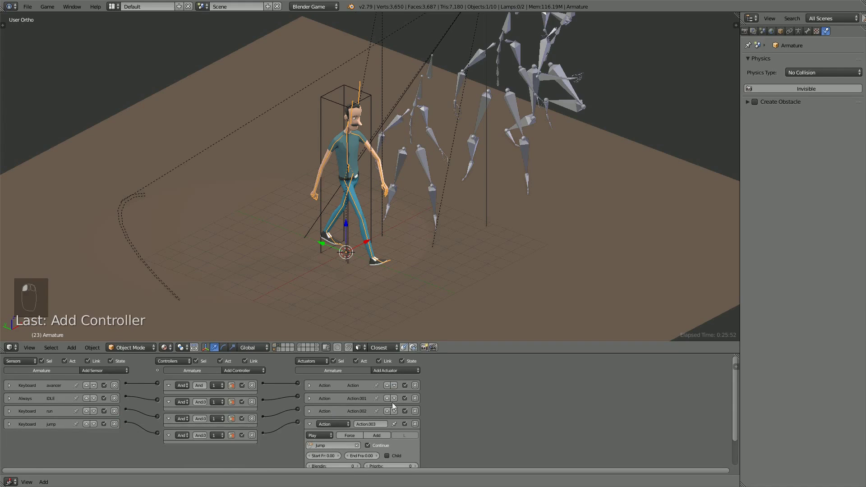
Step: Show the Timeline in place of the logic editor and play through the armature animations
{"action": "middle_click_drag", "start_coordinate": [529, 108], "coordinate": [464, 127]}
{"action": "middle_click_drag", "start_coordinate": [498, 117], "coordinate": [475, 117]}
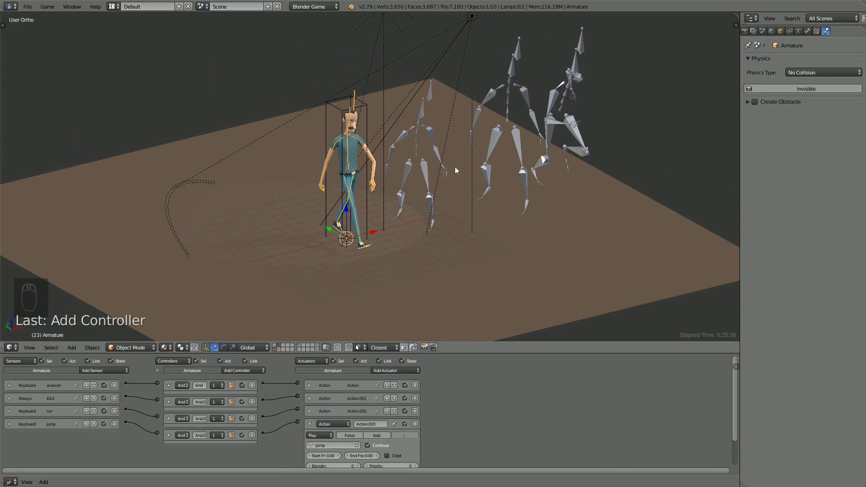
{"action": "left_click", "coordinate": [10, 481]}
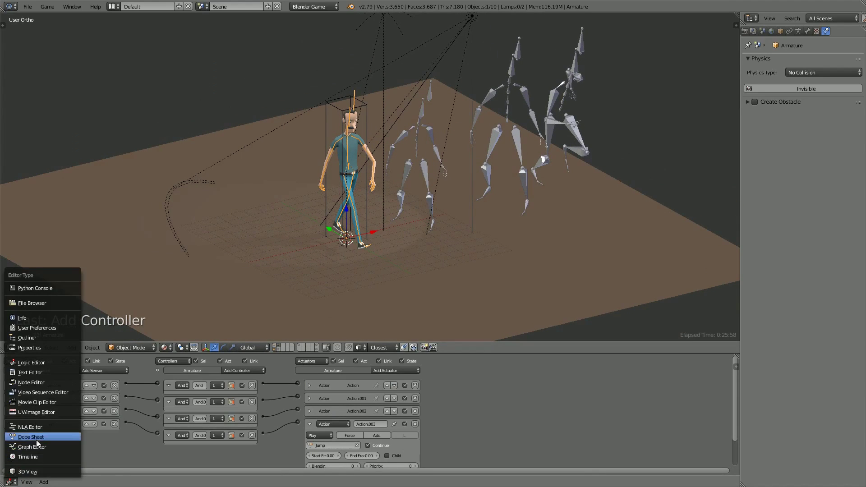
{"action": "left_click", "coordinate": [34, 456]}
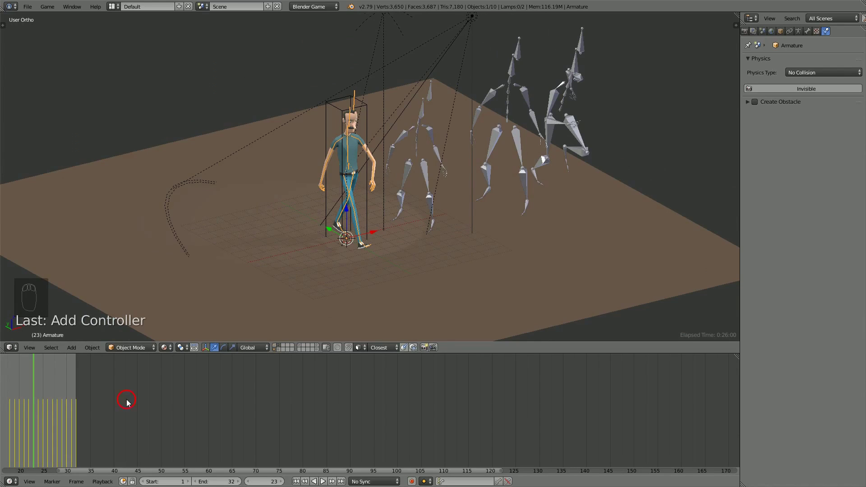
{"action": "left_click_drag", "start_coordinate": [127, 402], "coordinate": [630, 405]}
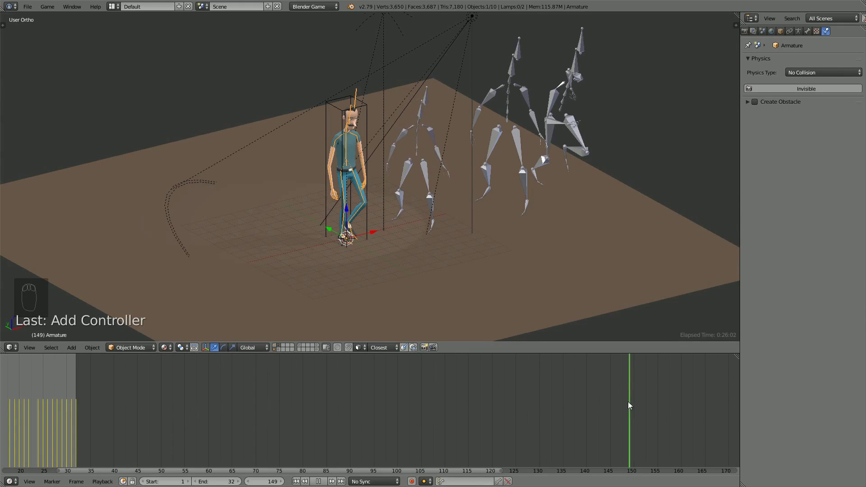
{"action": "scroll", "coordinate": [164, 428], "scroll_direction": "down", "scroll_amount": 5}
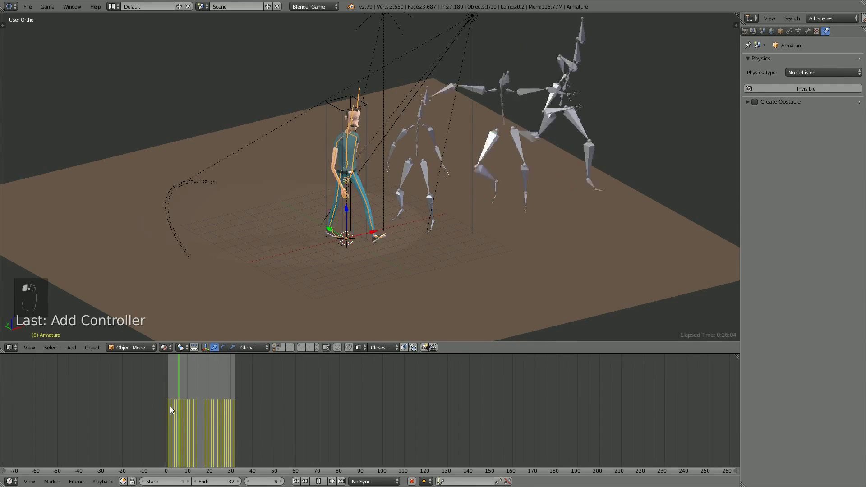
{"action": "key", "text": "Escape"}
Step: Select the Armature.002 jump rig and show the Dope Sheet in place of the Timeline
{"action": "right_click", "coordinate": [510, 81]}
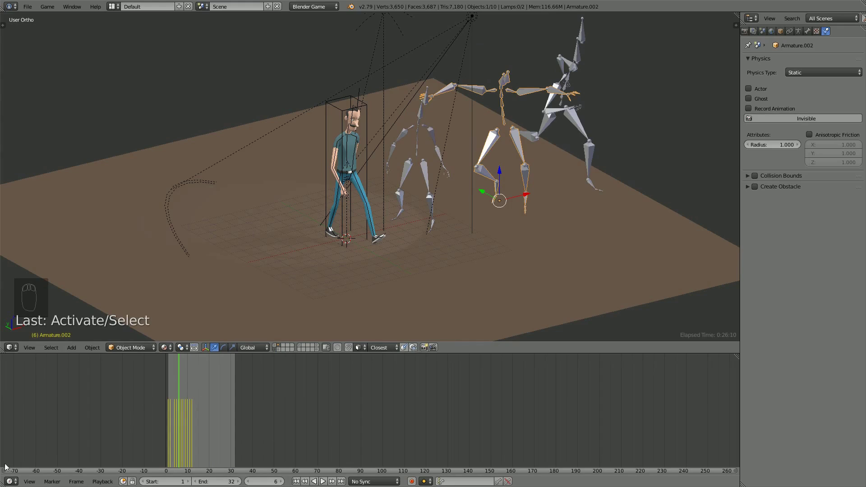
{"action": "left_click", "coordinate": [10, 482]}
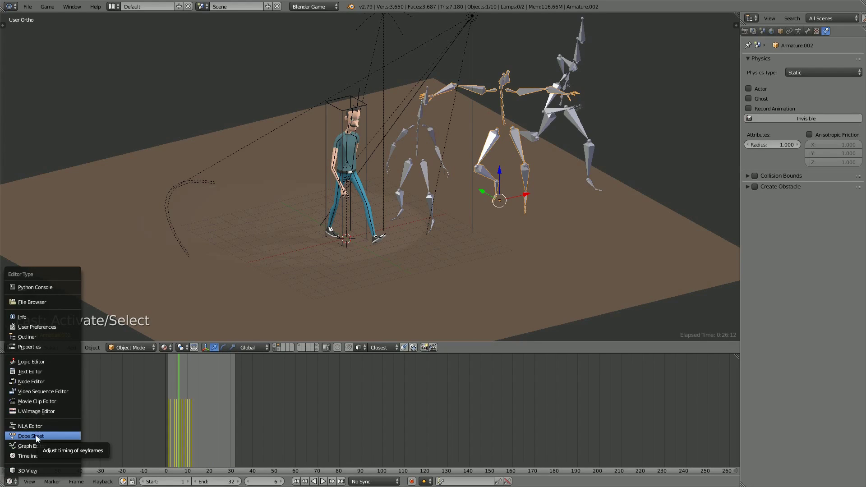
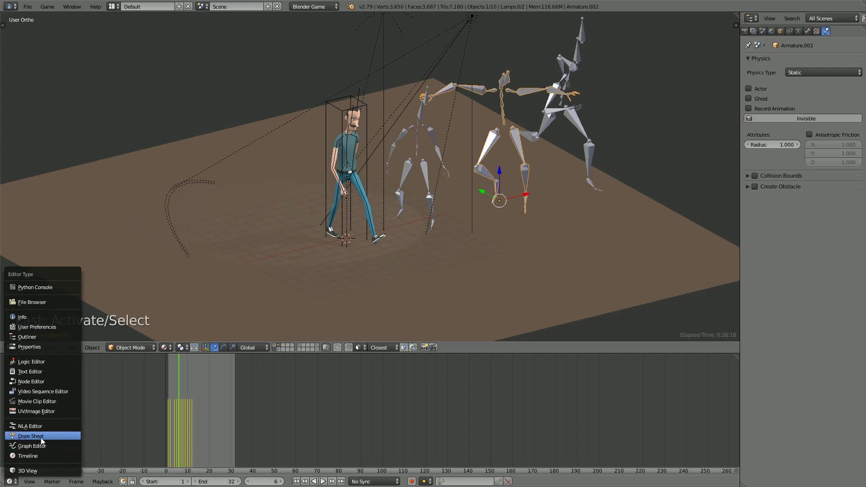
{"action": "left_click", "coordinate": [34, 365]}
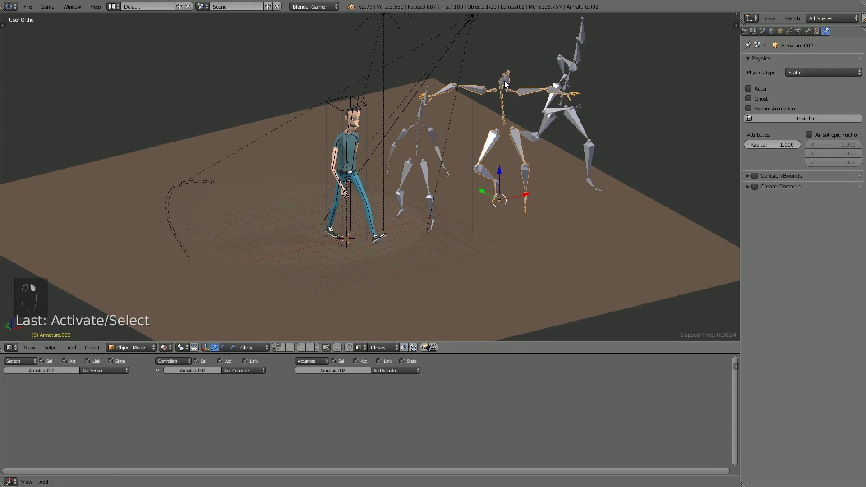
{"action": "left_click", "coordinate": [11, 482]}
{"action": "left_click", "coordinate": [27, 437]}
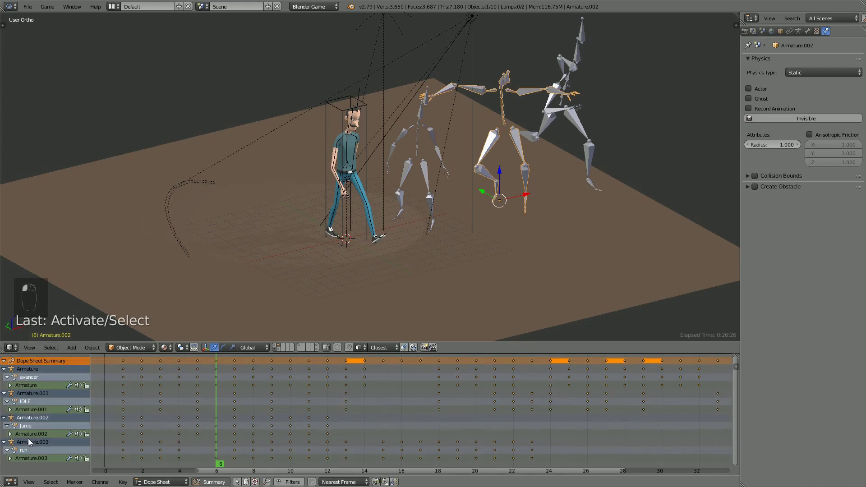
Step: Isolate Armature.002 and check its poses at the first and last keyframes of the Jump action
{"action": "key", "text": "shift+h"}
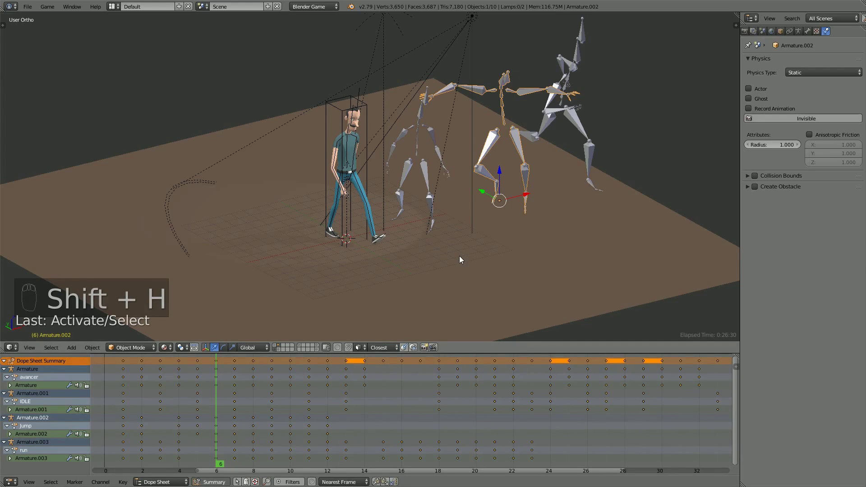
{"action": "key", "text": "shift+h"}
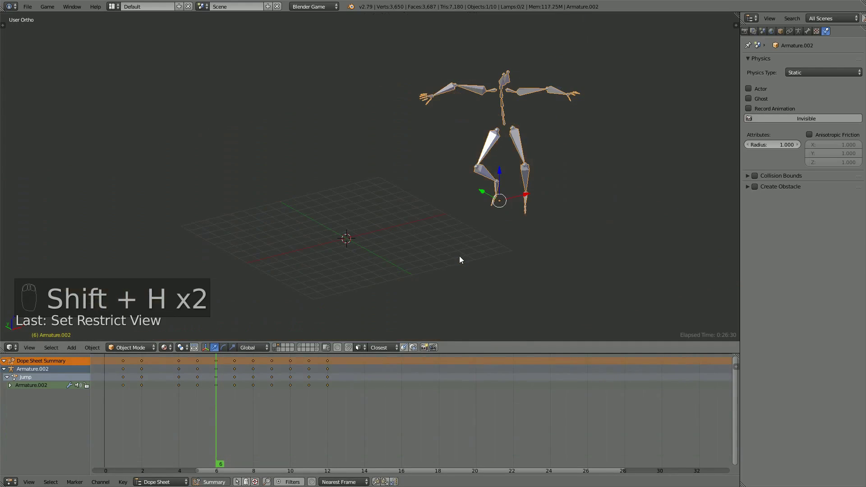
{"action": "left_click", "coordinate": [123, 386]}
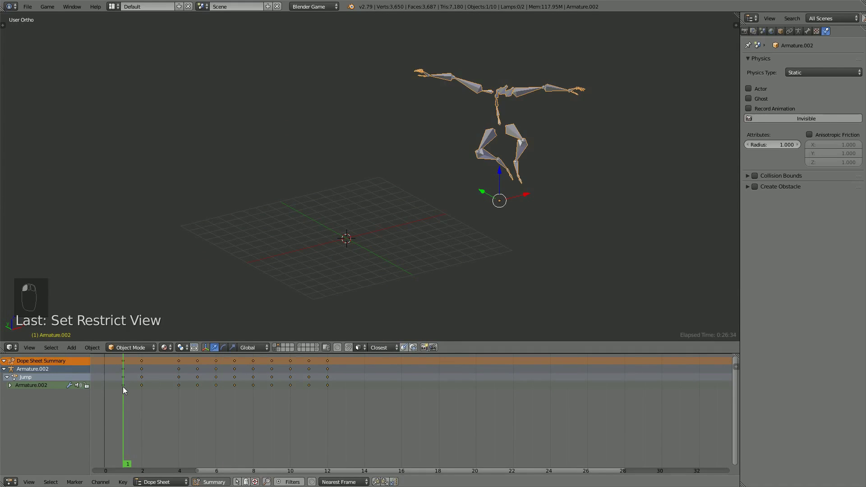
{"action": "left_click", "coordinate": [327, 383]}
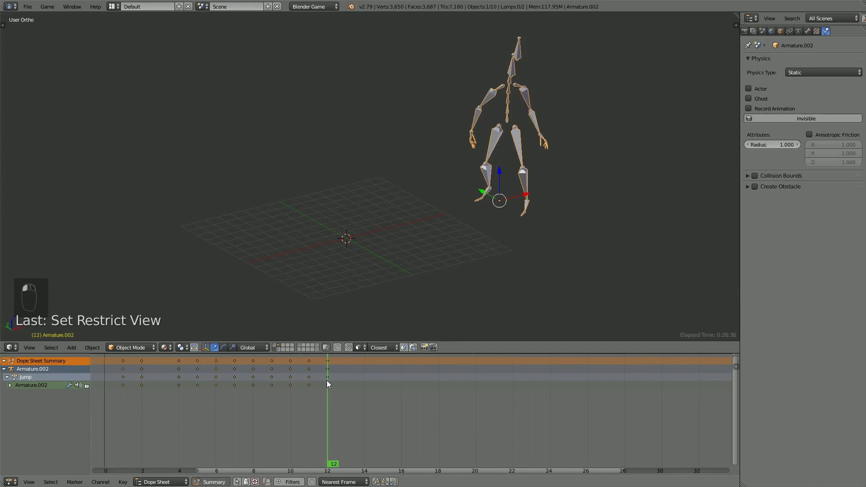
Step: Show the Logic Editor in place of the Dope Sheet and unhide all objects in the scene
{"action": "left_click", "coordinate": [10, 482]}
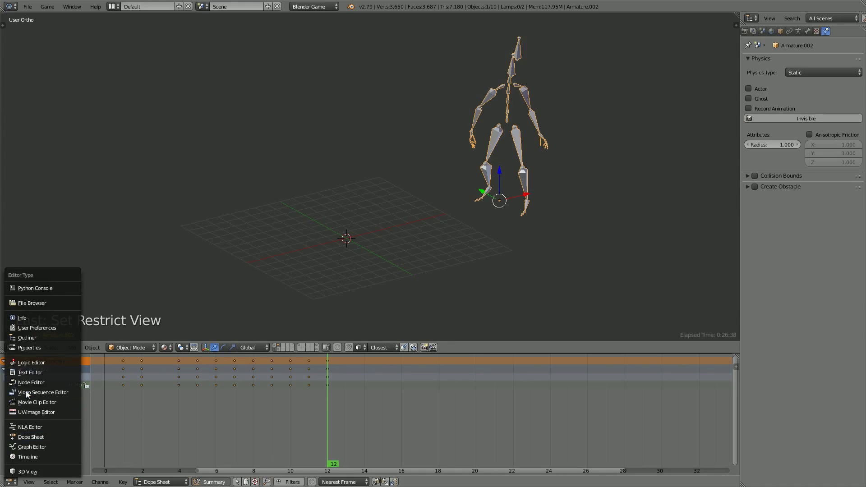
{"action": "left_click", "coordinate": [29, 363]}
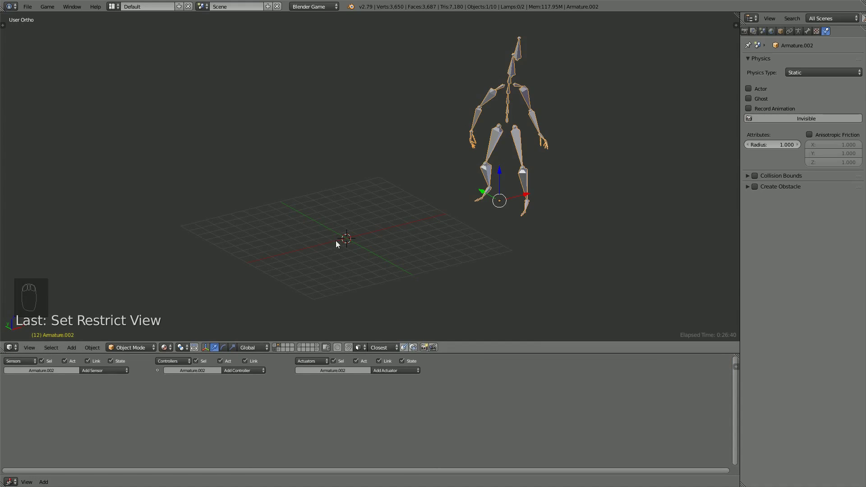
{"action": "key", "text": "alt+h"}
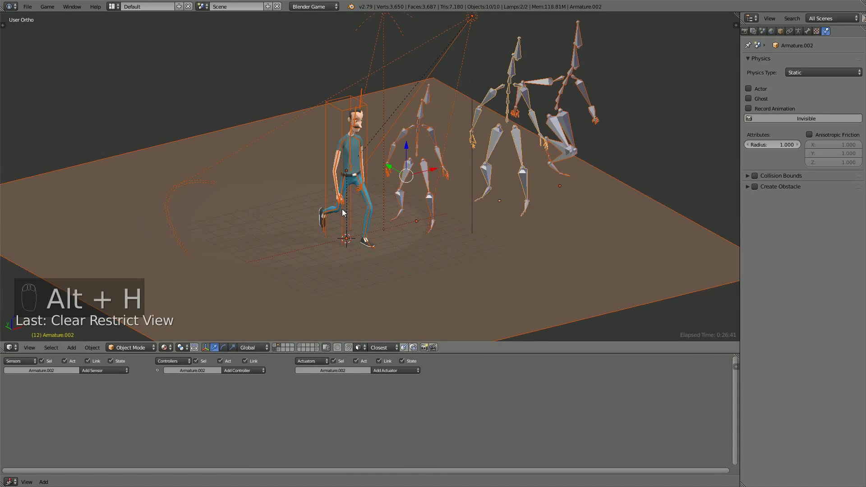
Step: Set the character armature's Jump actuator to play from frame 1 to 12 and collapse it
{"action": "right_click", "coordinate": [359, 93]}
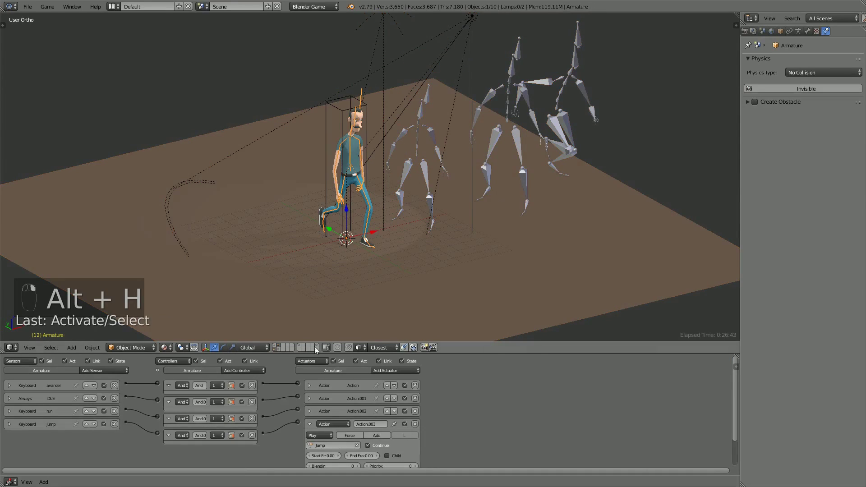
{"action": "left_click", "coordinate": [339, 456]}
{"action": "left_click", "coordinate": [368, 455]}
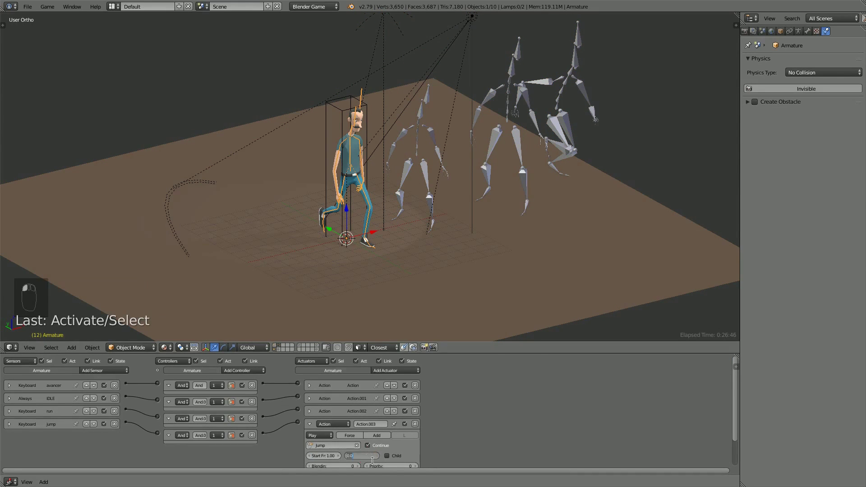
{"action": "type", "text": "12"}
{"action": "key", "text": "Return"}
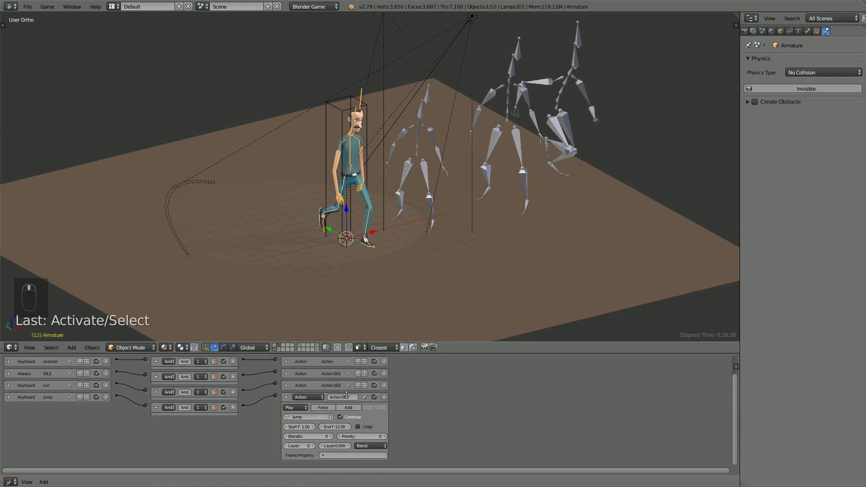
{"action": "scroll", "coordinate": [298, 415], "scroll_direction": "down", "scroll_amount": 2}
{"action": "key", "text": "KP_Add"}
{"action": "left_click", "coordinate": [408, 429]}
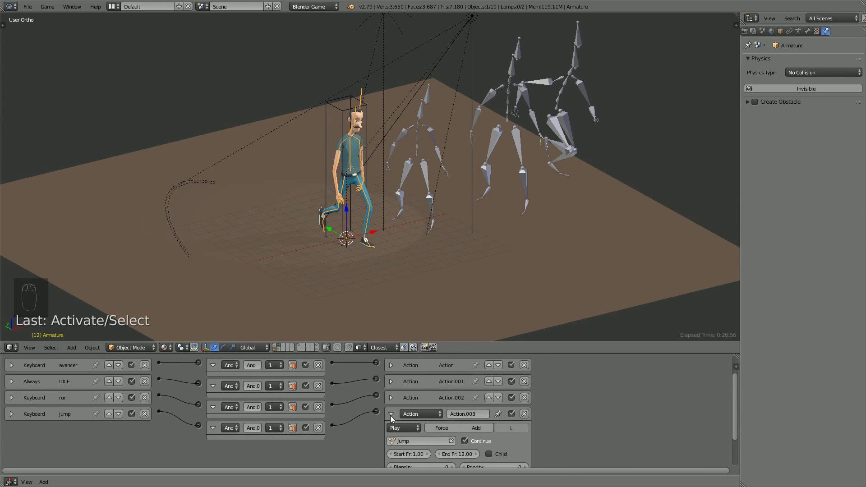
{"action": "left_click", "coordinate": [390, 415]}
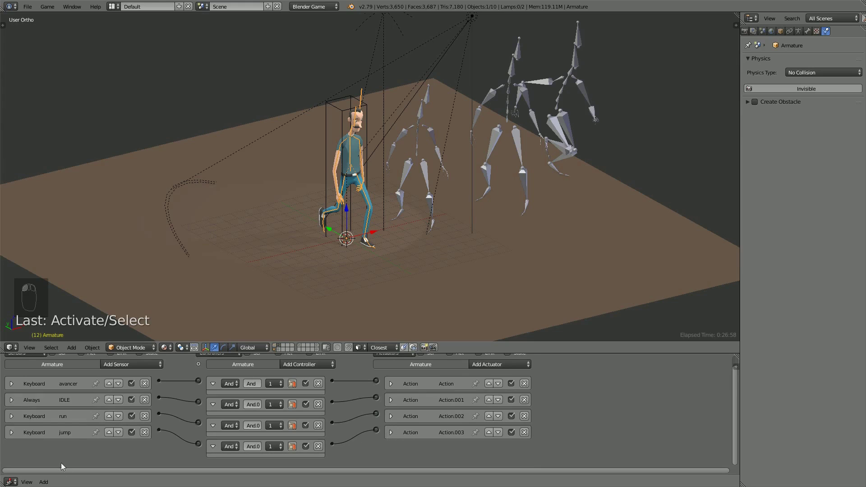
Step: Expand the jump sensor to show its trigger key, run the game to test the jump, and stop it
{"action": "left_click", "coordinate": [11, 433]}
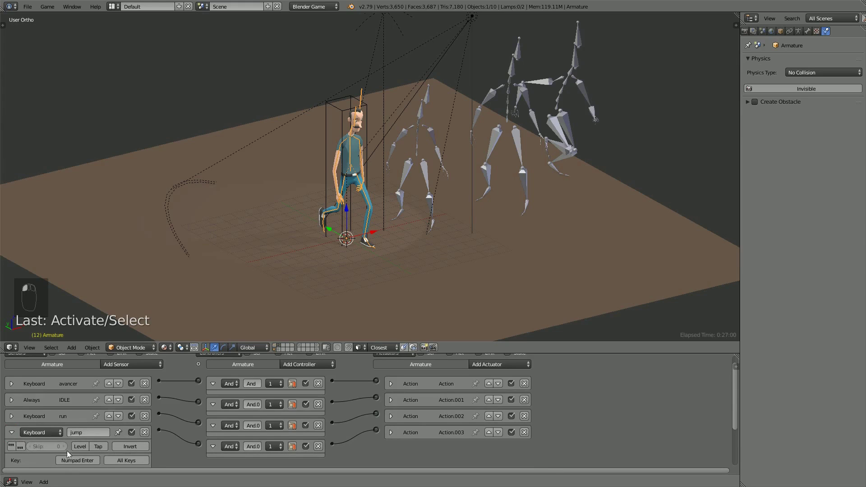
{"action": "scroll", "coordinate": [67, 451], "scroll_direction": "down", "scroll_amount": 4}
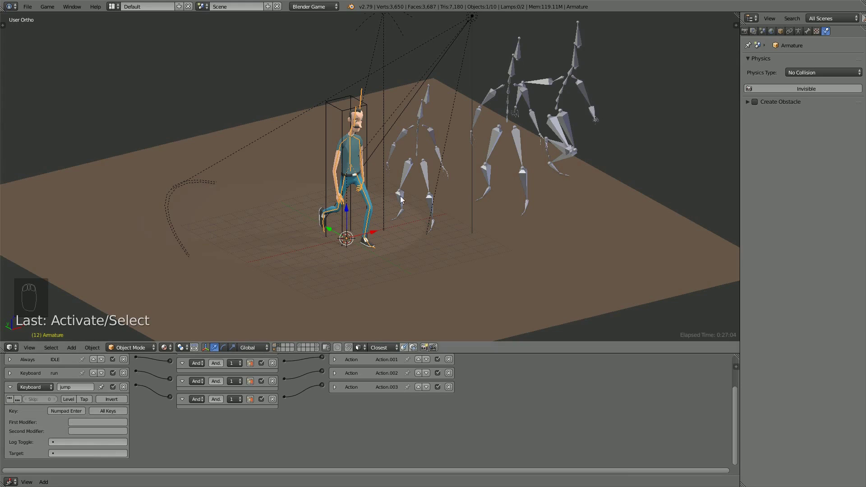
{"action": "key", "text": "p"}
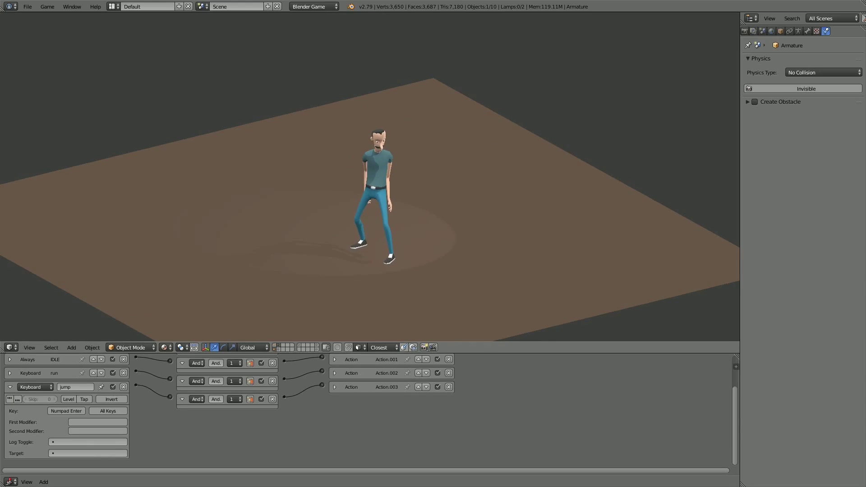
{"action": "key", "text": "Escape"}
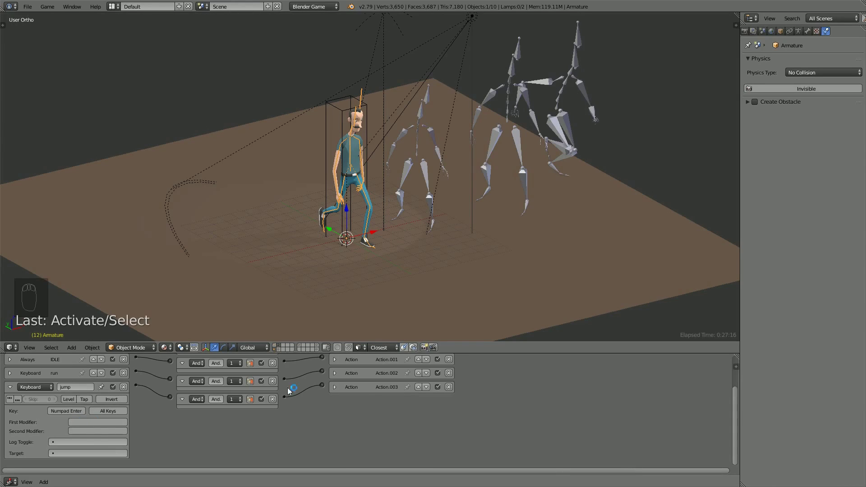
Step: Enable Force on the Jump action actuator and test jumping and moving in the running game
{"action": "left_click", "coordinate": [334, 388]}
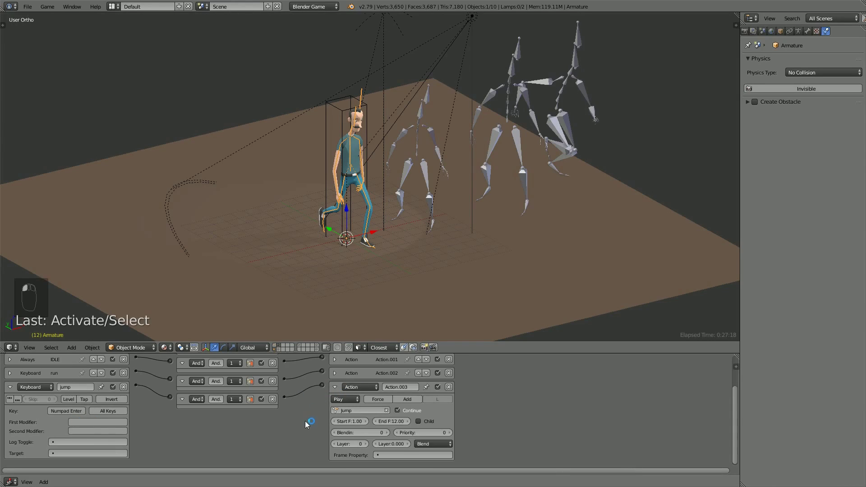
{"action": "left_click", "coordinate": [375, 399]}
{"action": "key", "text": "p"}
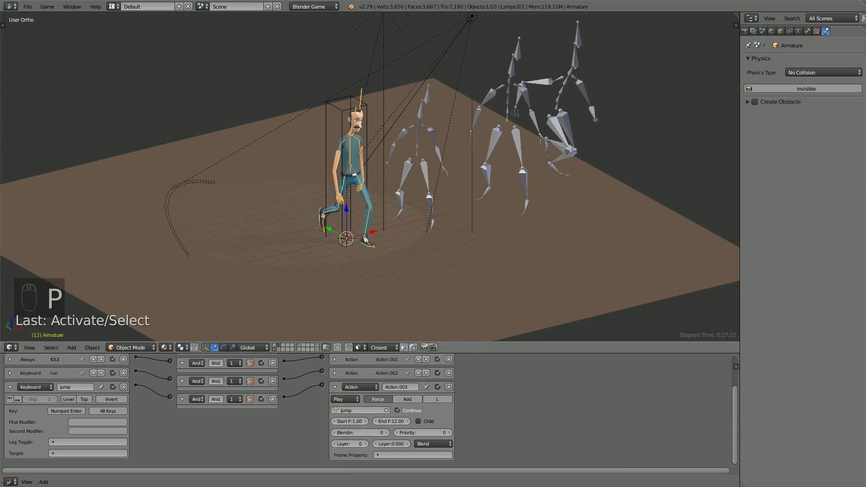
{"action": "key", "text": "KP_Enter"}
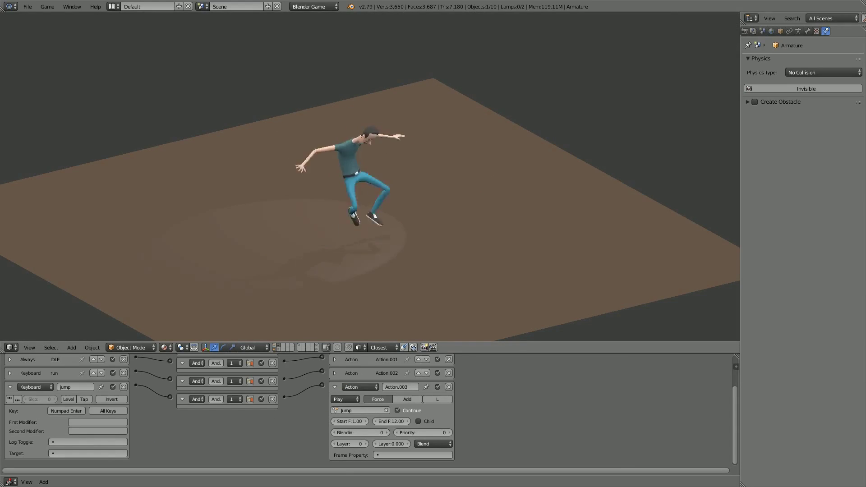
{"action": "key", "text": "Right"}
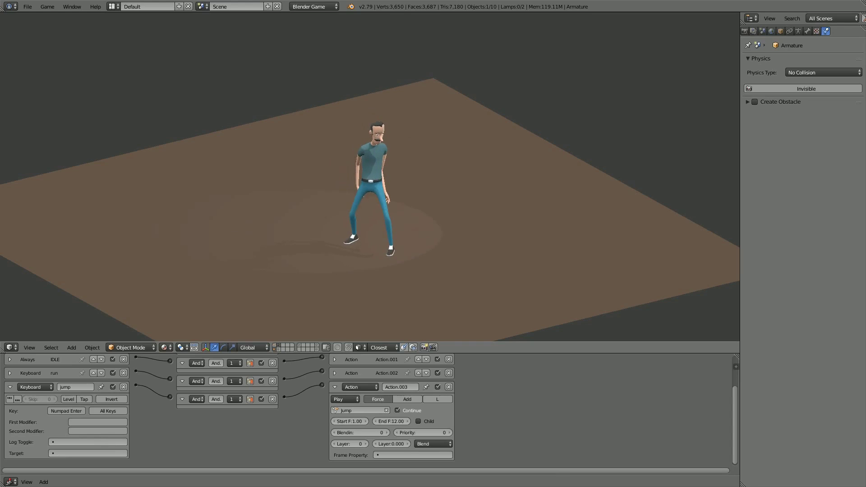
{"action": "key", "text": "Escape"}
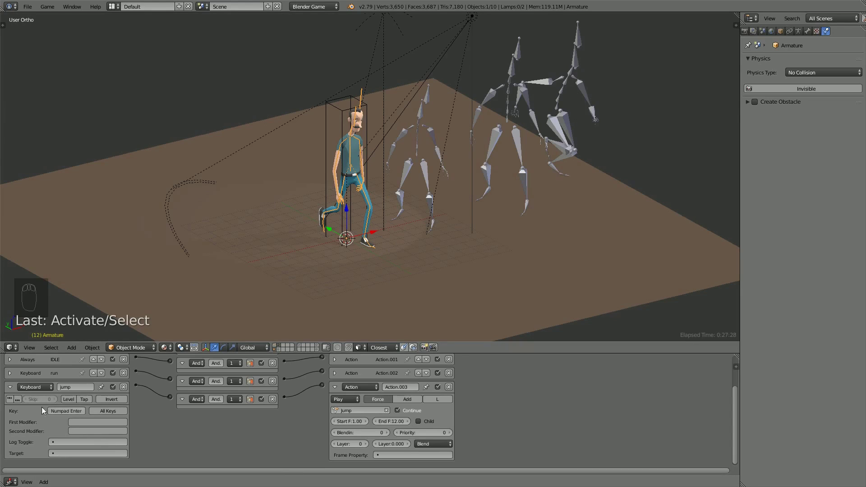
Step: Enable TRUE level triggering on the jump sensor, disable Continue on the Jump actuator, and test the jump in the game
{"action": "left_click", "coordinate": [10, 399]}
{"action": "left_click", "coordinate": [397, 411]}
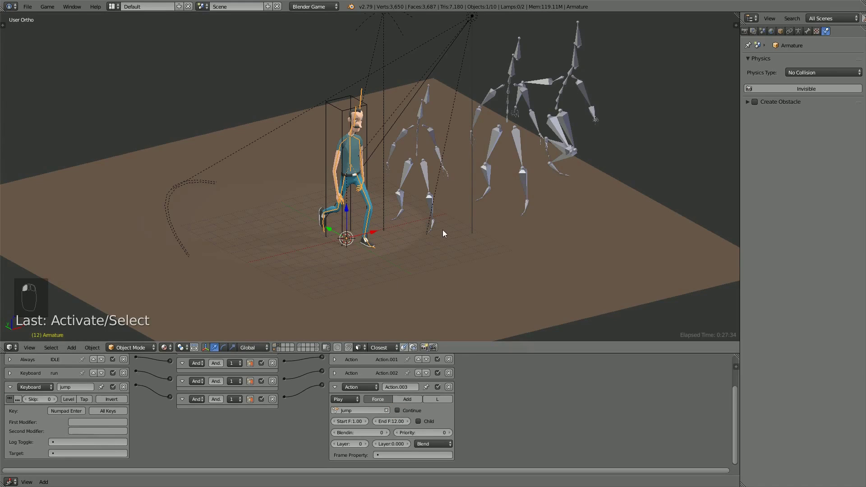
{"action": "key", "text": "p"}
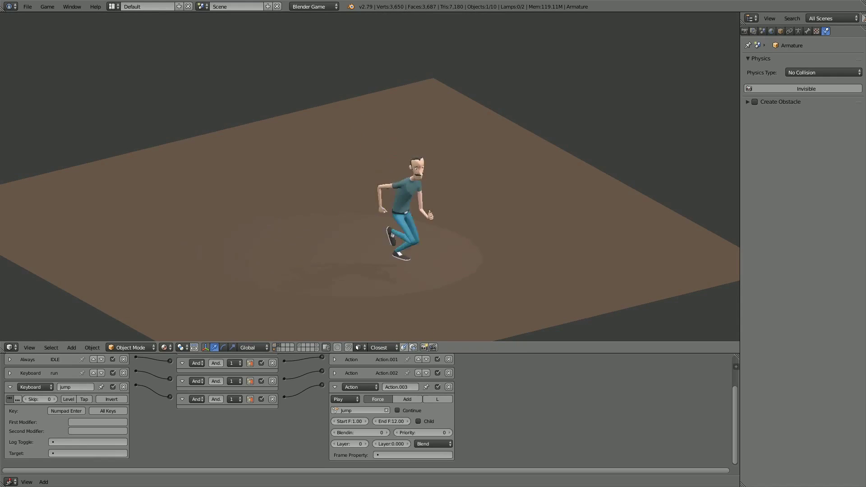
{"action": "key", "text": "KP_Enter"}
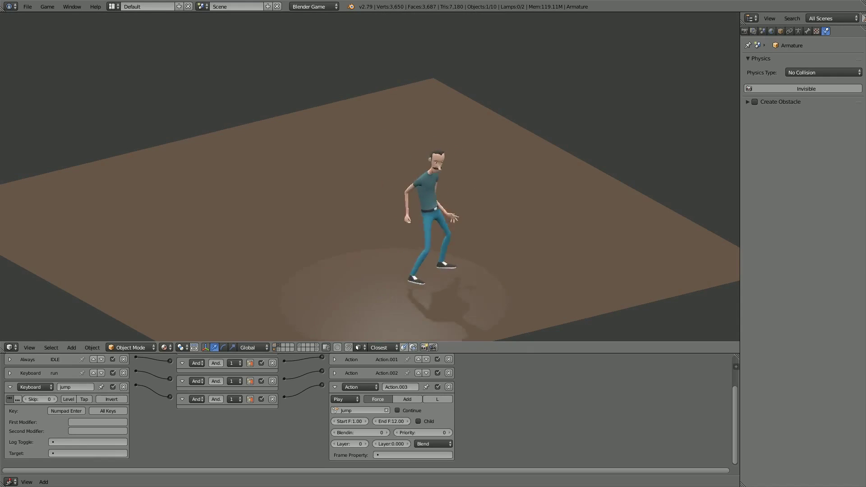
{"action": "key", "text": "KP_Enter"}
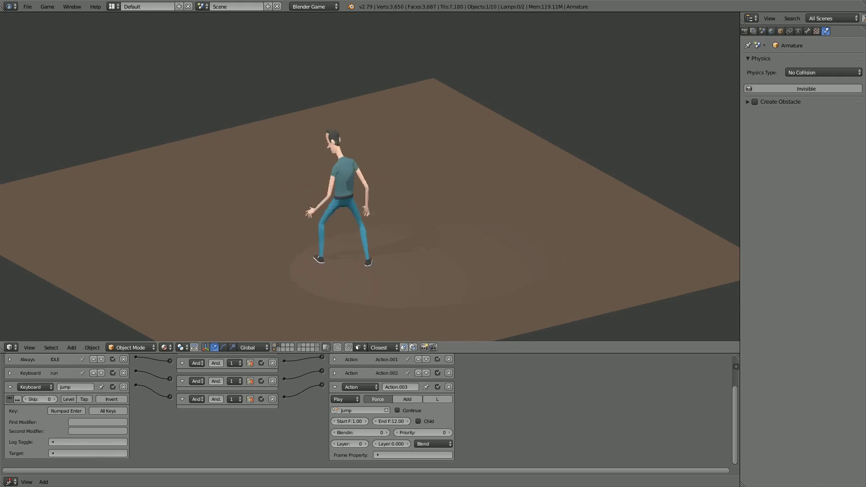
{"action": "key", "text": "Escape"}
Step: Re-enable Continue on the Jump actuator and test jumping and walking in the game again
{"action": "left_click", "coordinate": [415, 312]}
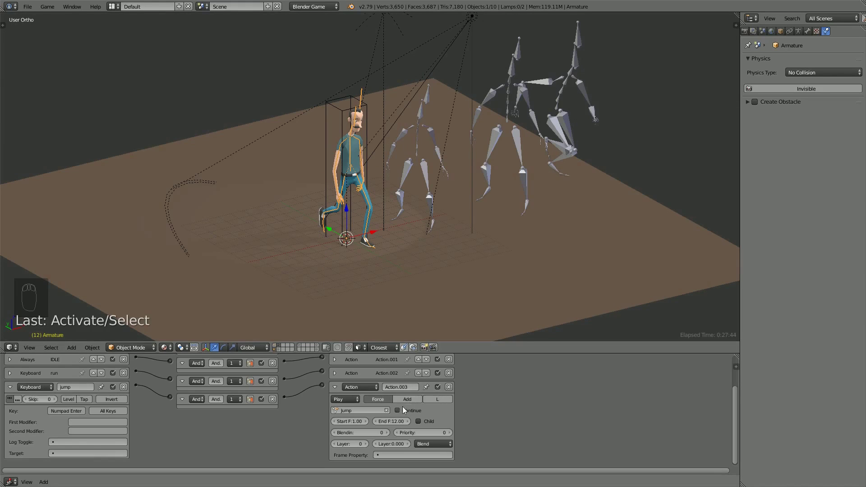
{"action": "left_click", "coordinate": [397, 410]}
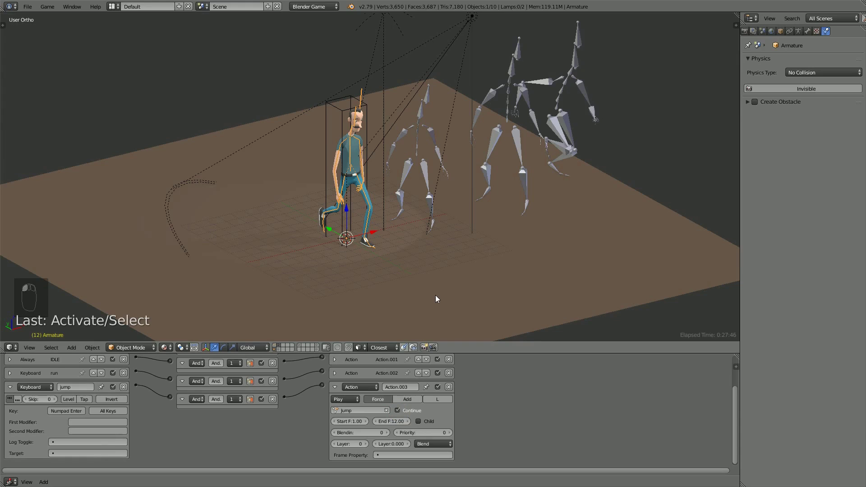
{"action": "key", "text": "p"}
{"action": "key", "text": "KP_Enter"}
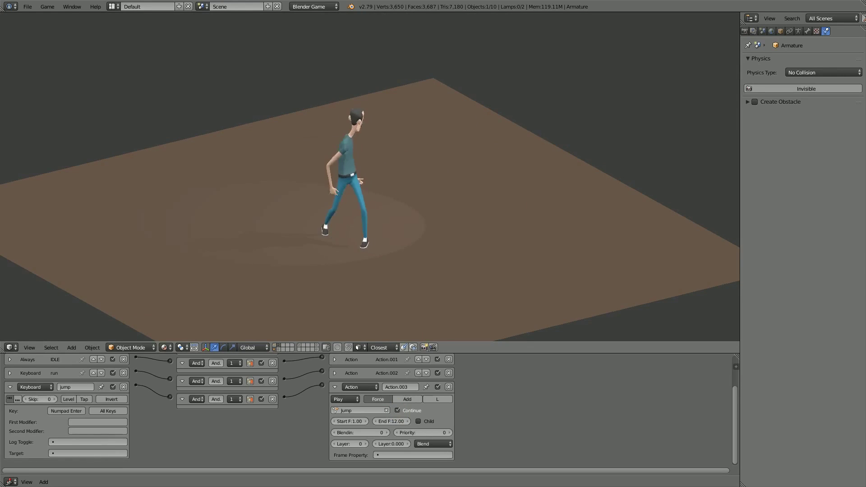
{"action": "key", "text": "Up"}
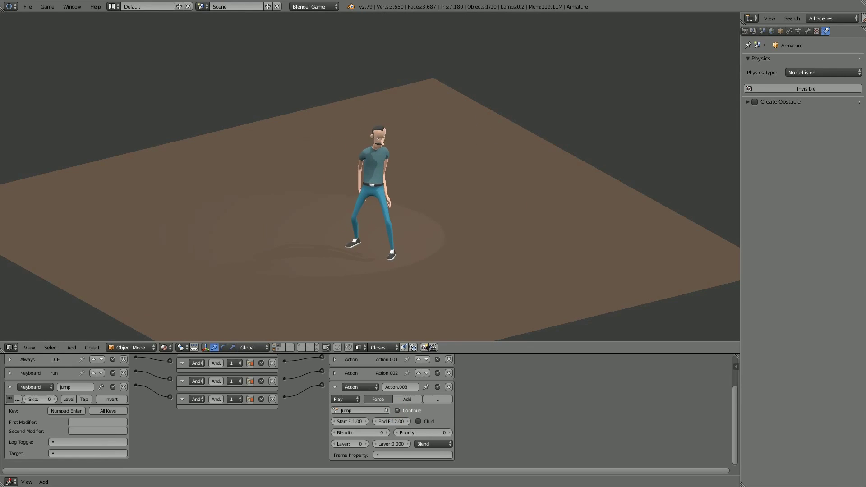
{"action": "key", "text": "Escape"}
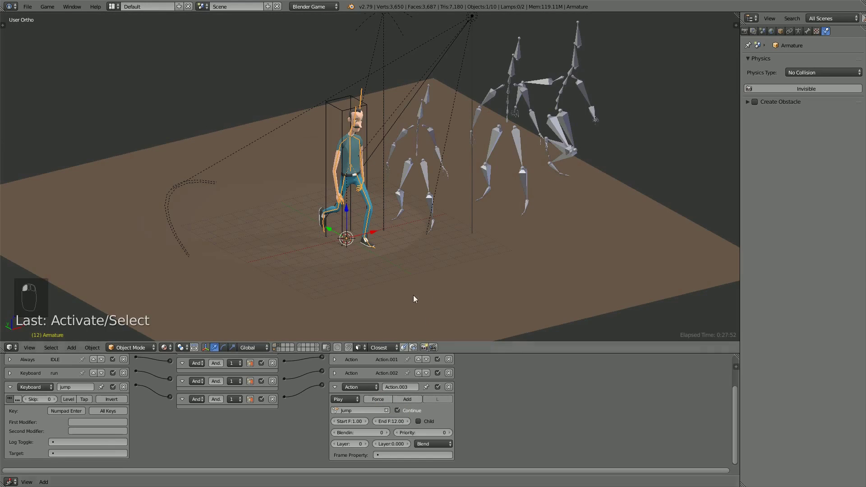
Step: Disable Continue on the Jump action actuator and test jumping and walking in the running game
{"action": "key", "text": "p"}
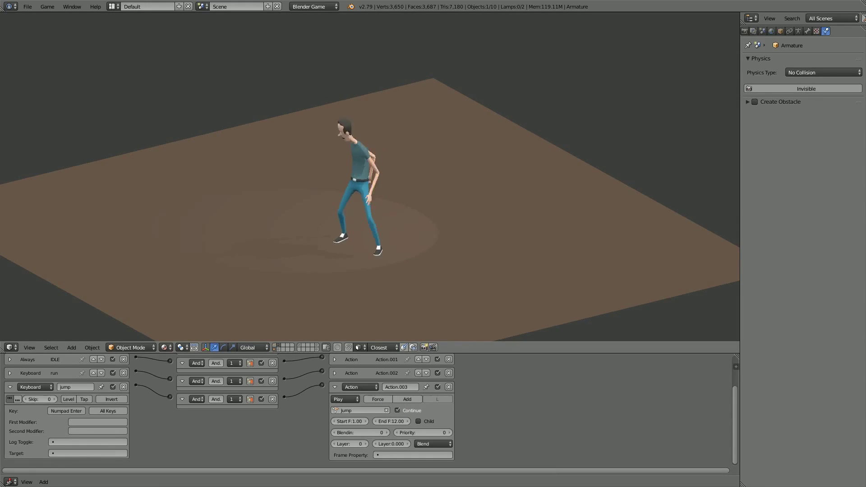
{"action": "key", "text": "Escape"}
{"action": "left_click", "coordinate": [398, 411]}
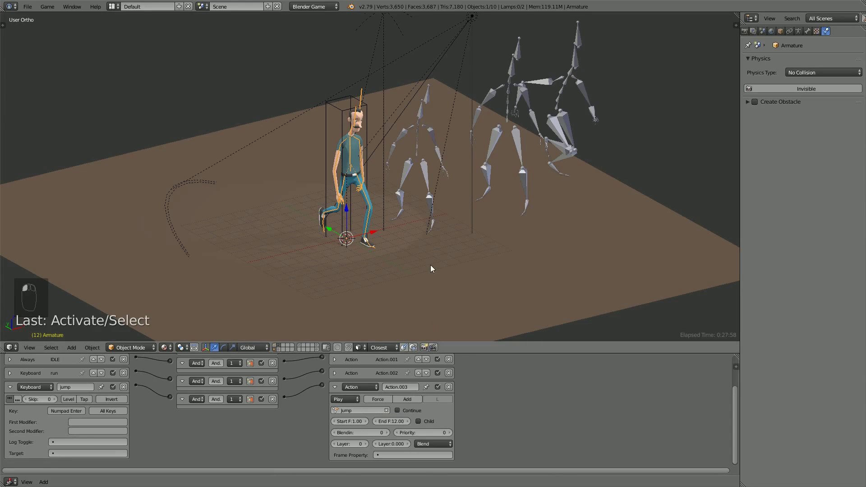
{"action": "key", "text": "p"}
{"action": "key", "text": "KP_Enter"}
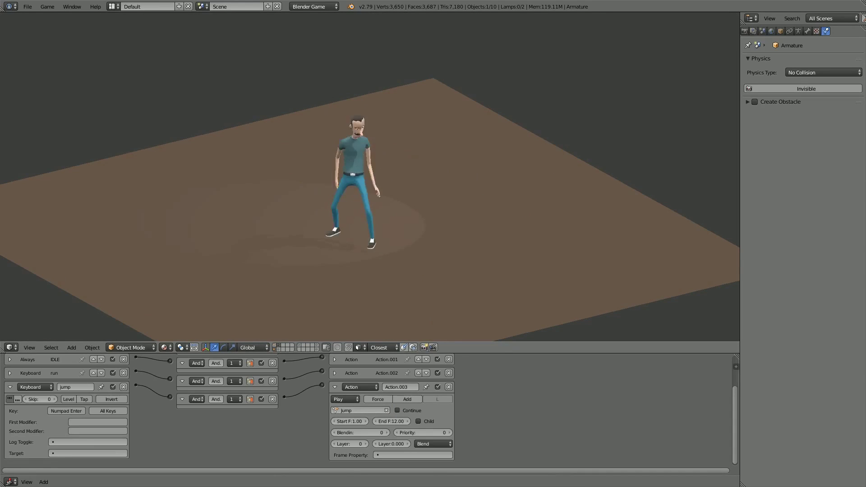
{"action": "key", "text": "KP_Enter"}
{"action": "key", "text": "Up"}
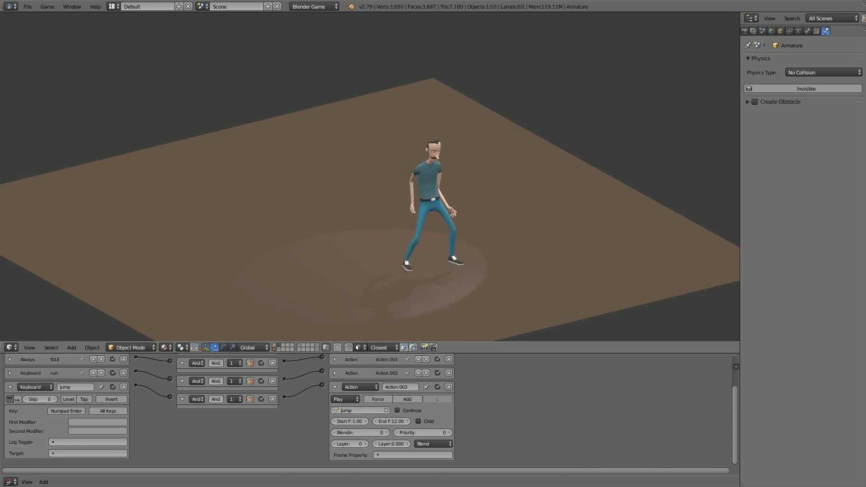
{"action": "key", "text": "KP_Enter"}
{"action": "key", "text": "KP_Enter"}
{"action": "key", "text": "KP_Enter"}
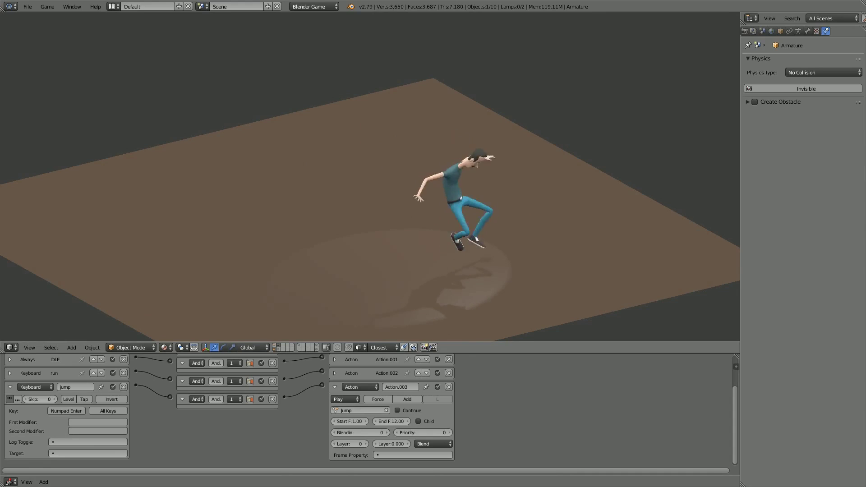
{"action": "key", "text": "KP_Enter"}
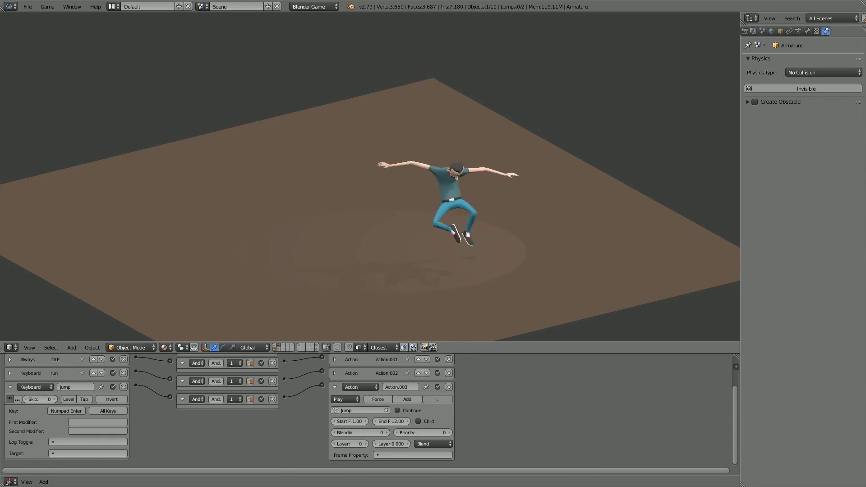
{"action": "key", "text": "KP_Enter"}
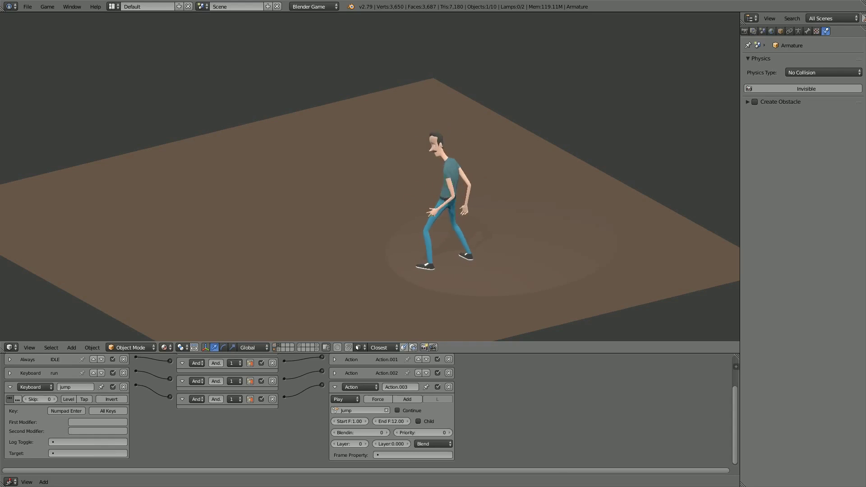
{"action": "key", "text": "Escape"}
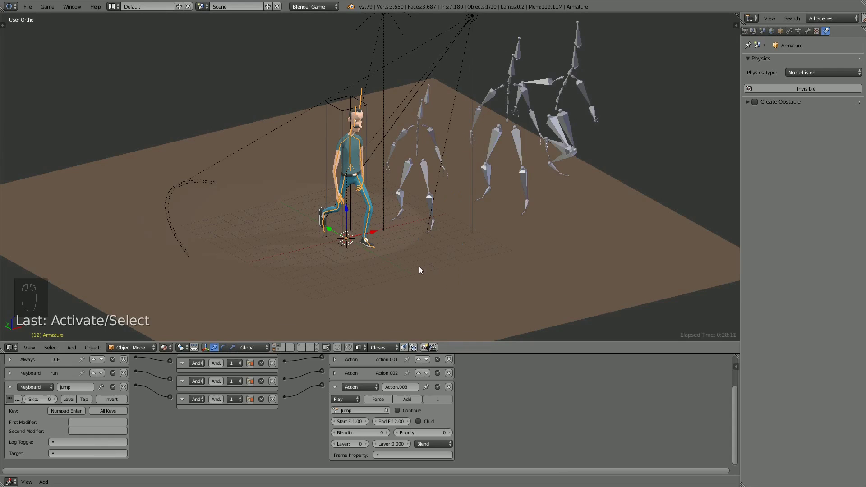
Step: Collapse the armature's jump sensor and action actuator, and select the collision box around the character
{"action": "left_click", "coordinate": [10, 387]}
{"action": "left_click", "coordinate": [334, 387]}
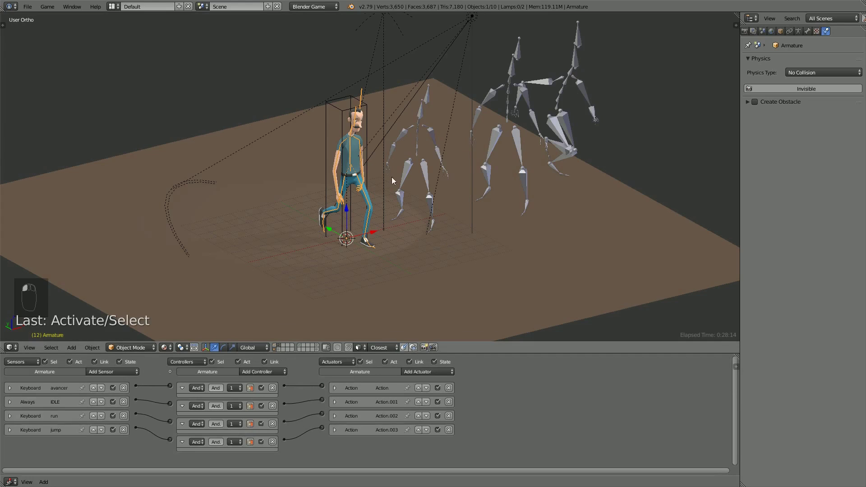
{"action": "left_click", "coordinate": [353, 126]}
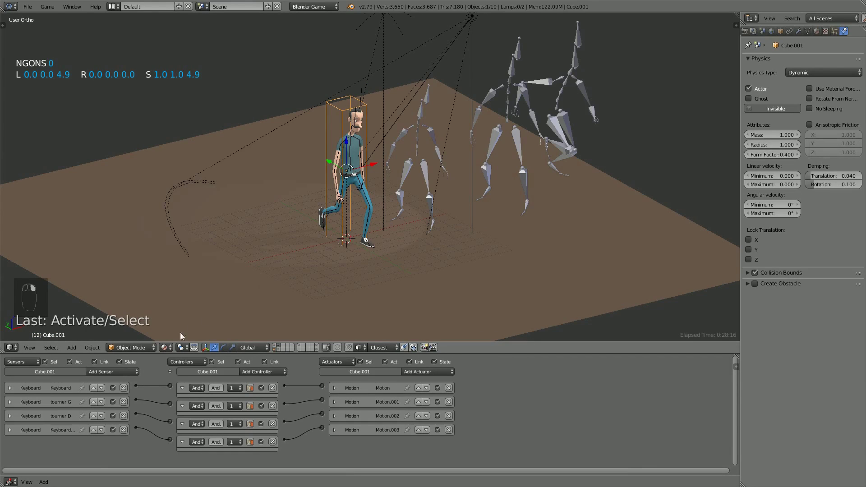
{"action": "middle_click_drag", "start_coordinate": [371, 202], "coordinate": [410, 218]}
Step: Add a Keyboard sensor named jump to the collision box, assign its trigger key, and collapse it
{"action": "left_click", "coordinate": [110, 372]}
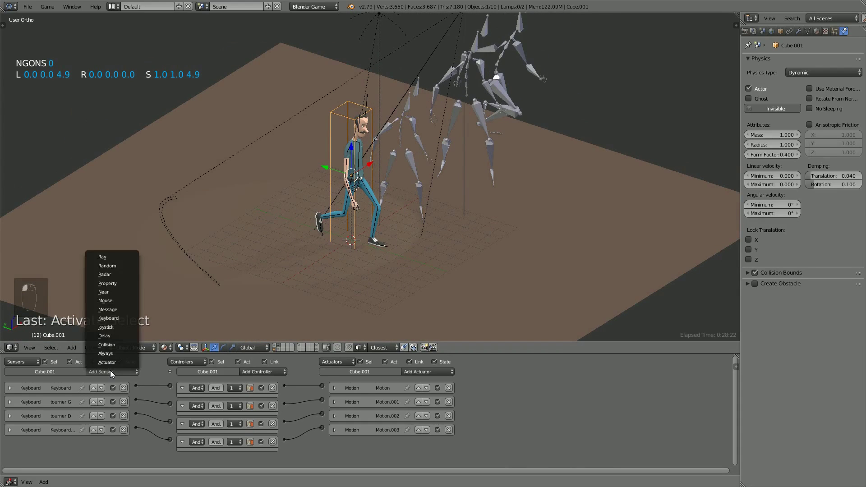
{"action": "left_click", "coordinate": [112, 318]}
{"action": "scroll", "coordinate": [115, 437], "scroll_direction": "down", "scroll_amount": 3}
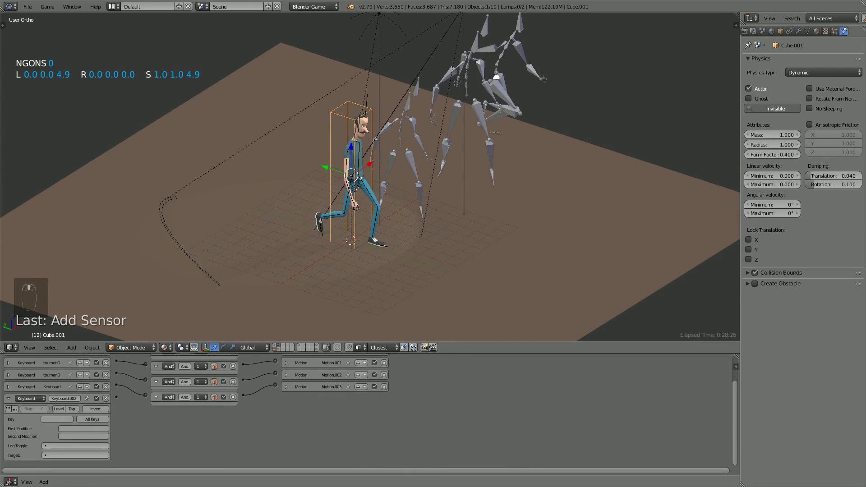
{"action": "left_click", "coordinate": [60, 400]}
{"action": "type", "text": "jump"}
{"action": "left_click", "coordinate": [50, 419]}
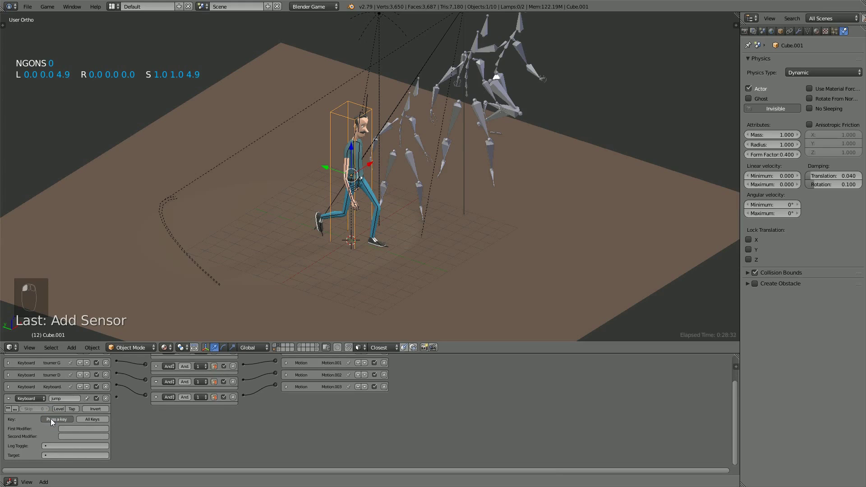
{"action": "left_click", "coordinate": [8, 398]}
Step: Add a Motion actuator to the collision box and link the jump sensor to it
{"action": "left_click", "coordinate": [368, 369]}
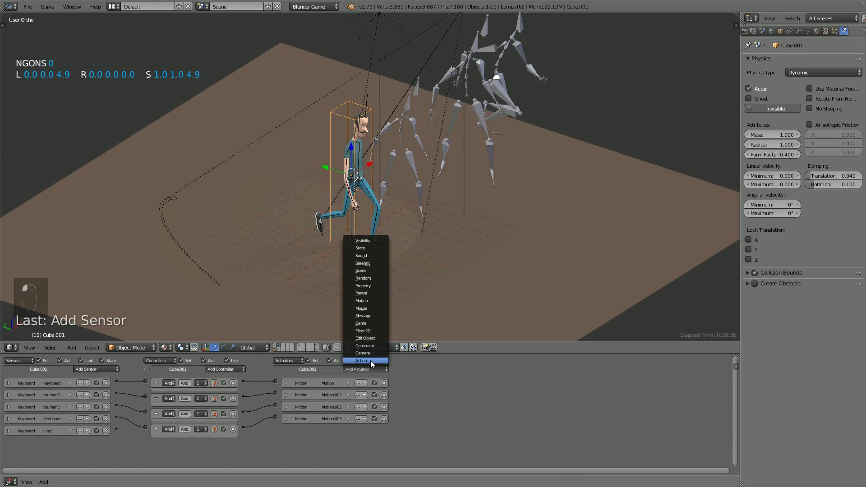
{"action": "left_click", "coordinate": [371, 300]}
{"action": "left_click_drag", "start_coordinate": [120, 431], "coordinate": [273, 429]}
Step: Change the new jump actuator's motion type to Character Motion and test the jump in the game
{"action": "scroll", "coordinate": [360, 443], "scroll_direction": "up", "scroll_amount": 2}
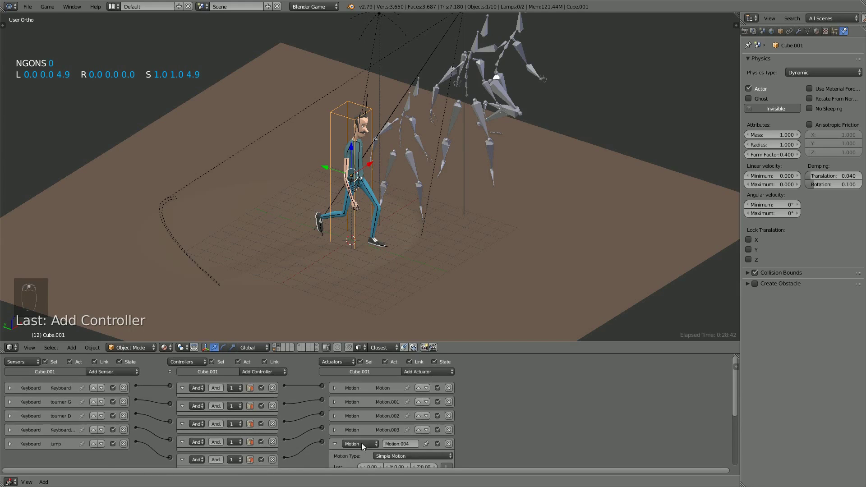
{"action": "middle_click_drag", "start_coordinate": [377, 451], "coordinate": [384, 378]}
{"action": "scroll", "coordinate": [431, 413], "scroll_direction": "up", "scroll_amount": 1}
{"action": "scroll", "coordinate": [431, 411], "scroll_direction": "up", "scroll_amount": 1}
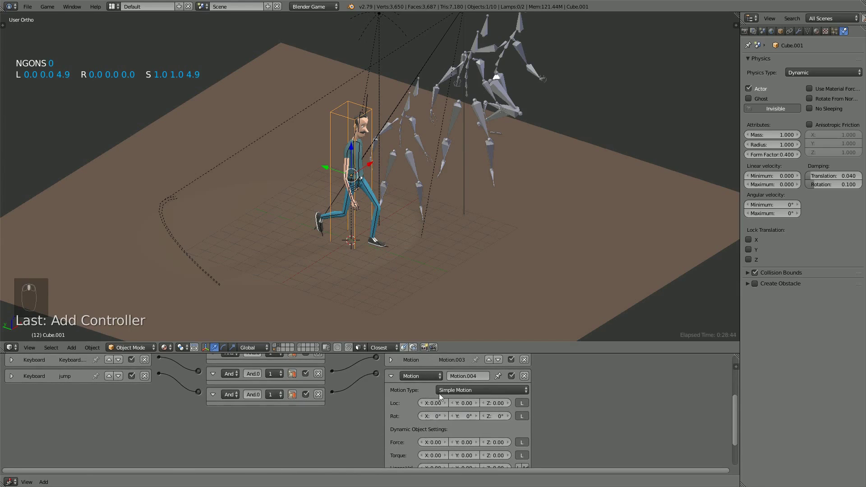
{"action": "left_click", "coordinate": [424, 376]}
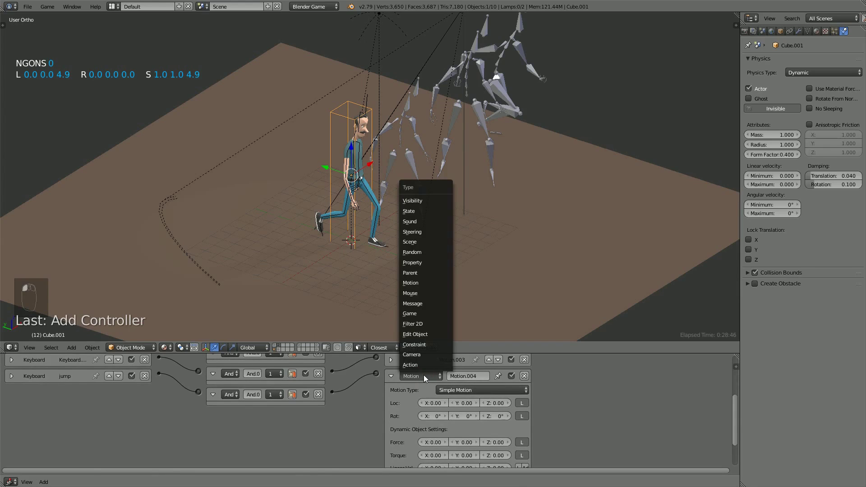
{"action": "left_click", "coordinate": [465, 390]}
{"action": "left_click", "coordinate": [470, 365]}
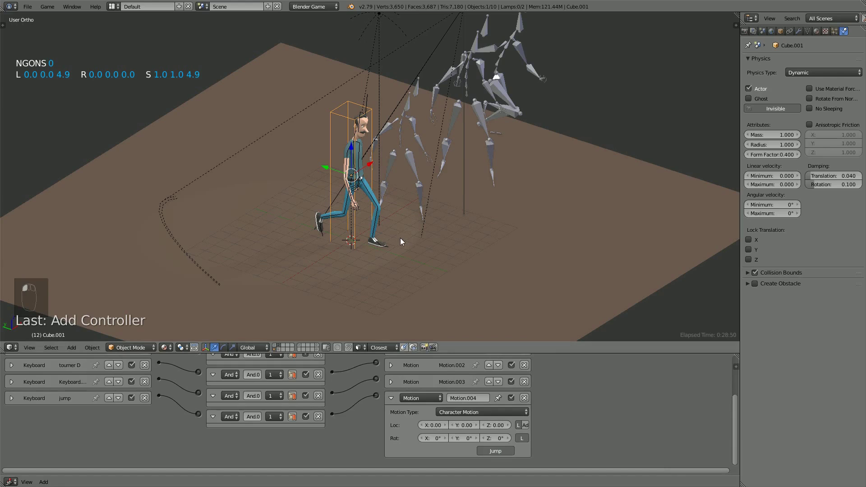
{"action": "key", "text": "p"}
{"action": "key", "text": "space"}
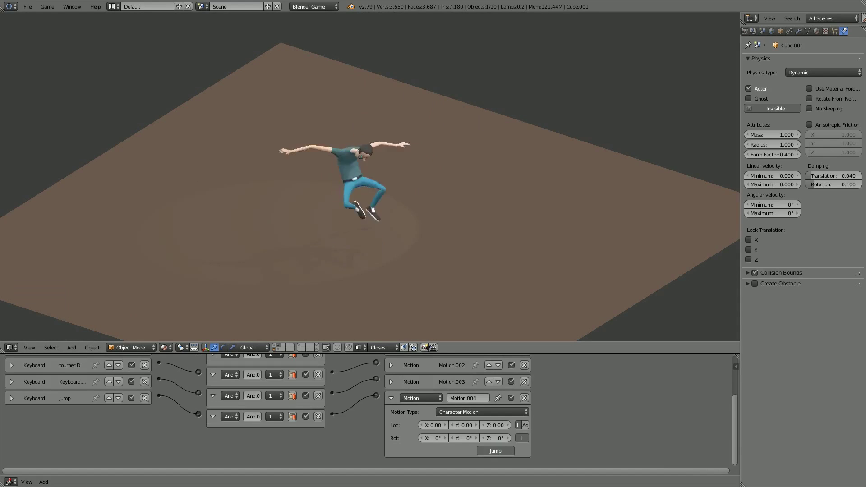
{"action": "key", "text": "Escape"}
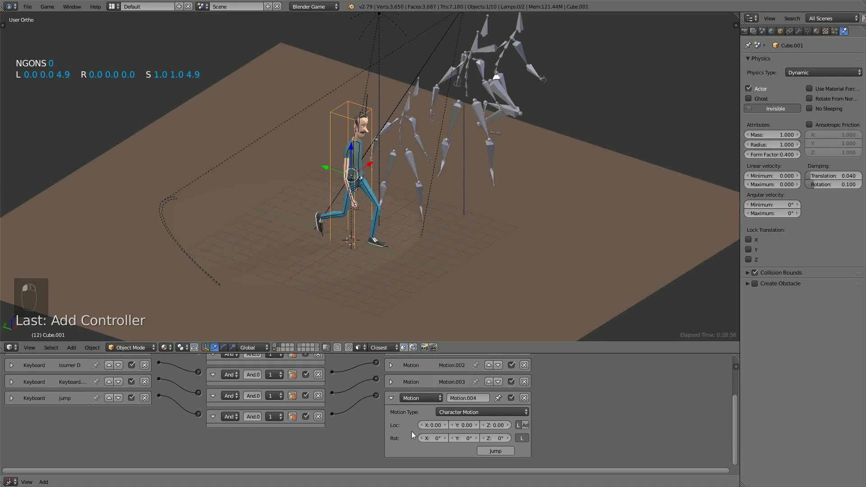
Step: Set the jump motion actuator's Z location to 0.1 and run the game to test it
{"action": "left_click", "coordinate": [497, 426]}
{"action": "type", "text": ".1"}
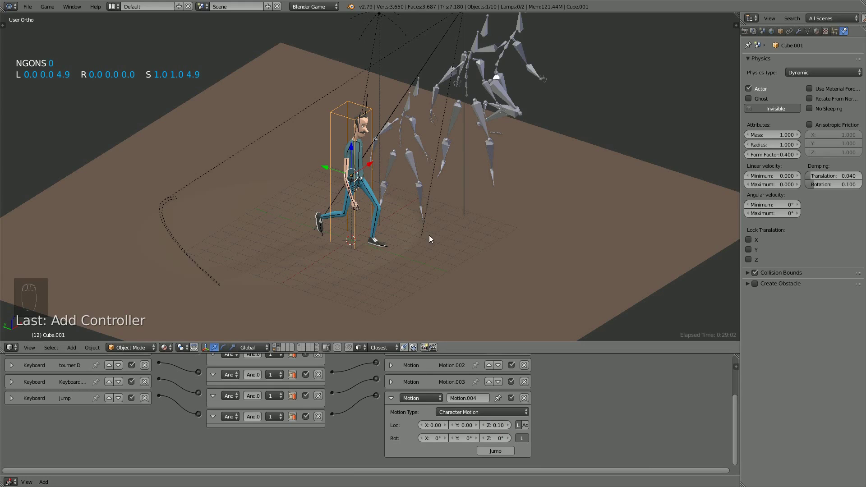
{"action": "type", "text": "p"}
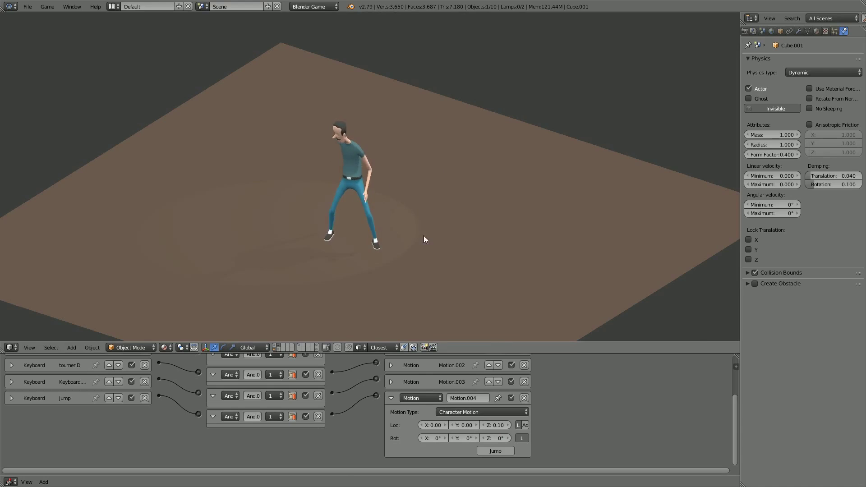
{"action": "key", "text": "Escape"}
Step: Raise the jump motion actuator's Z location to 1 and test jumping, walking and turning in the game
{"action": "left_click", "coordinate": [496, 426]}
{"action": "type", "text": "1"}
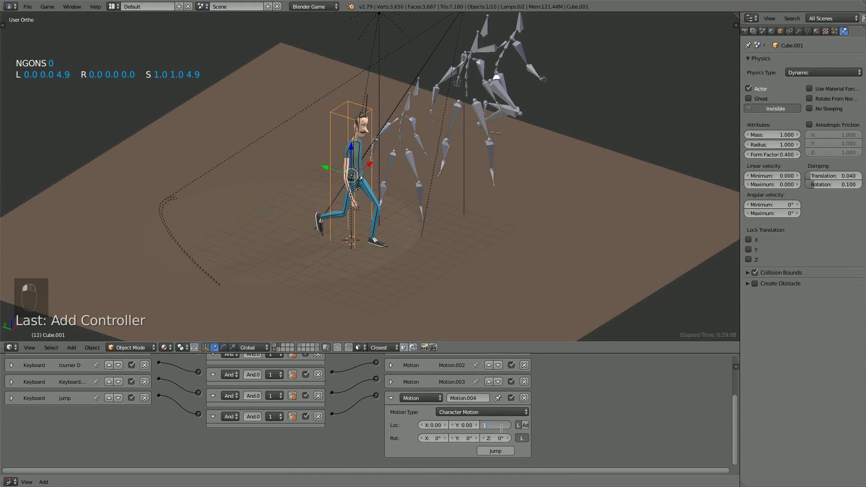
{"action": "type", "text": "p"}
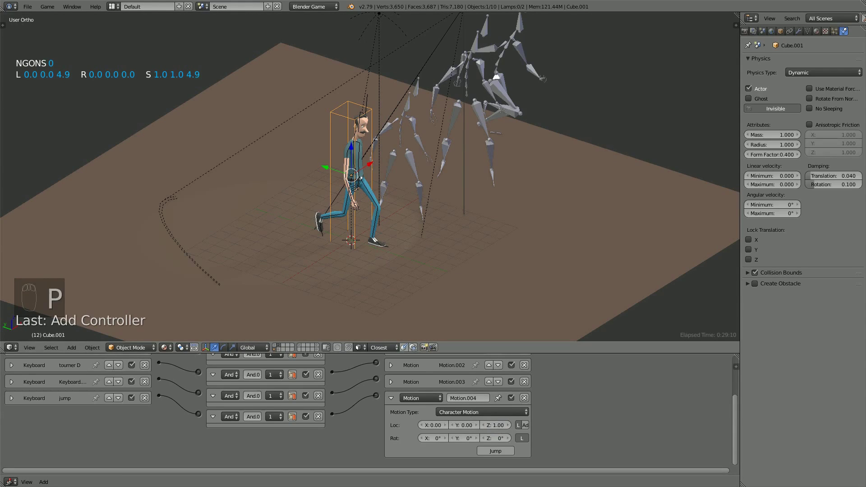
{"action": "key", "text": "space"}
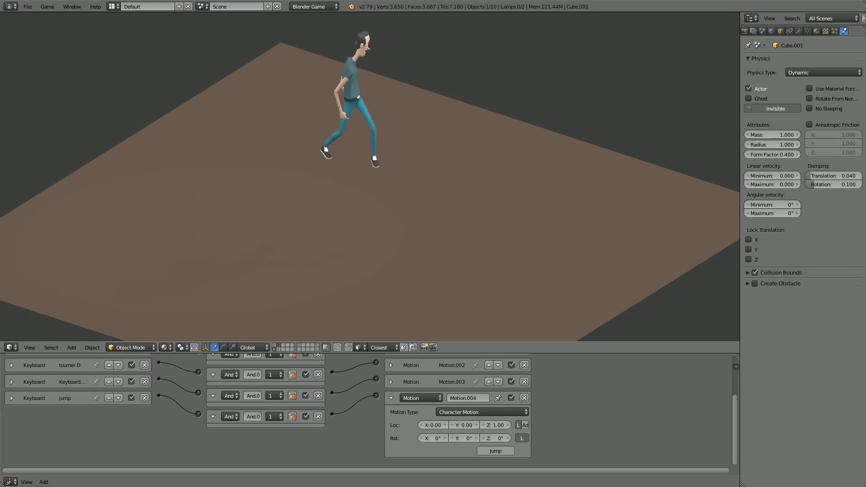
{"action": "key", "text": "Up"}
{"action": "key", "text": "Left"}
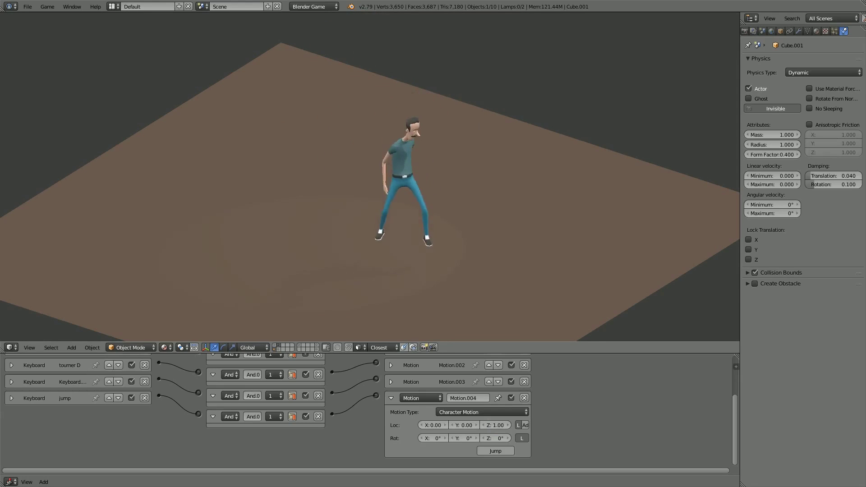
{"action": "key", "text": "space"}
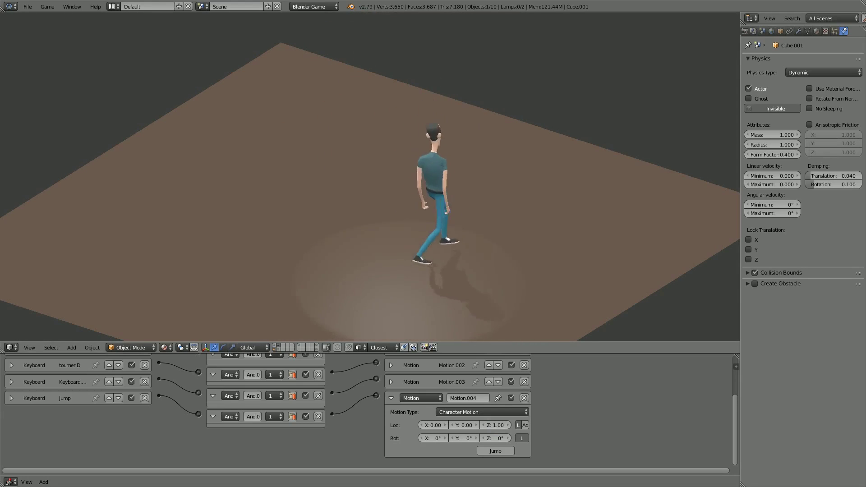
{"action": "key", "text": "Left"}
{"action": "key", "text": "space"}
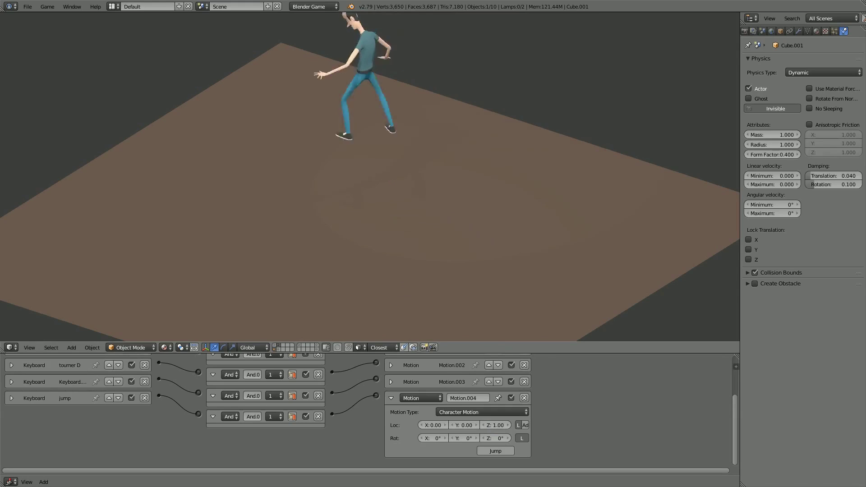
{"action": "key", "text": "space"}
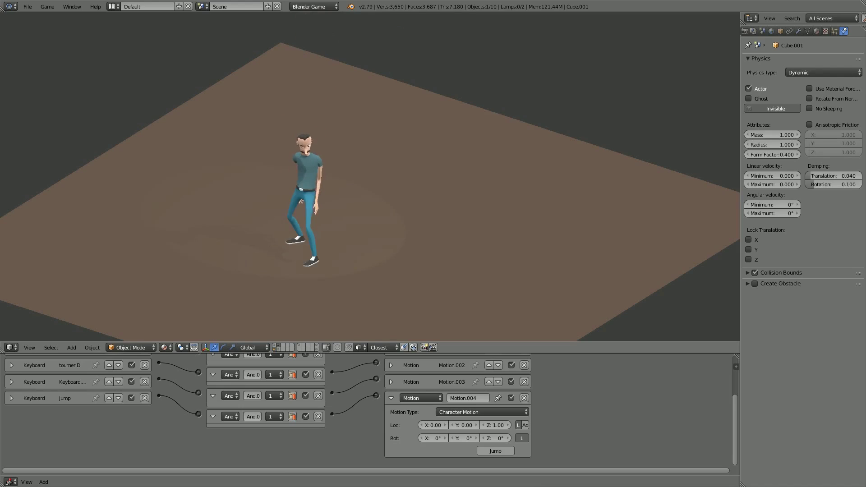
{"action": "key", "text": "Escape"}
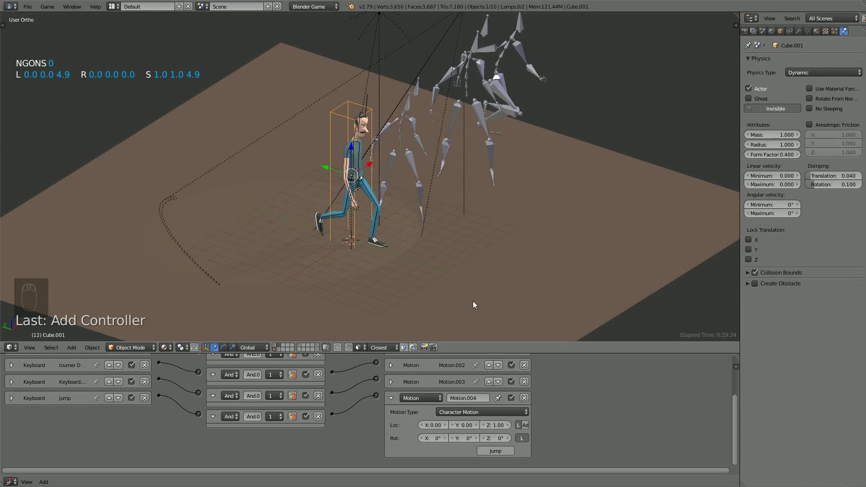
Step: Set the jump motion actuator's Z location to 0.6 and test jumping while walking in the game
{"action": "left_click", "coordinate": [501, 426]}
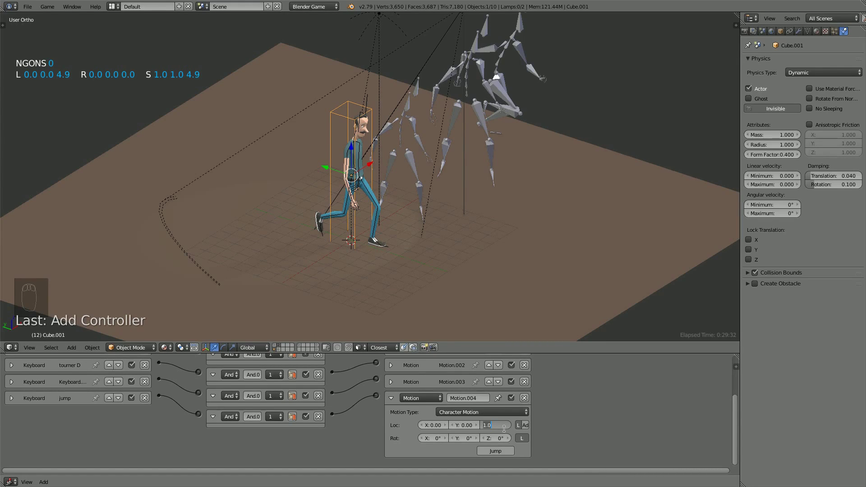
{"action": "key", "text": "BackSpace"}
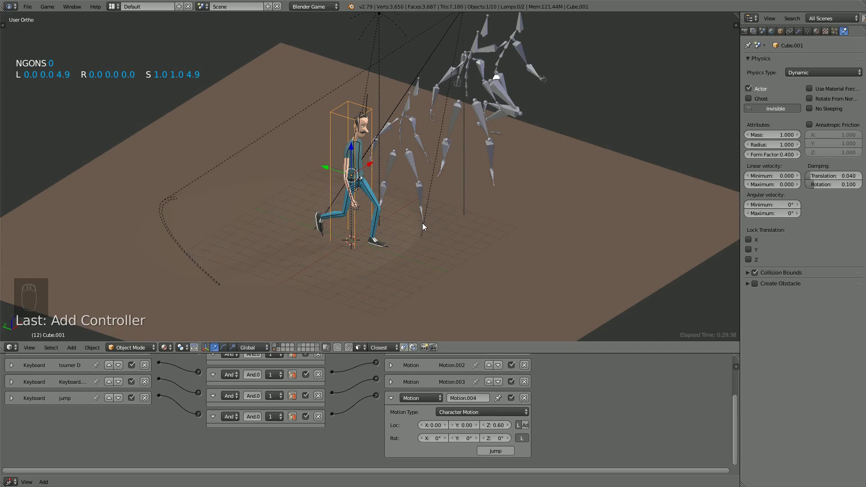
{"action": "key", "text": "p"}
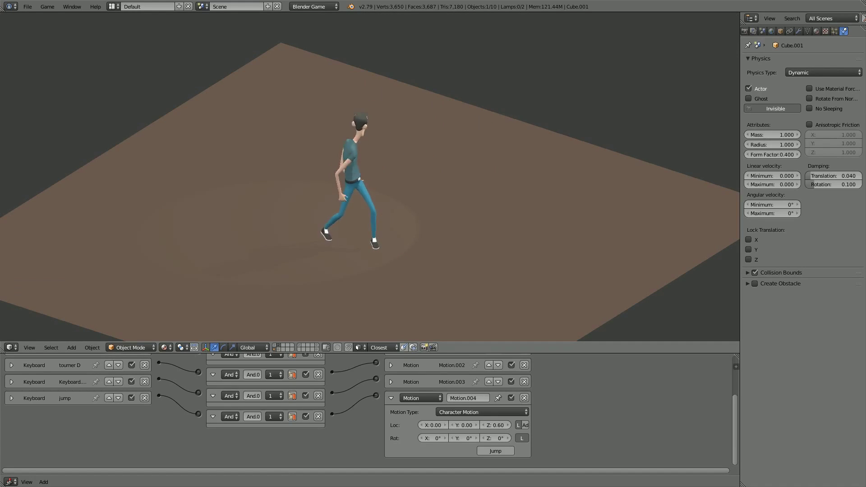
{"action": "key", "text": "Up"}
{"action": "key", "text": "space"}
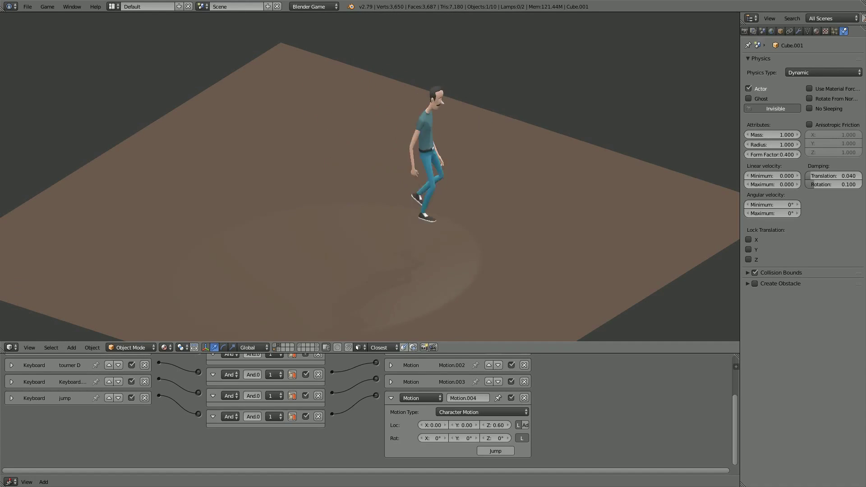
{"action": "key", "text": "Escape"}
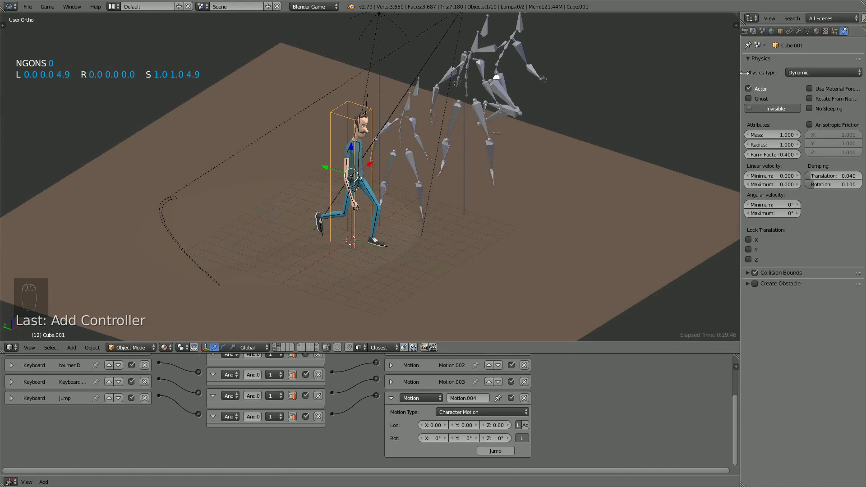
Step: Widen the properties editor and display the scene's physics settings
{"action": "left_click_drag", "start_coordinate": [742, 73], "coordinate": [697, 77]}
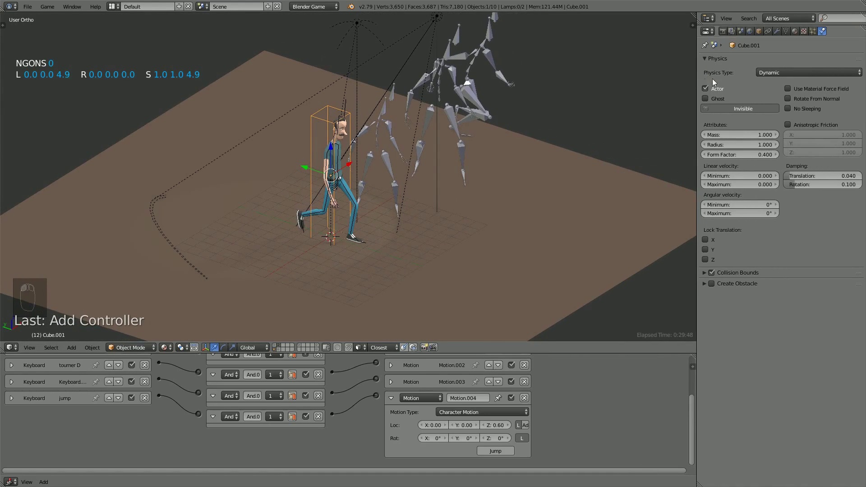
{"action": "left_click", "coordinate": [731, 31]}
{"action": "left_click", "coordinate": [740, 31]}
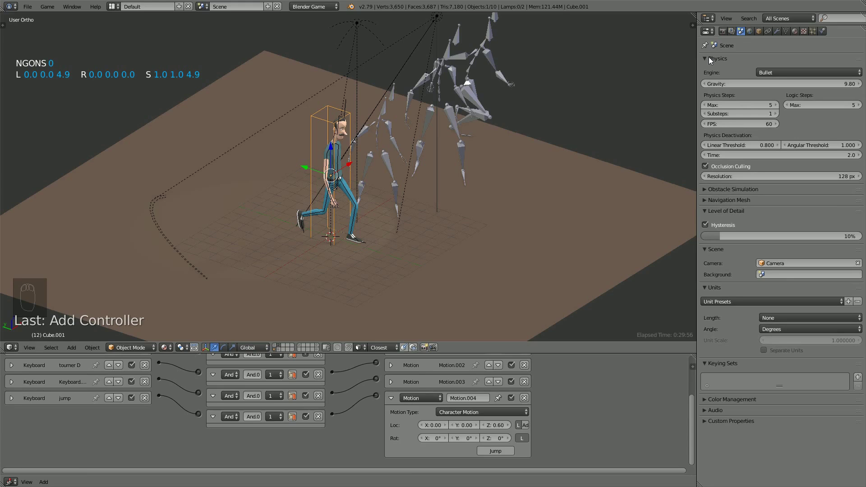
Step: Set the scene's gravity to 7 and test the jump in the game
{"action": "left_click", "coordinate": [779, 84]}
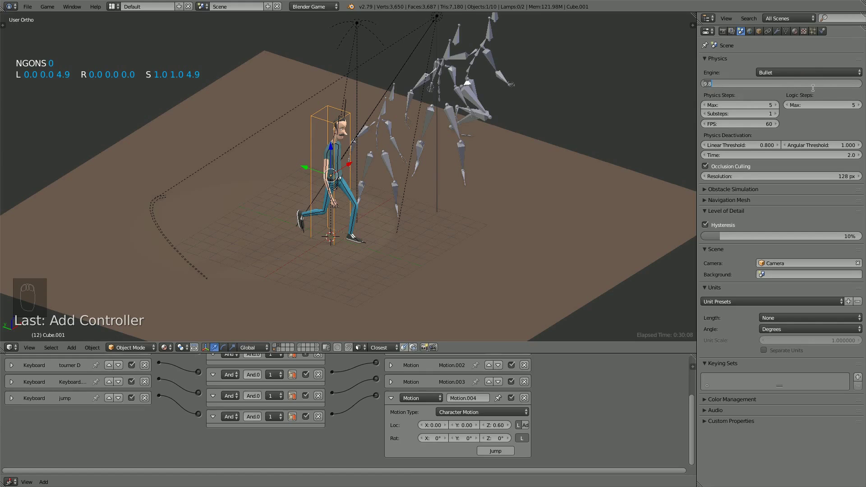
{"action": "type", "text": "7"}
{"action": "key", "text": "Return"}
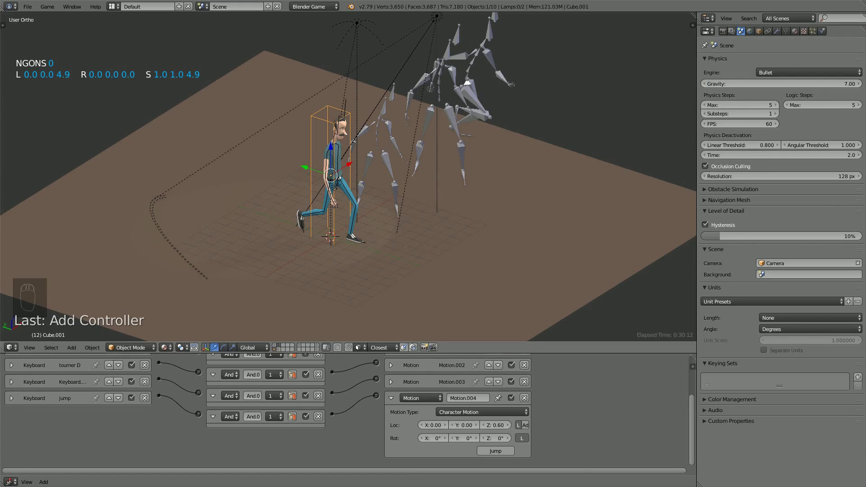
{"action": "key", "text": "p"}
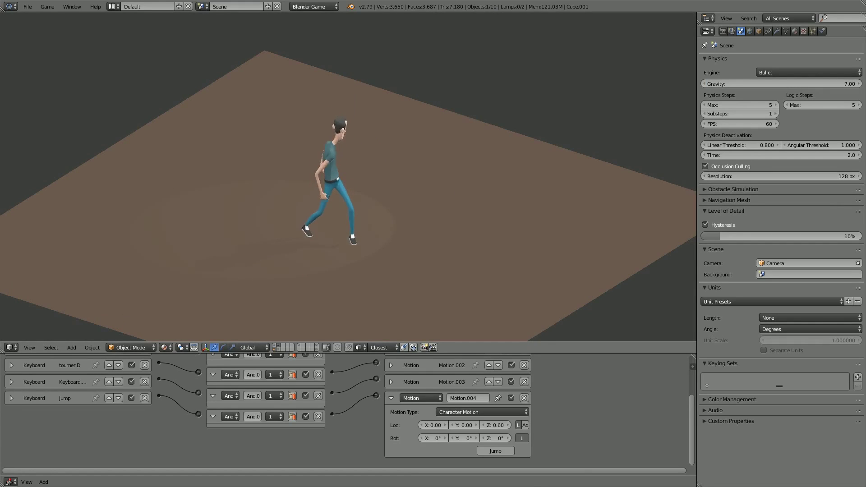
{"action": "key", "text": "space"}
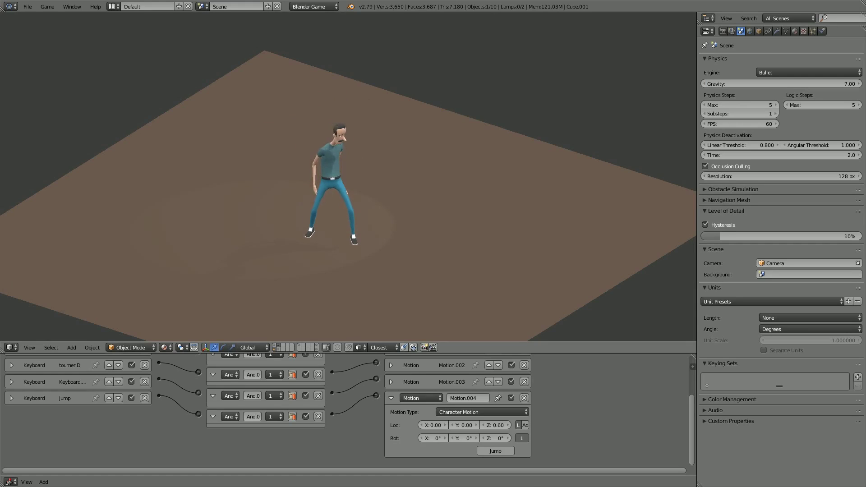
{"action": "key", "text": "Escape"}
Step: Raise the scene's gravity to 15 and run the game to test the jump
{"action": "left_click", "coordinate": [799, 84]}
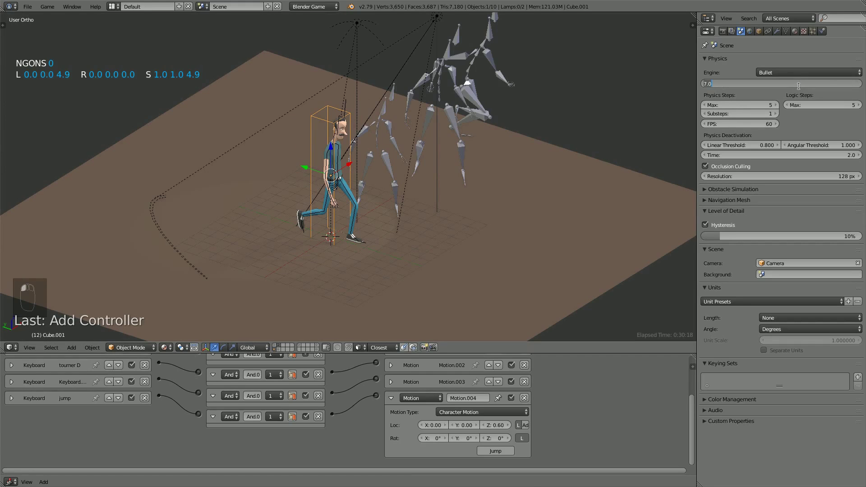
{"action": "type", "text": "15"}
{"action": "key", "text": "Return"}
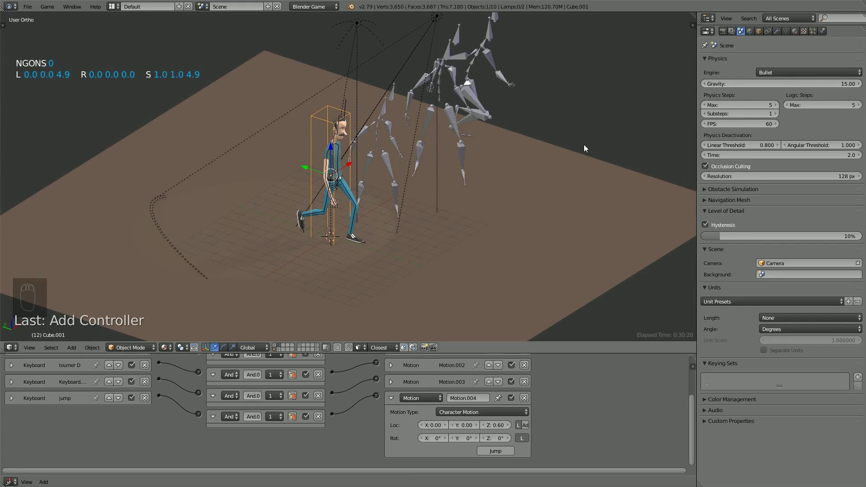
{"action": "key", "text": "p"}
{"action": "key", "text": "space"}
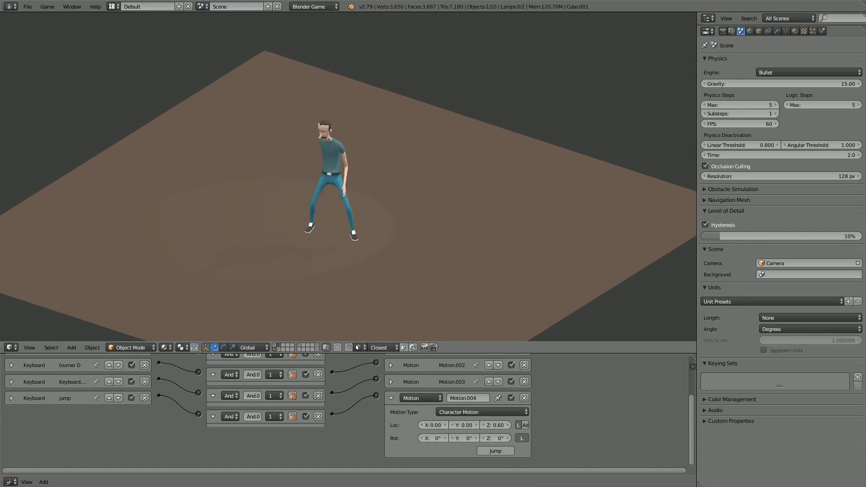
{"action": "key", "text": "Escape"}
Step: Set the scene's gravity to 25 and test jumping on the spot, while walking and while turning
{"action": "left_click", "coordinate": [797, 84]}
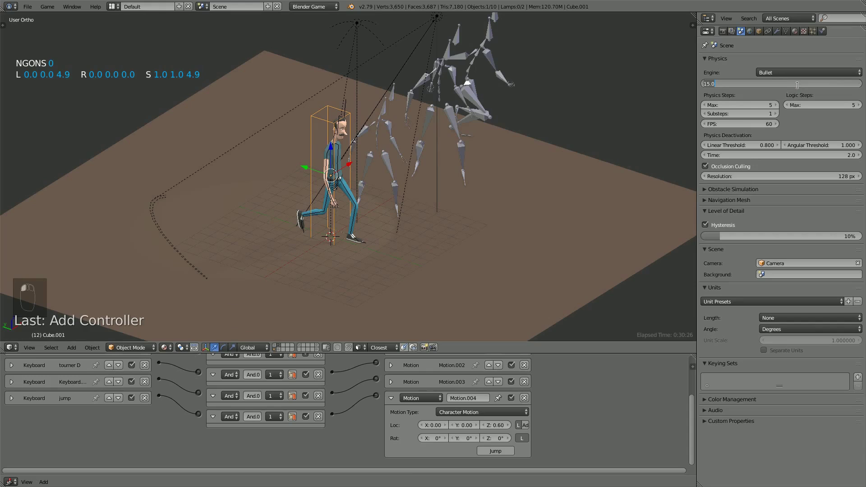
{"action": "type", "text": "25"}
{"action": "key", "text": "Return"}
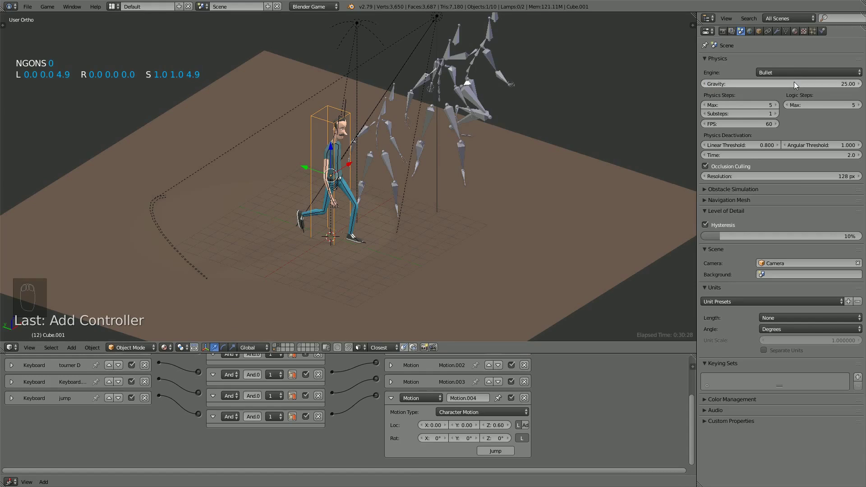
{"action": "key", "text": "p"}
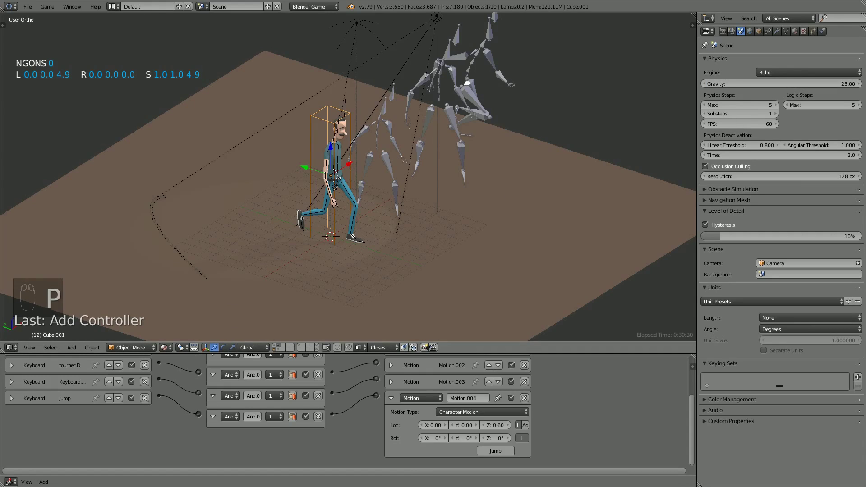
{"action": "key", "text": "space"}
{"action": "key", "text": "space"}
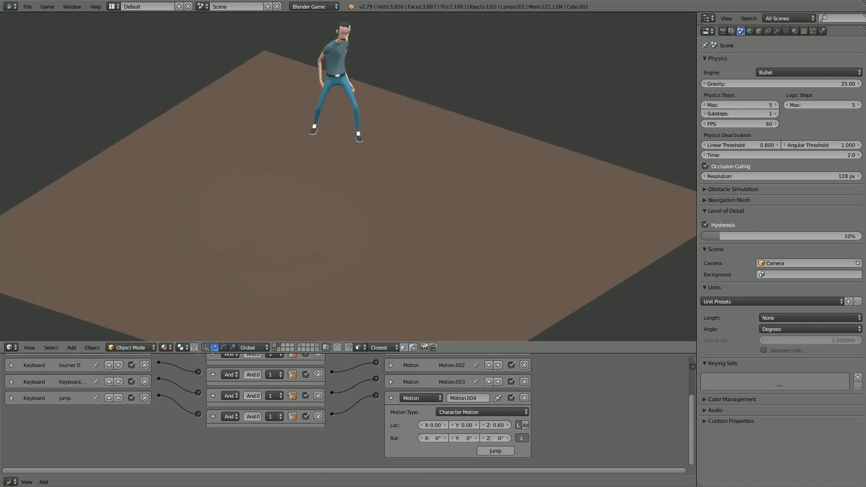
{"action": "key", "text": "space"}
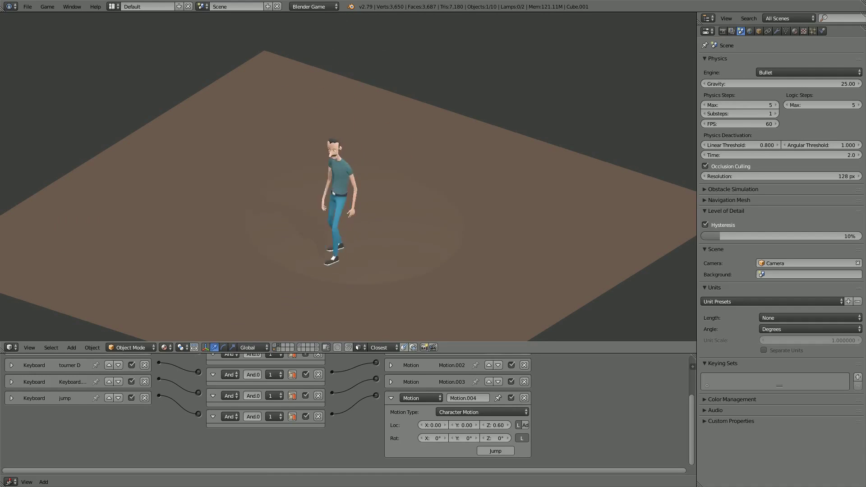
{"action": "key", "text": "space"}
{"action": "key", "text": "Up"}
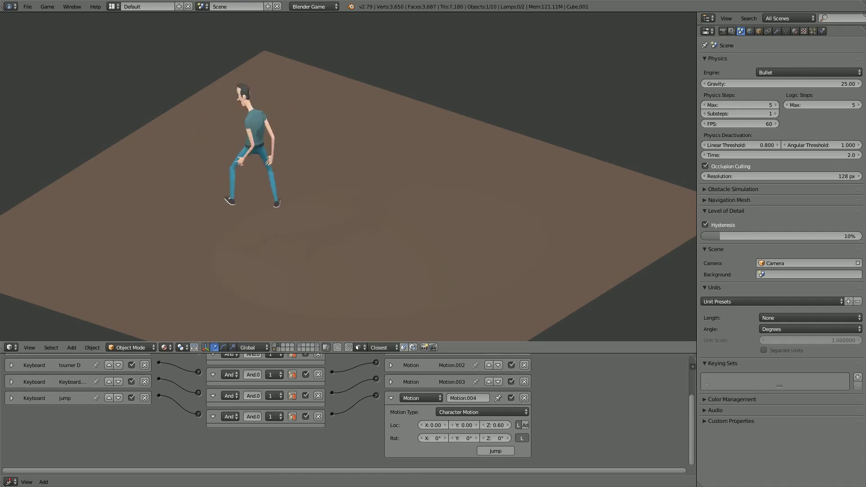
{"action": "key", "text": "space"}
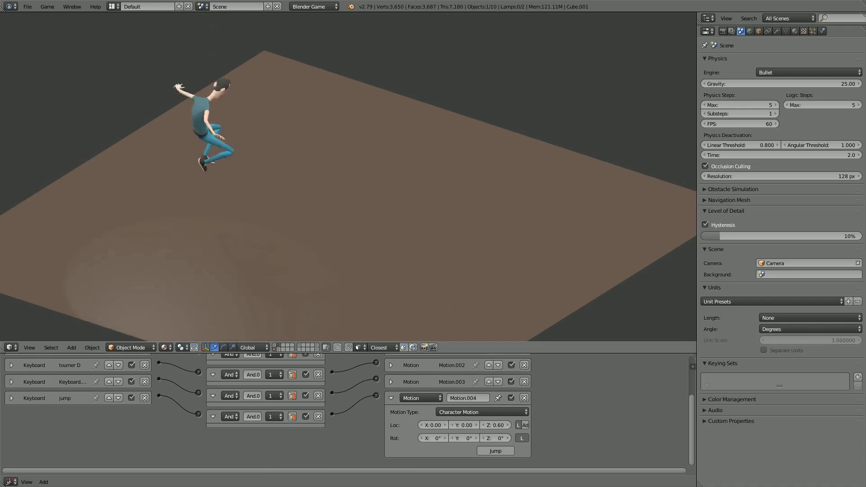
{"action": "key", "text": "space"}
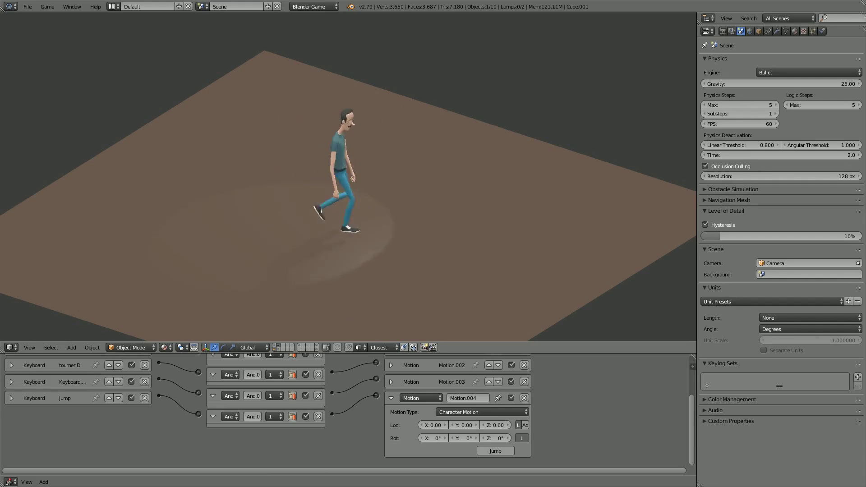
{"action": "key", "text": "Right"}
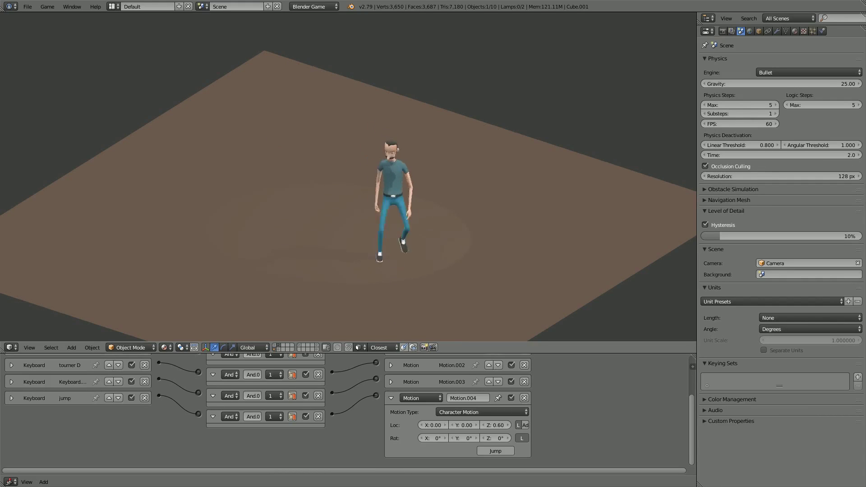
{"action": "key", "text": "Escape"}
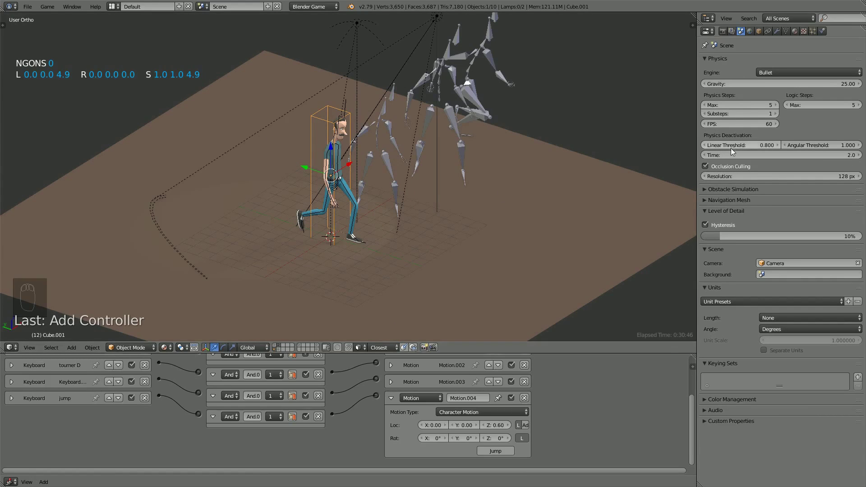
Step: Set the scene's gravity to 35 and collapse the Level of Detail, Scene, Units and Keying Sets sections
{"action": "left_click", "coordinate": [824, 85]}
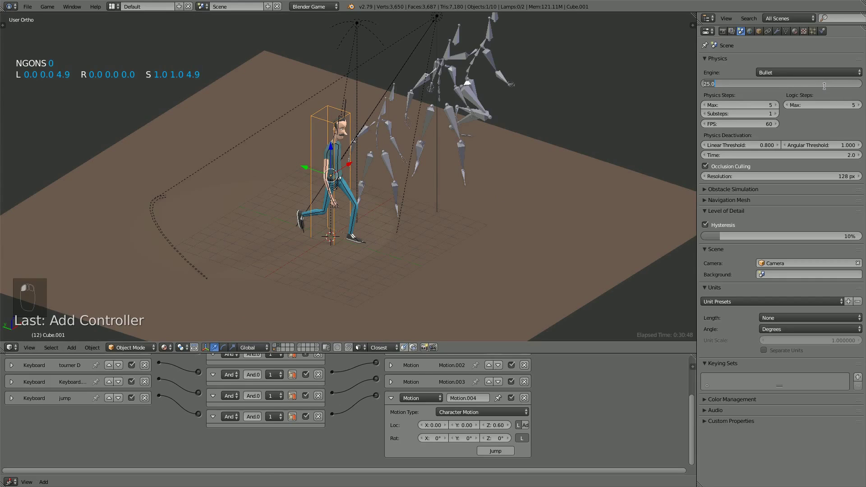
{"action": "type", "text": "305"}
{"action": "key", "text": "Return"}
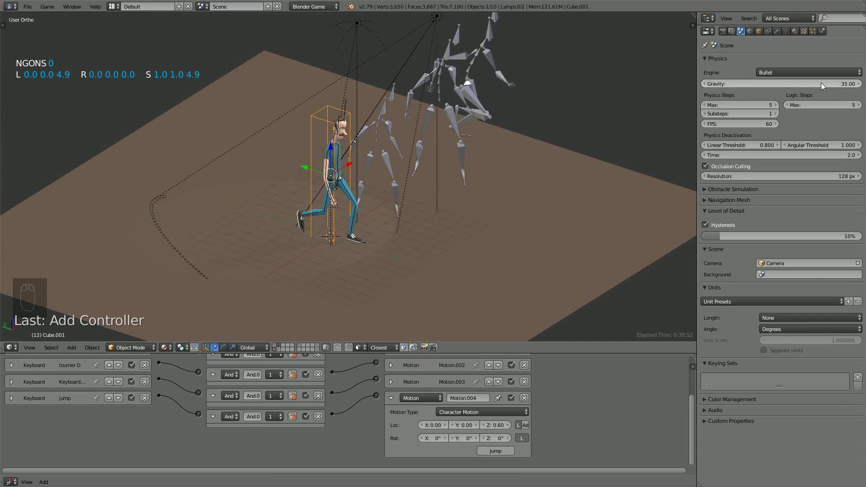
{"action": "left_click", "coordinate": [709, 210]}
{"action": "left_click", "coordinate": [706, 222]}
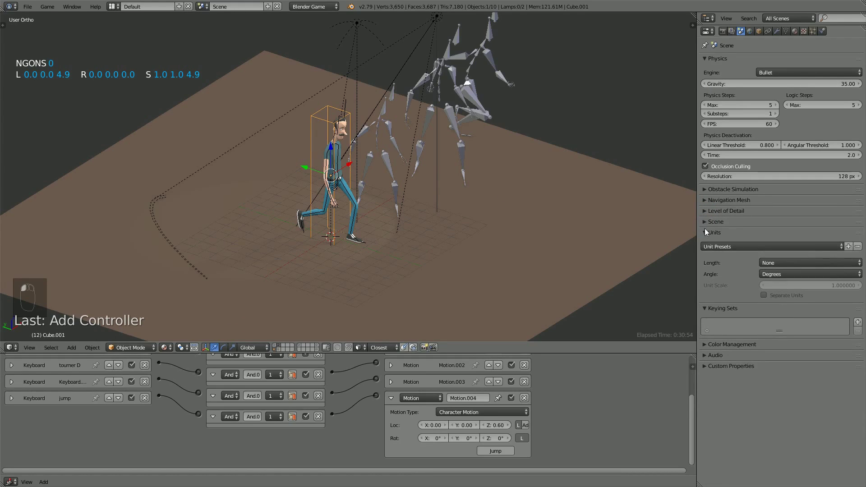
{"action": "left_click", "coordinate": [705, 232]}
{"action": "left_click", "coordinate": [705, 244]}
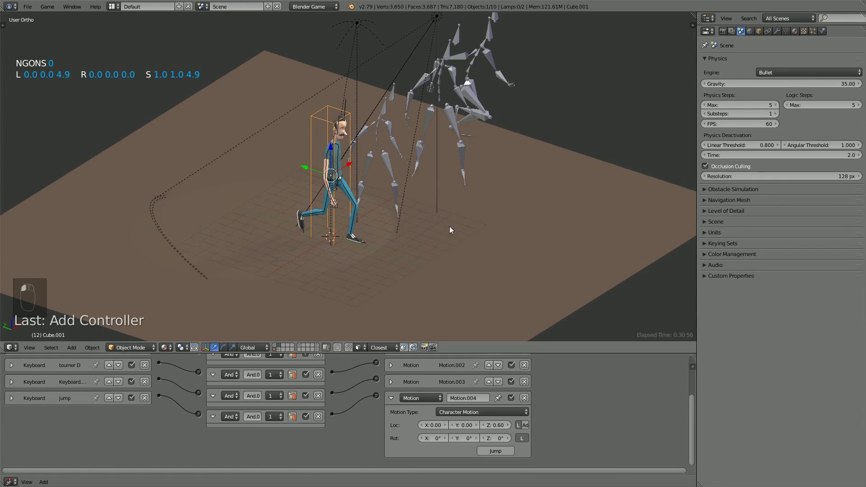
Step: Run the game and test turning and jumping with the new gravity
{"action": "key", "text": "p"}
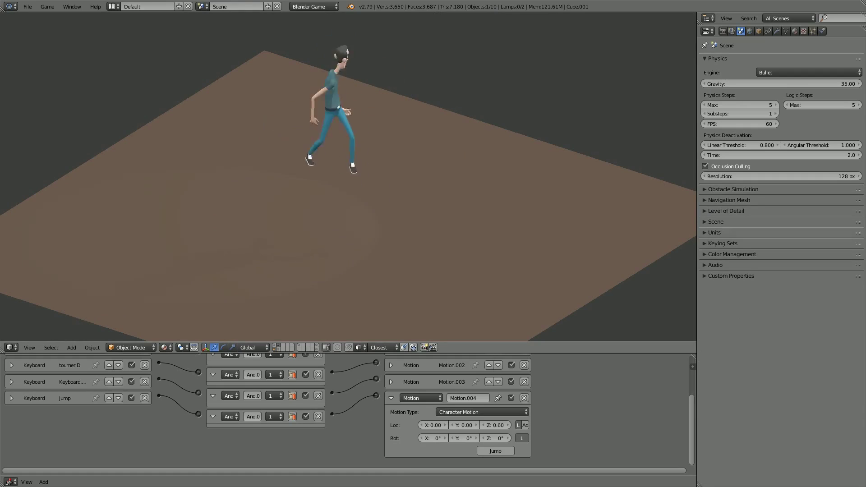
{"action": "key", "text": "Right"}
{"action": "key", "text": "space"}
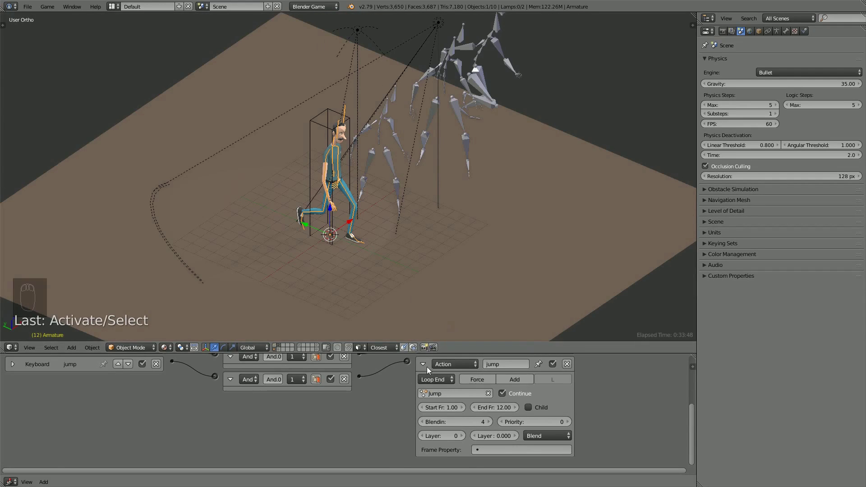
Step: Collapse the armature's jump action actuator and enlarge the 3D view over the logic editor
{"action": "left_click", "coordinate": [424, 364]}
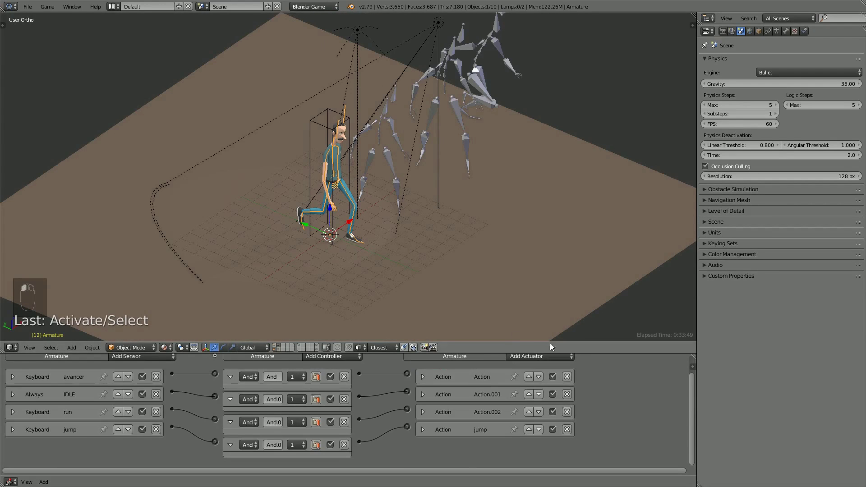
{"action": "left_click_drag", "start_coordinate": [514, 354], "coordinate": [514, 427]}
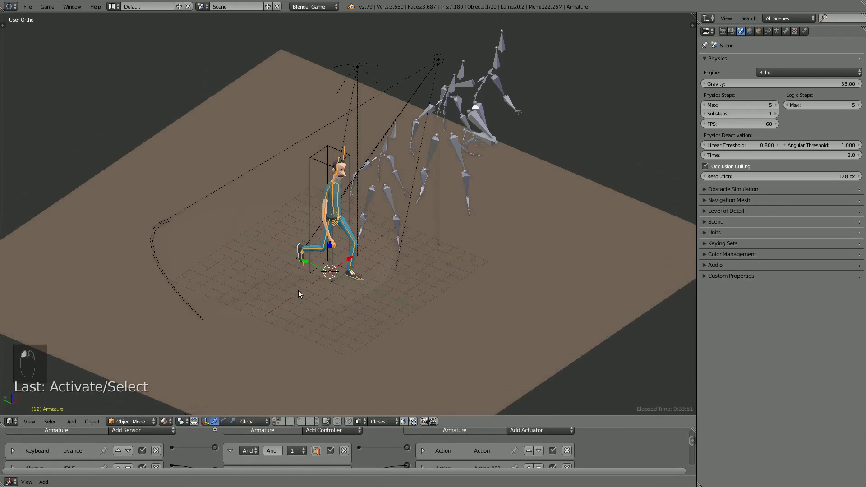
Step: Add a camera to the scene, raise it and move it away from the character along the X axis
{"action": "scroll", "coordinate": [319, 304], "scroll_direction": "down", "scroll_amount": 2}
{"action": "middle_click_drag", "start_coordinate": [320, 305], "coordinate": [355, 310]}
{"action": "key", "text": "shift+a"}
{"action": "mouse_move", "coordinate": [354, 270]}
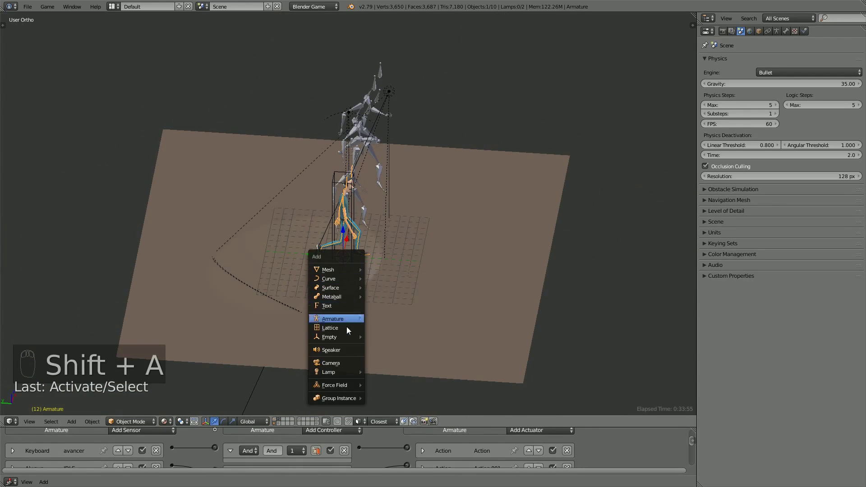
{"action": "left_click", "coordinate": [344, 363]}
{"action": "left_click_drag", "start_coordinate": [345, 239], "coordinate": [327, 211]}
{"action": "middle_click_drag", "start_coordinate": [327, 210], "coordinate": [380, 221]}
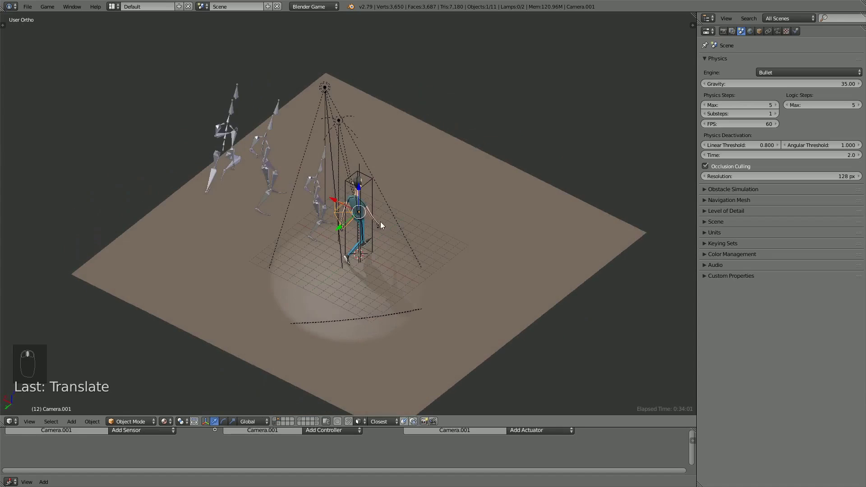
{"action": "left_click_drag", "start_coordinate": [336, 202], "coordinate": [411, 237]}
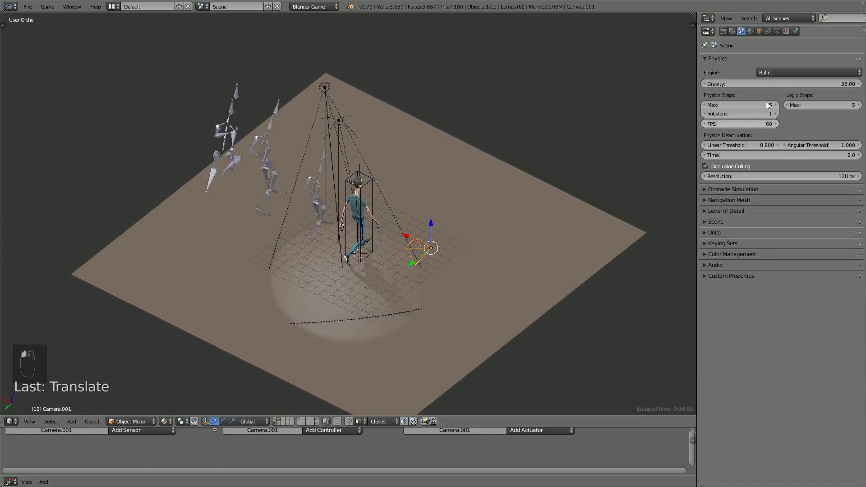
Step: Display the render settings and expand the Standalone Player options
{"action": "left_click", "coordinate": [723, 31]}
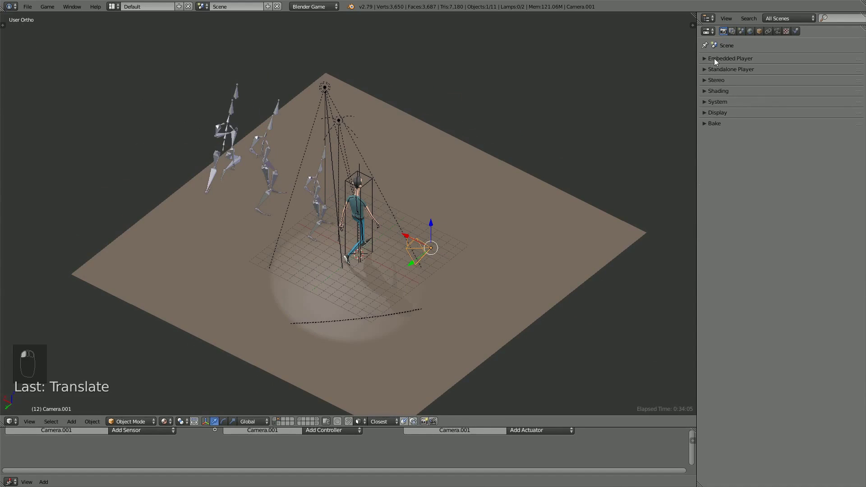
{"action": "left_click", "coordinate": [714, 58]}
{"action": "left_click", "coordinate": [714, 56]}
{"action": "left_click", "coordinate": [707, 69]}
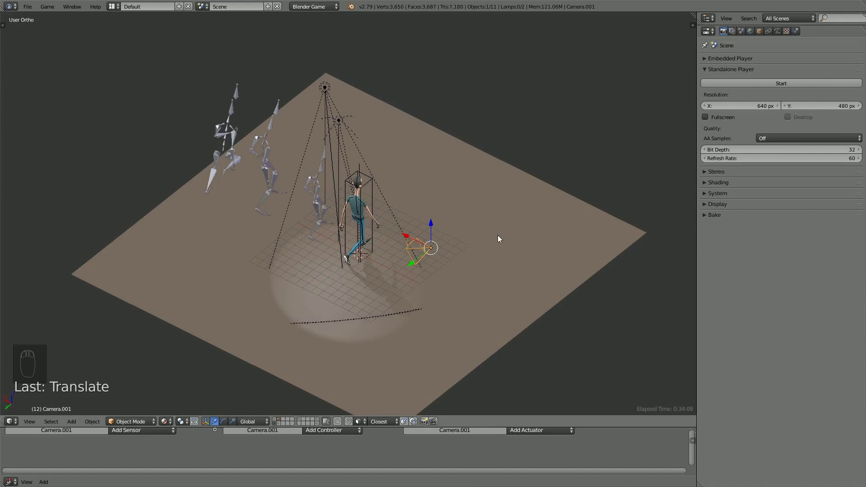
Step: Make the new camera the active scene camera, look through it and pull it back about 13 units along its local Z axis
{"action": "key", "text": "KP_0"}
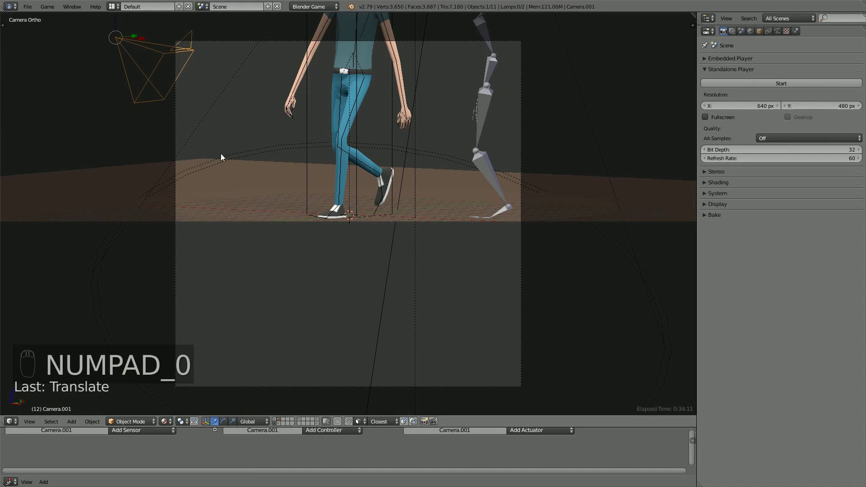
{"action": "key", "text": "ctrl+KP_0"}
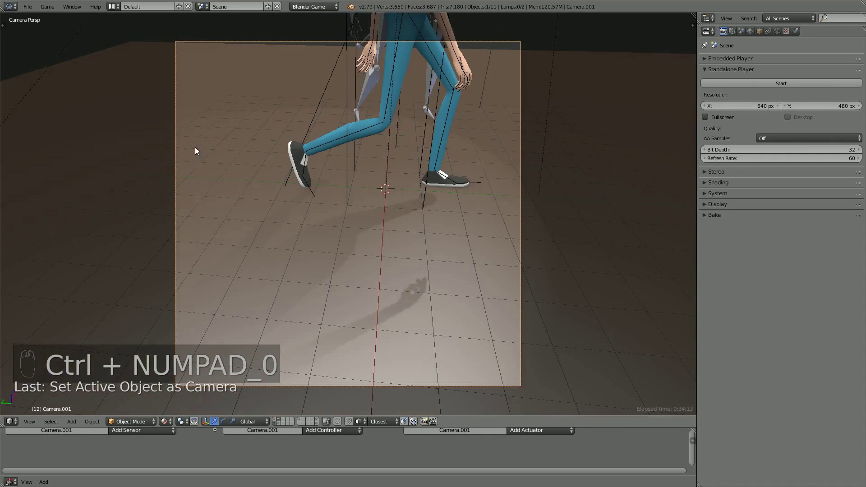
{"action": "key", "text": "g"}
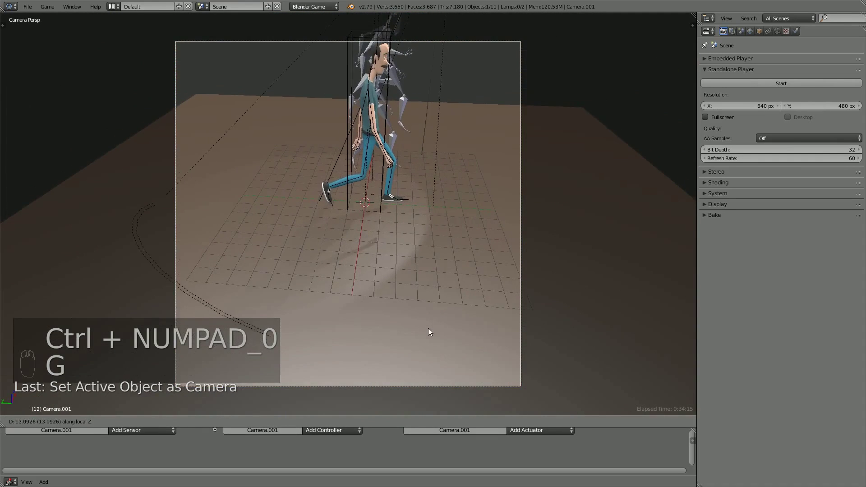
{"action": "left_click", "coordinate": [431, 329]}
Step: Lock the camera to the view and orbit it so the whole character is framed diagonally from the side
{"action": "key", "text": "n"}
{"action": "left_click", "coordinate": [616, 50]}
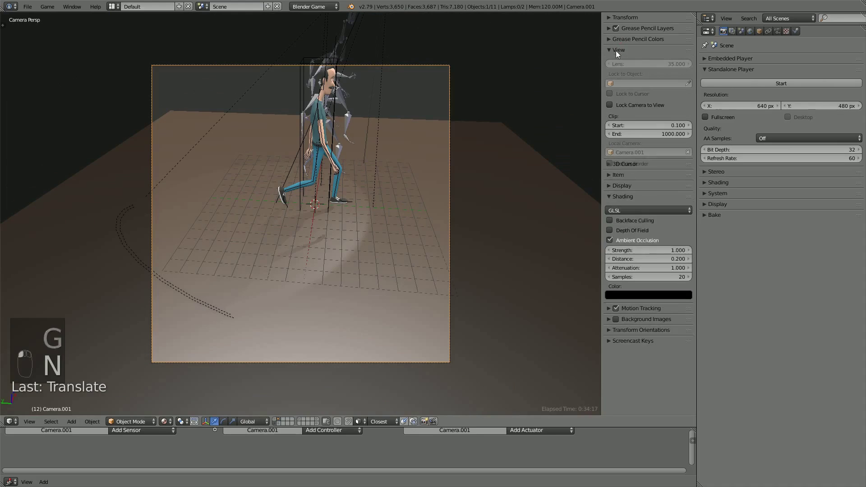
{"action": "key", "text": "n"}
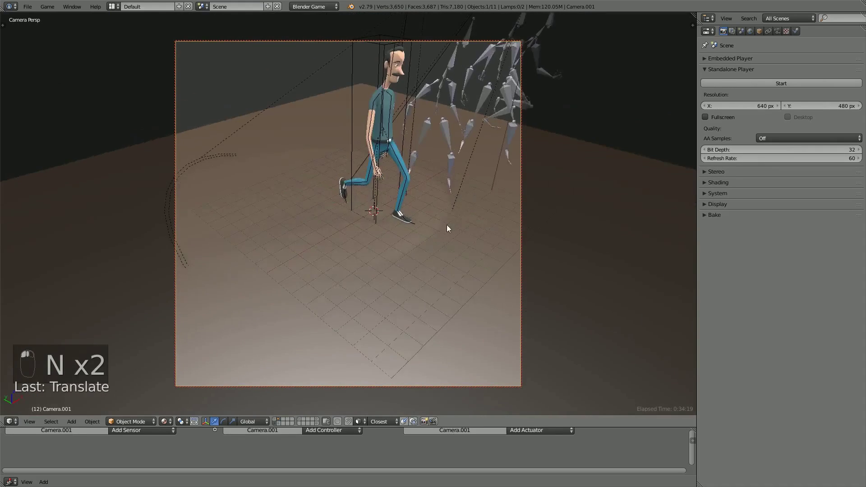
{"action": "middle_click_drag", "start_coordinate": [445, 210], "coordinate": [434, 255]}
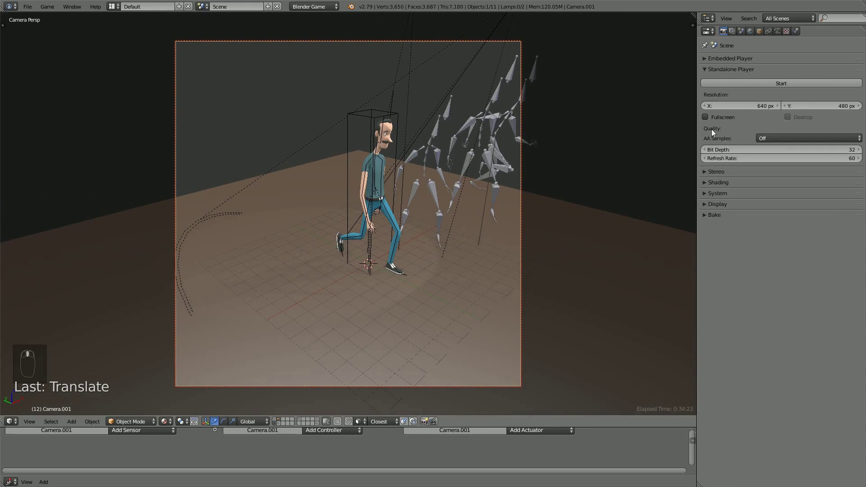
Step: Switch the camera lens to Orthographic with a scale of 20.9, and collapse its Lens, Depth of Field and Display settings
{"action": "left_click", "coordinate": [777, 29]}
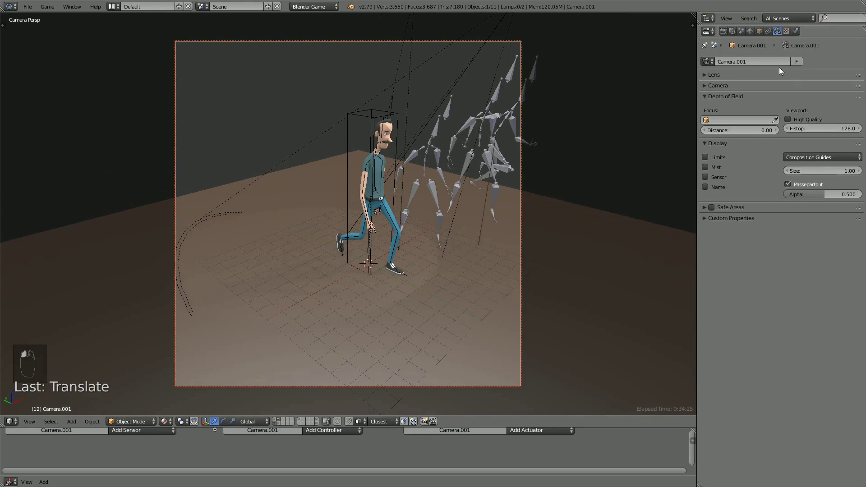
{"action": "left_click", "coordinate": [716, 75]}
{"action": "left_click", "coordinate": [763, 87]}
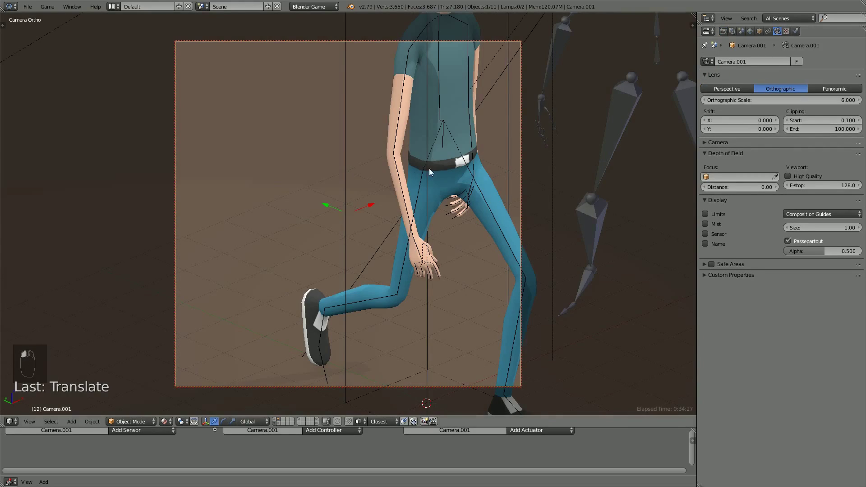
{"action": "scroll", "coordinate": [415, 195], "scroll_direction": "down", "scroll_amount": 1}
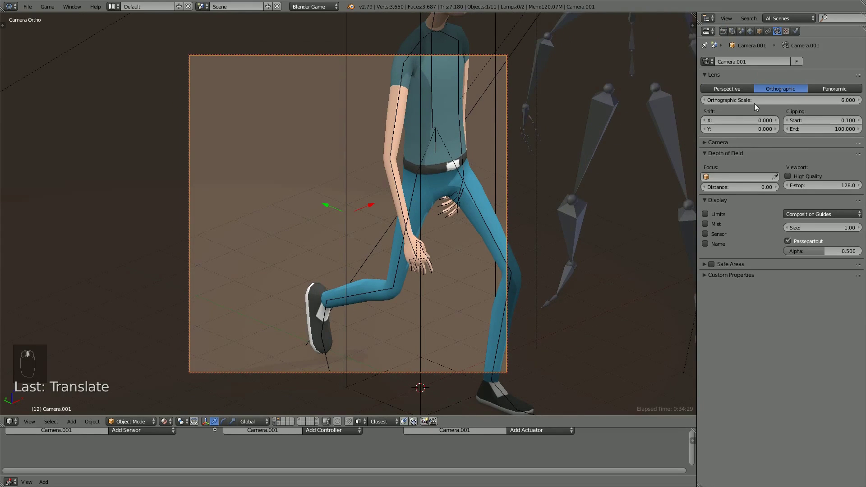
{"action": "left_click_drag", "start_coordinate": [754, 100], "coordinate": [853, 100]}
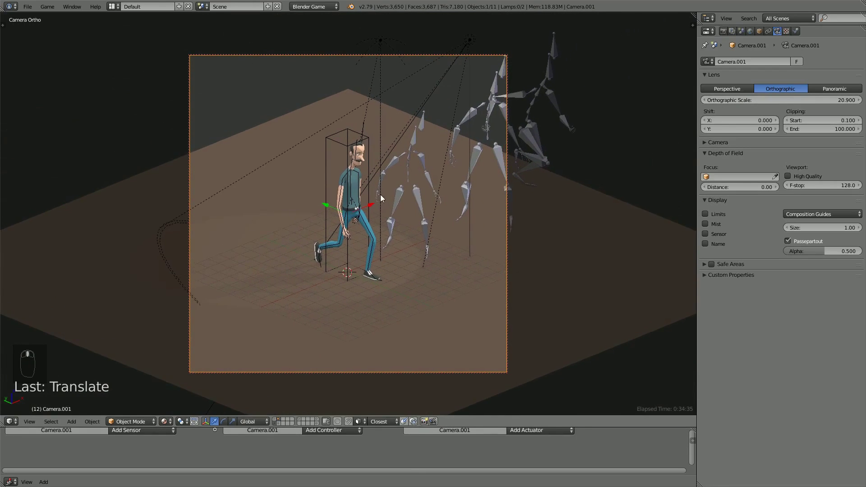
{"action": "left_click", "coordinate": [711, 74]}
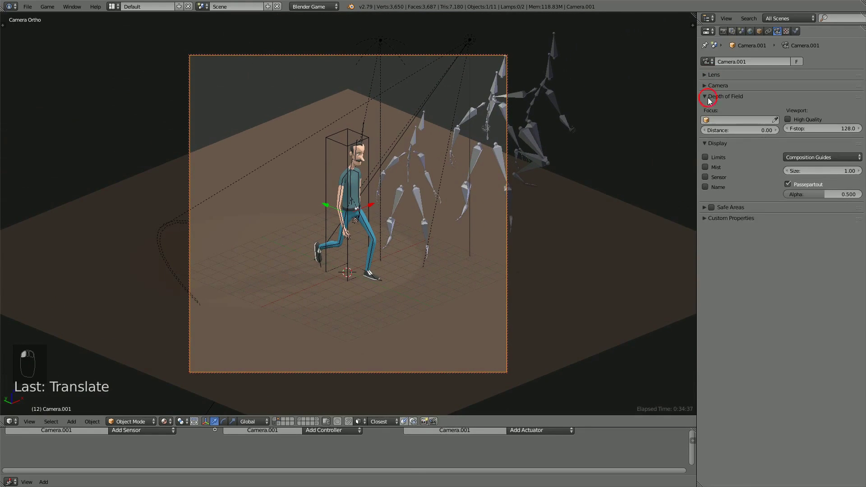
{"action": "left_click", "coordinate": [706, 96]}
{"action": "left_click", "coordinate": [709, 107]}
Step: Set the Embedded Player resolution to 1920 × 1080 px and collapse the Standalone Player options
{"action": "left_click", "coordinate": [724, 31]}
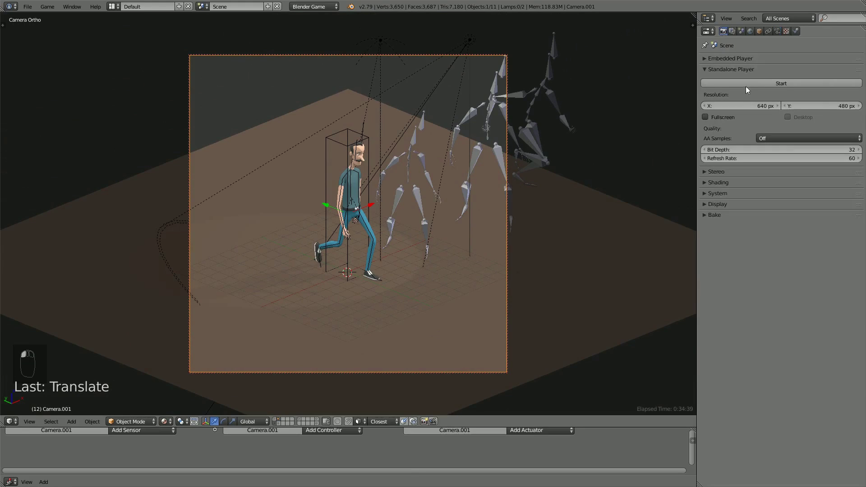
{"action": "left_click_drag", "start_coordinate": [754, 106], "coordinate": [760, 106]}
{"action": "left_click", "coordinate": [706, 70]}
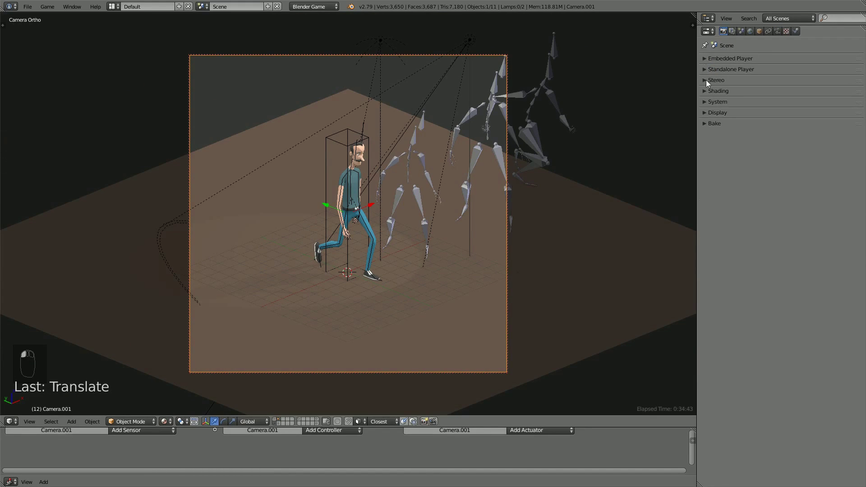
{"action": "left_click", "coordinate": [708, 59]}
{"action": "left_click_drag", "start_coordinate": [821, 95], "coordinate": [821, 96]}
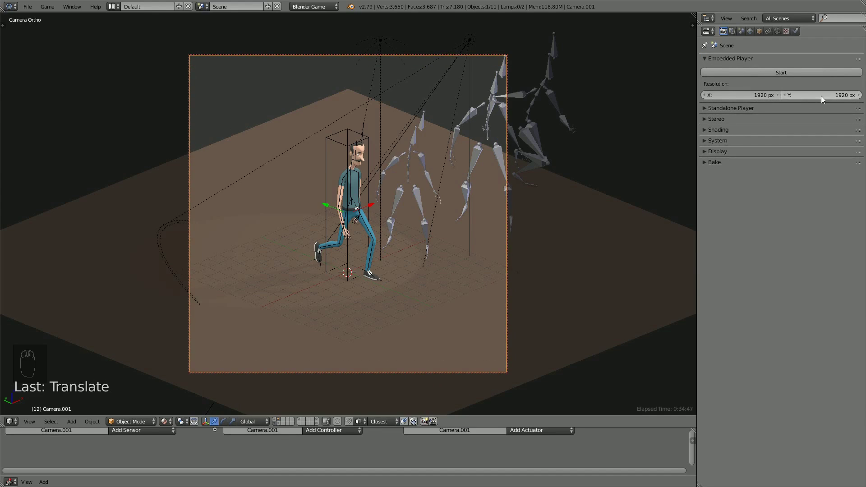
{"action": "left_click", "coordinate": [821, 95]}
{"action": "type", "text": "108"}
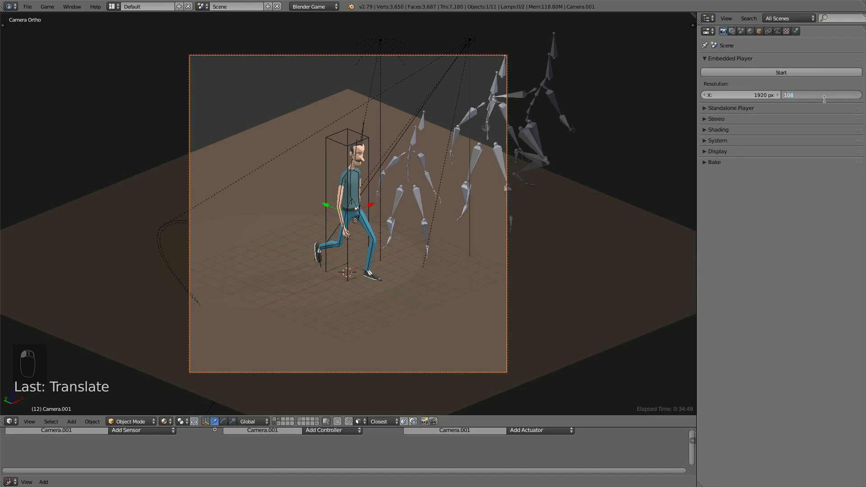
{"action": "type", "text": "0"}
{"action": "key", "text": "Return"}
{"action": "scroll", "coordinate": [493, 177], "scroll_direction": "up", "scroll_amount": 2}
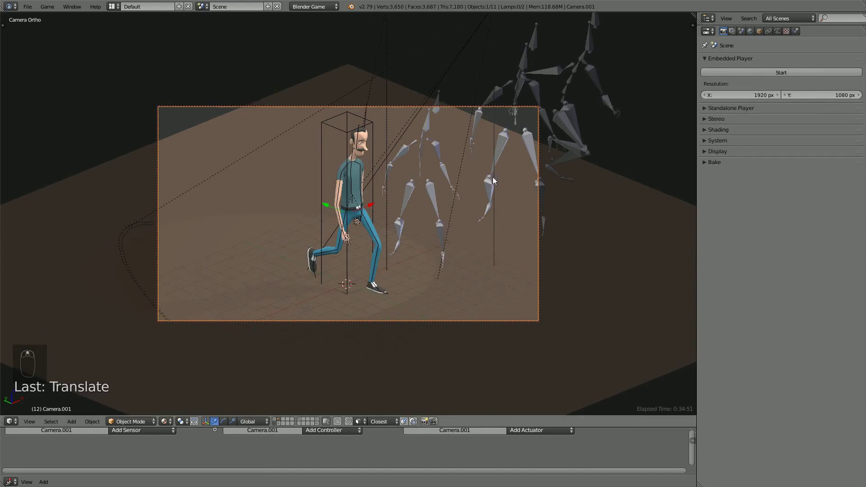
Step: Increase the camera's orthographic scale to 39.2 for a wider framing of the ground plane
{"action": "left_click", "coordinate": [778, 31]}
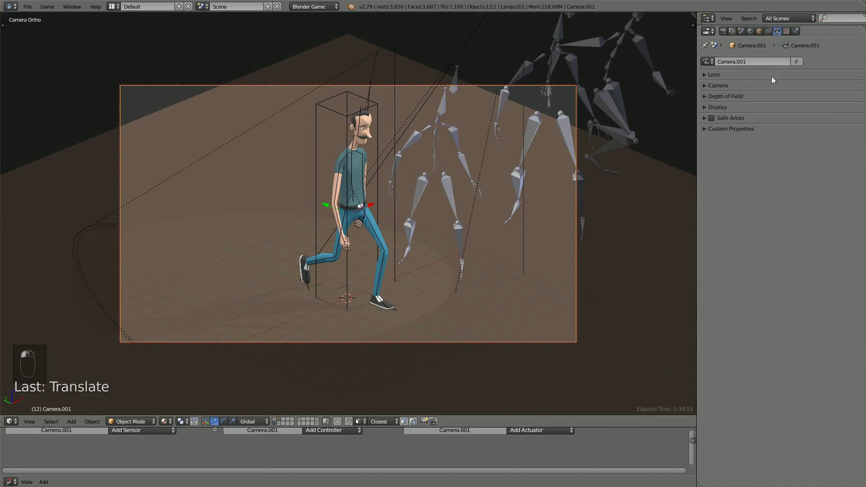
{"action": "left_click", "coordinate": [717, 75]}
{"action": "left_click_drag", "start_coordinate": [743, 100], "coordinate": [794, 101]}
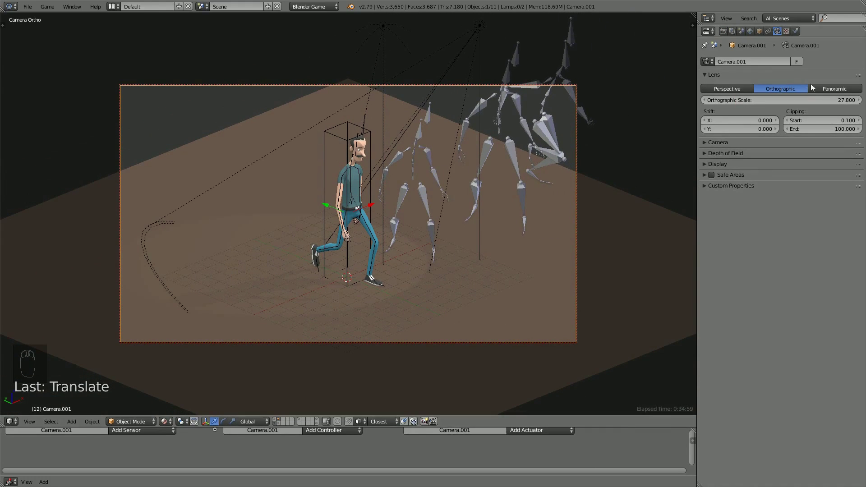
{"action": "mouse_move", "coordinate": [762, 101]}
{"action": "left_mouse_down"}
{"action": "mouse_move", "coordinate": [794, 100]}
{"action": "mouse_move", "coordinate": [762, 104]}
{"action": "left_mouse_up"}
Step: Collapse the View and Shading sections of the 3D view's properties and hide the properties region
{"action": "key", "text": "n"}
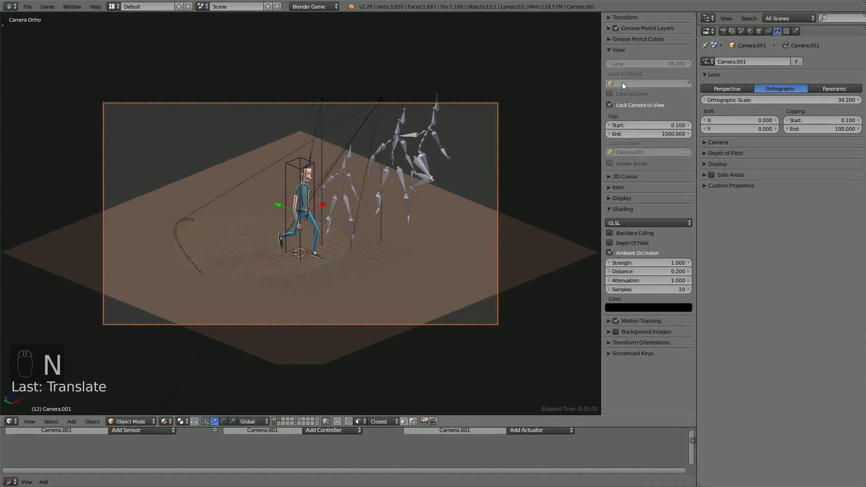
{"action": "left_click", "coordinate": [608, 51]}
{"action": "left_click", "coordinate": [613, 94]}
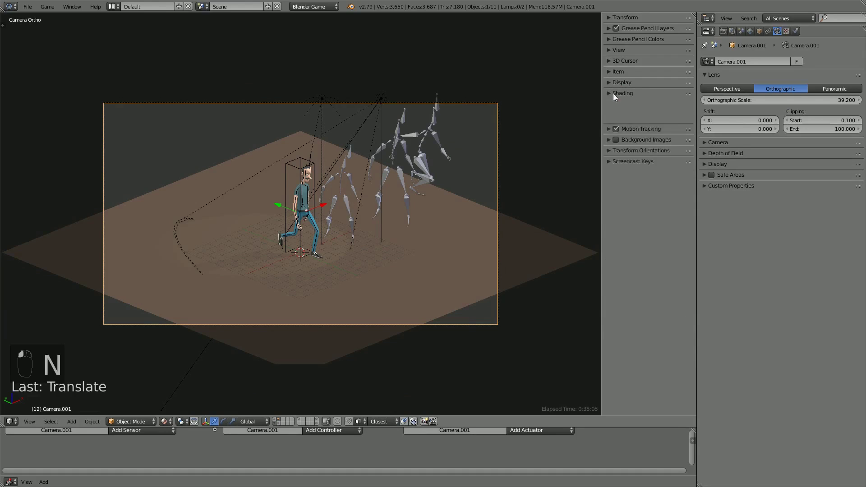
{"action": "key", "text": "n"}
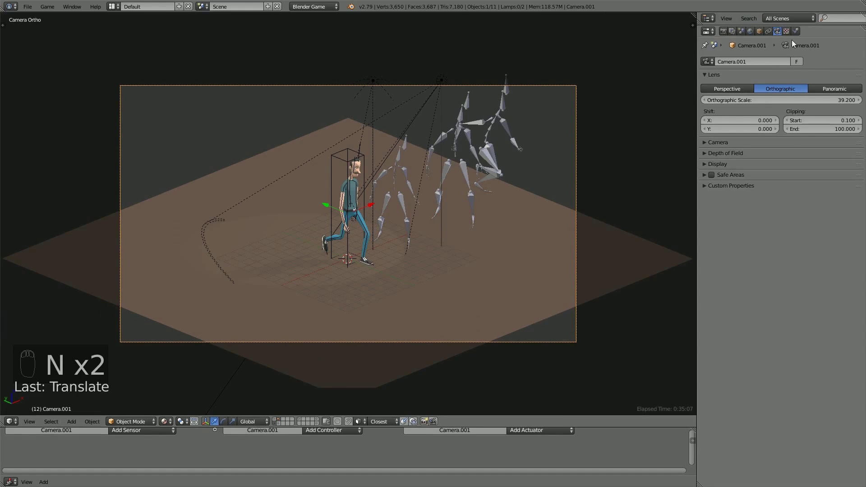
Step: Parent the camera to the character's bounding box, Cube.001, and set the parent type to Vertex
{"action": "left_click", "coordinate": [760, 31]}
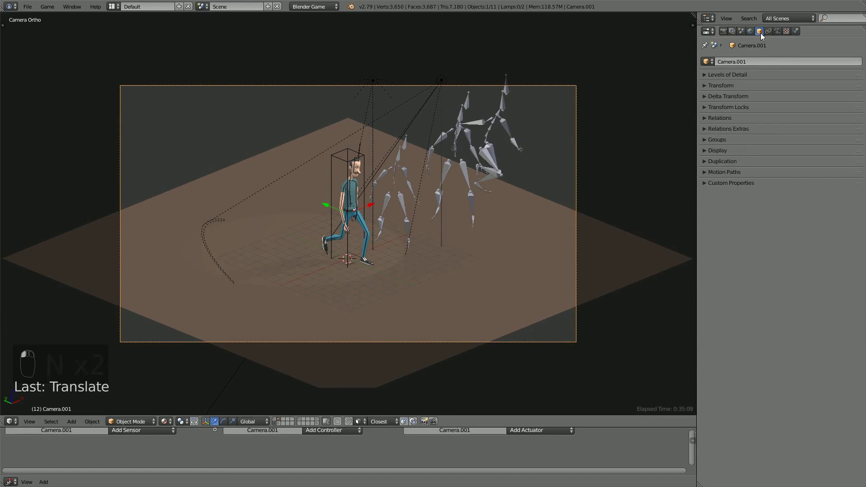
{"action": "left_click", "coordinate": [723, 118]}
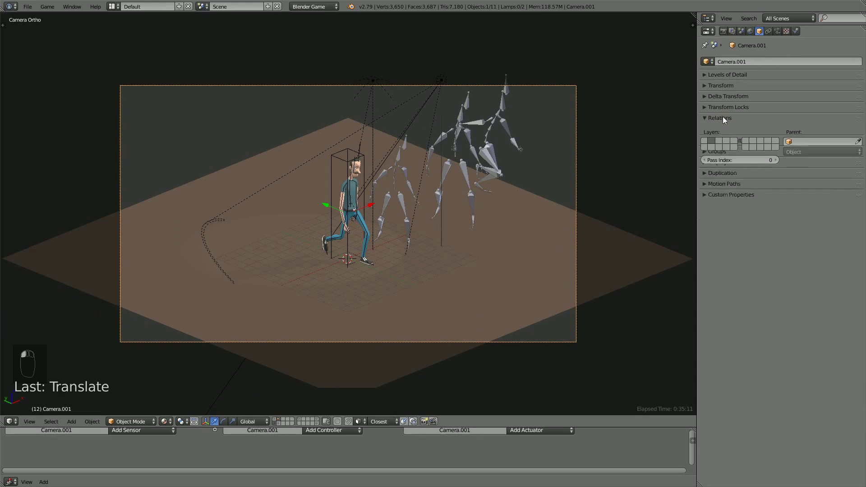
{"action": "left_click", "coordinate": [856, 142]}
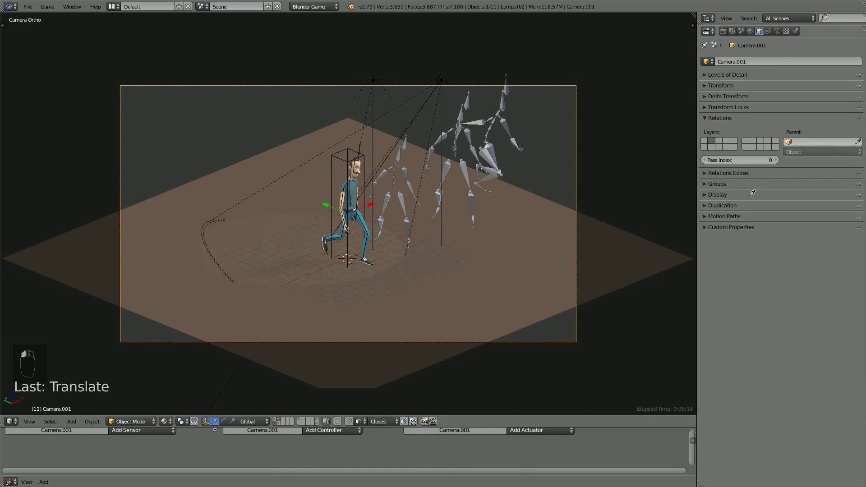
{"action": "left_click", "coordinate": [355, 161]}
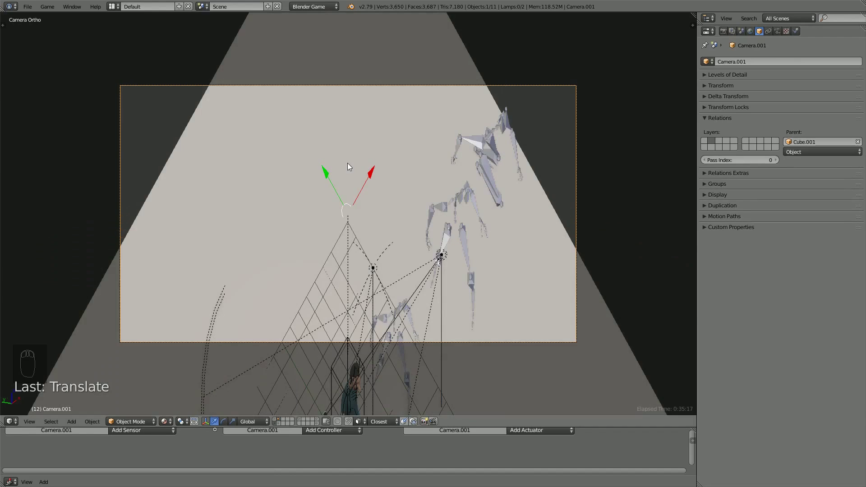
{"action": "left_click", "coordinate": [793, 152]}
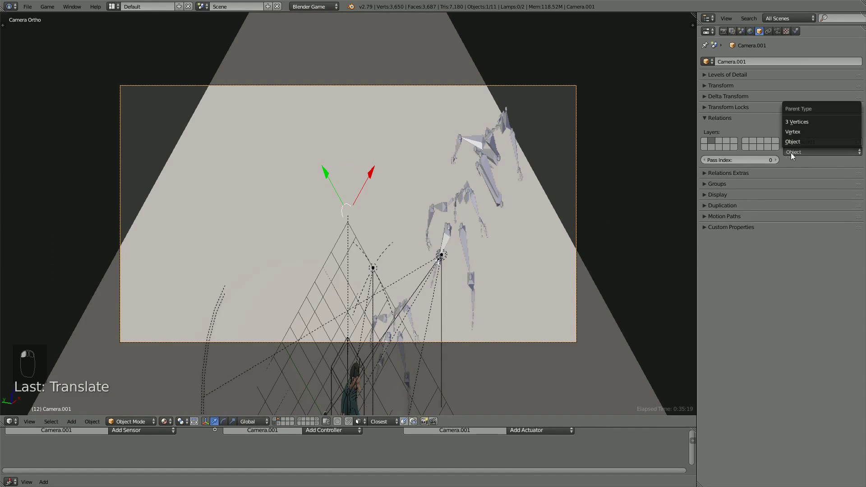
{"action": "left_click", "coordinate": [804, 130]}
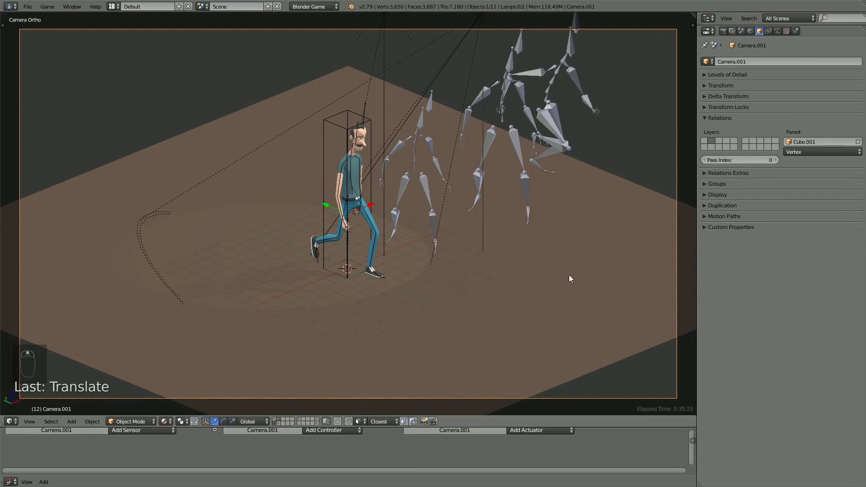
Step: Enlarge the 3D view and test-play the game, walking, turning and jumping the character to check how the camera follows
{"action": "left_click_drag", "start_coordinate": [701, 241], "coordinate": [812, 241]}
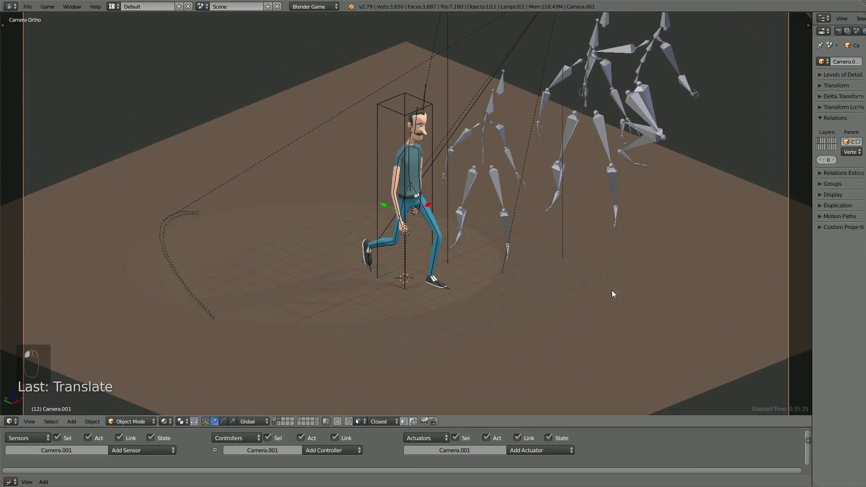
{"action": "left_click_drag", "start_coordinate": [591, 432], "coordinate": [591, 463]}
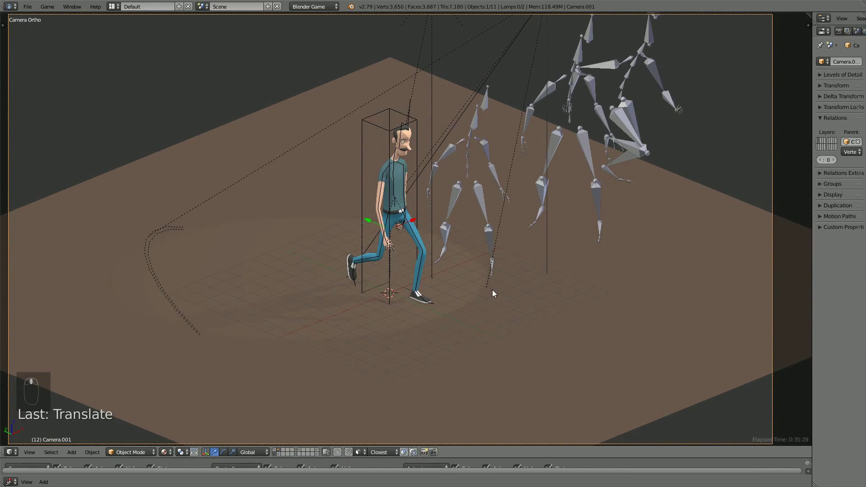
{"action": "key", "text": "a"}
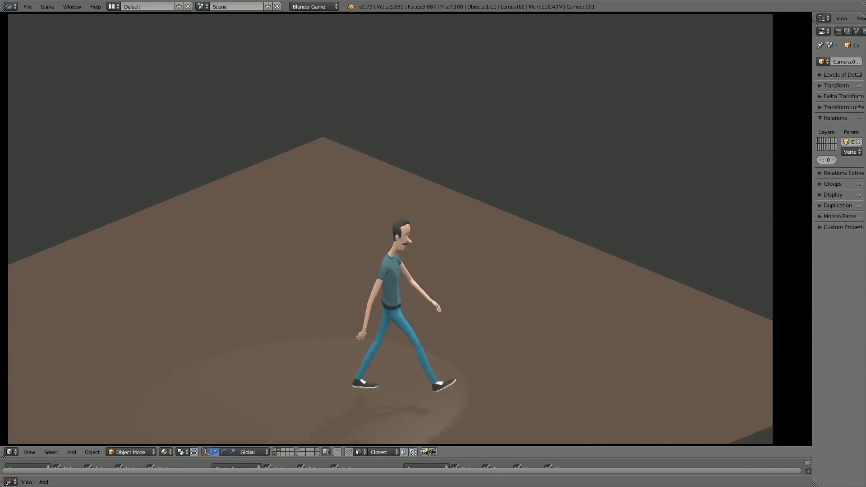
{"action": "key", "text": "a"}
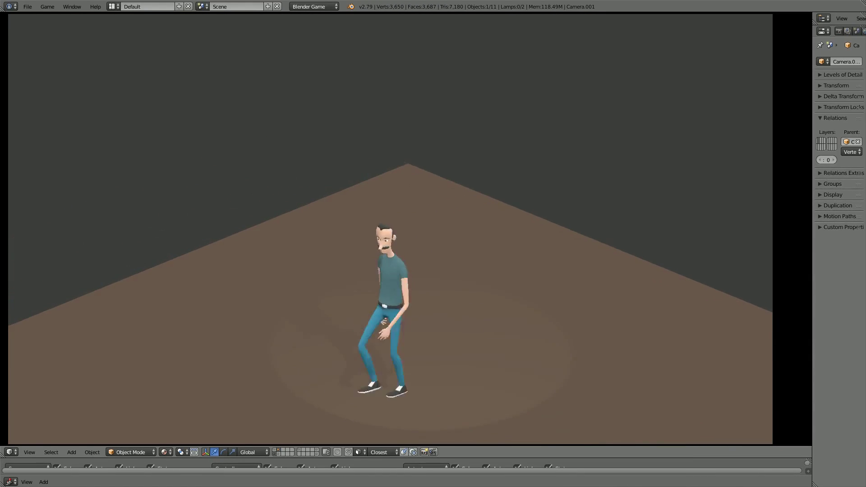
{"action": "key", "text": "space"}
{"action": "key", "text": "a"}
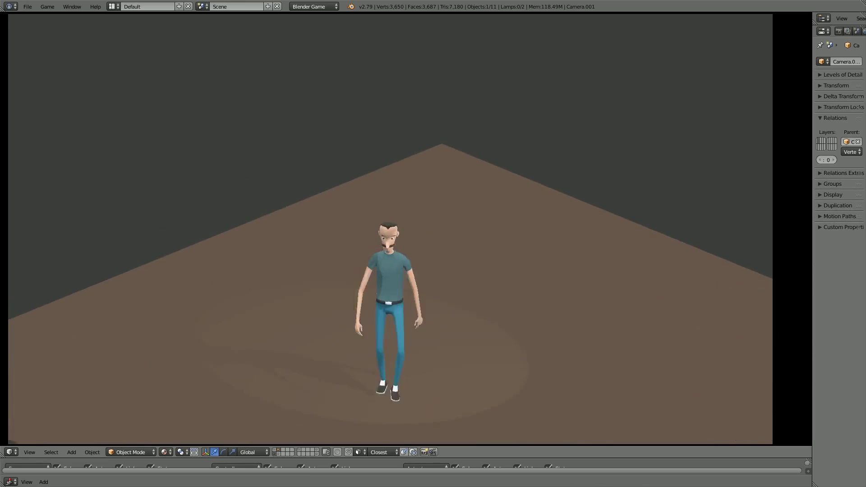
{"action": "key", "text": "a"}
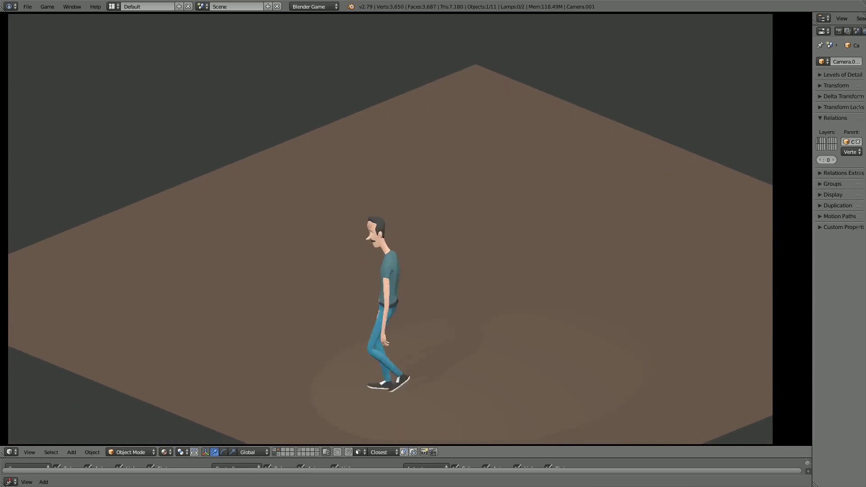
{"action": "key", "text": "a"}
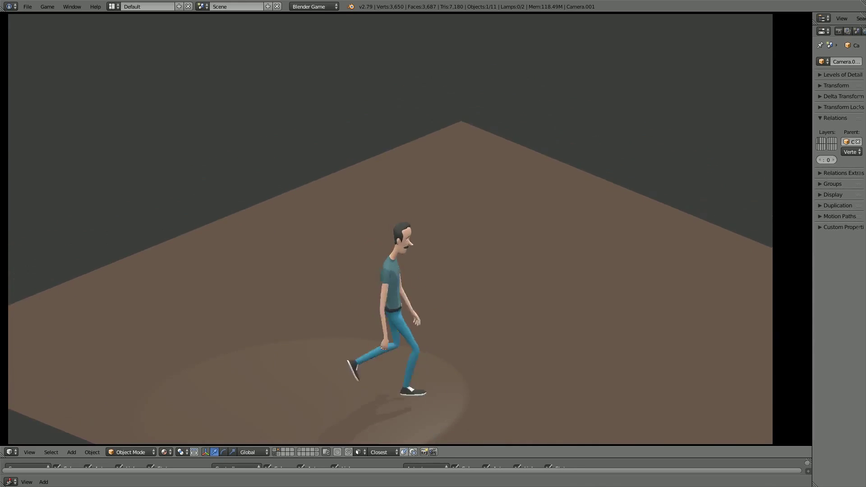
{"action": "key", "text": "a"}
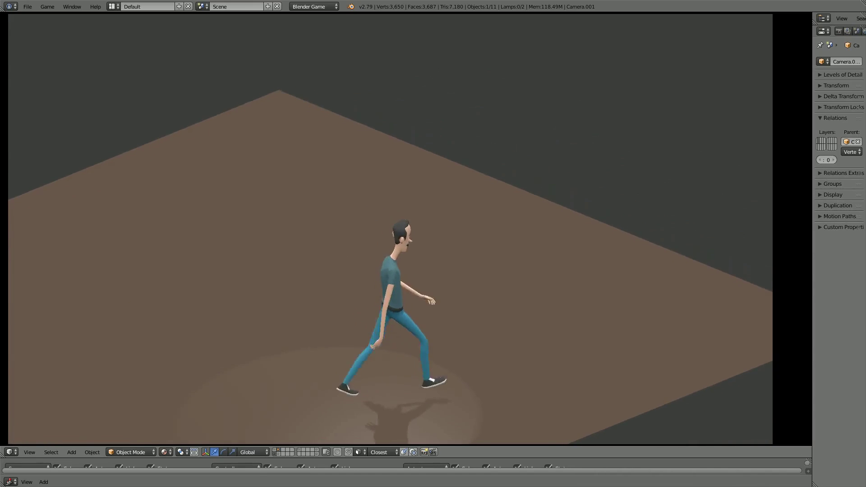
{"action": "key", "text": "a"}
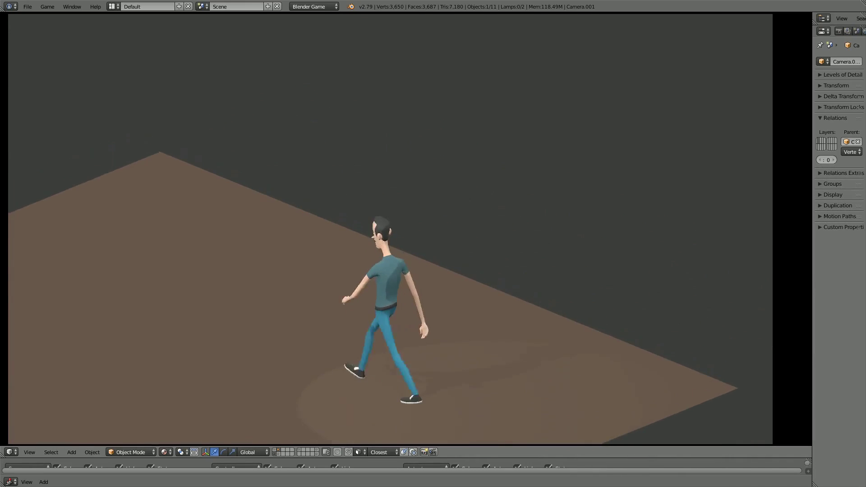
{"action": "key", "text": "a"}
Step: Test the character running in different directions with the parented camera, and end the game preview
{"action": "key", "text": "shift"}
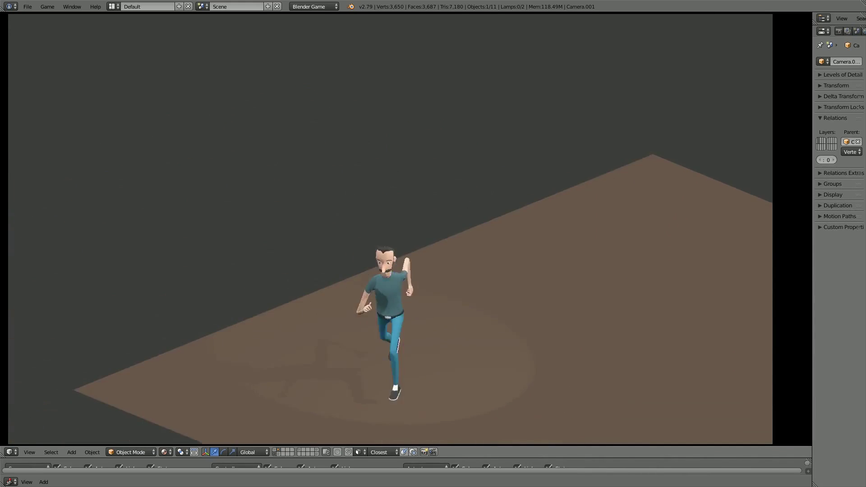
{"action": "key", "text": "a"}
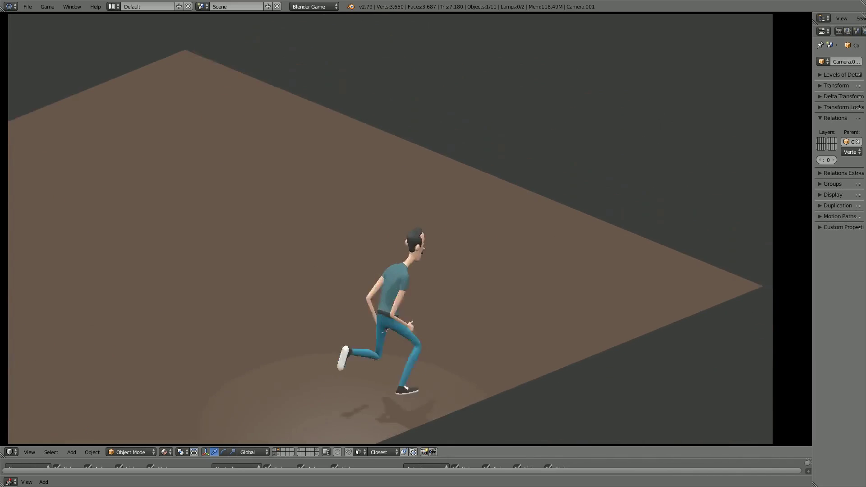
{"action": "key", "text": "a"}
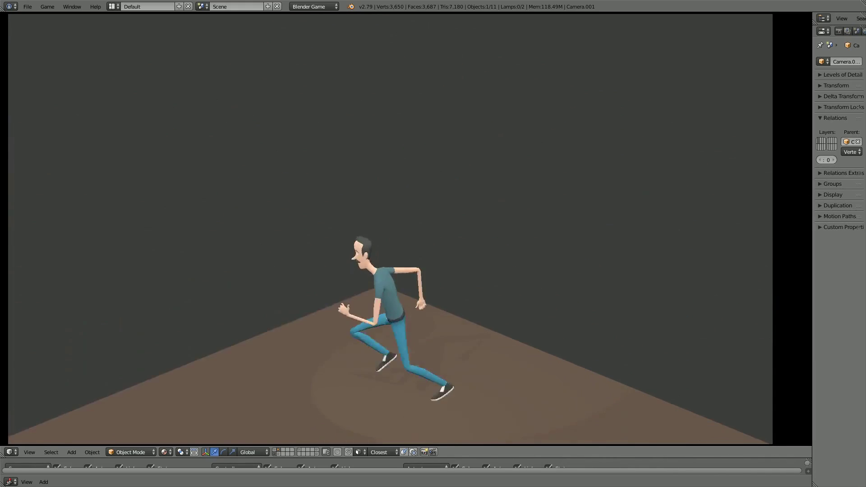
{"action": "key", "text": "a"}
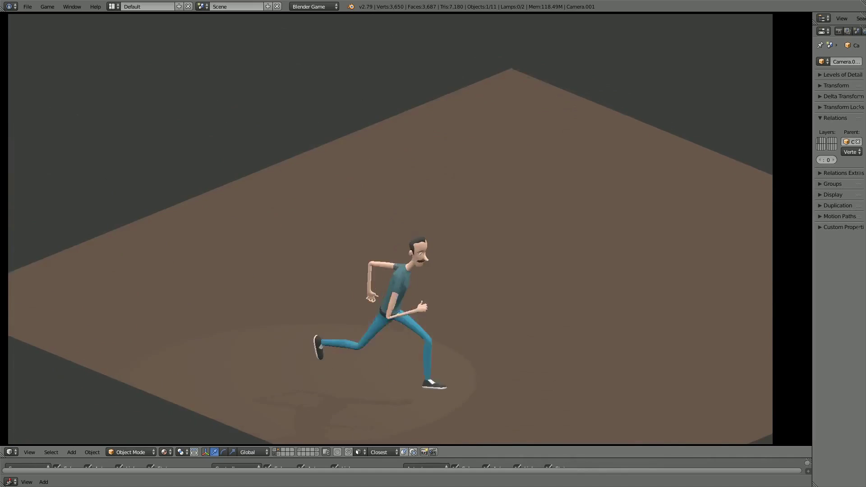
{"action": "key", "text": "a"}
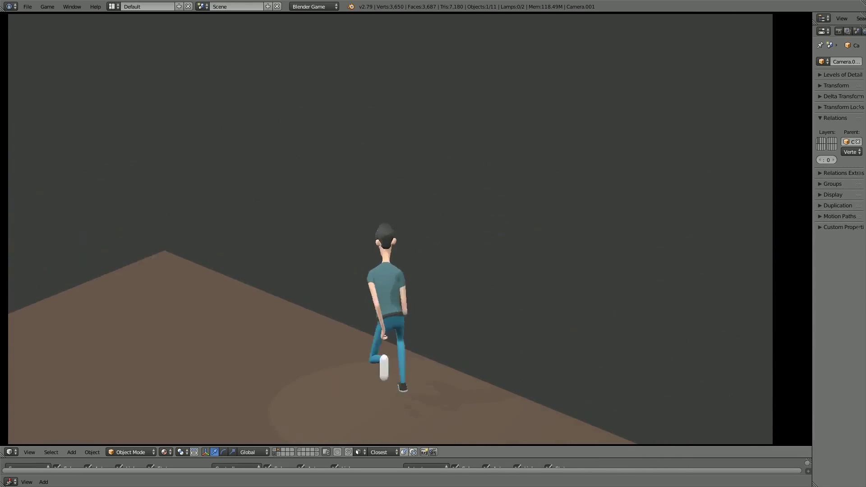
{"action": "key", "text": "a"}
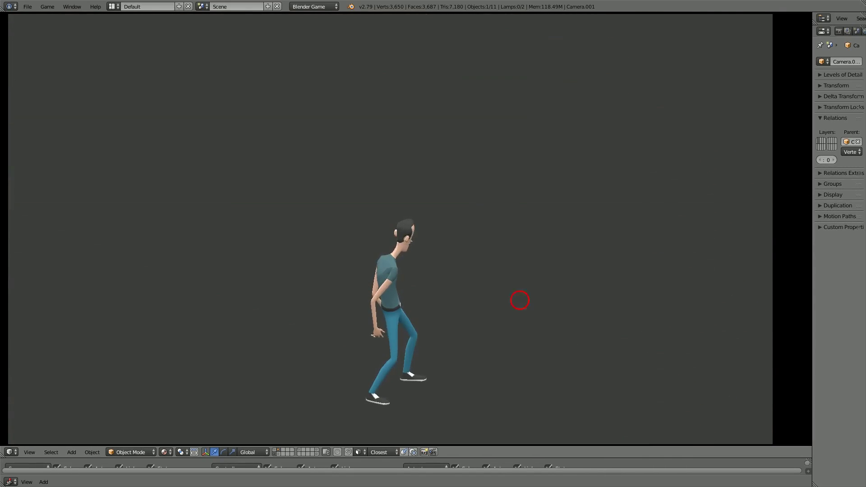
{"action": "key", "text": "Escape"}
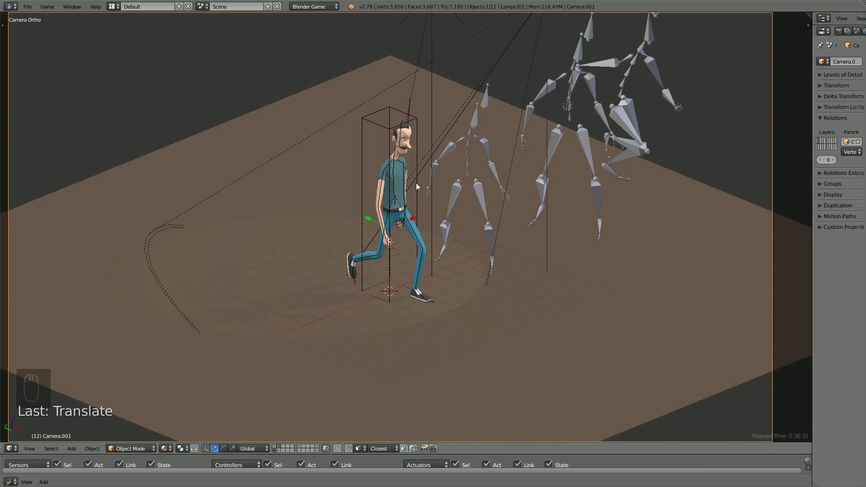
{"action": "scroll", "coordinate": [394, 233], "scroll_direction": "down", "scroll_amount": 2}
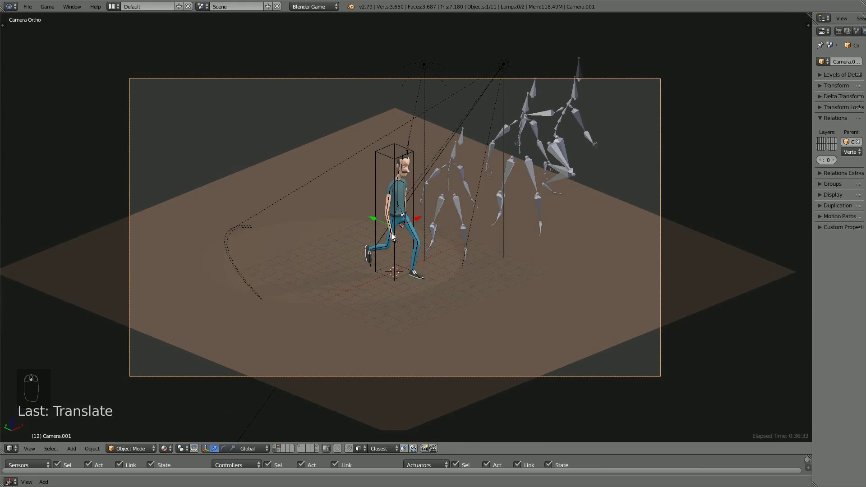
{"action": "scroll", "coordinate": [391, 236], "scroll_direction": "up", "scroll_amount": 1}
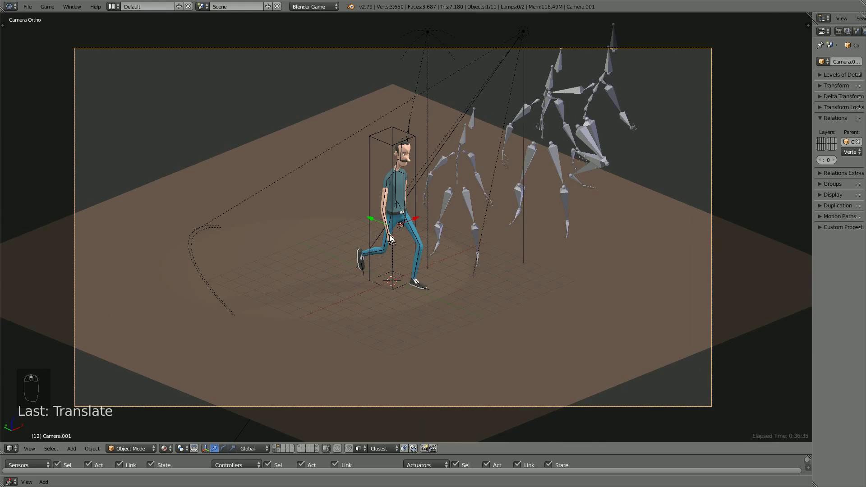
{"action": "scroll", "coordinate": [391, 239], "scroll_direction": "up", "scroll_amount": 1}
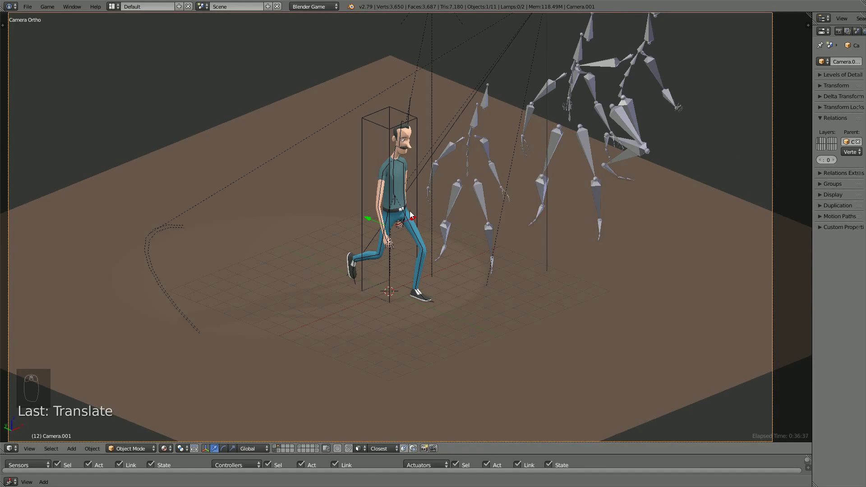
{"action": "scroll", "coordinate": [410, 214], "scroll_direction": "down", "scroll_amount": 2}
{"action": "scroll", "coordinate": [412, 216], "scroll_direction": "up", "scroll_amount": 2}
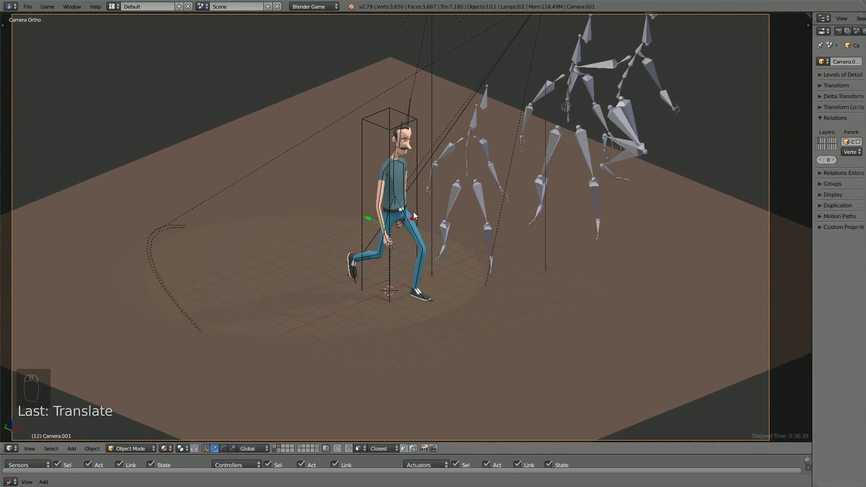
{"action": "scroll", "coordinate": [413, 216], "scroll_direction": "down", "scroll_amount": 2}
{"action": "scroll", "coordinate": [415, 216], "scroll_direction": "up", "scroll_amount": 2}
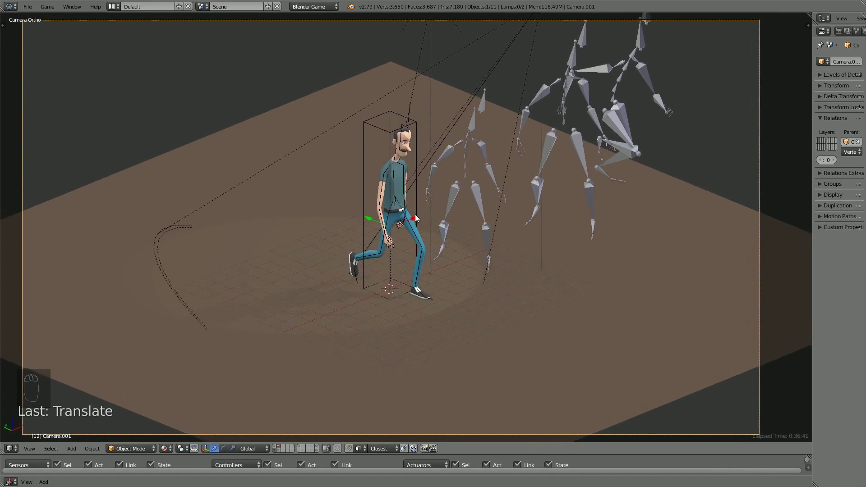
{"action": "mouse_move", "coordinate": [415, 214]}
{"action": "middle_mouse_down", "text": "ctrl"}
{"action": "mouse_move", "coordinate": [420, 232]}
{"action": "mouse_move", "coordinate": [499, 235]}
{"action": "mouse_move", "coordinate": [356, 239]}
{"action": "mouse_move", "coordinate": [424, 215]}
{"action": "middle_mouse_up", "text": "ctrl"}
{"action": "scroll", "coordinate": [456, 226], "scroll_direction": "down", "scroll_amount": 4}
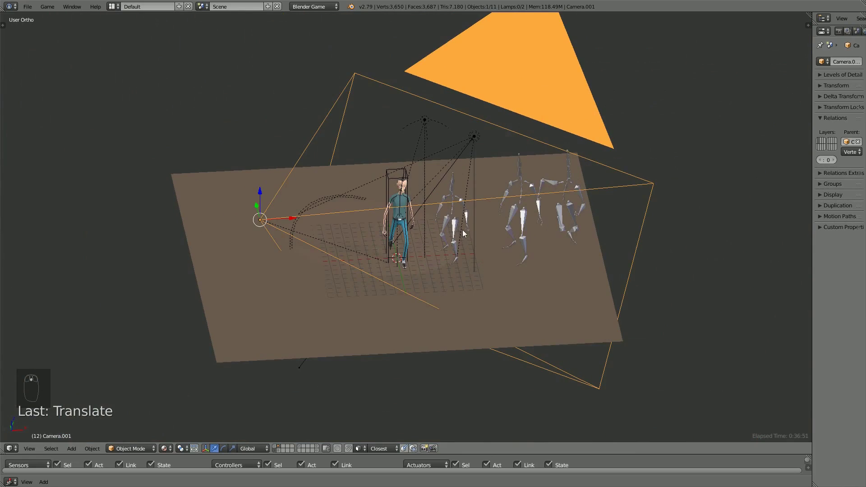
{"action": "middle_click_drag", "start_coordinate": [478, 238], "coordinate": [406, 235]}
{"action": "scroll", "coordinate": [366, 229], "scroll_direction": "up", "scroll_amount": 3}
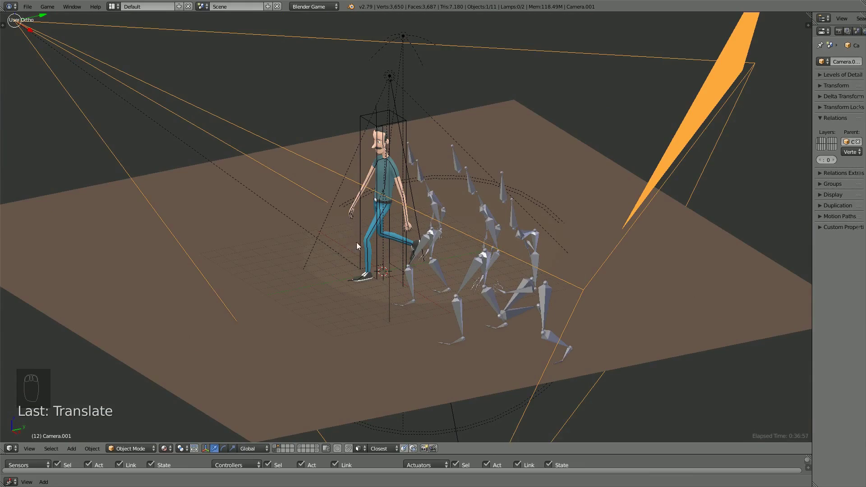
{"action": "middle_click_drag", "start_coordinate": [356, 242], "coordinate": [537, 242]}
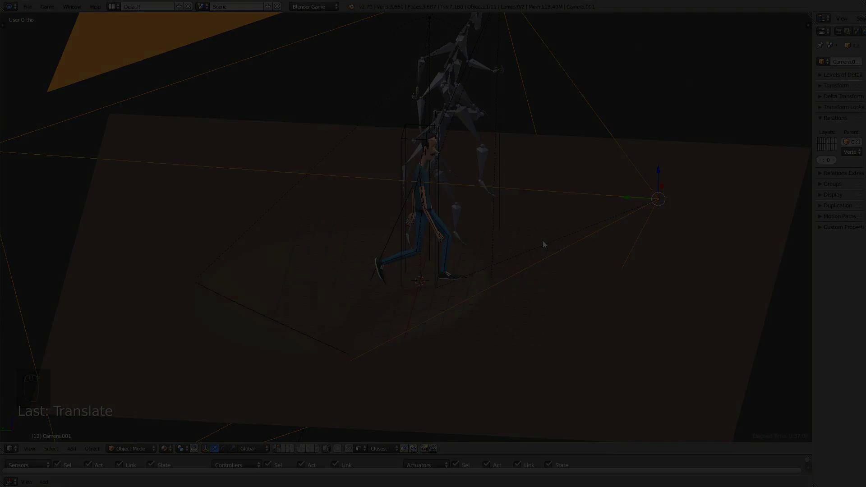